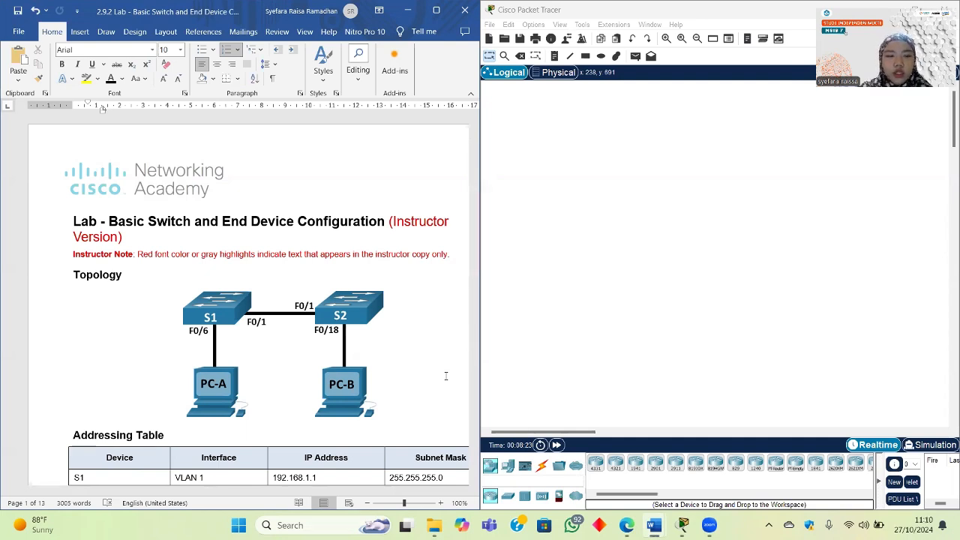
Step: Place two 2960 switches side by side on the workspace
{"action": "scroll", "coordinate": [315, 338], "scroll_direction": "down", "scroll_amount": 3}
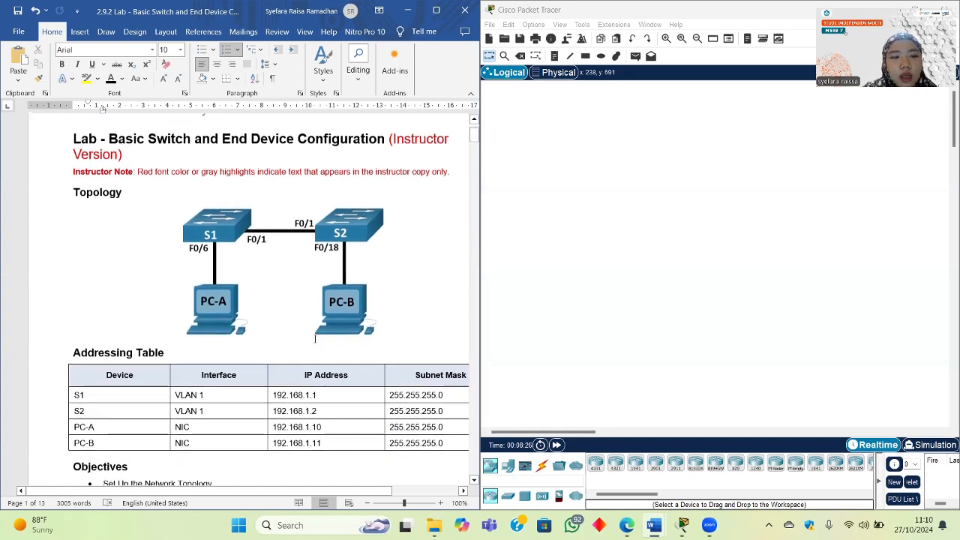
{"action": "scroll", "coordinate": [315, 339], "scroll_direction": "up", "scroll_amount": 3}
{"action": "scroll", "coordinate": [315, 341], "scroll_direction": "down", "scroll_amount": 1}
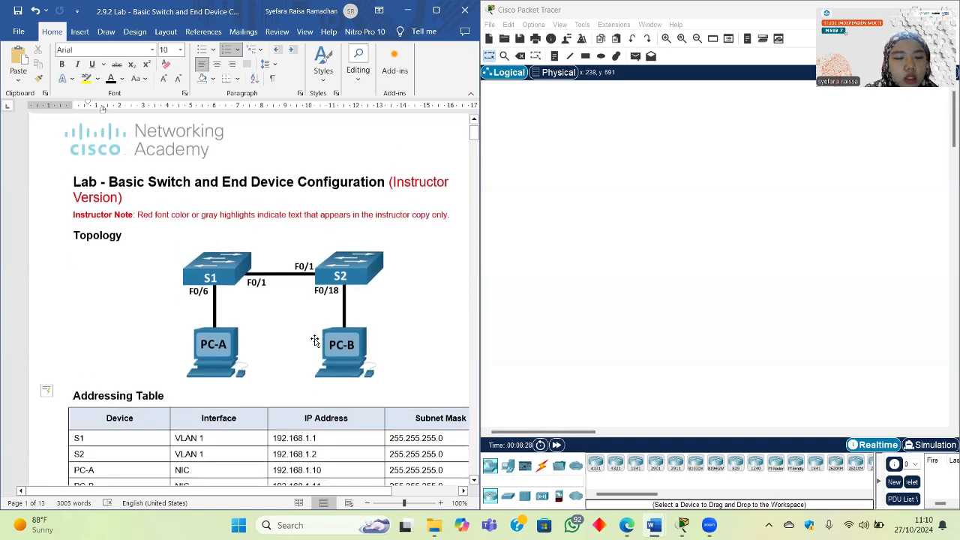
{"action": "scroll", "coordinate": [315, 341], "scroll_direction": "down", "scroll_amount": 12}
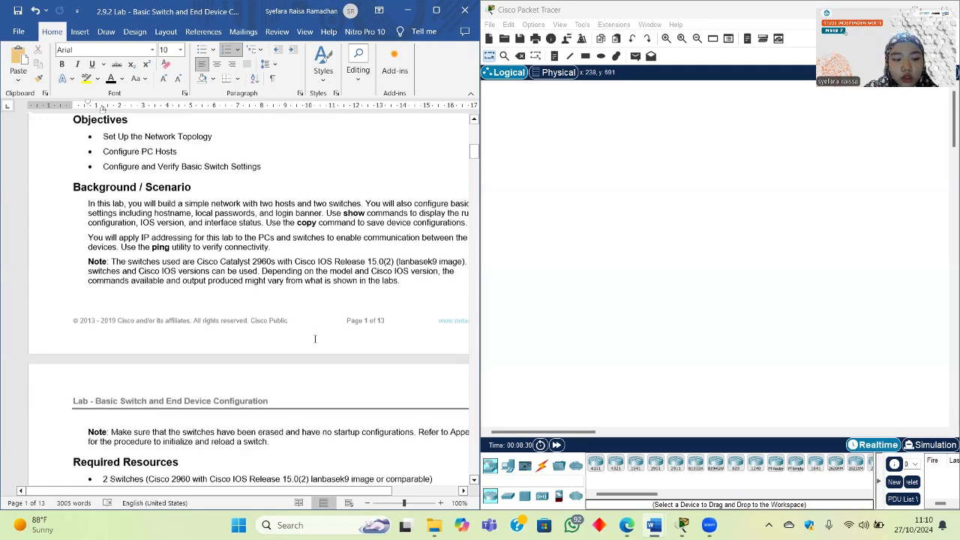
{"action": "scroll", "coordinate": [315, 339], "scroll_direction": "down", "scroll_amount": 3}
{"action": "scroll", "coordinate": [315, 339], "scroll_direction": "up", "scroll_amount": 12}
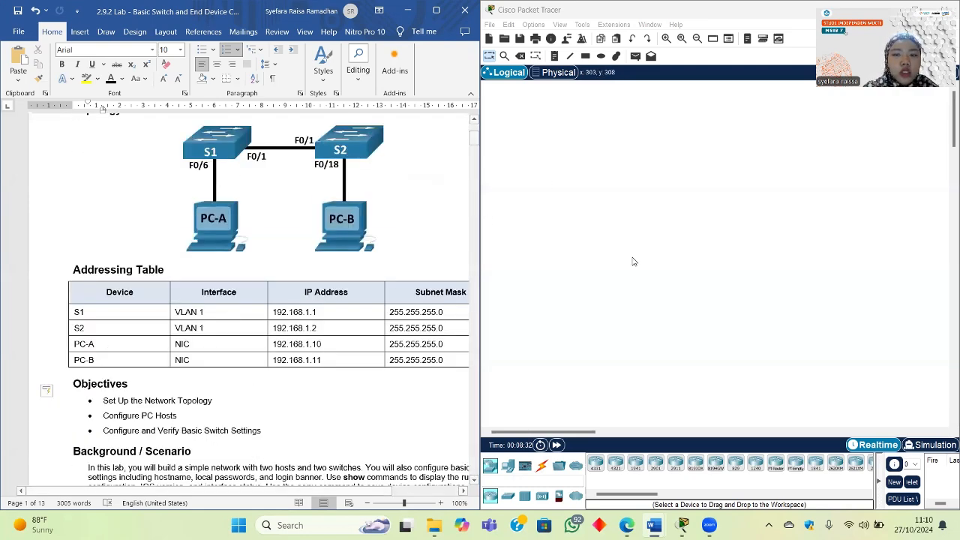
{"action": "scroll", "coordinate": [287, 330], "scroll_direction": "up", "scroll_amount": 1}
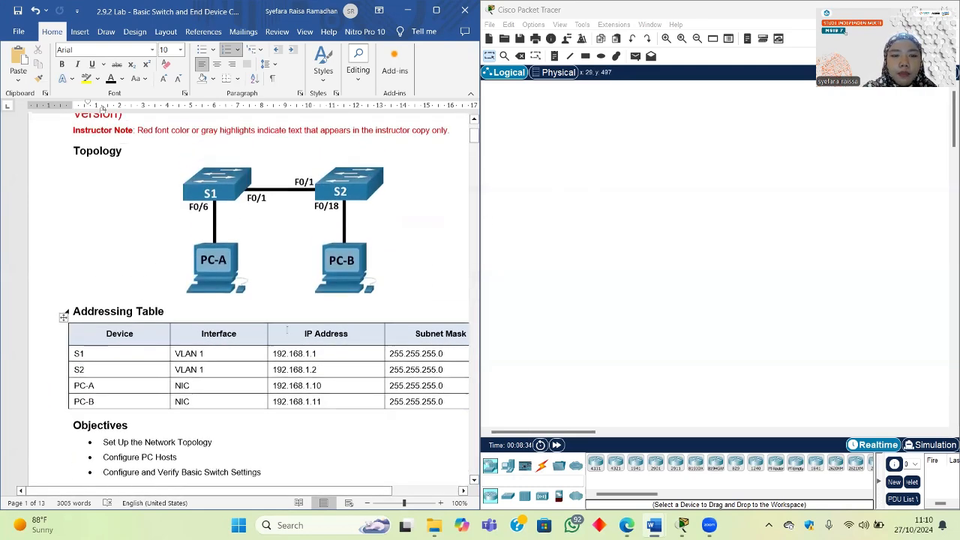
{"action": "scroll", "coordinate": [287, 330], "scroll_direction": "up", "scroll_amount": 1}
{"action": "scroll", "coordinate": [266, 155], "scroll_direction": "down", "scroll_amount": 4}
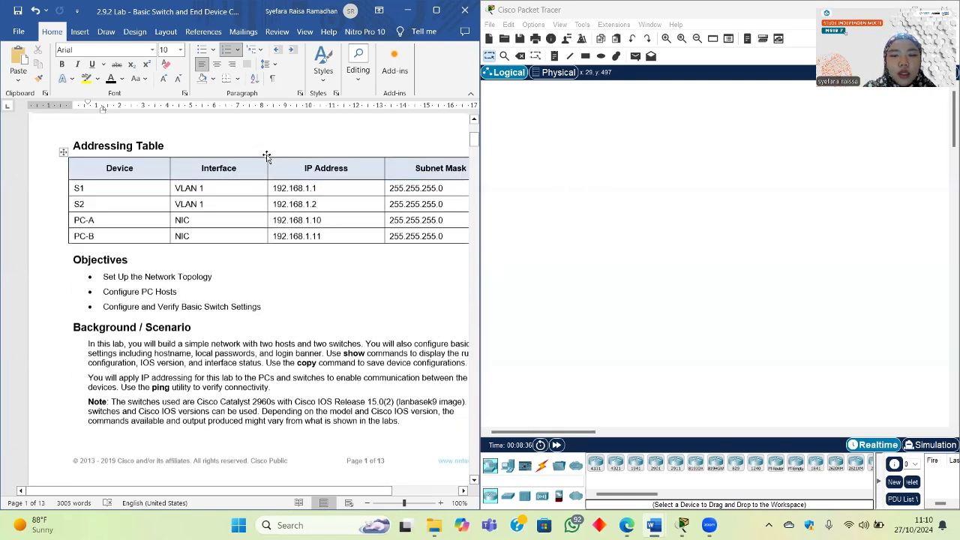
{"action": "scroll", "coordinate": [266, 155], "scroll_direction": "up", "scroll_amount": 3}
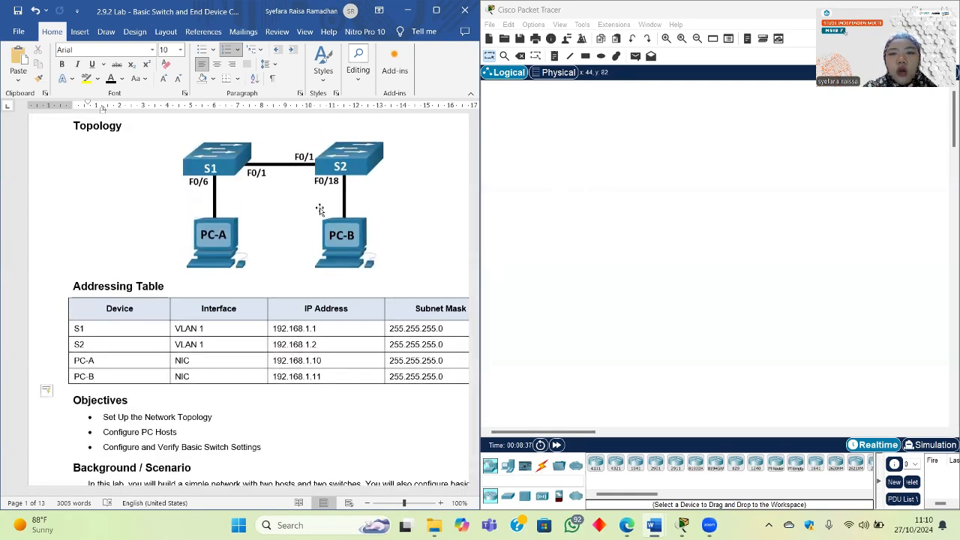
{"action": "scroll", "coordinate": [214, 260], "scroll_direction": "up", "scroll_amount": 1}
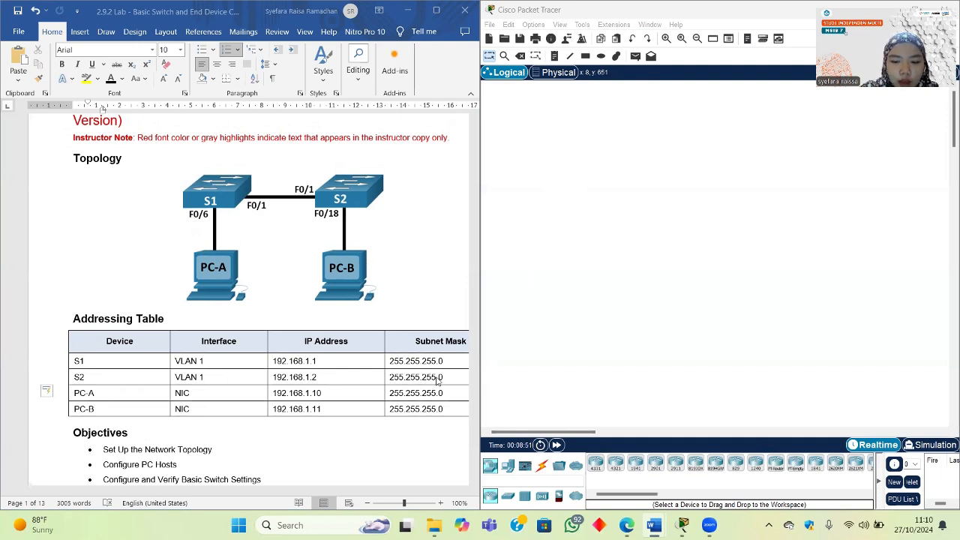
{"action": "left_click", "coordinate": [508, 496]}
{"action": "left_click_drag", "start_coordinate": [597, 471], "coordinate": [618, 186]}
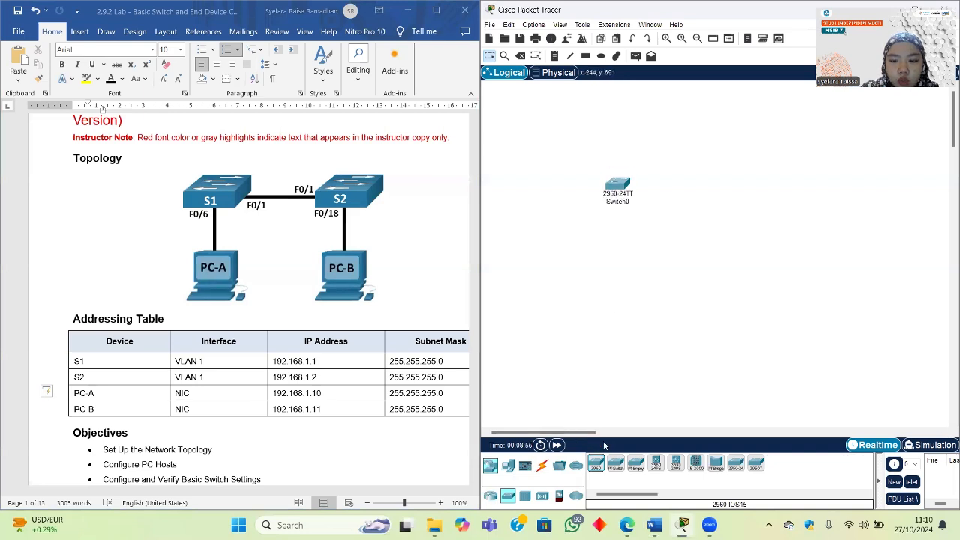
{"action": "left_click_drag", "start_coordinate": [595, 471], "coordinate": [698, 193]}
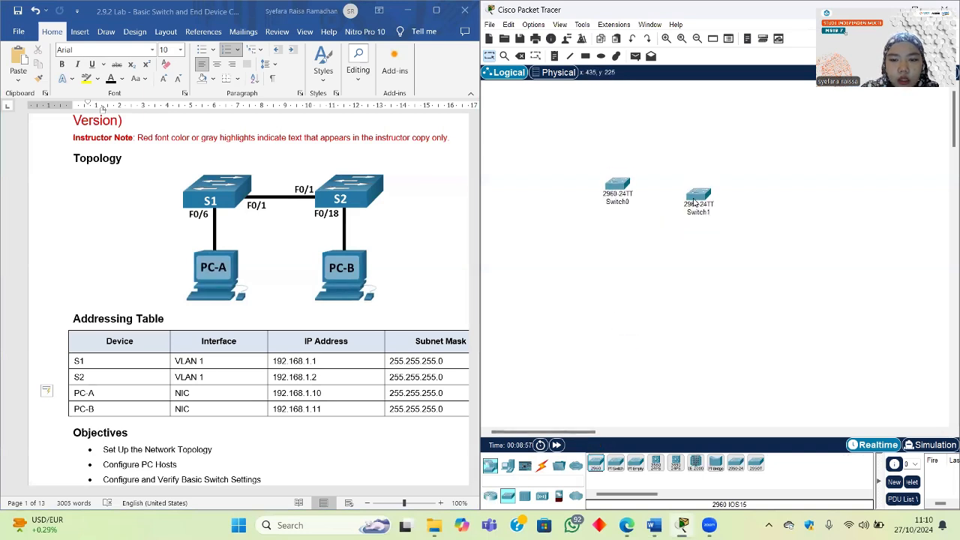
Step: Add two PCs below the switches and align all four devices
{"action": "left_click", "coordinate": [508, 466]}
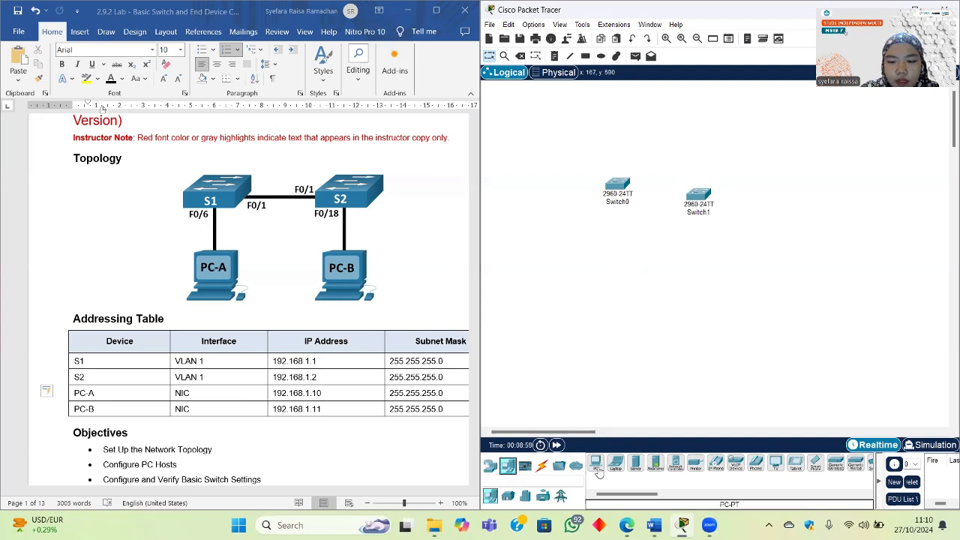
{"action": "left_click_drag", "start_coordinate": [595, 463], "coordinate": [591, 365]}
{"action": "left_click_drag", "start_coordinate": [596, 464], "coordinate": [711, 300]}
{"action": "left_click_drag", "start_coordinate": [589, 361], "coordinate": [604, 294]}
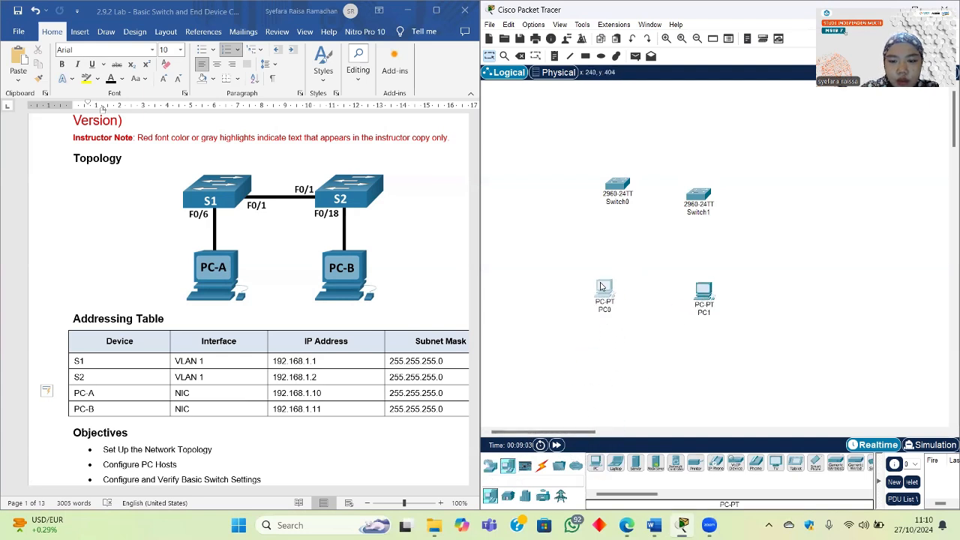
{"action": "left_click_drag", "start_coordinate": [697, 298], "coordinate": [698, 292]}
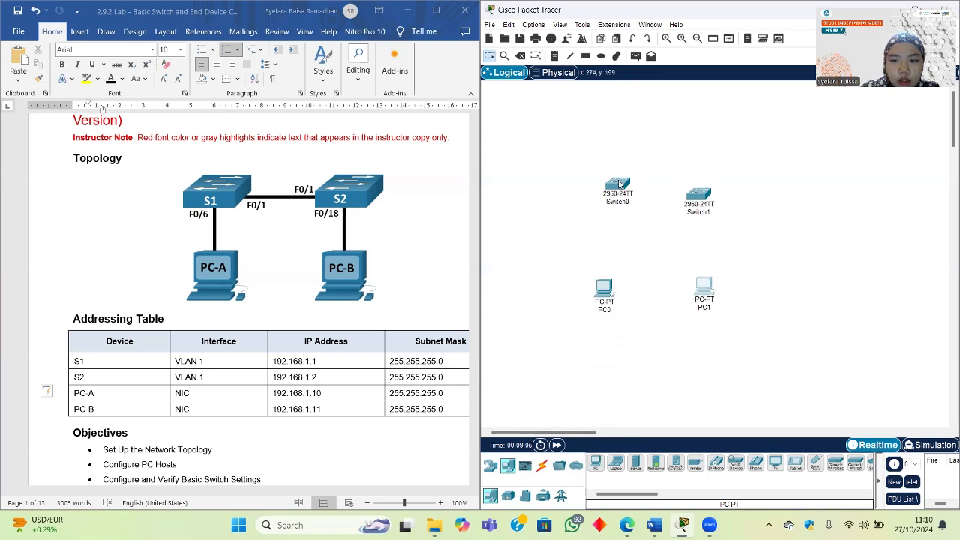
{"action": "left_click_drag", "start_coordinate": [618, 185], "coordinate": [619, 192]}
Step: Try renaming Switch0's label, revert it, and dismiss the duplicate-name warning
{"action": "left_click", "coordinate": [619, 192]}
{"action": "left_click", "coordinate": [763, 72]}
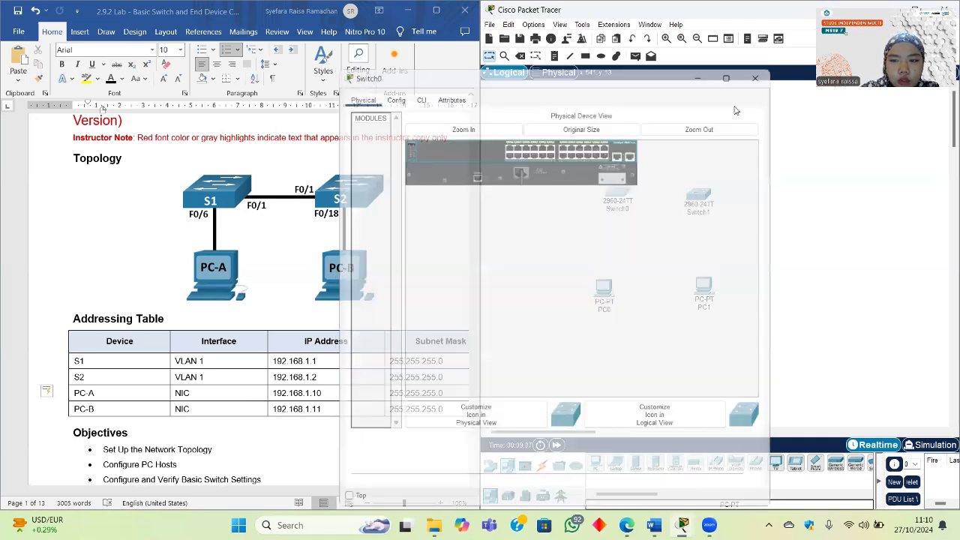
{"action": "left_click", "coordinate": [625, 209]}
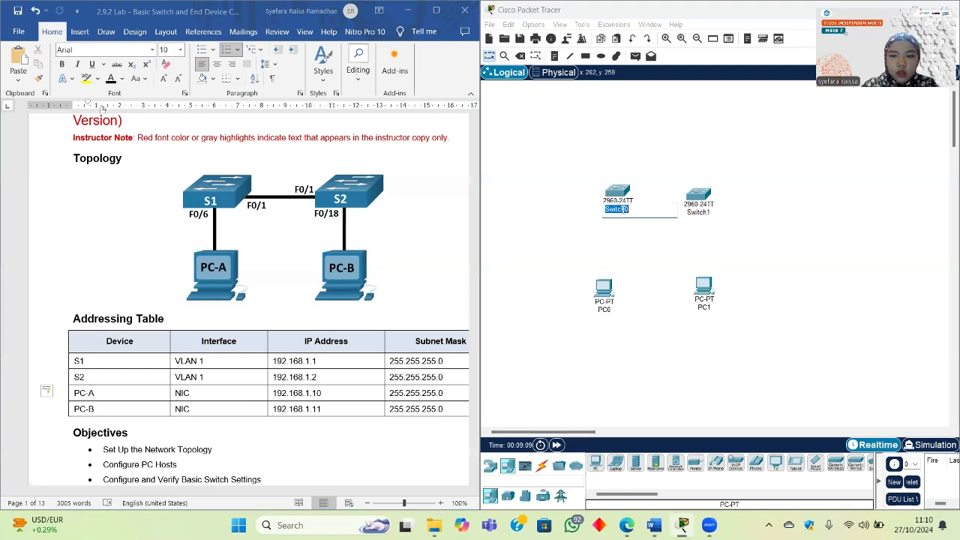
{"action": "key", "text": "BackSpace"}
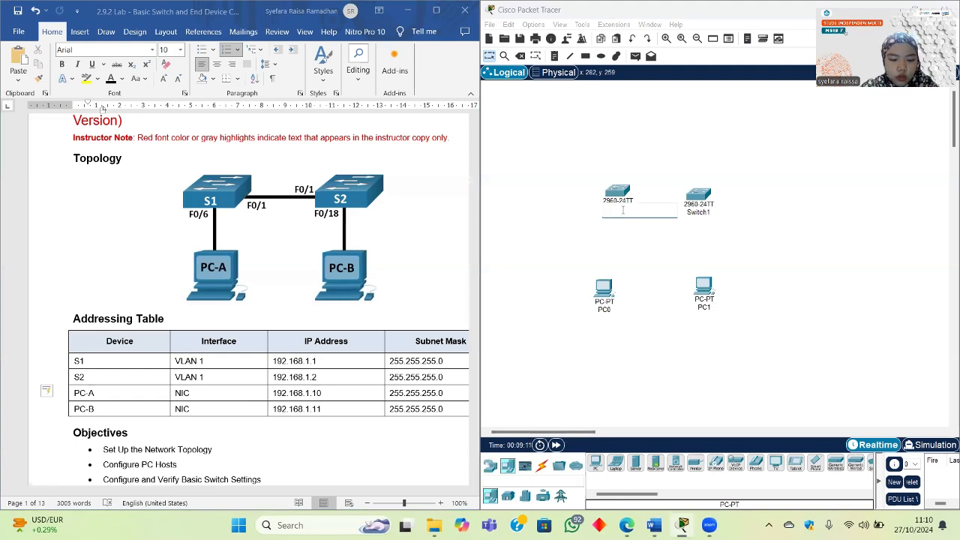
{"action": "type", "text": "SW"}
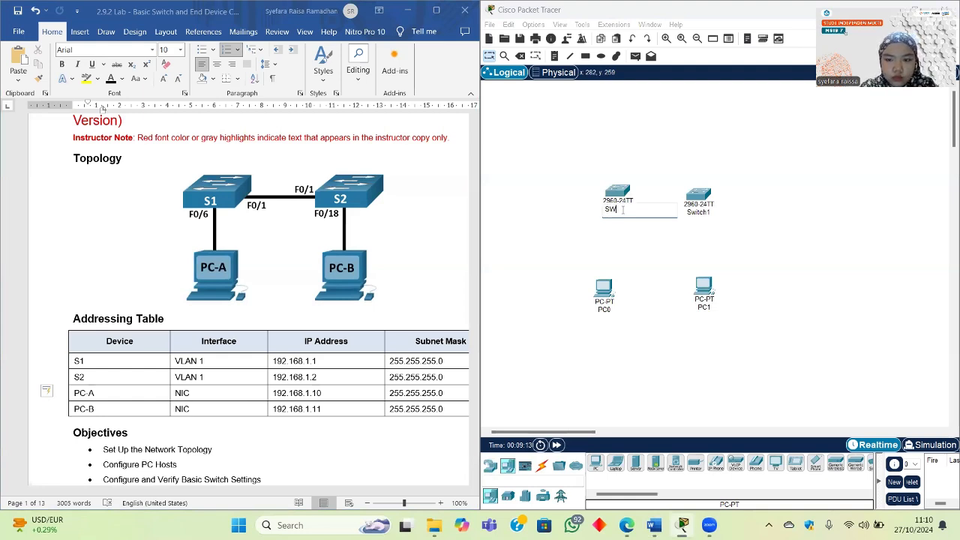
{"action": "key", "text": "ctrl+z"}
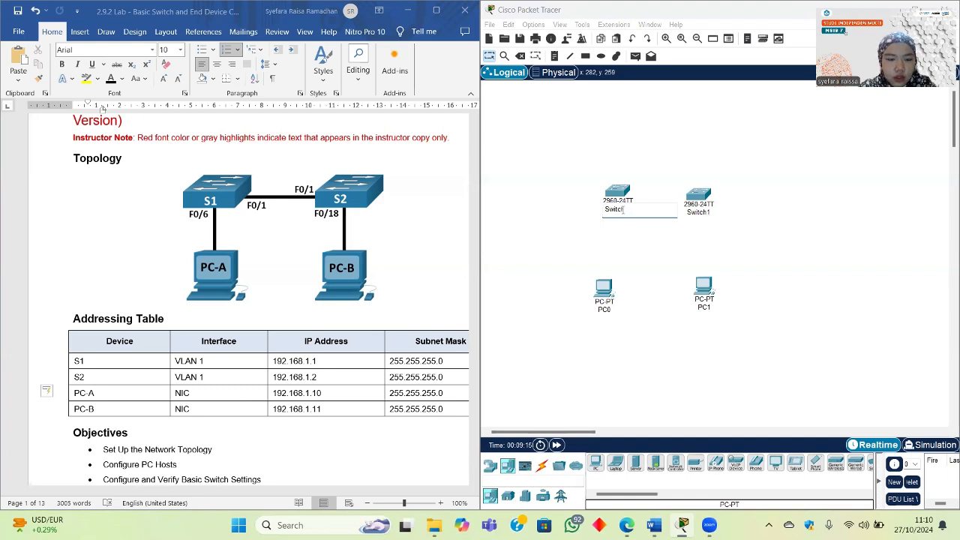
{"action": "left_click", "coordinate": [660, 240]}
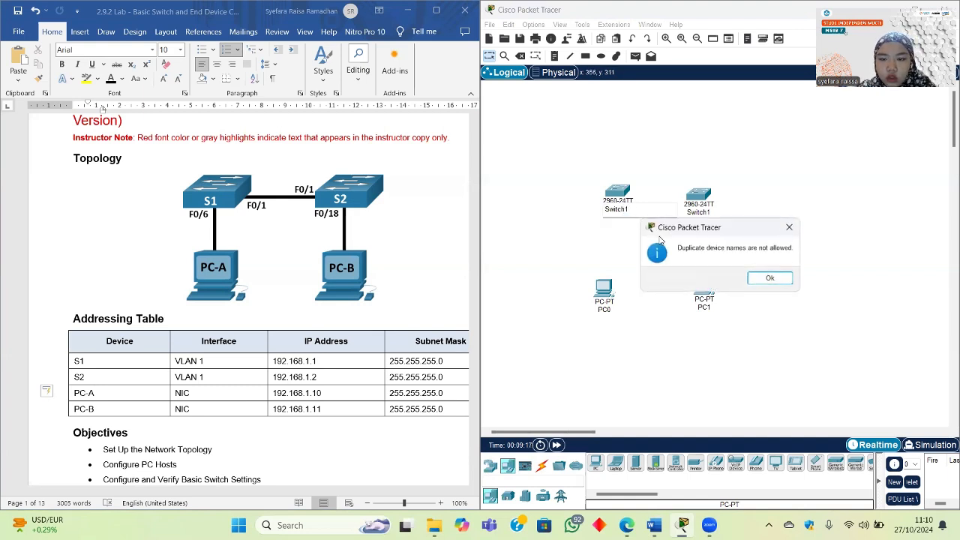
{"action": "left_click", "coordinate": [771, 278]}
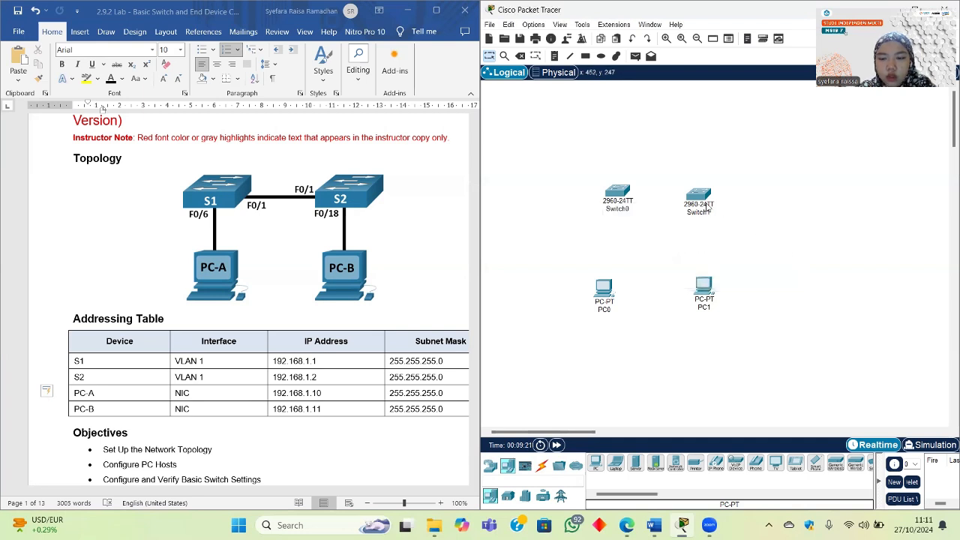
Step: Rename the two switches to Switch1 and Switch2
{"action": "left_click", "coordinate": [703, 199]}
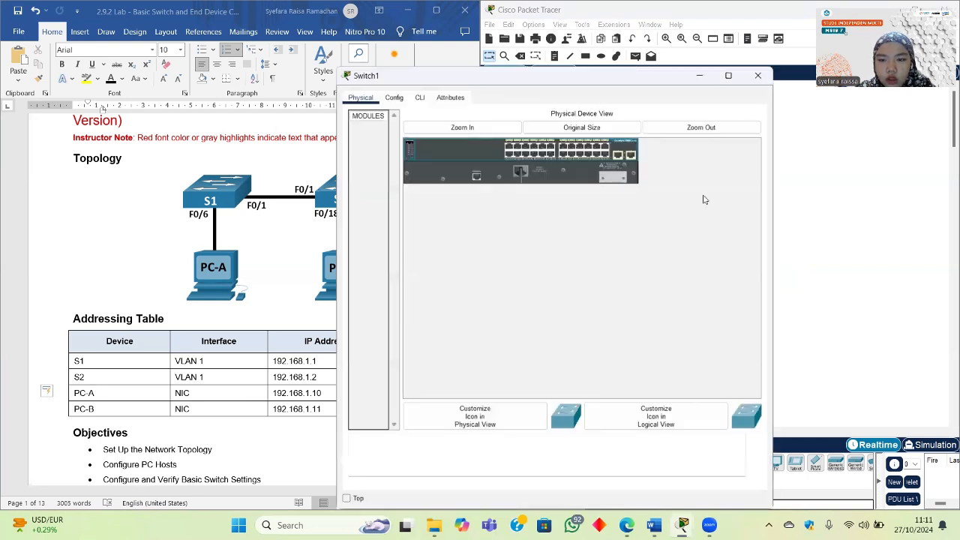
{"action": "left_click", "coordinate": [758, 75]}
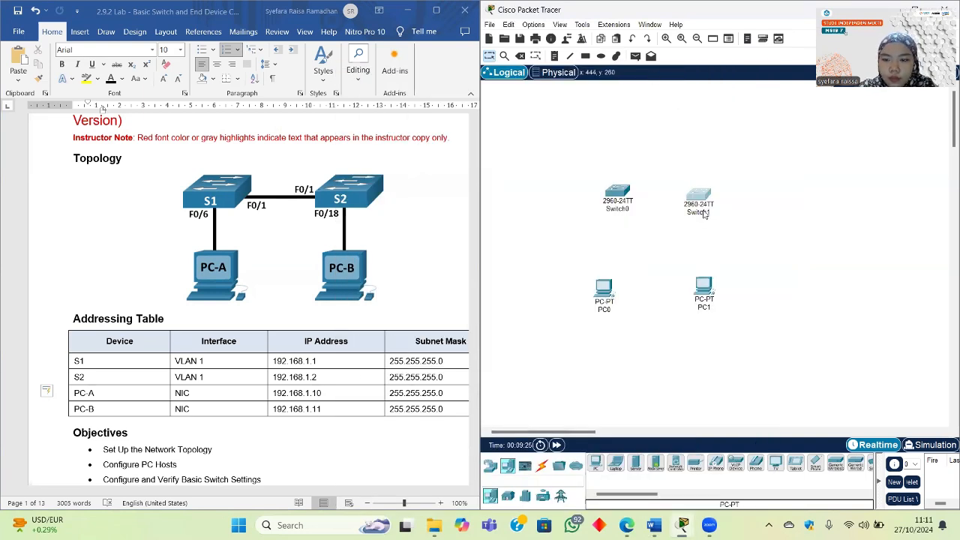
{"action": "left_click", "coordinate": [703, 213]}
{"action": "left_click", "coordinate": [716, 212]}
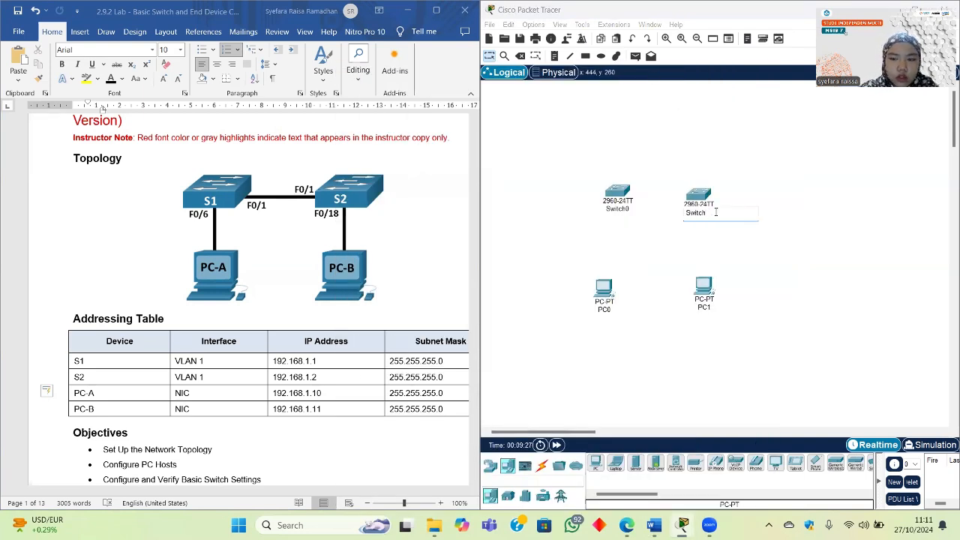
{"action": "key", "text": "Return"}
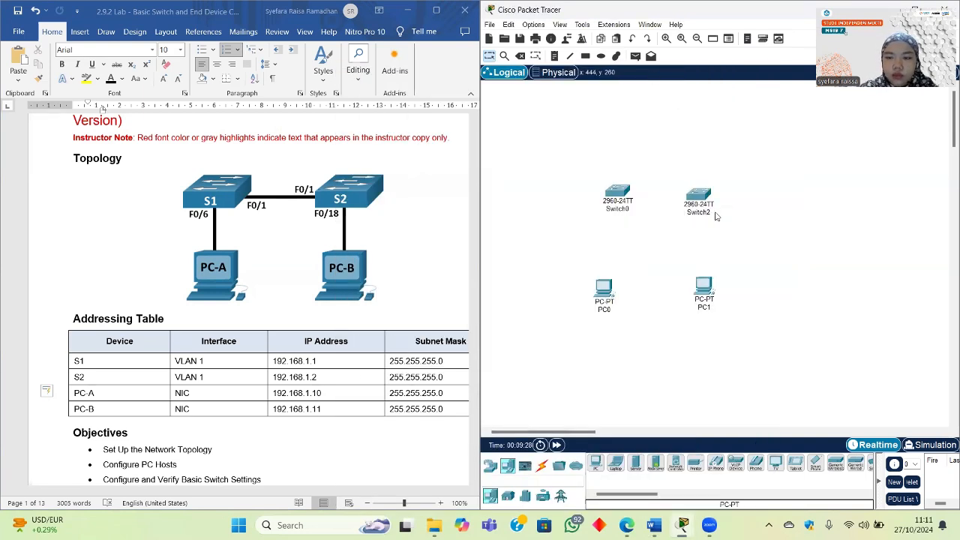
{"action": "left_click", "coordinate": [623, 210]}
{"action": "left_click", "coordinate": [633, 210]}
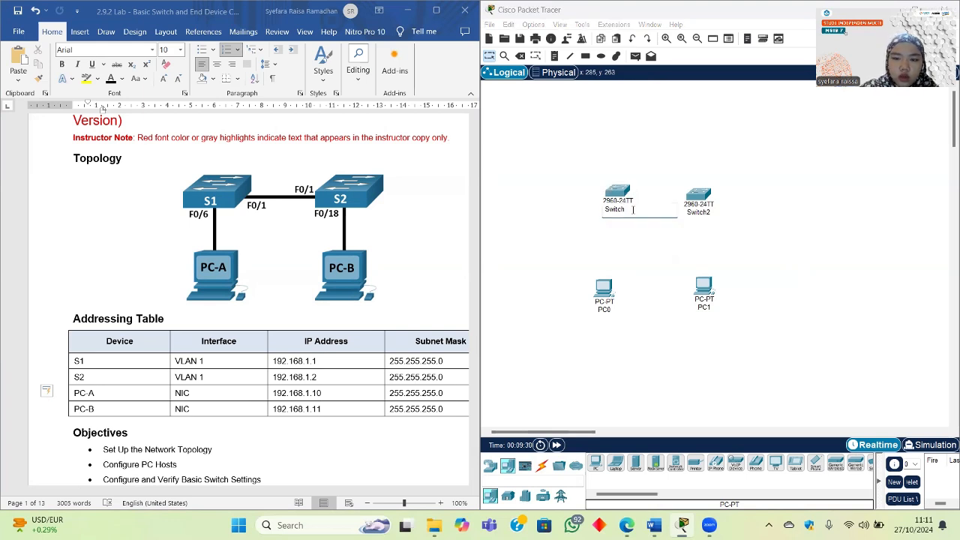
{"action": "type", "text": "1"}
{"action": "key", "text": "Return"}
Step: Rename the PCs to PC A and PC B and line them up under Switch1 and Switch2
{"action": "left_click", "coordinate": [607, 310]}
{"action": "left_click", "coordinate": [609, 312]}
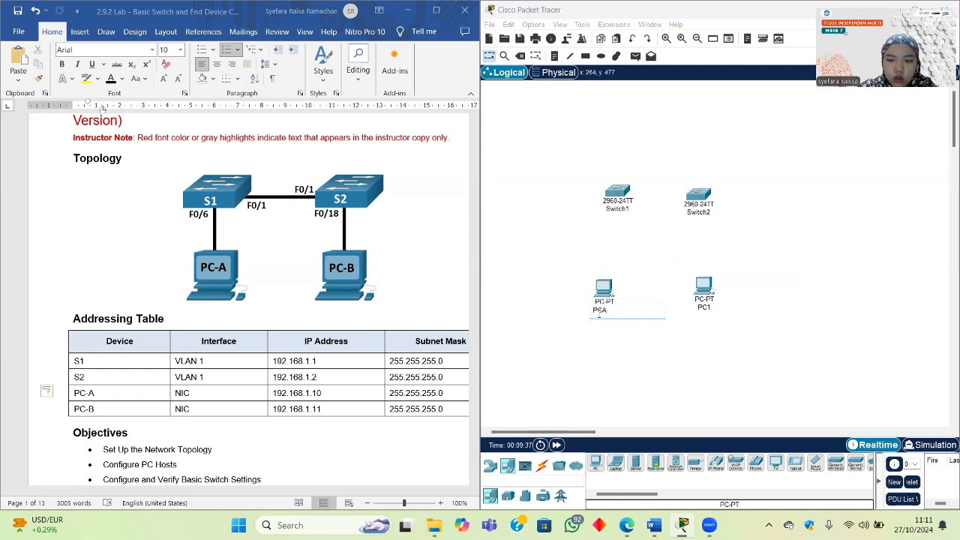
{"action": "double_click", "coordinate": [699, 307]}
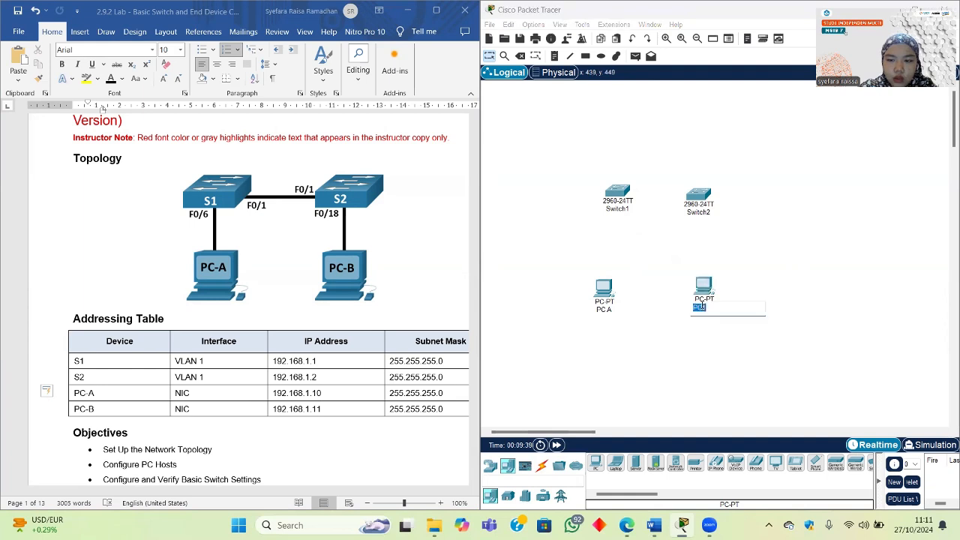
{"action": "left_click", "coordinate": [718, 309]}
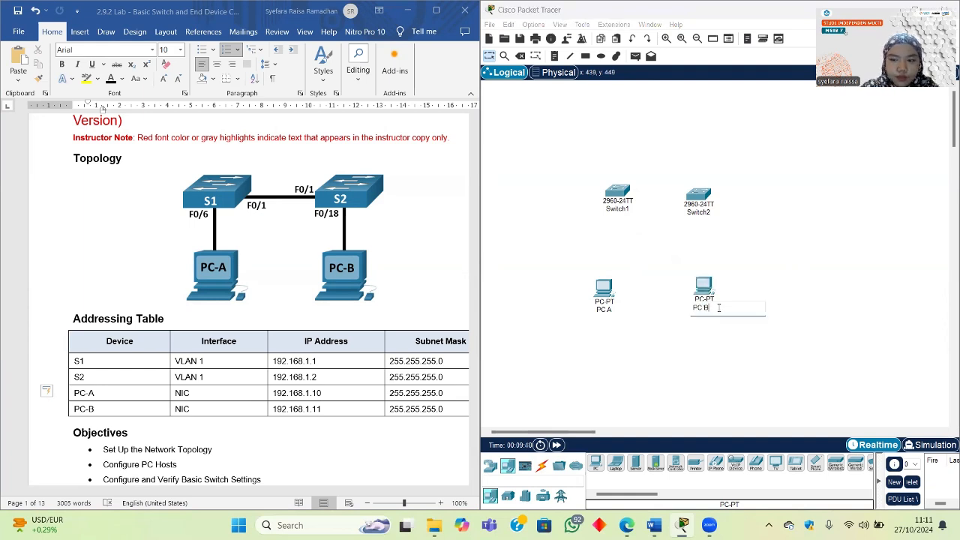
{"action": "left_click", "coordinate": [727, 339]}
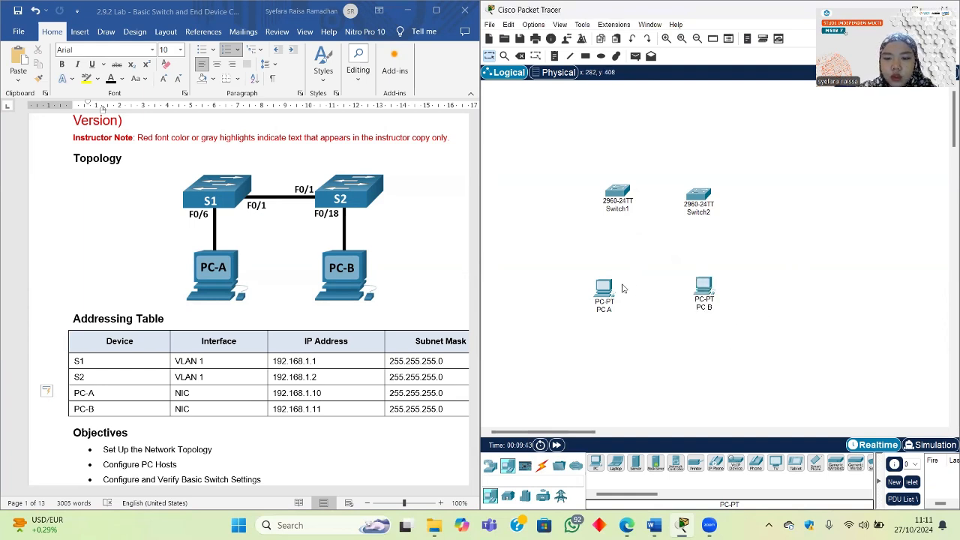
{"action": "left_click_drag", "start_coordinate": [613, 287], "coordinate": [618, 281]}
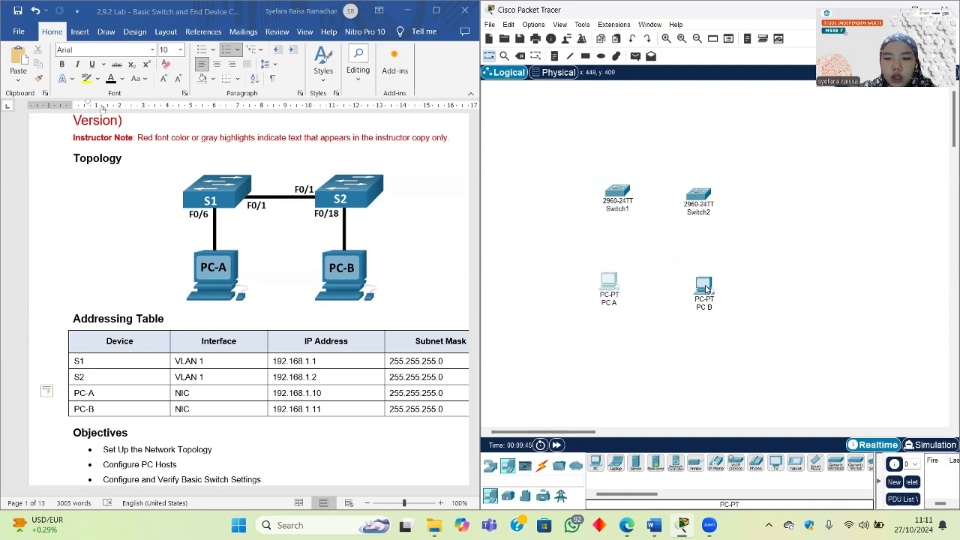
{"action": "left_click_drag", "start_coordinate": [705, 287], "coordinate": [705, 283]}
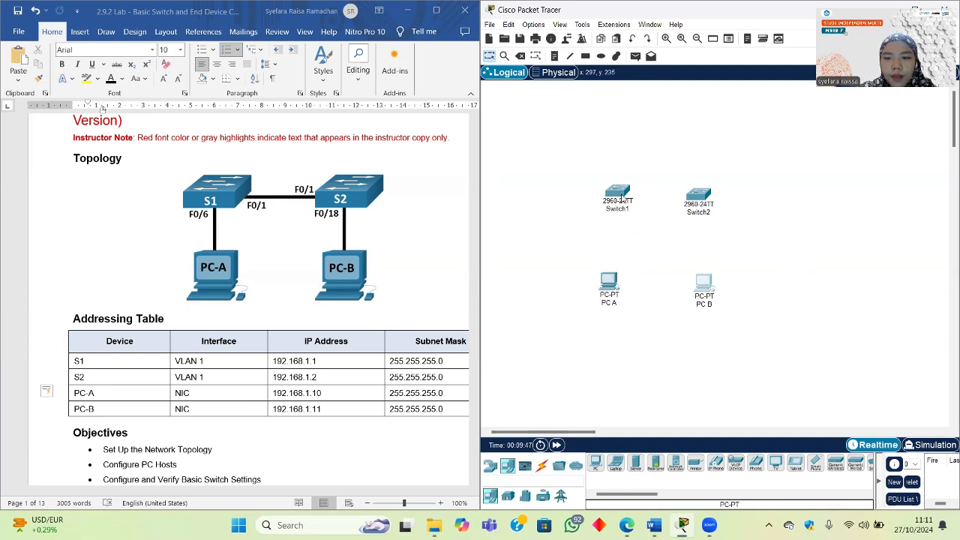
{"action": "left_click_drag", "start_coordinate": [620, 197], "coordinate": [614, 199]}
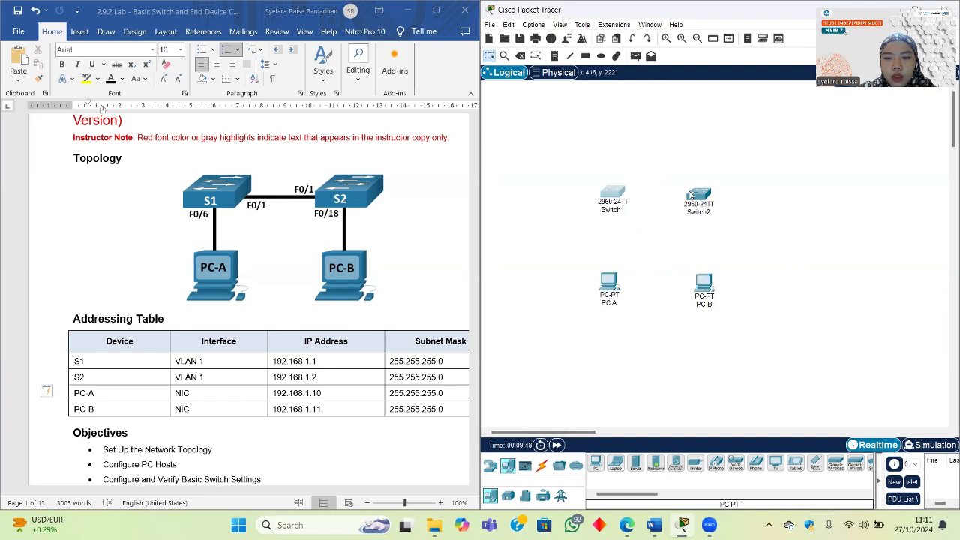
Step: Run a copper cross-over cable from Switch1's FastEthernet0/1 to a port on Switch2
{"action": "left_click", "coordinate": [541, 465]}
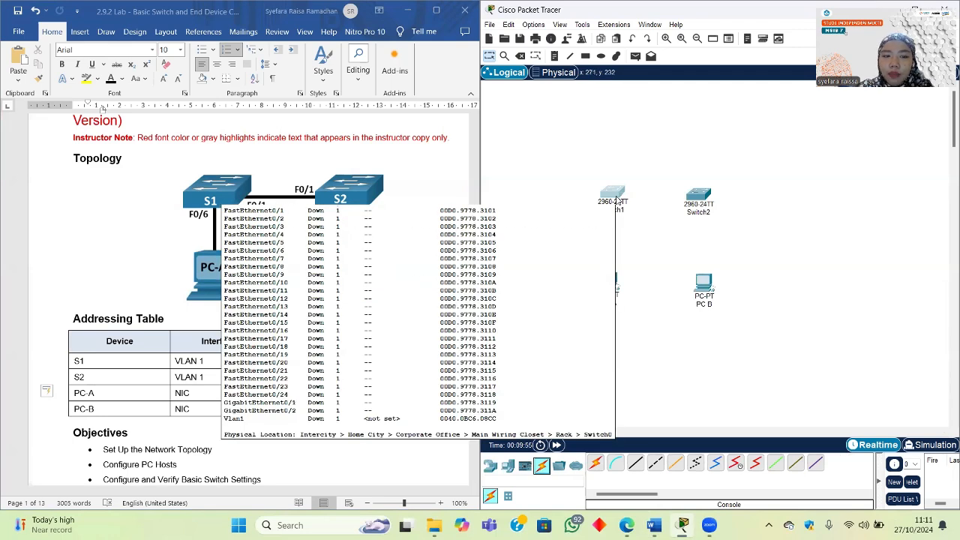
{"action": "left_click", "coordinate": [656, 463]}
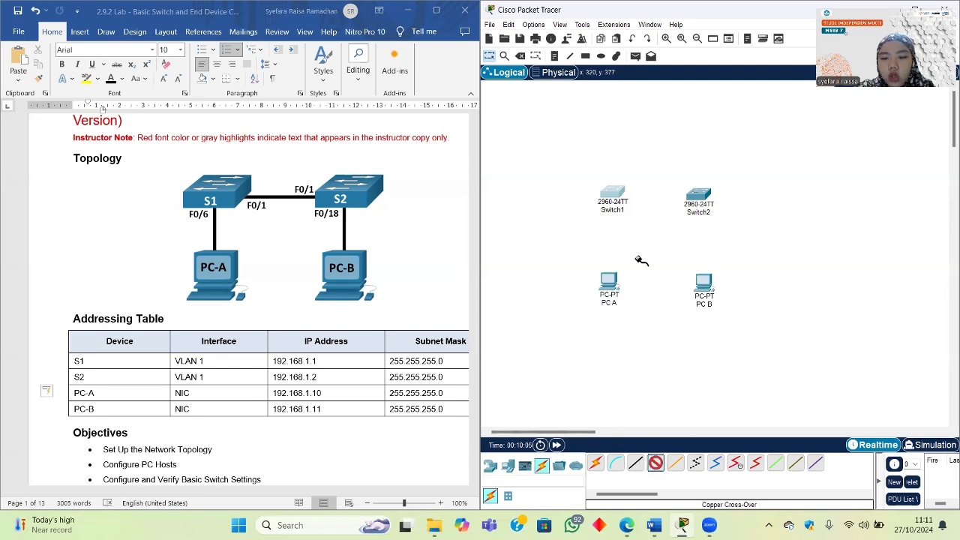
{"action": "left_click", "coordinate": [614, 195]}
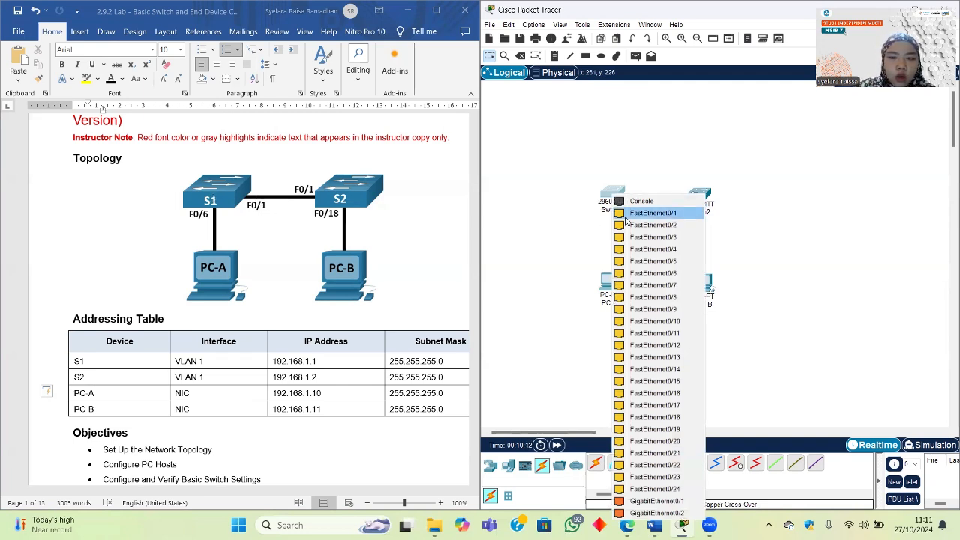
{"action": "left_click", "coordinate": [645, 214]}
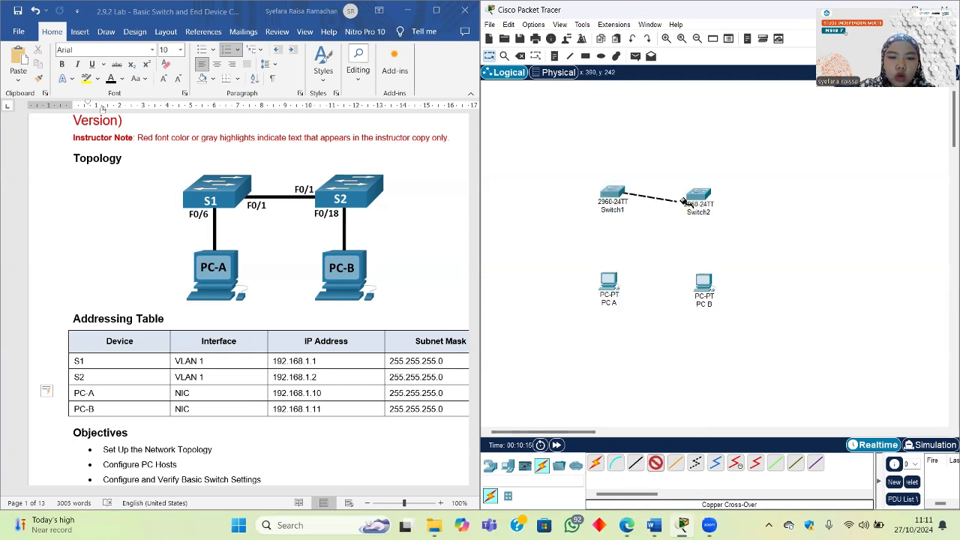
{"action": "left_click", "coordinate": [705, 199]}
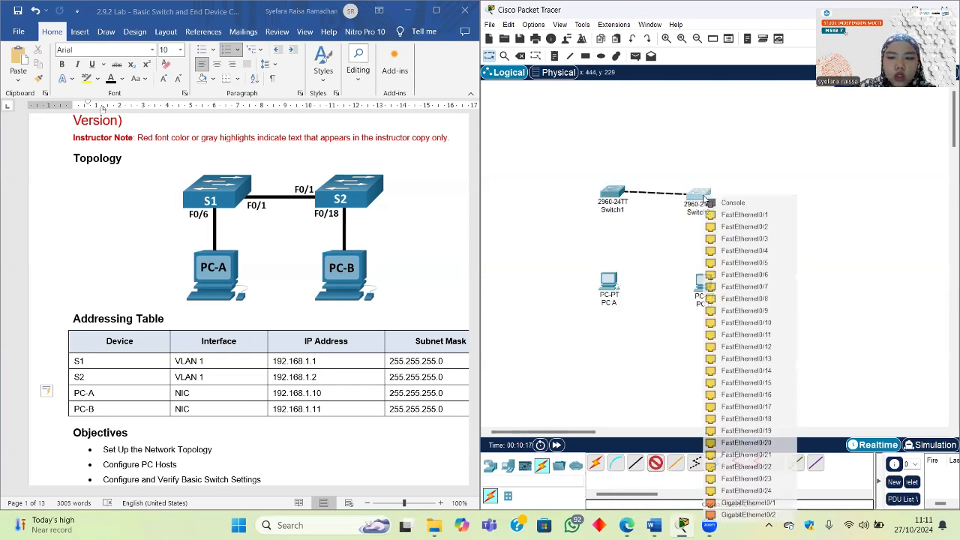
{"action": "left_click", "coordinate": [710, 214]}
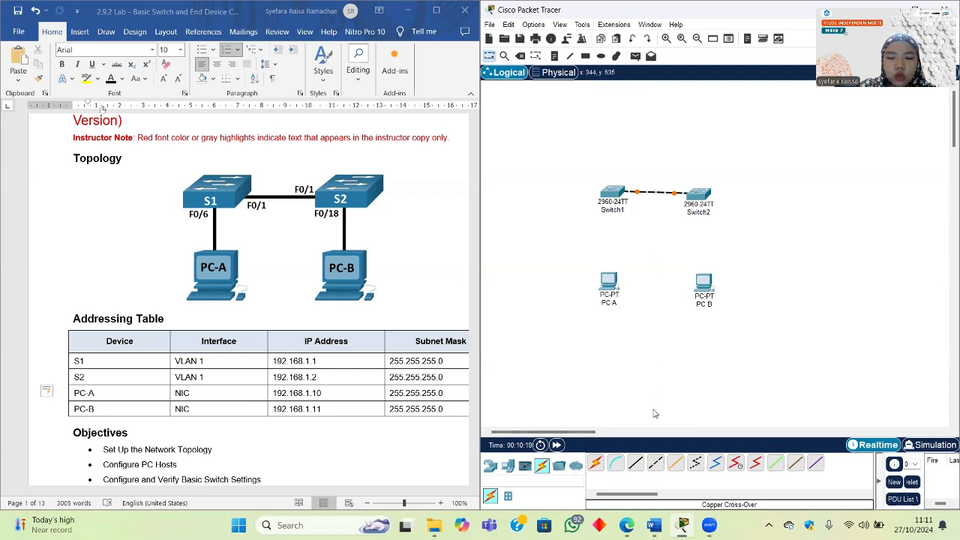
Step: Cable PC A's FastEthernet0 to Switch1 with a copper straight-through cable
{"action": "left_click", "coordinate": [635, 462]}
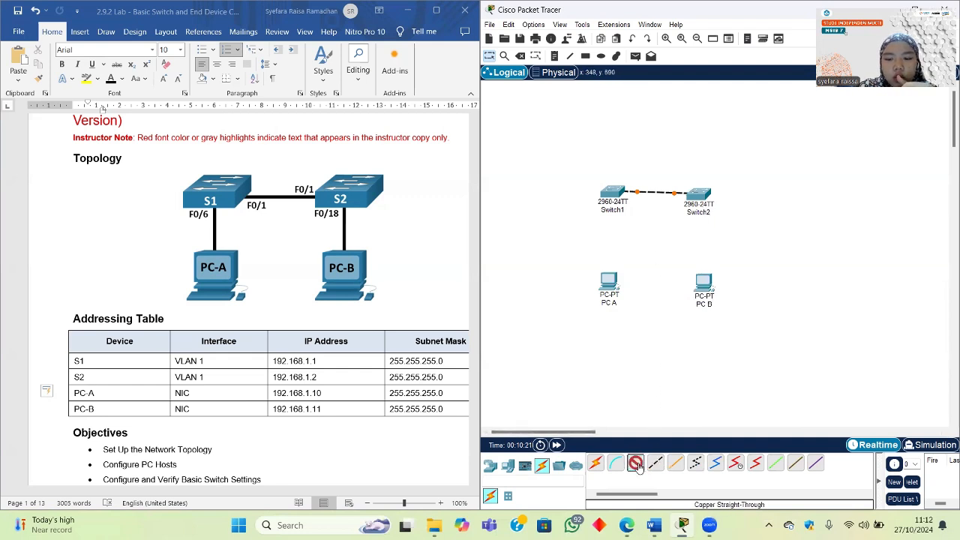
{"action": "left_click", "coordinate": [613, 278]}
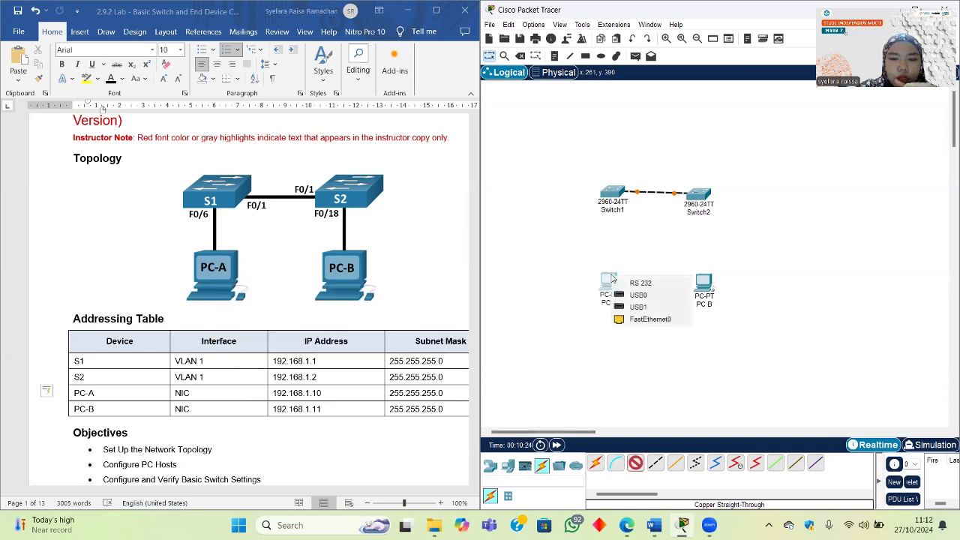
{"action": "left_click", "coordinate": [634, 319]}
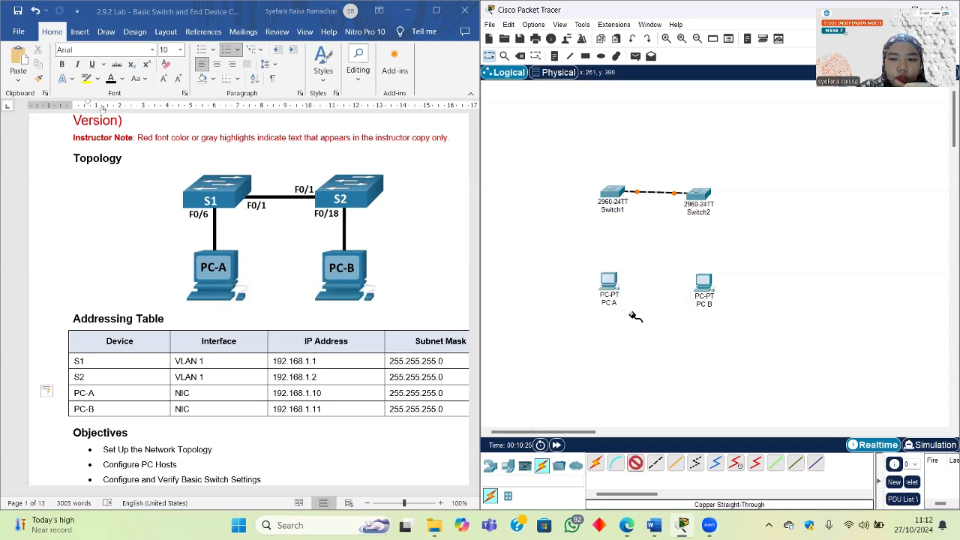
{"action": "left_click", "coordinate": [612, 195]}
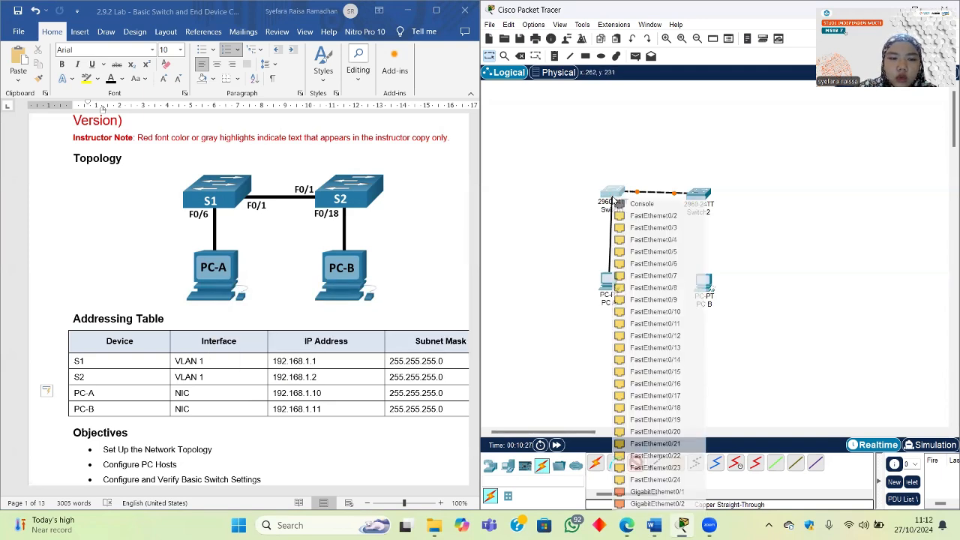
{"action": "left_click", "coordinate": [637, 264]}
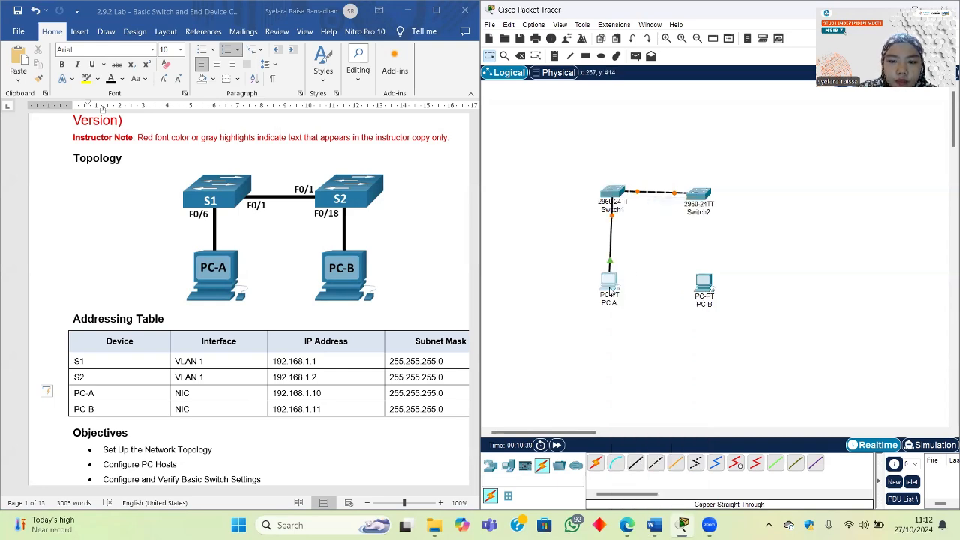
{"action": "left_click", "coordinate": [609, 291]}
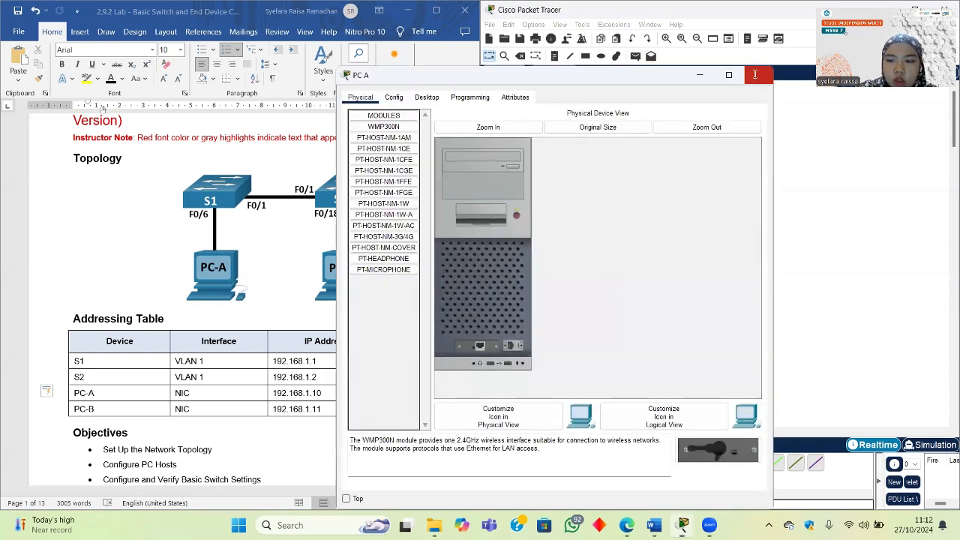
{"action": "left_click", "coordinate": [759, 74]}
Step: Cable PC B's FastEthernet0 to Switch2's FastEthernet0/18 with a straight-through cable
{"action": "left_click", "coordinate": [636, 463]}
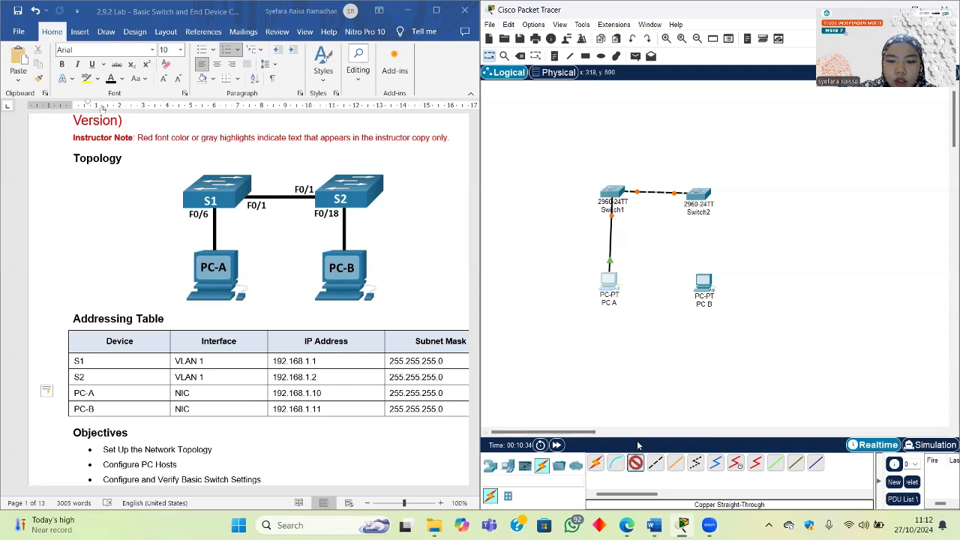
{"action": "left_click", "coordinate": [706, 284]}
{"action": "left_click", "coordinate": [742, 325]}
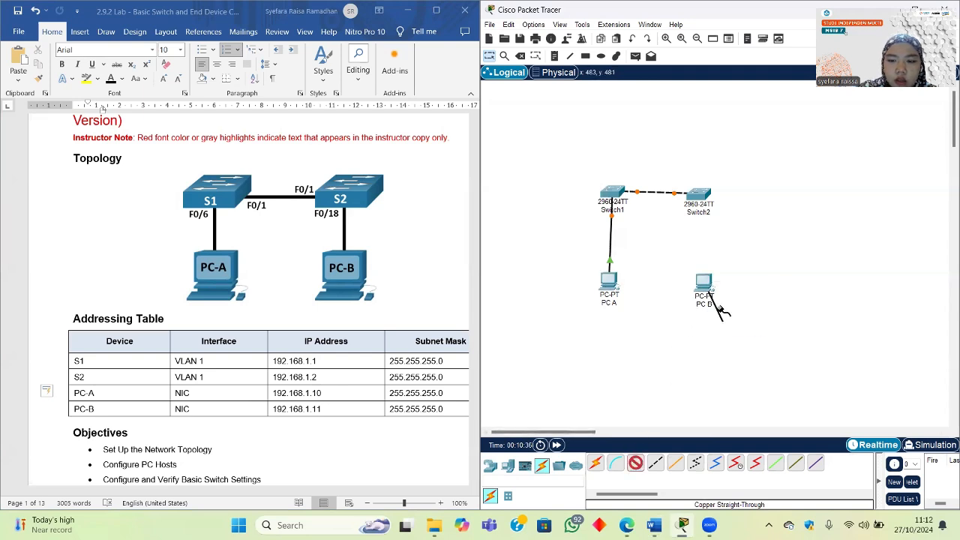
{"action": "left_click", "coordinate": [702, 193]}
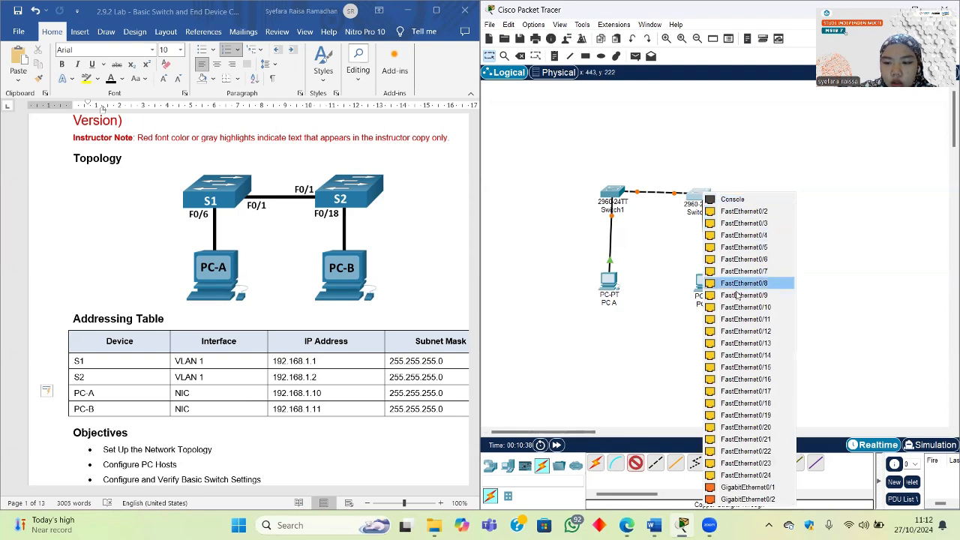
{"action": "left_click", "coordinate": [750, 403]}
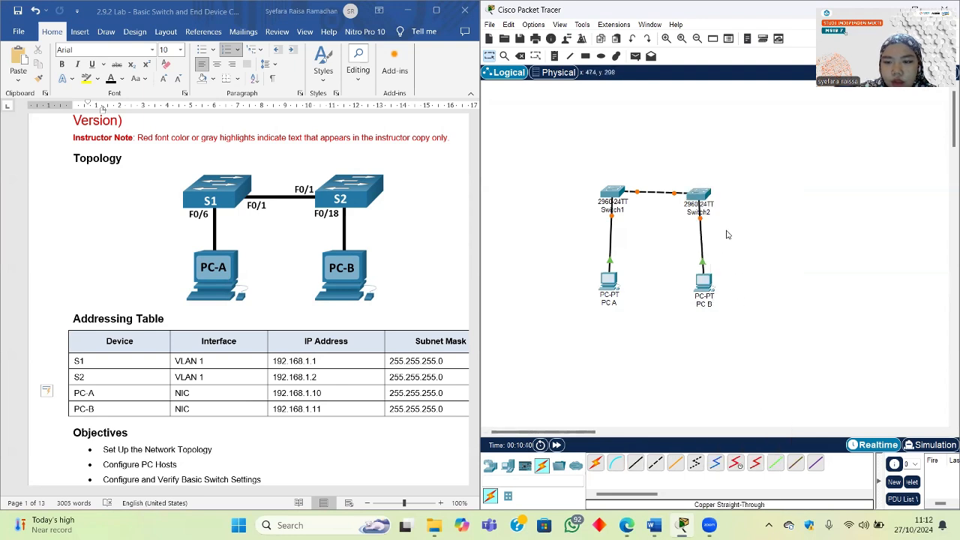
{"action": "left_click", "coordinate": [701, 218]}
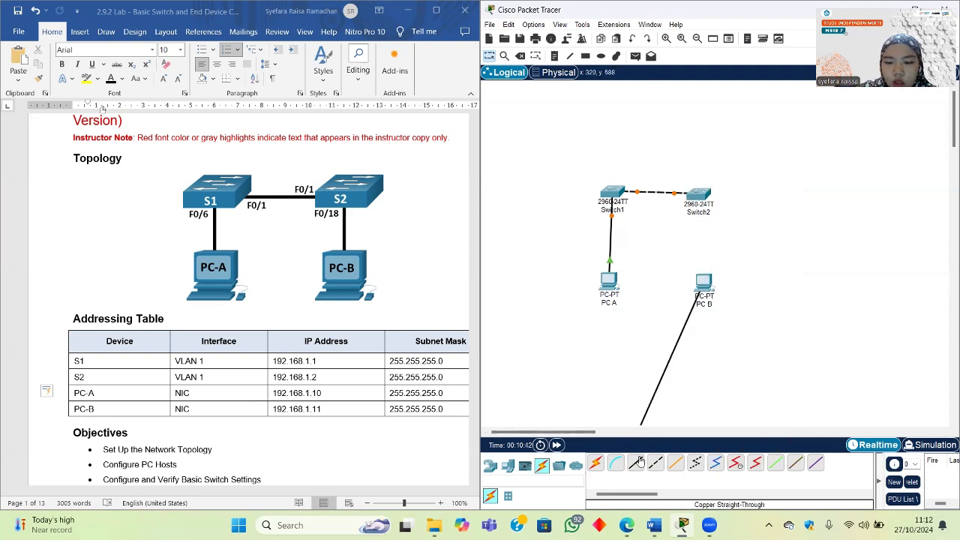
{"action": "left_click", "coordinate": [711, 208]}
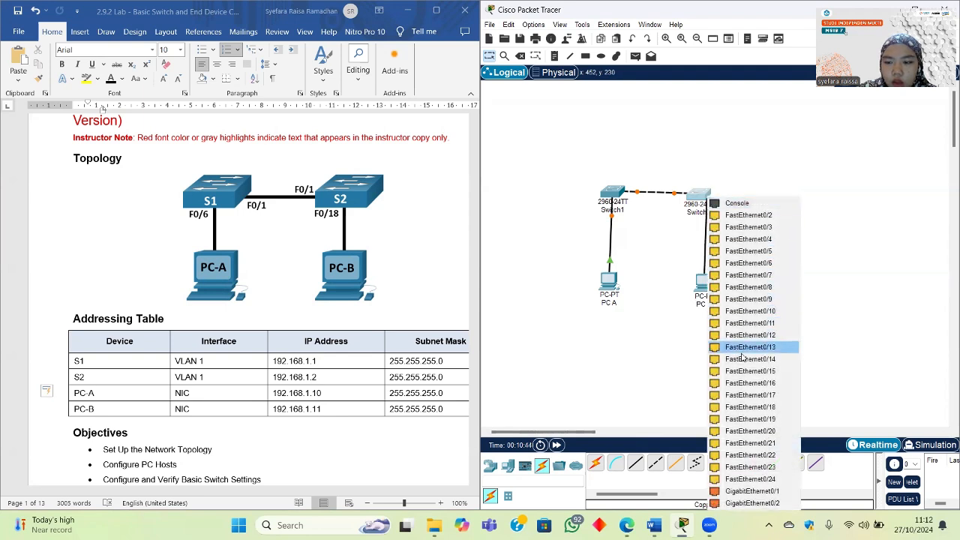
{"action": "left_click", "coordinate": [747, 407]}
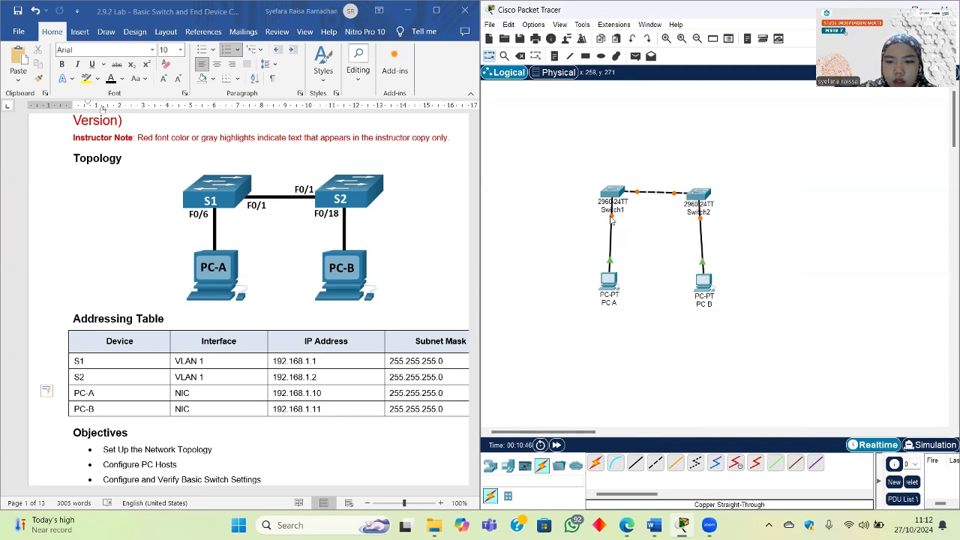
Step: Reconnect PC A's cable to Switch1's FastEthernet0/6
{"action": "left_click", "coordinate": [612, 219]}
{"action": "left_click", "coordinate": [612, 195]}
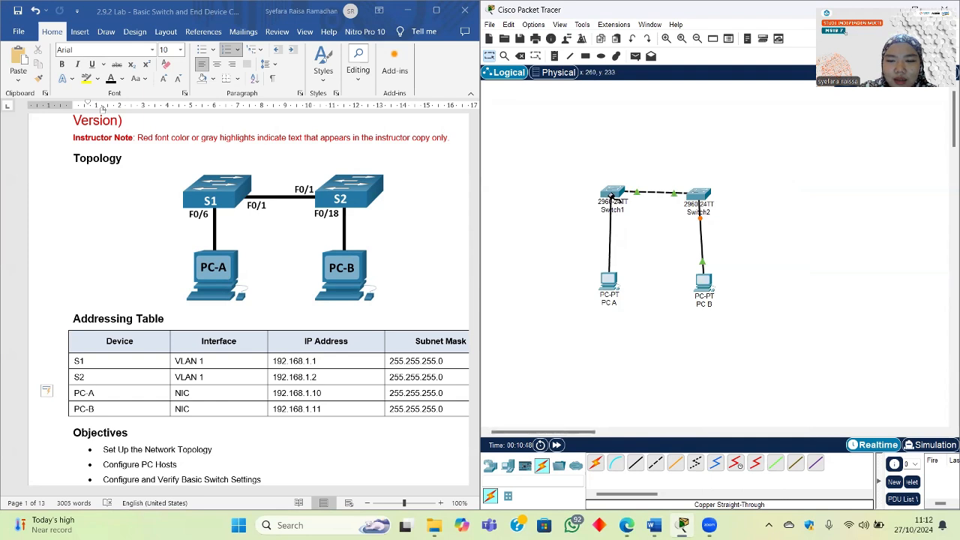
{"action": "left_click", "coordinate": [614, 194]}
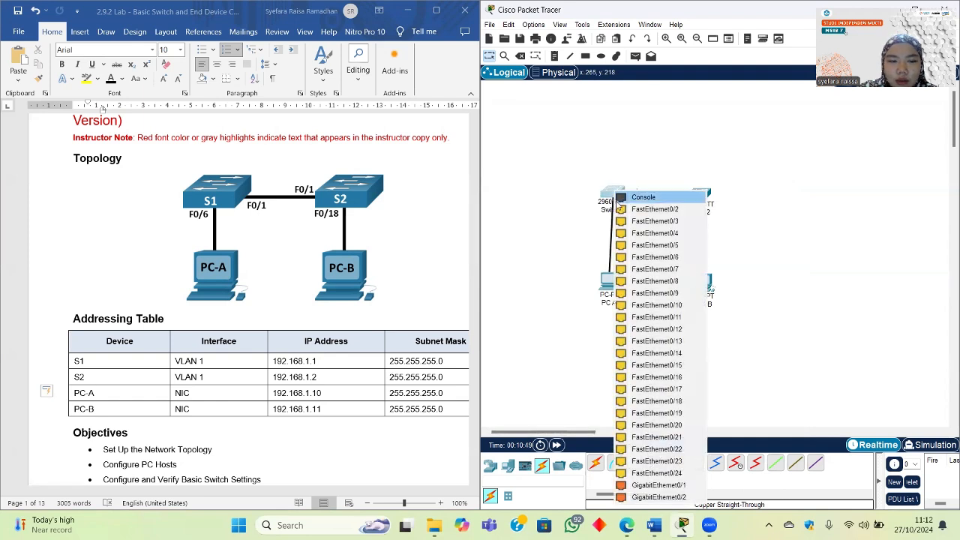
{"action": "left_click", "coordinate": [643, 264]}
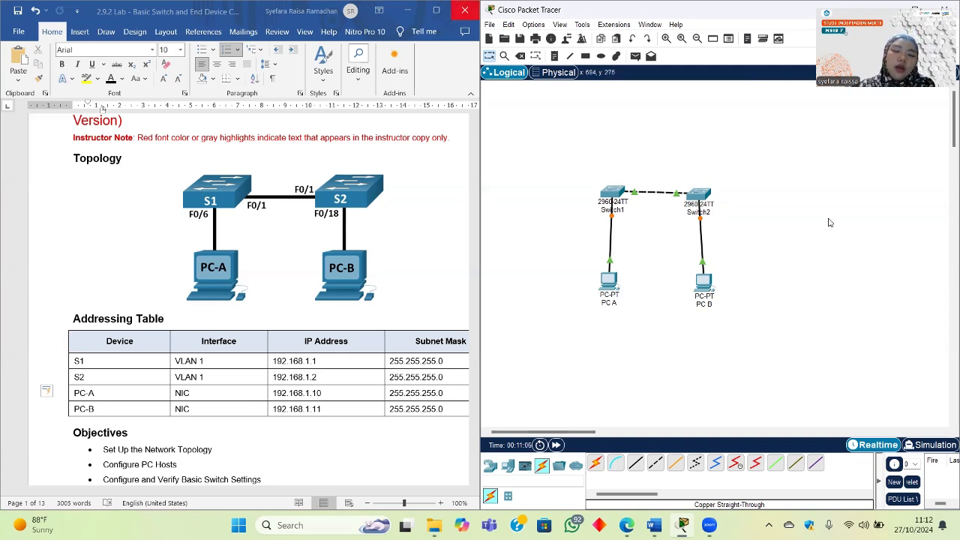
{"action": "scroll", "coordinate": [386, 337], "scroll_direction": "down", "scroll_amount": 1}
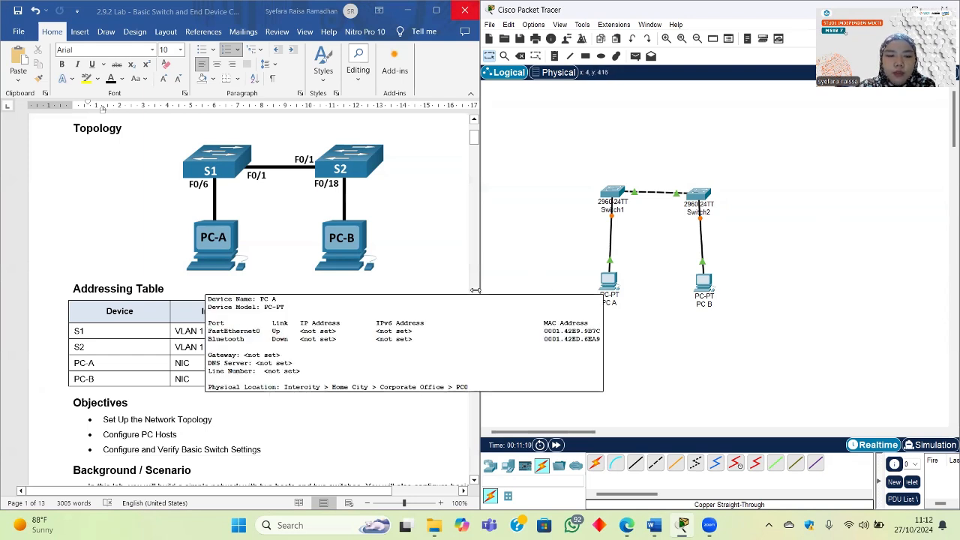
Step: Set PC A's FastEthernet0 to 192.168.1.10, mask 255.255.255.0, and close its window
{"action": "left_click", "coordinate": [609, 284]}
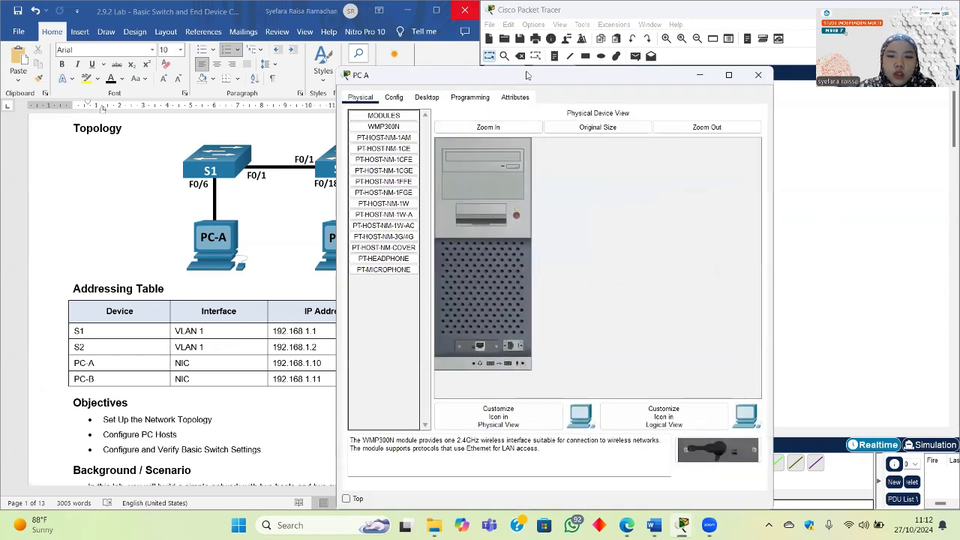
{"action": "left_click", "coordinate": [485, 105]}
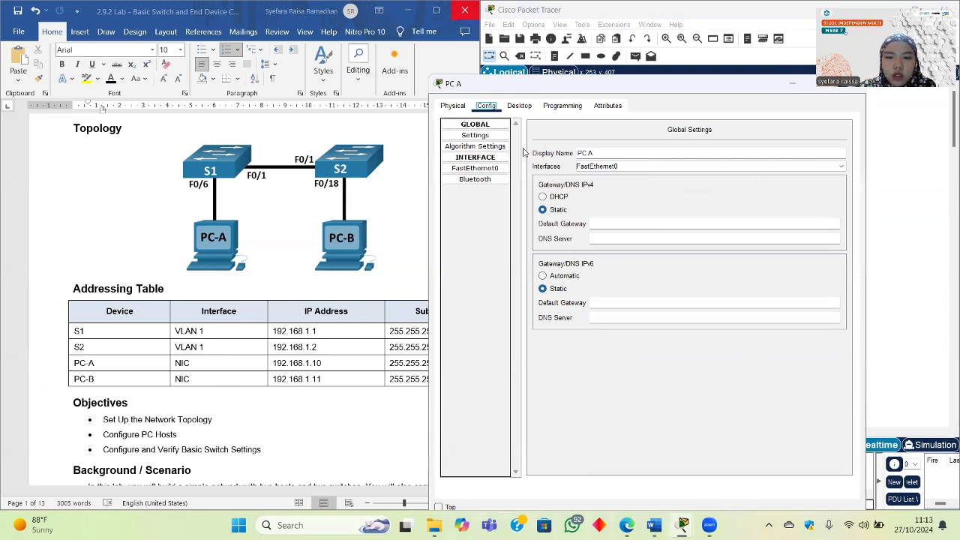
{"action": "left_click", "coordinate": [476, 169]}
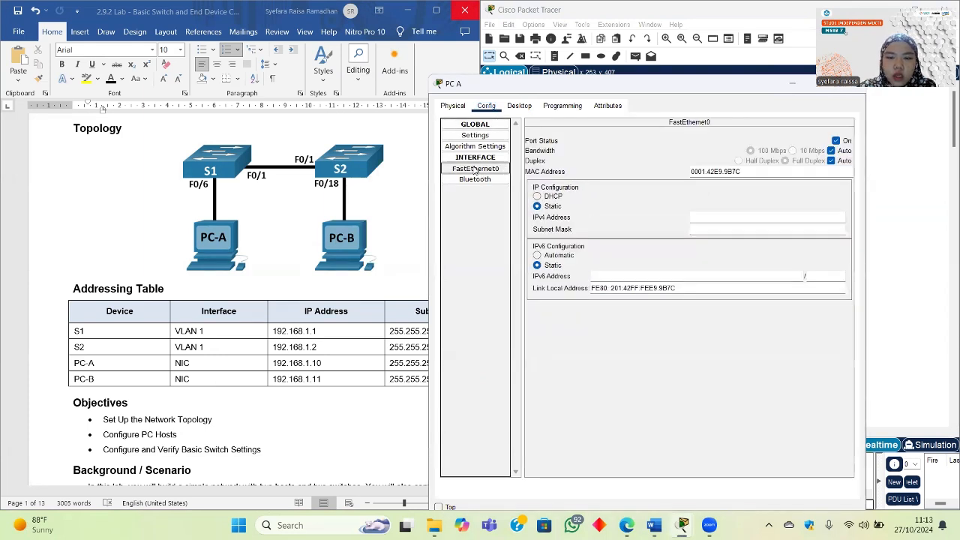
{"action": "scroll", "coordinate": [380, 274], "scroll_direction": "down", "scroll_amount": 1}
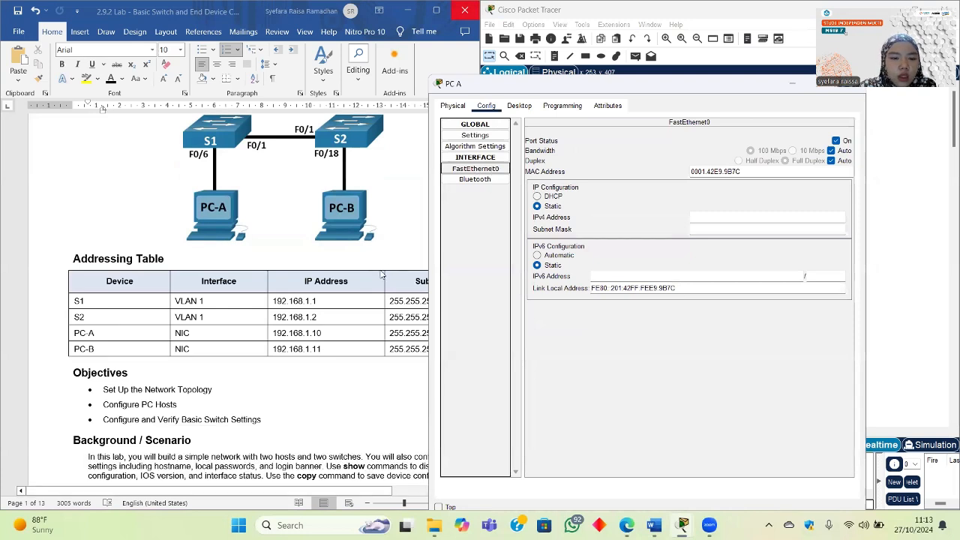
{"action": "left_click", "coordinate": [712, 218]}
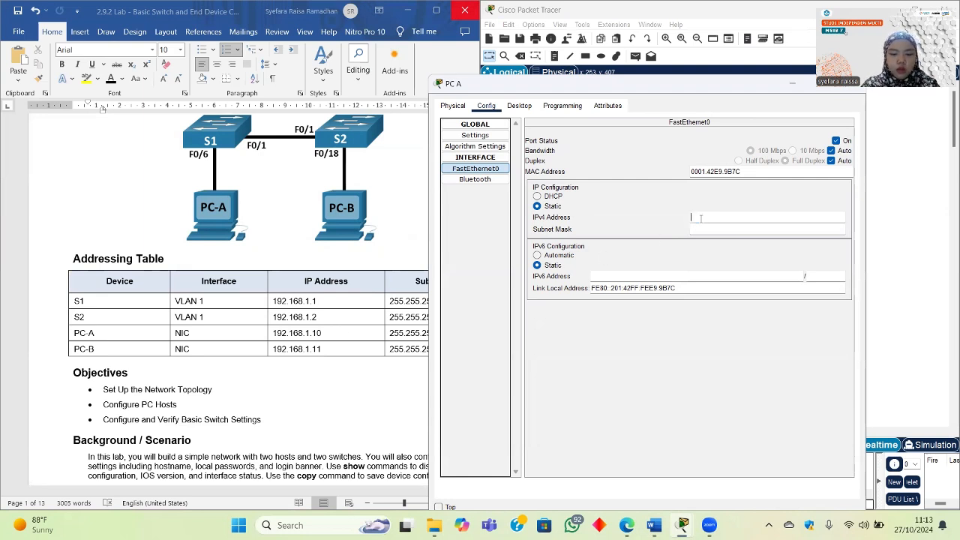
{"action": "type", "text": "192.168"}
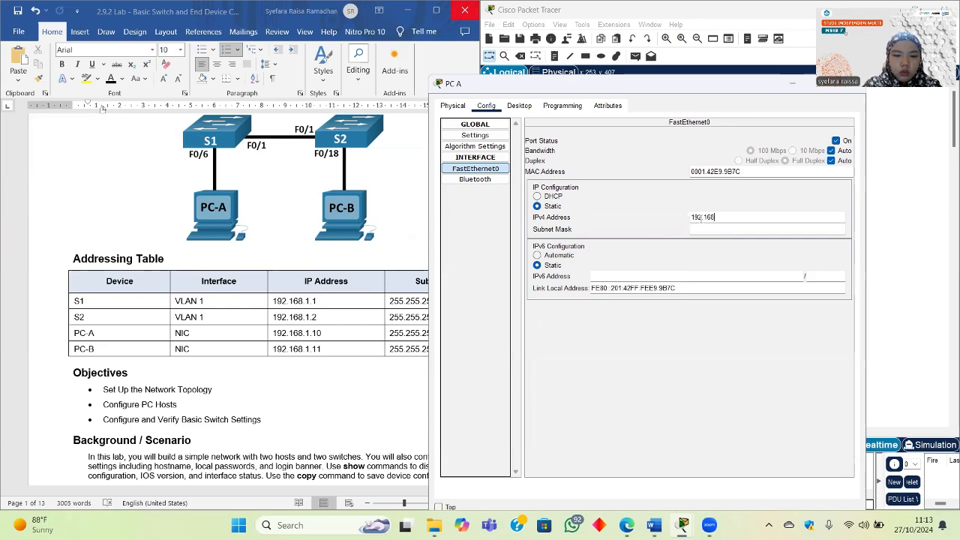
{"action": "type", "text": ".1.10"}
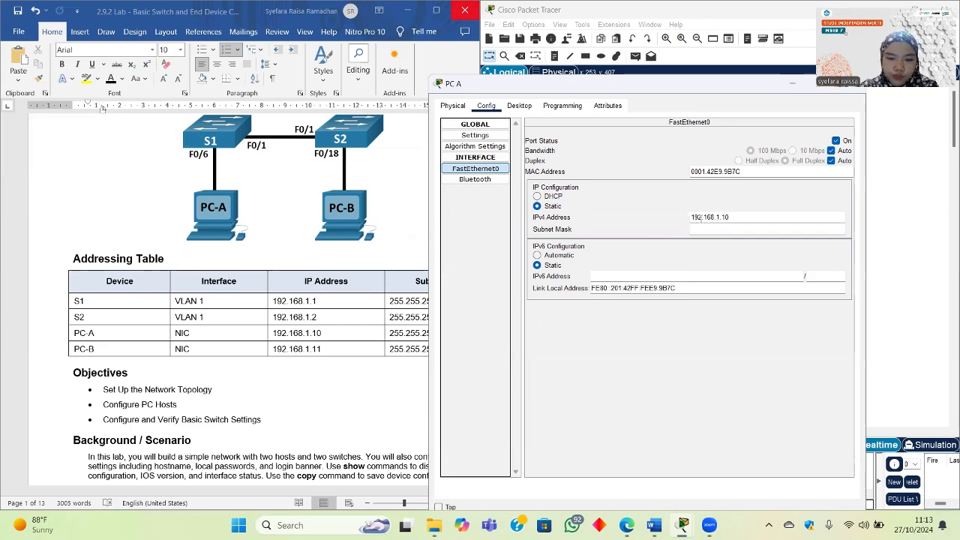
{"action": "scroll", "coordinate": [262, 354], "scroll_direction": "right", "scroll_amount": 2}
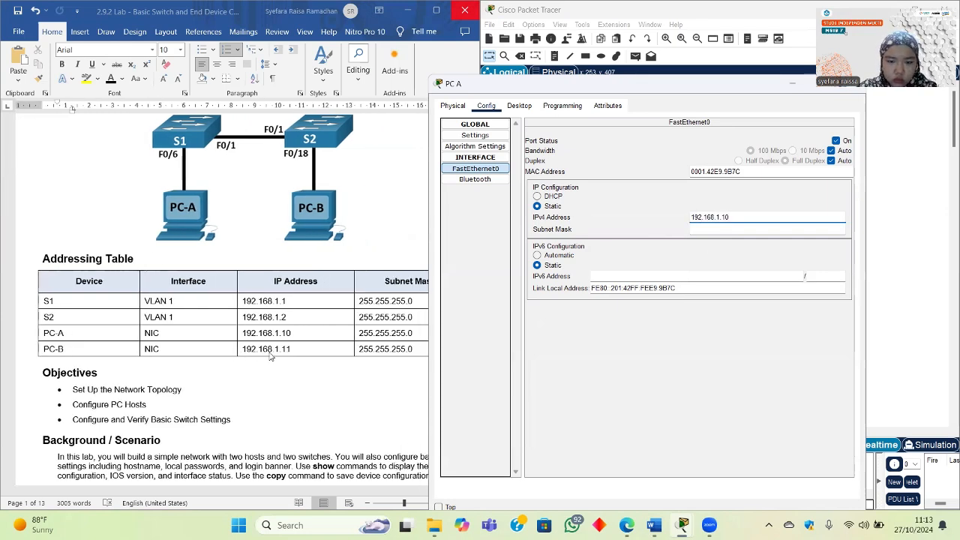
{"action": "left_click", "coordinate": [698, 228]}
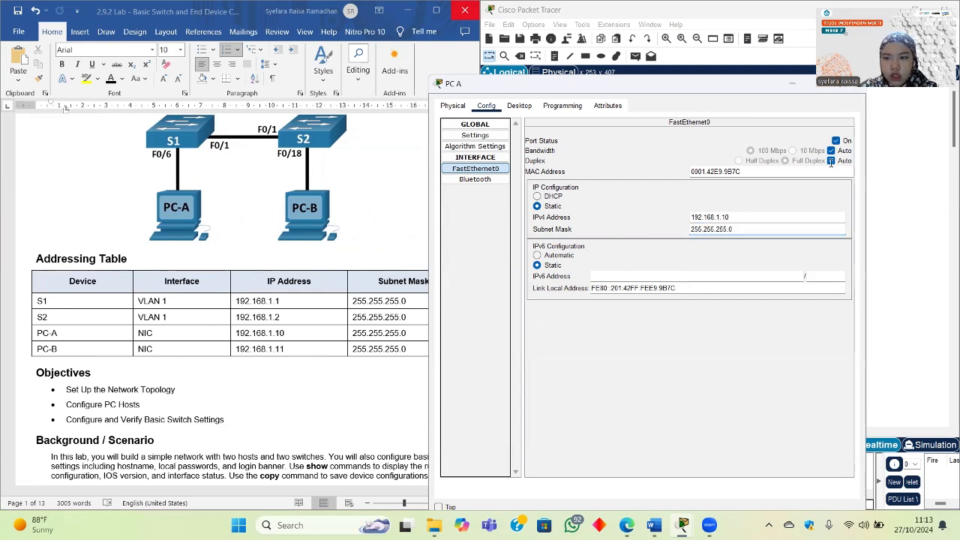
{"action": "left_click_drag", "start_coordinate": [739, 87], "coordinate": [680, 86]}
{"action": "left_click", "coordinate": [794, 84]}
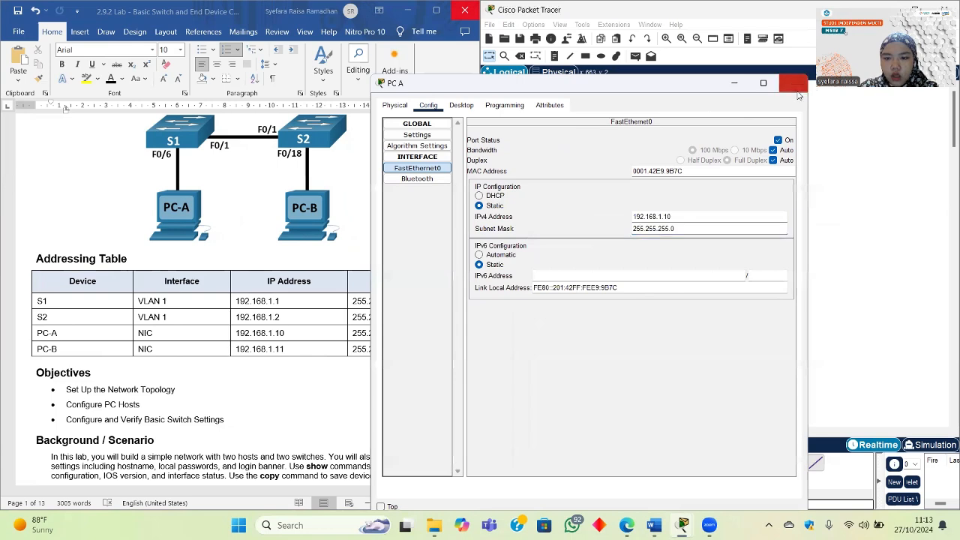
Step: Set PC B's FastEthernet0 to 192.168.1.11, mask 255.255.255.0, and close its window
{"action": "left_click", "coordinate": [703, 283]}
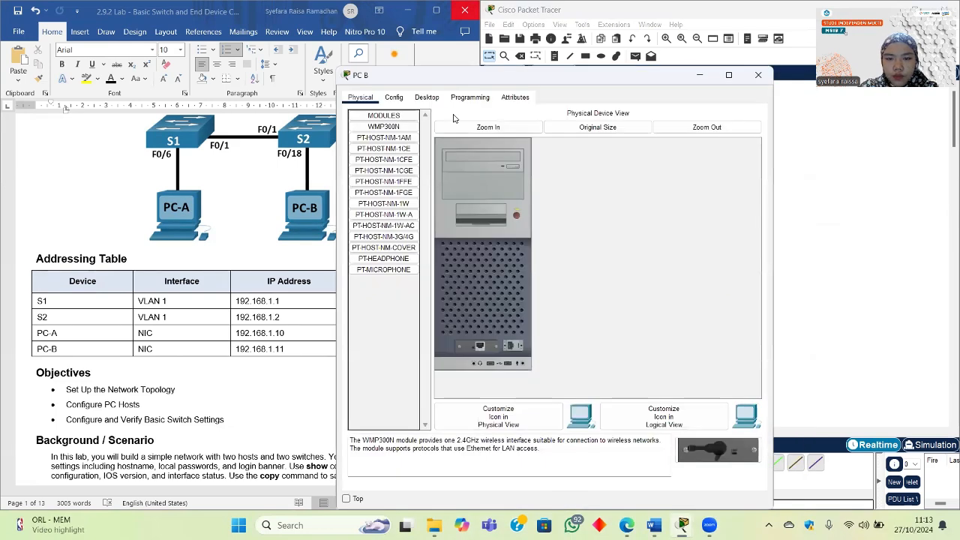
{"action": "left_click", "coordinate": [394, 97]}
{"action": "left_click", "coordinate": [383, 159]}
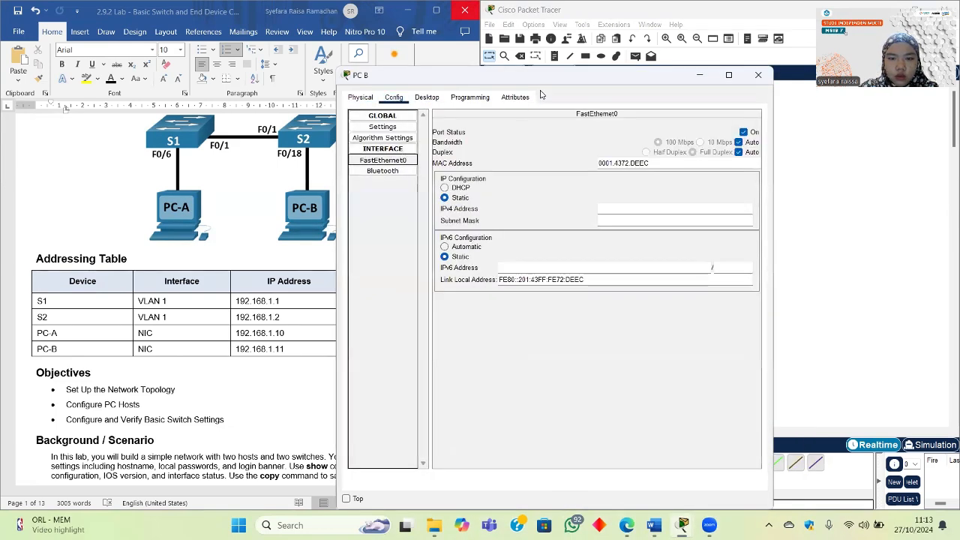
{"action": "left_click_drag", "start_coordinate": [553, 81], "coordinate": [646, 79]}
{"action": "left_click", "coordinate": [704, 207]}
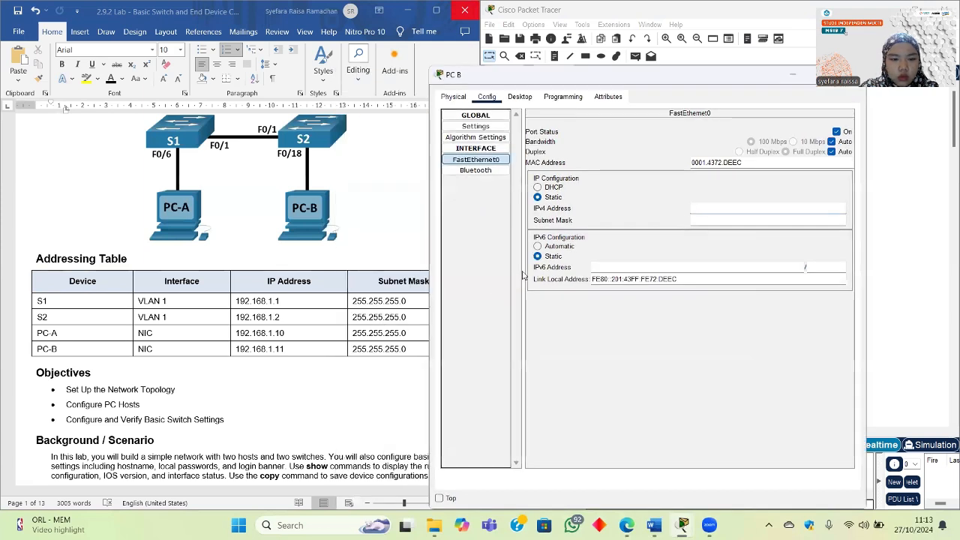
{"action": "type", "text": "192.1"}
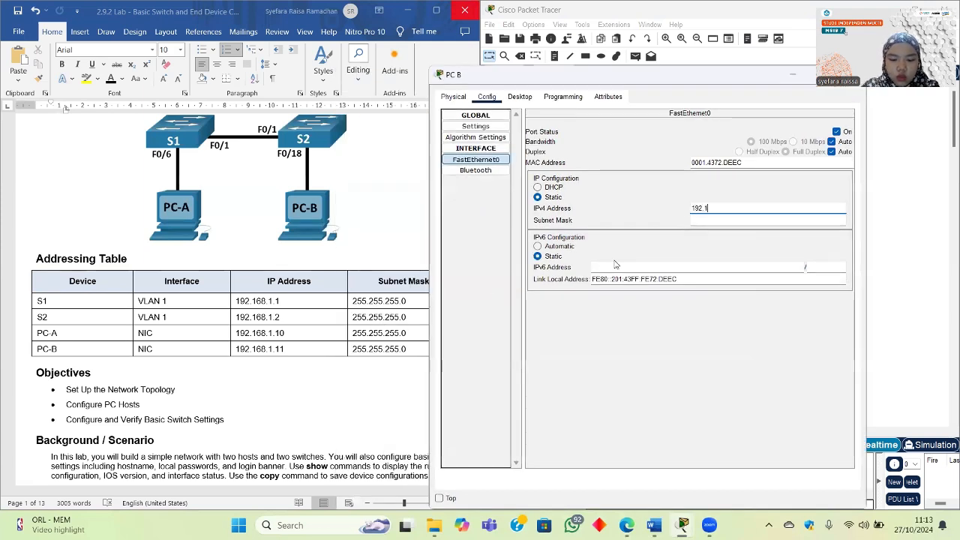
{"action": "type", "text": "68.1.11"}
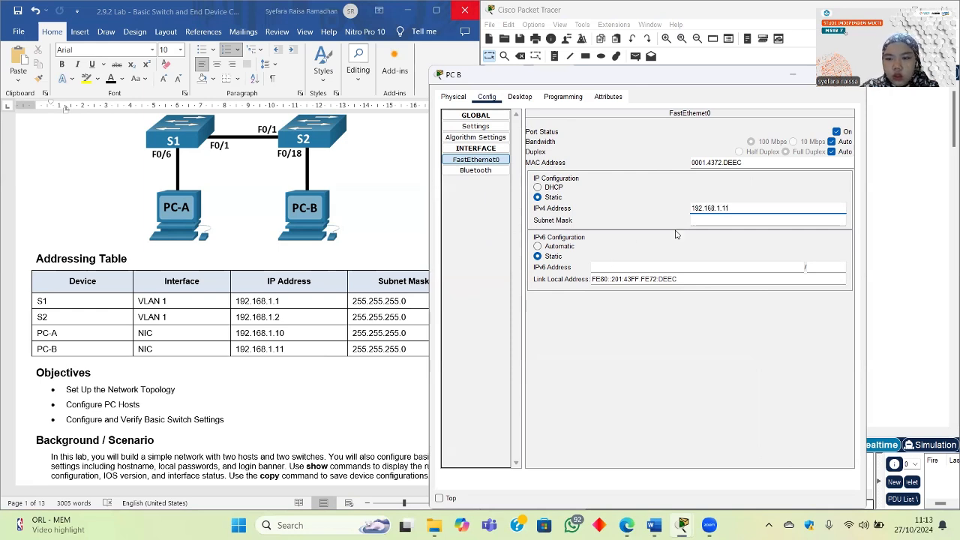
{"action": "key", "text": "Tab"}
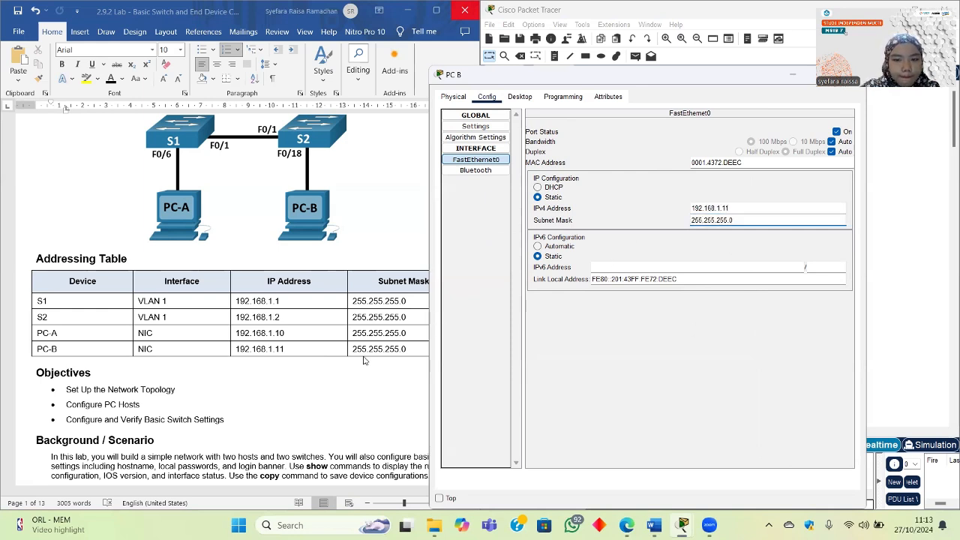
{"action": "scroll", "coordinate": [225, 337], "scroll_direction": "down", "scroll_amount": 1}
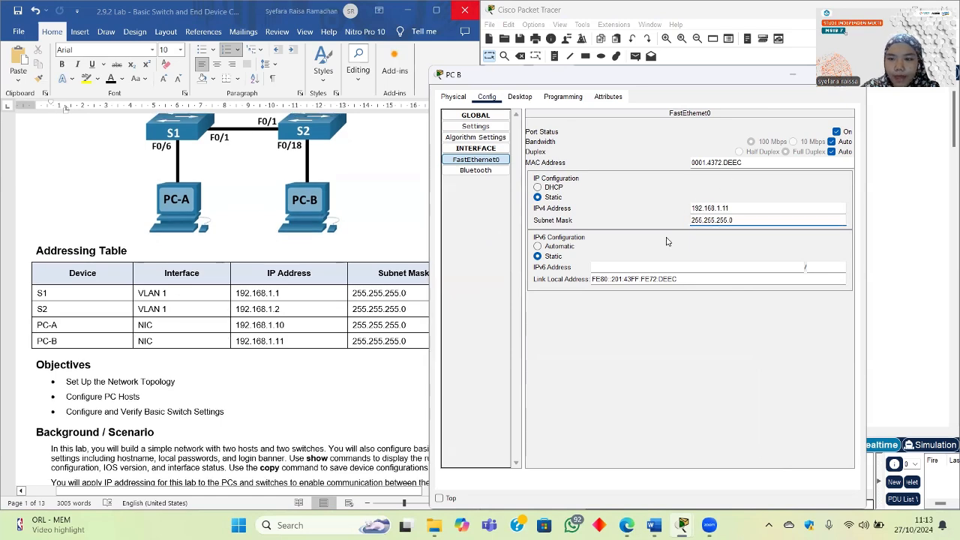
{"action": "left_click", "coordinate": [783, 85]}
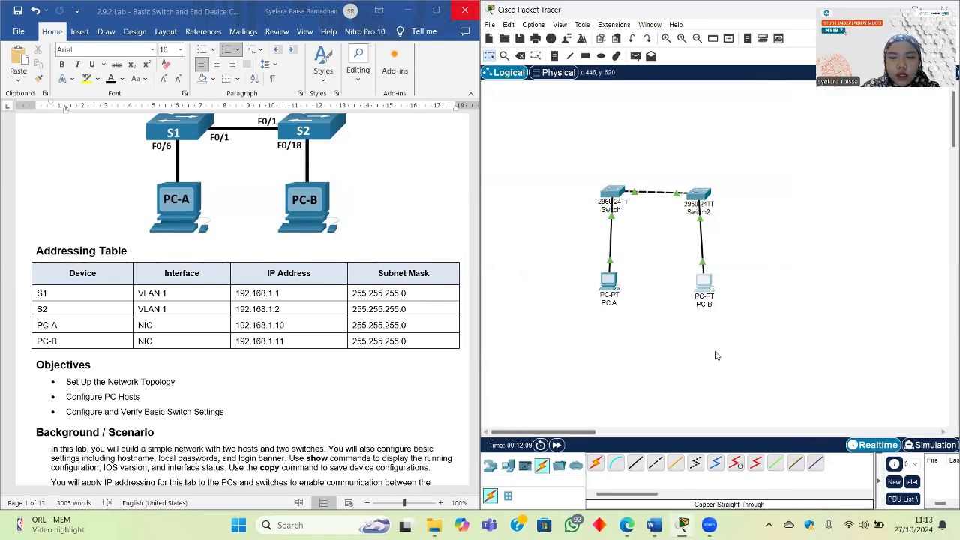
Step: Verify PC A's FastEthernet0 addressing in its Config settings
{"action": "left_click", "coordinate": [608, 283]}
{"action": "left_click", "coordinate": [427, 131]}
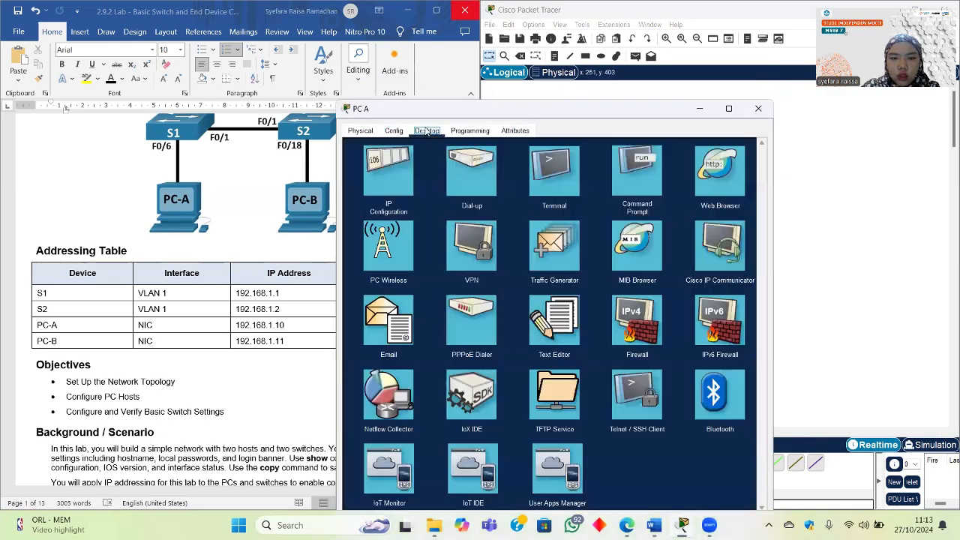
{"action": "left_click", "coordinate": [394, 131]}
{"action": "left_click", "coordinate": [382, 193]}
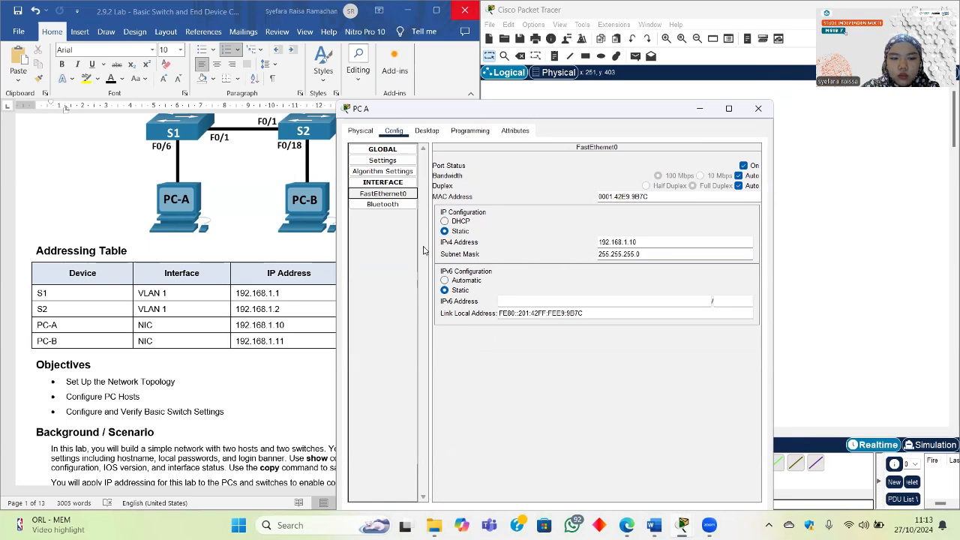
{"action": "left_click", "coordinate": [758, 108]}
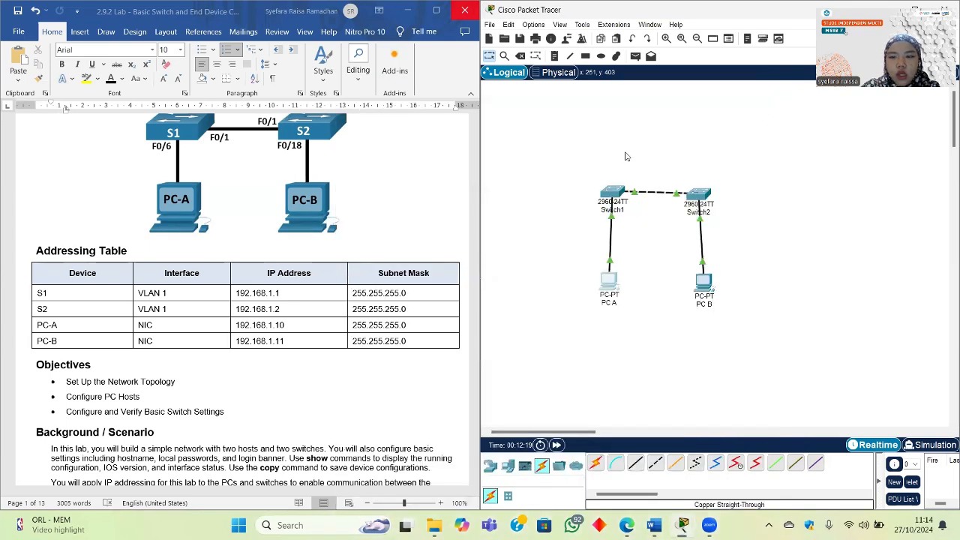
Step: Realign PC A, PC B and Switch2 so each PC sits beneath its switch
{"action": "left_click_drag", "start_coordinate": [709, 289], "coordinate": [707, 282]}
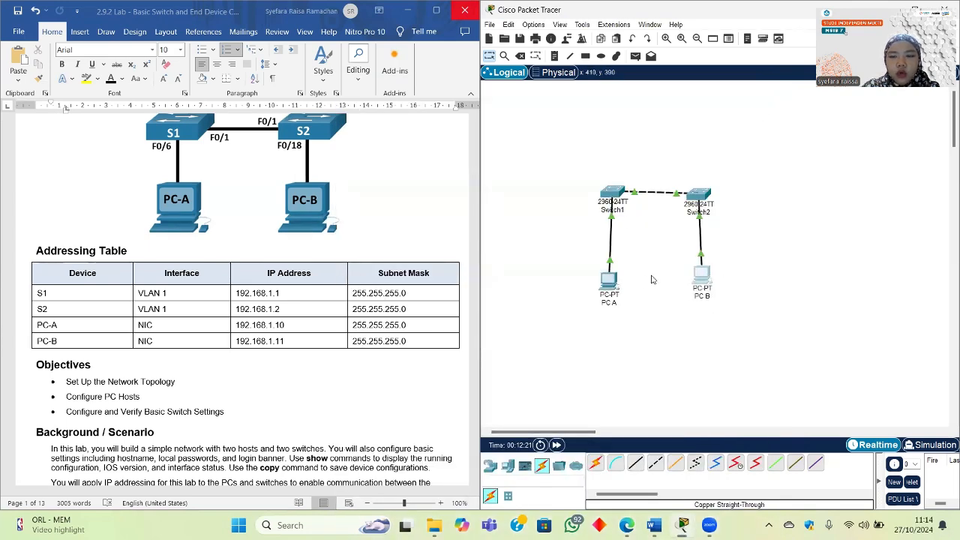
{"action": "left_click_drag", "start_coordinate": [609, 290], "coordinate": [614, 287]}
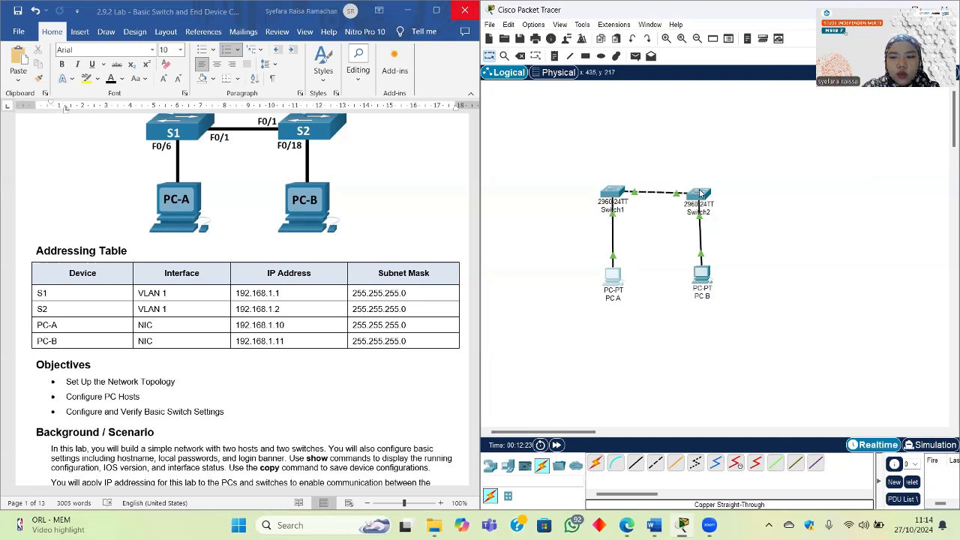
{"action": "left_click_drag", "start_coordinate": [699, 195], "coordinate": [697, 189]}
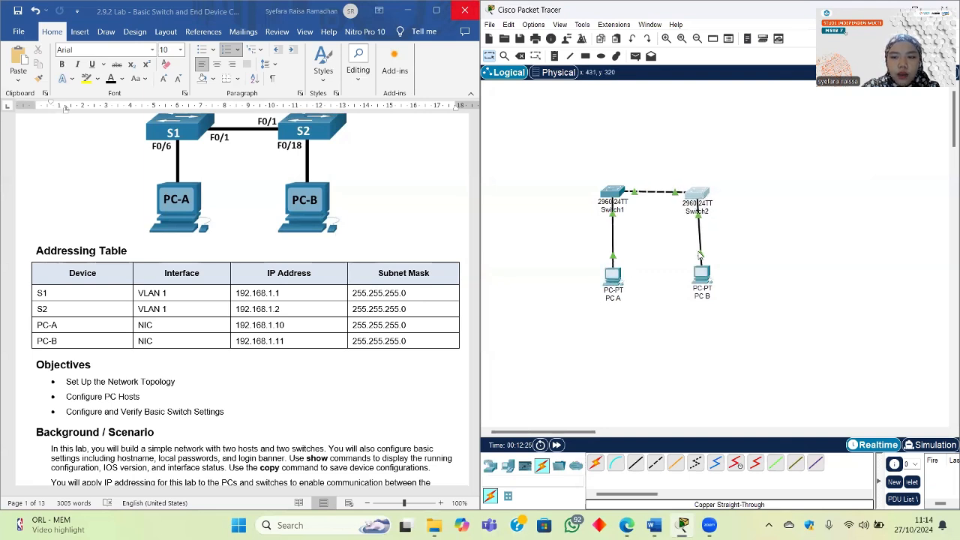
{"action": "left_click_drag", "start_coordinate": [701, 279], "coordinate": [695, 280]}
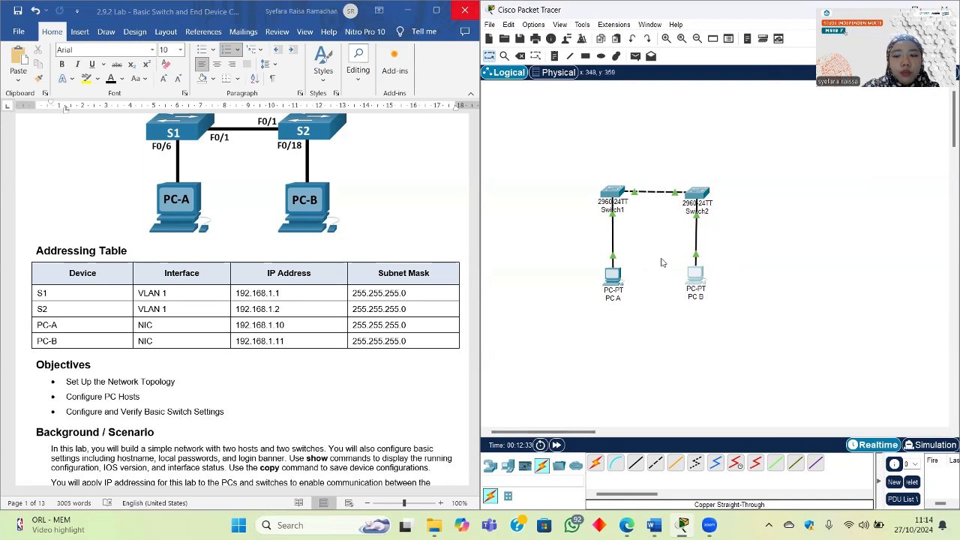
Step: Open Switch1's CLI and reposition its window
{"action": "left_click", "coordinate": [618, 197]}
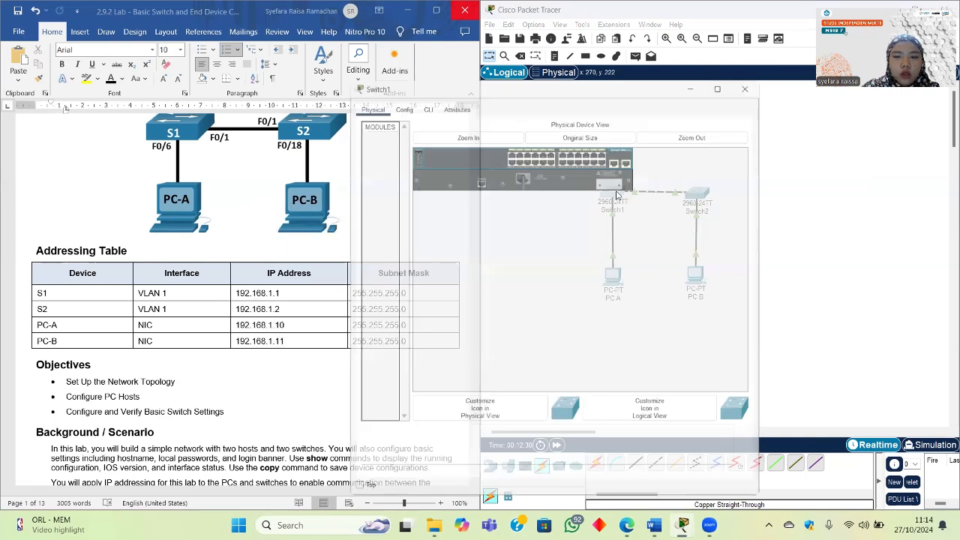
{"action": "left_click_drag", "start_coordinate": [530, 76], "coordinate": [676, 75]}
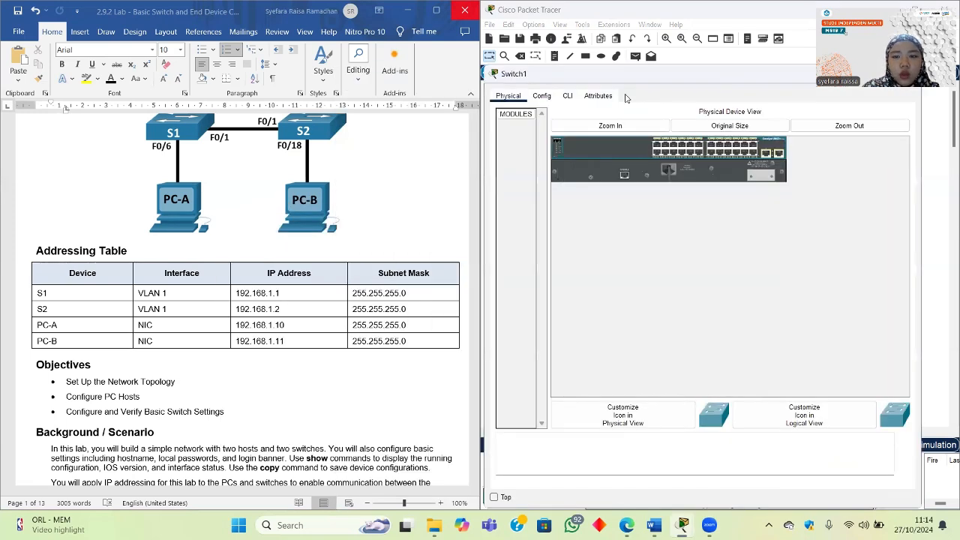
{"action": "left_click", "coordinate": [568, 96]}
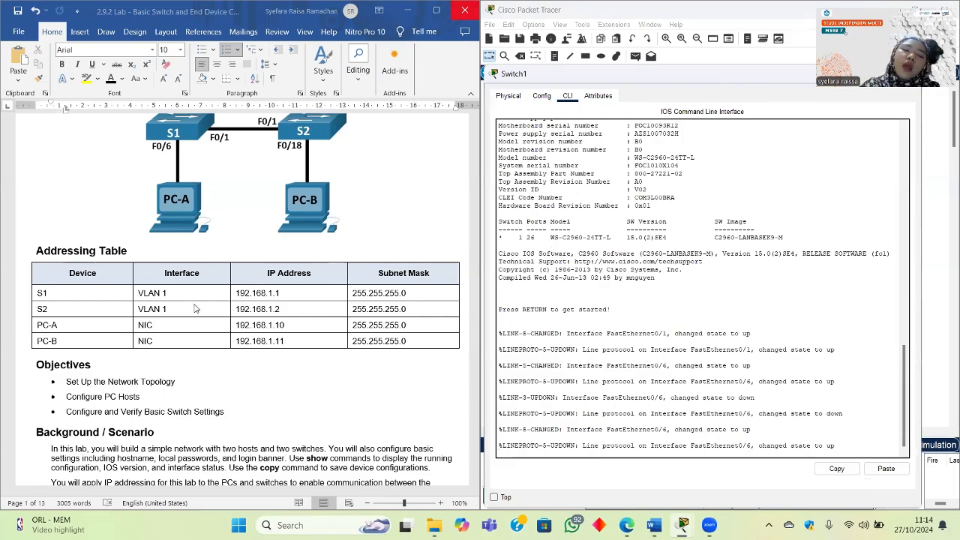
{"action": "scroll", "coordinate": [192, 309], "scroll_direction": "down", "scroll_amount": 15}
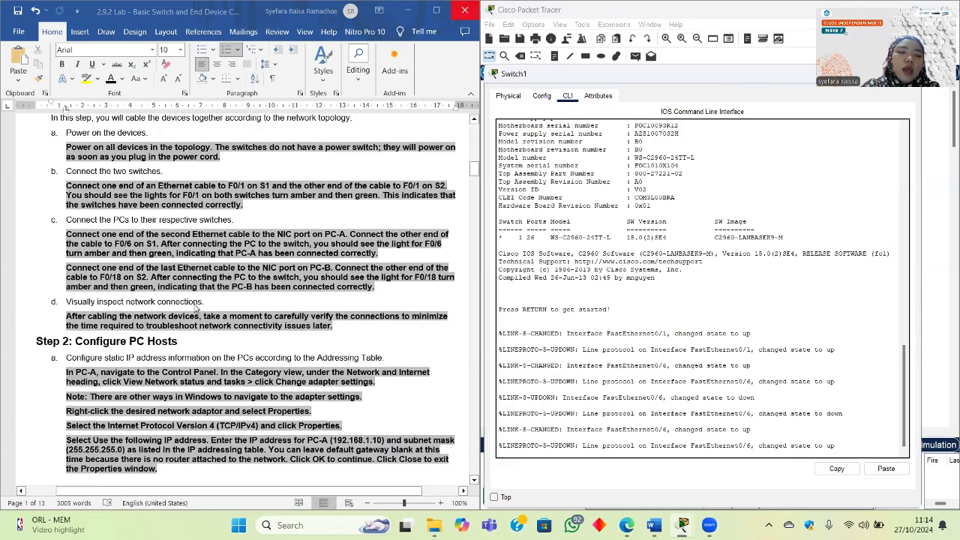
{"action": "scroll", "coordinate": [192, 309], "scroll_direction": "up", "scroll_amount": 5}
{"action": "scroll", "coordinate": [193, 309], "scroll_direction": "down", "scroll_amount": 20}
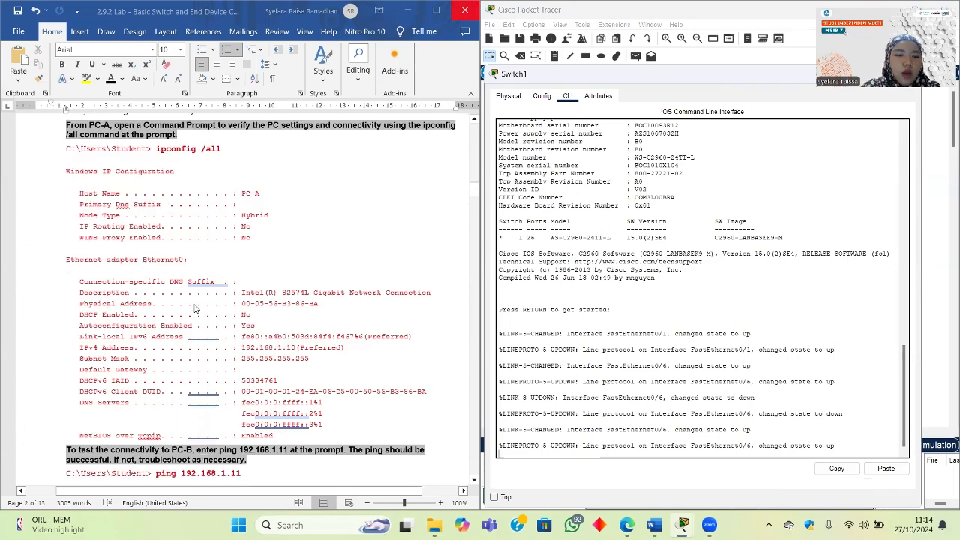
{"action": "scroll", "coordinate": [256, 207], "scroll_direction": "down", "scroll_amount": 15}
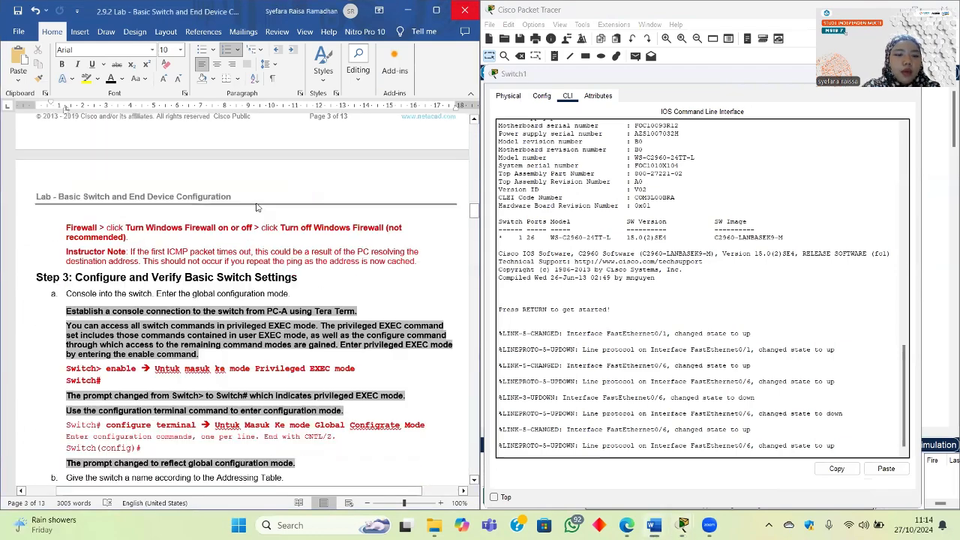
{"action": "scroll", "coordinate": [258, 231], "scroll_direction": "down", "scroll_amount": 1}
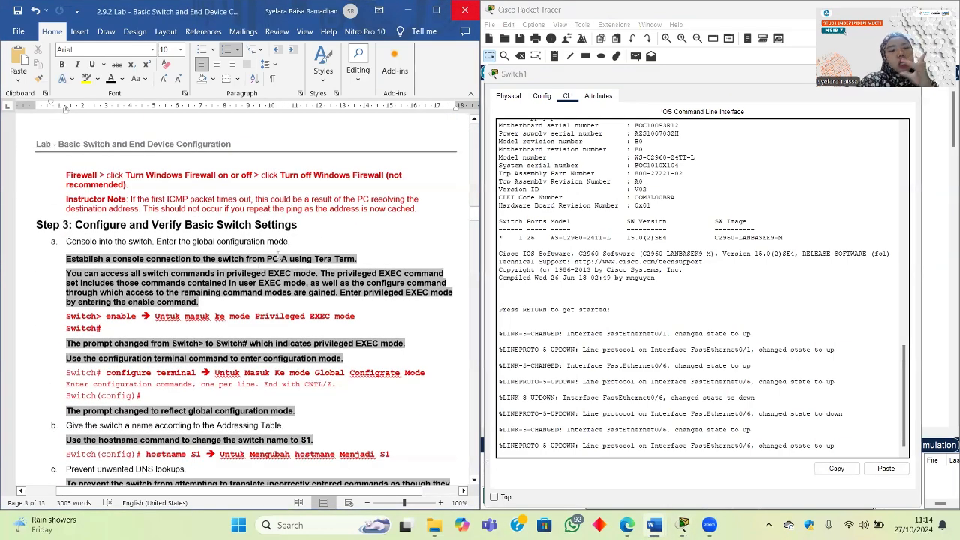
{"action": "scroll", "coordinate": [276, 256], "scroll_direction": "down", "scroll_amount": 1}
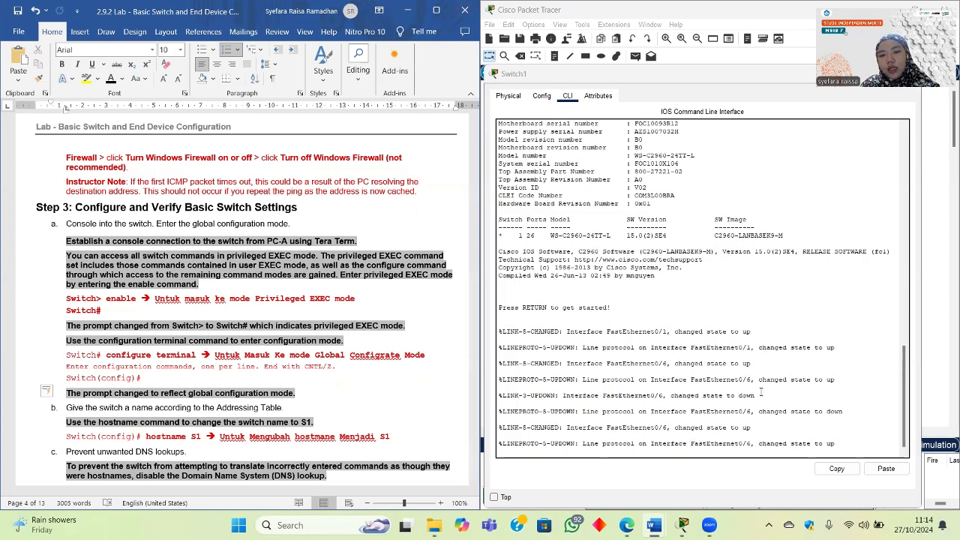
{"action": "left_click_drag", "start_coordinate": [665, 77], "coordinate": [663, 39]}
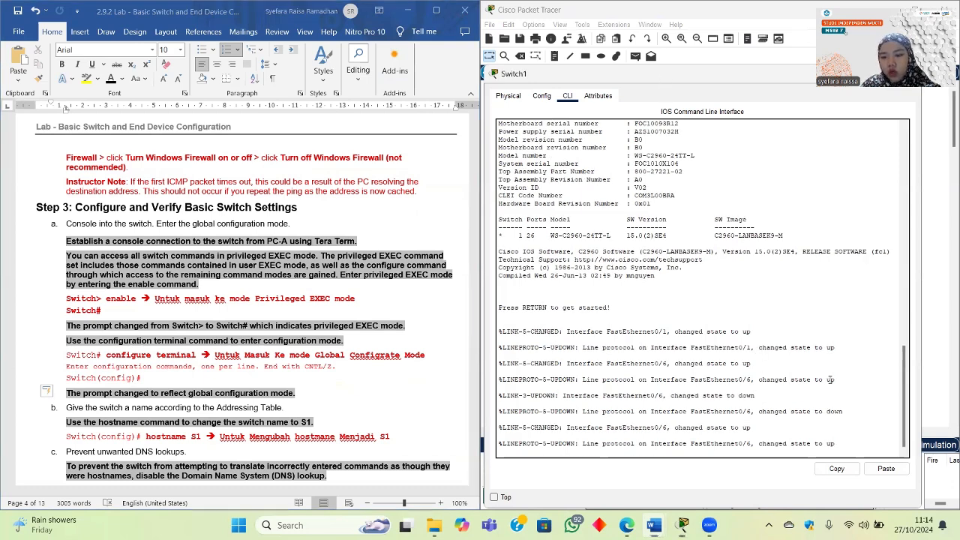
Step: Enter en at the Switch> prompt to reach Switch#, then review the lab instructions
{"action": "left_click", "coordinate": [844, 403]}
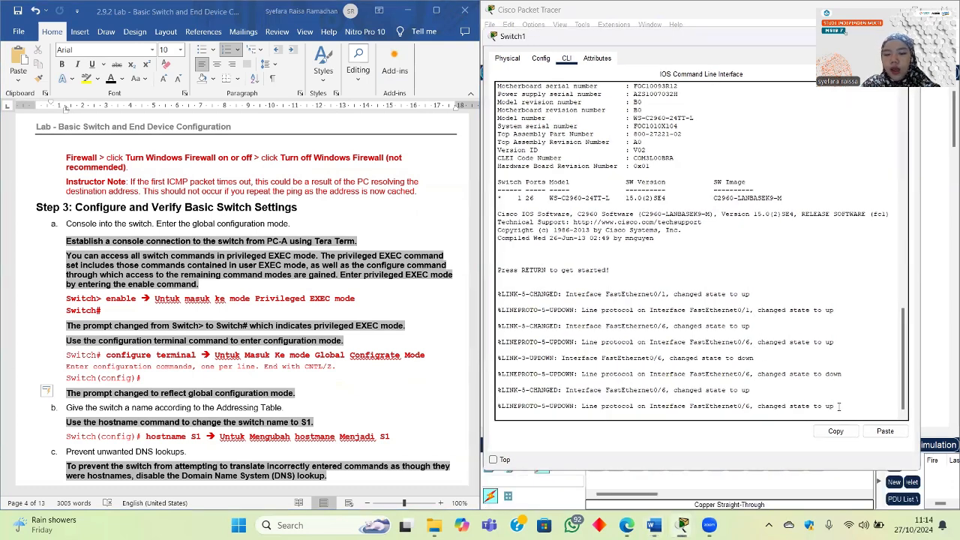
{"action": "key", "text": "Return"}
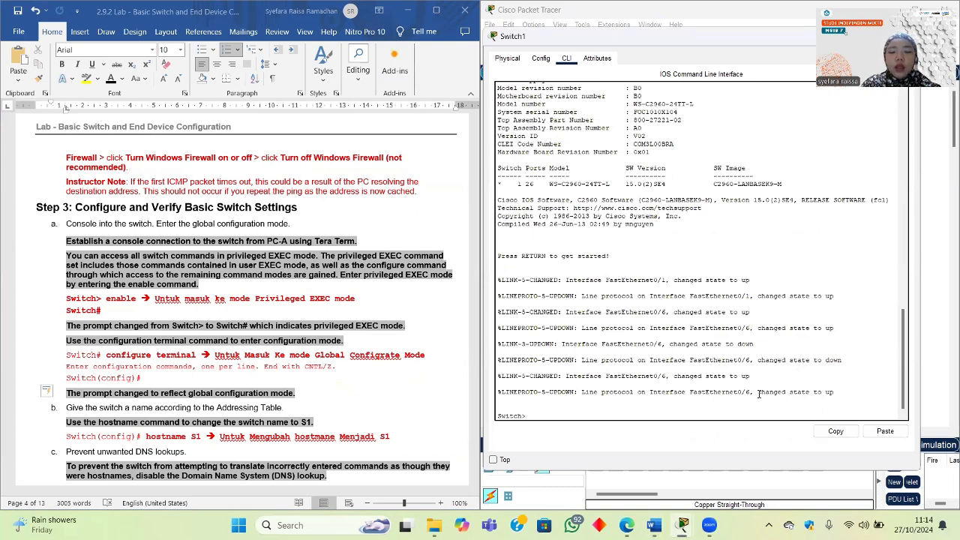
{"action": "left_click_drag", "start_coordinate": [529, 416], "coordinate": [498, 418]}
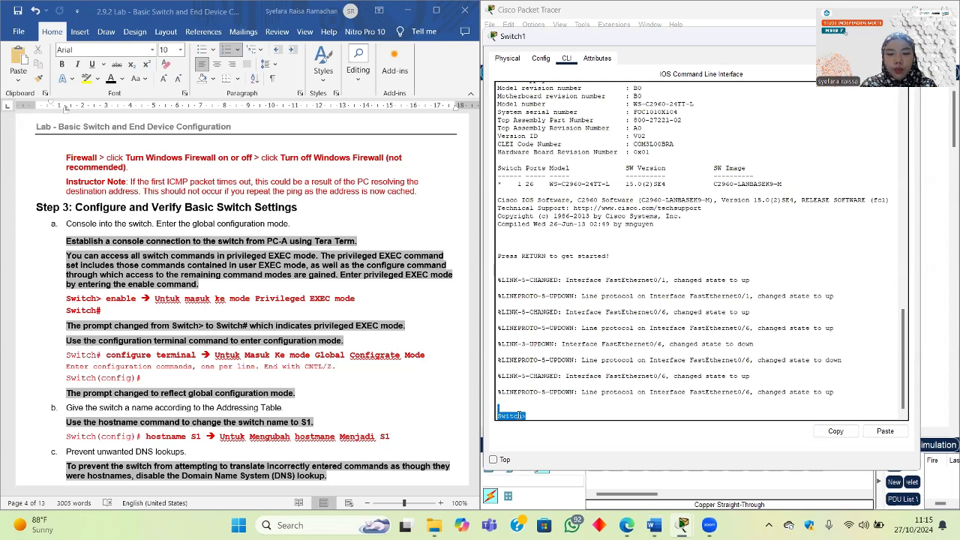
{"action": "left_click", "coordinate": [529, 416]}
{"action": "type", "text": "ENA"}
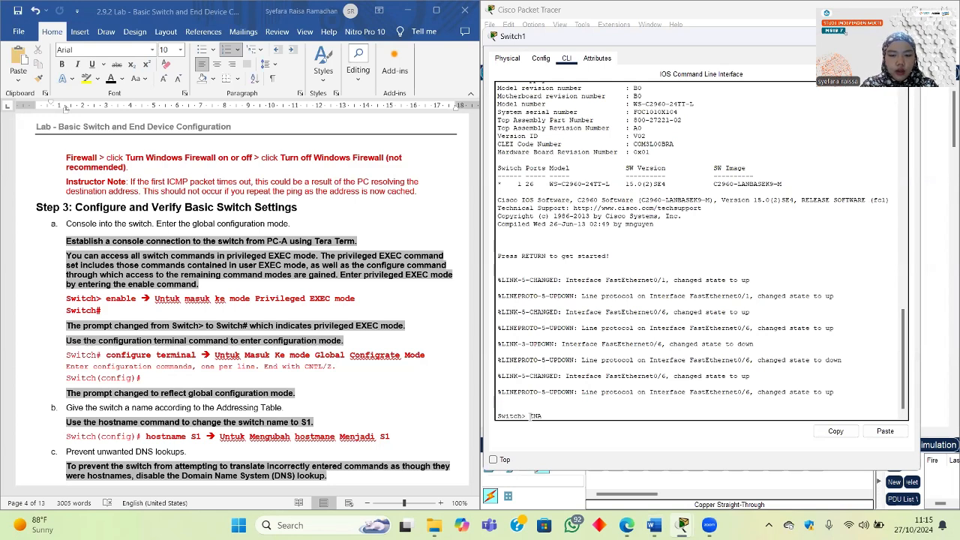
{"action": "key", "text": "BackSpace"}
{"action": "key", "text": "BackSpace"}
{"action": "key", "text": "BackSpace"}
{"action": "key", "text": "BackSpace"}
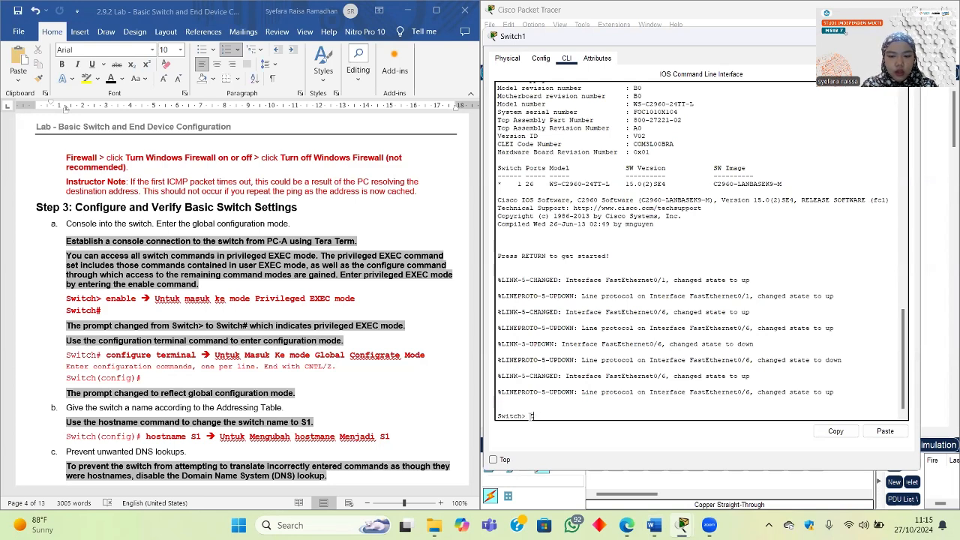
{"action": "type", "text": "en"}
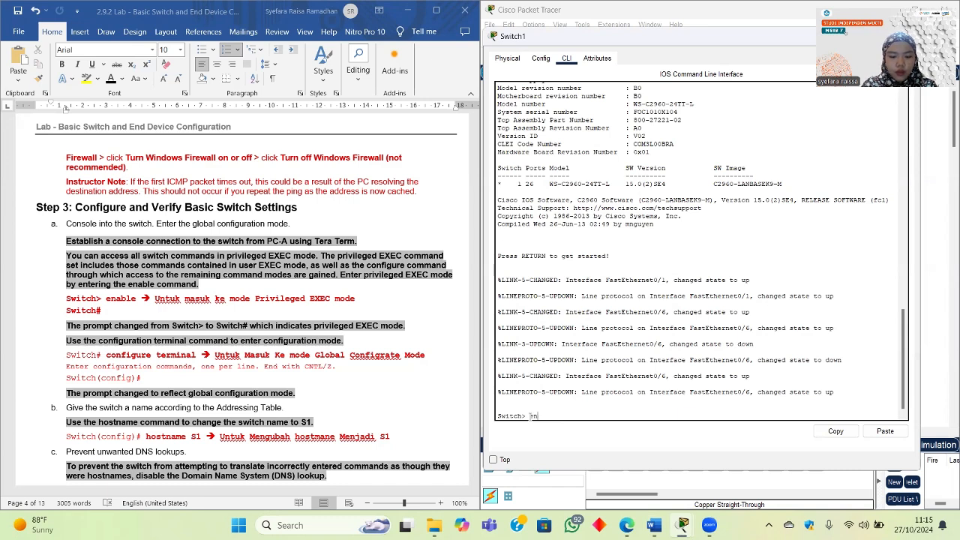
{"action": "key", "text": "Return"}
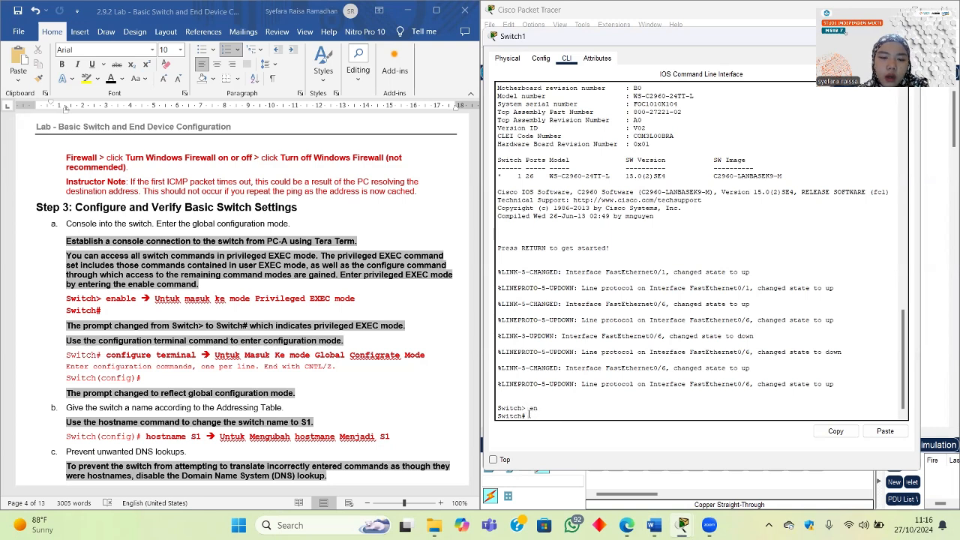
{"action": "left_click_drag", "start_coordinate": [529, 415], "coordinate": [501, 414]}
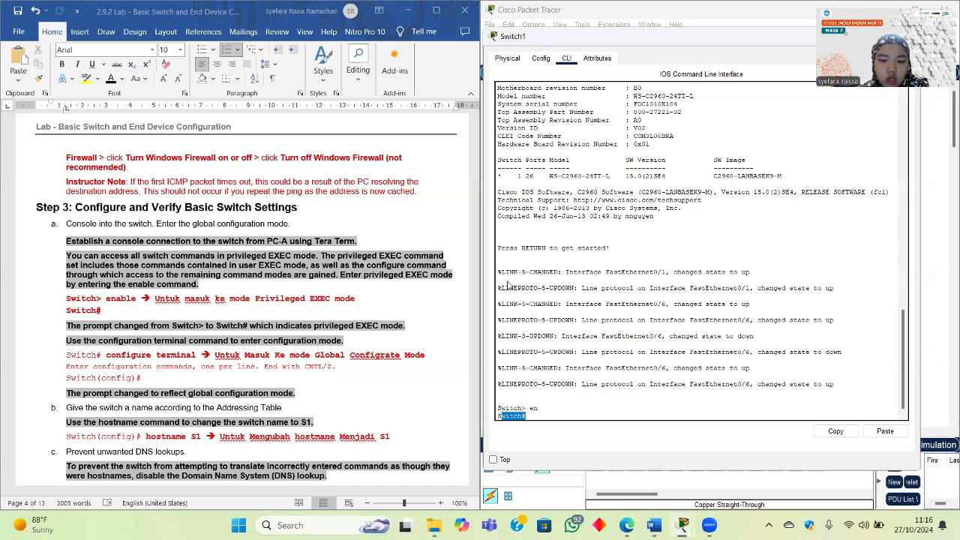
{"action": "key", "text": "alt+Tab"}
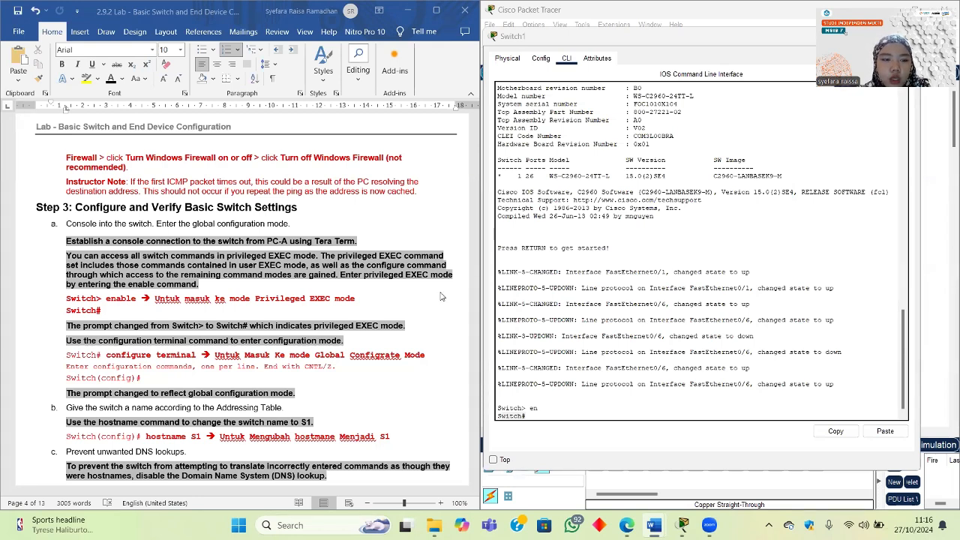
{"action": "scroll", "coordinate": [442, 297], "scroll_direction": "down", "scroll_amount": 1}
{"action": "scroll", "coordinate": [429, 354], "scroll_direction": "down", "scroll_amount": 1}
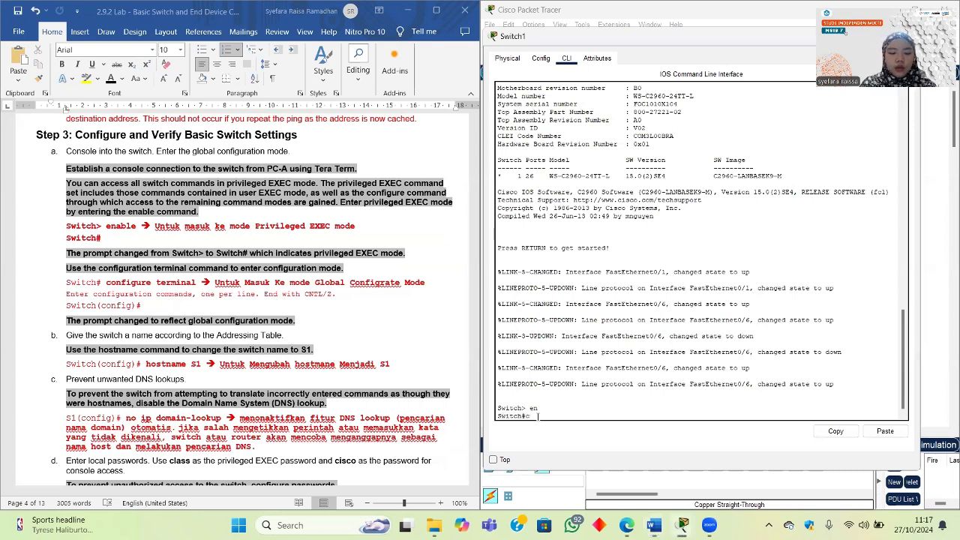
Step: Enter configure terminal to reach global configuration mode
{"action": "type", "text": "figu"}
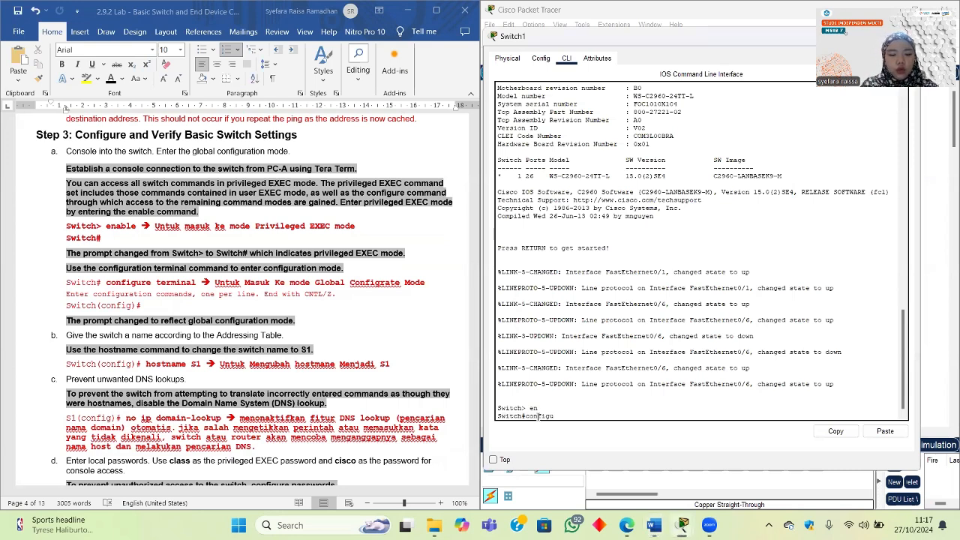
{"action": "type", "text": "re termi"}
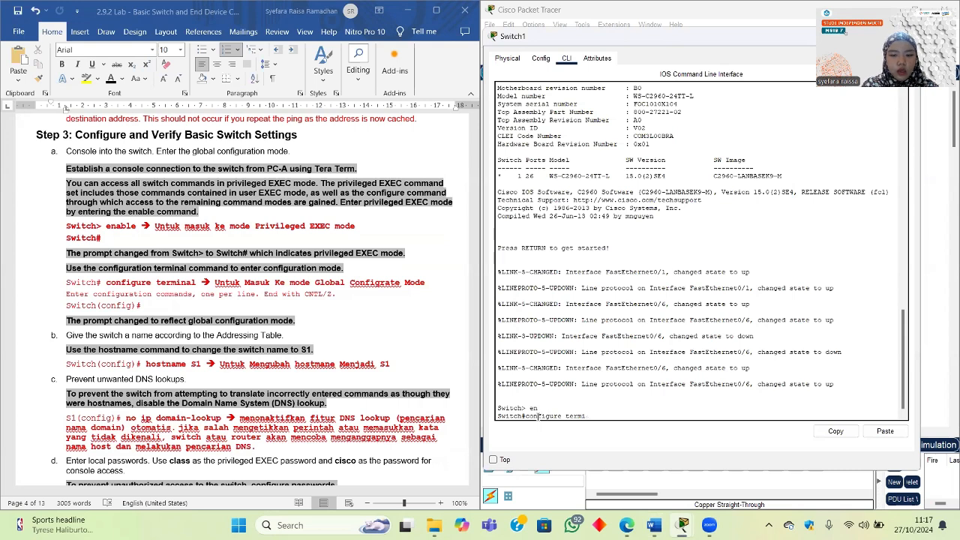
{"action": "type", "text": "nal"}
{"action": "key", "text": "Return"}
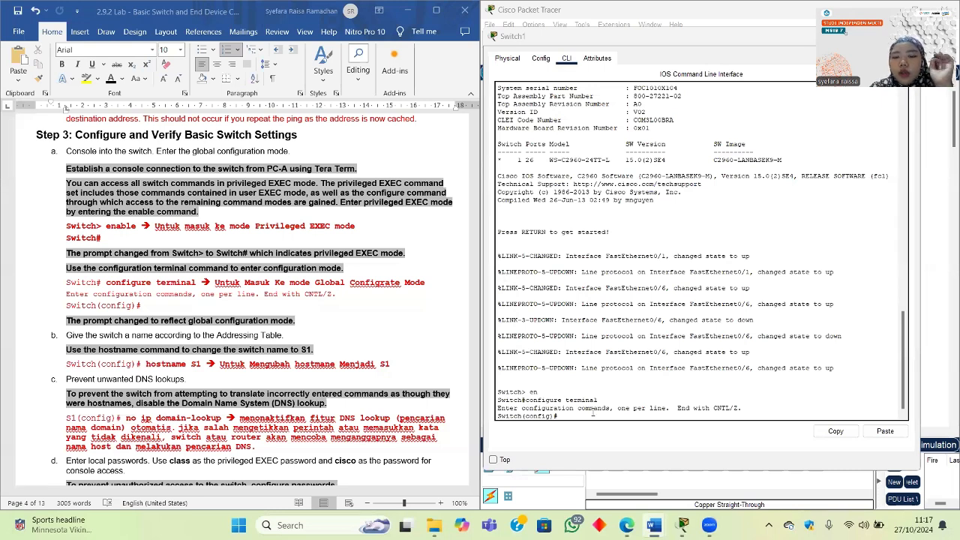
{"action": "scroll", "coordinate": [213, 417], "scroll_direction": "down", "scroll_amount": 2}
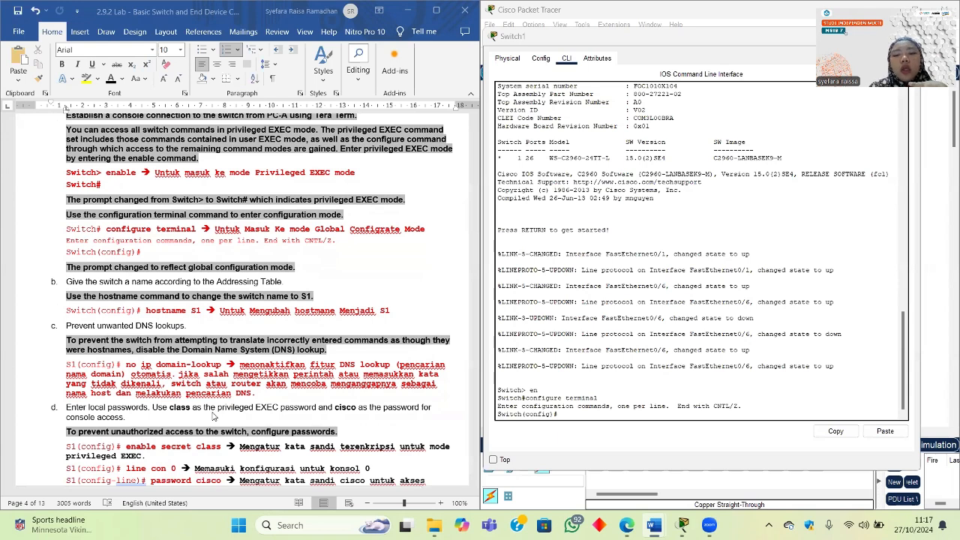
Step: Rename the switch with hostname S1 so the prompt reads S1(config)#
{"action": "left_click_drag", "start_coordinate": [520, 414], "coordinate": [492, 415]}
{"action": "left_click", "coordinate": [570, 410]}
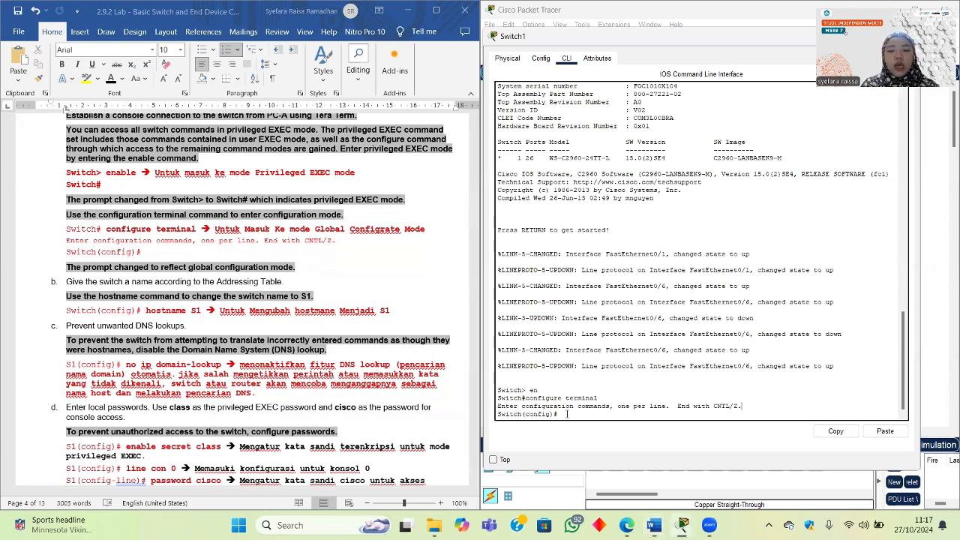
{"action": "type", "text": "hos"}
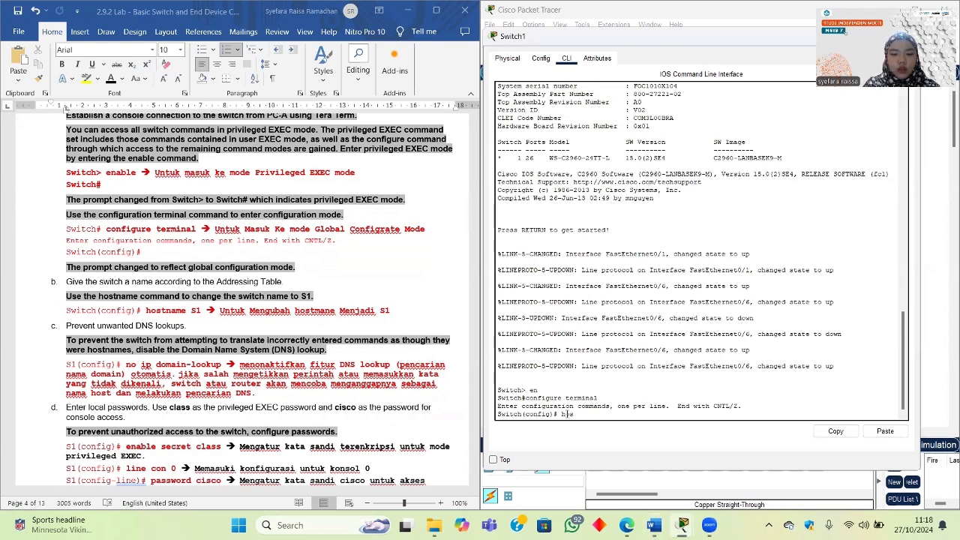
{"action": "key", "text": "BackSpace"}
{"action": "type", "text": "hos"}
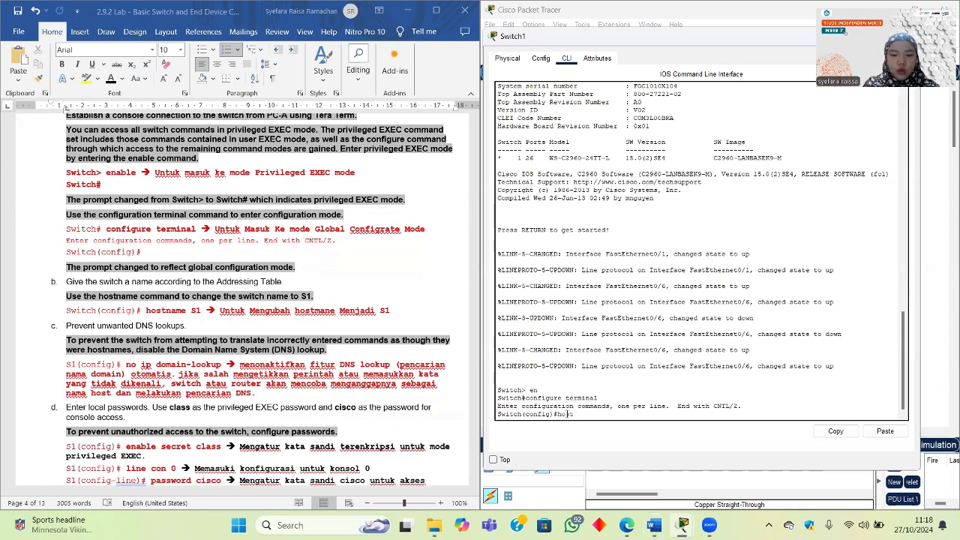
{"action": "type", "text": "tna"}
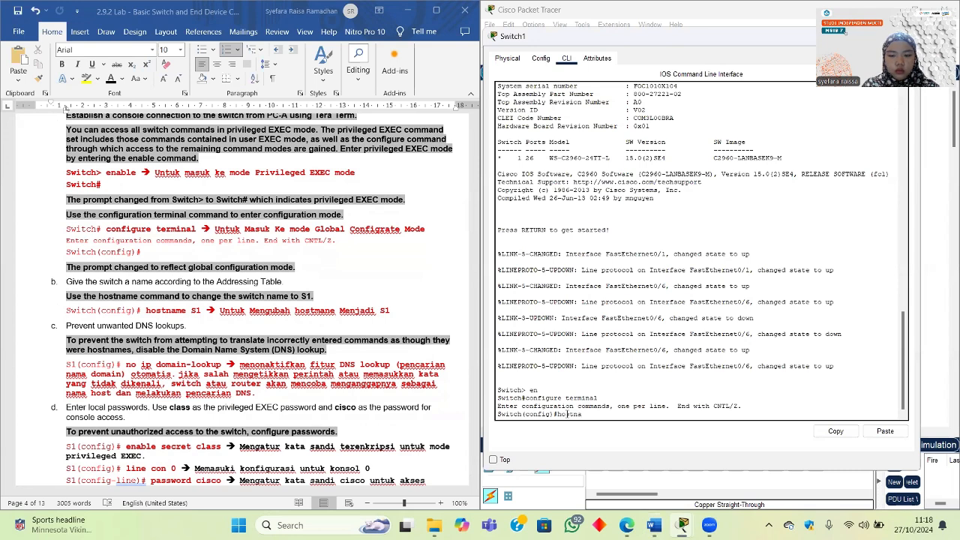
{"action": "type", "text": "me"}
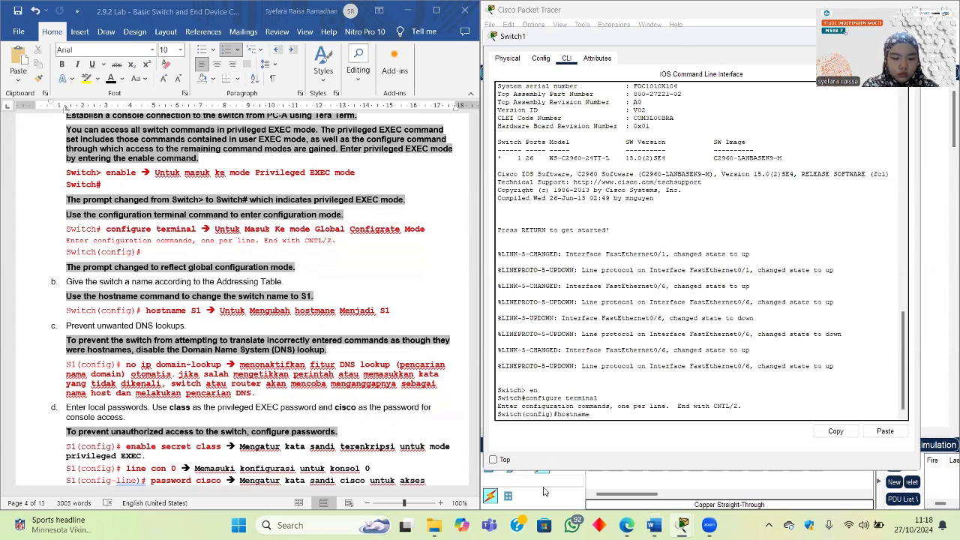
{"action": "type", "text": " S1"}
{"action": "key", "text": "Return"}
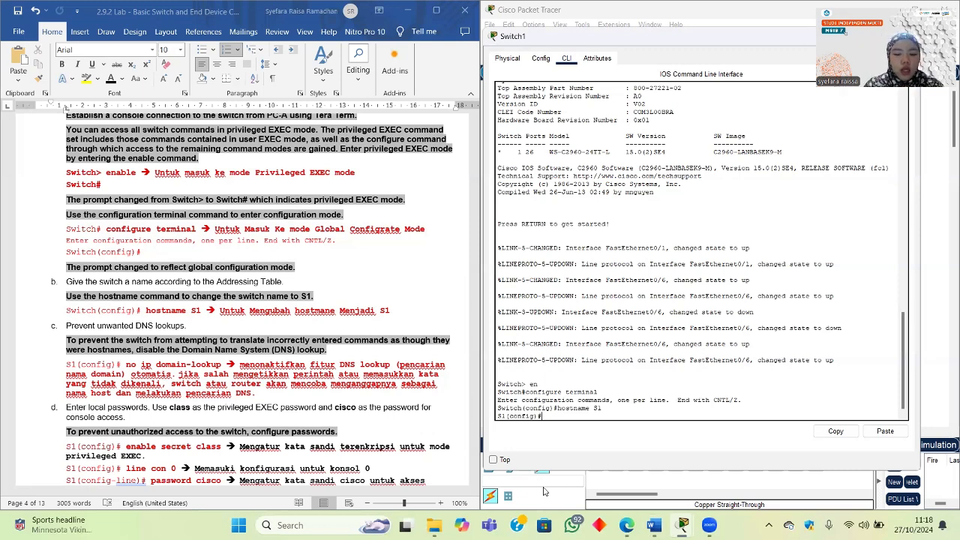
Step: Enter no ip domain-lookup at the S1(config)# prompt
{"action": "type", "text": "no"}
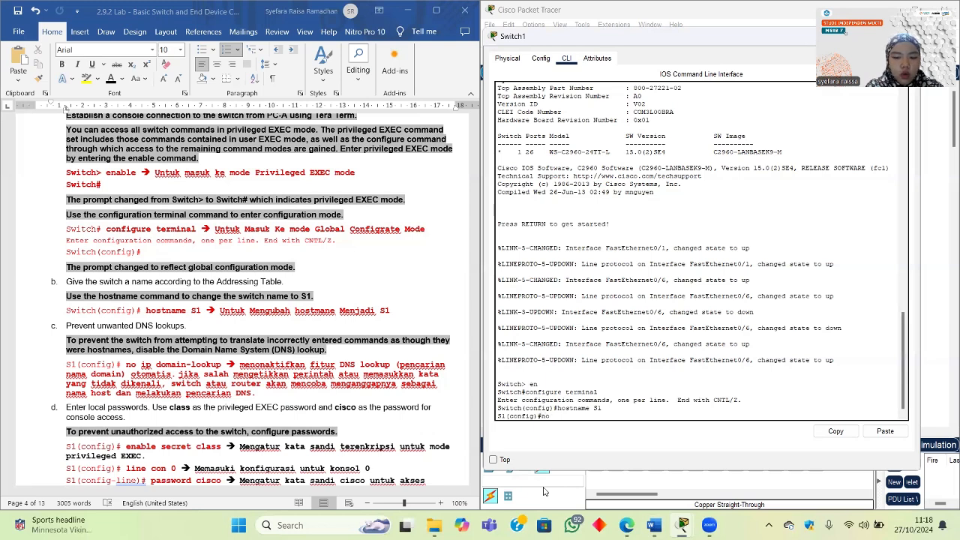
{"action": "type", "text": " ip domain"}
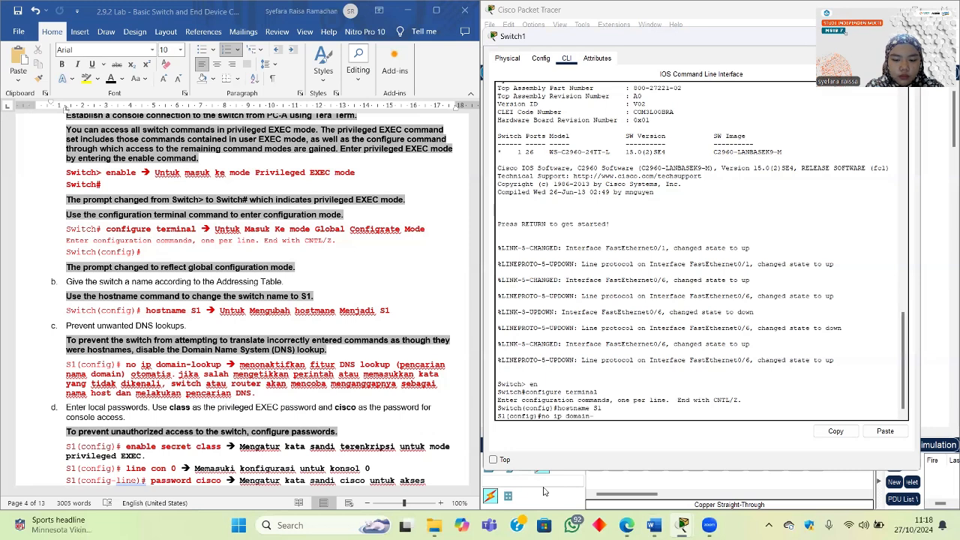
{"action": "type", "text": "-loop"}
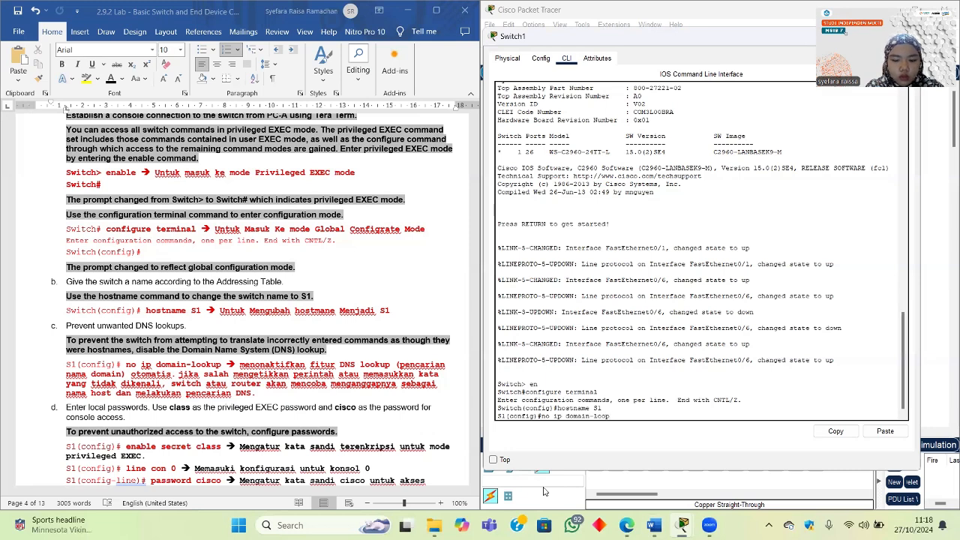
{"action": "key", "text": "BackSpace"}
{"action": "type", "text": "kup"}
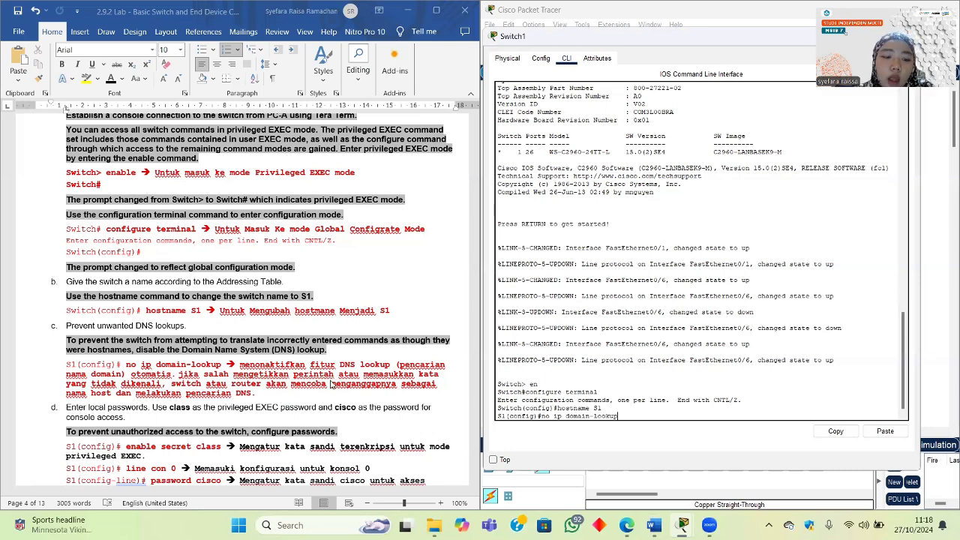
{"action": "scroll", "coordinate": [331, 383], "scroll_direction": "down", "scroll_amount": 1}
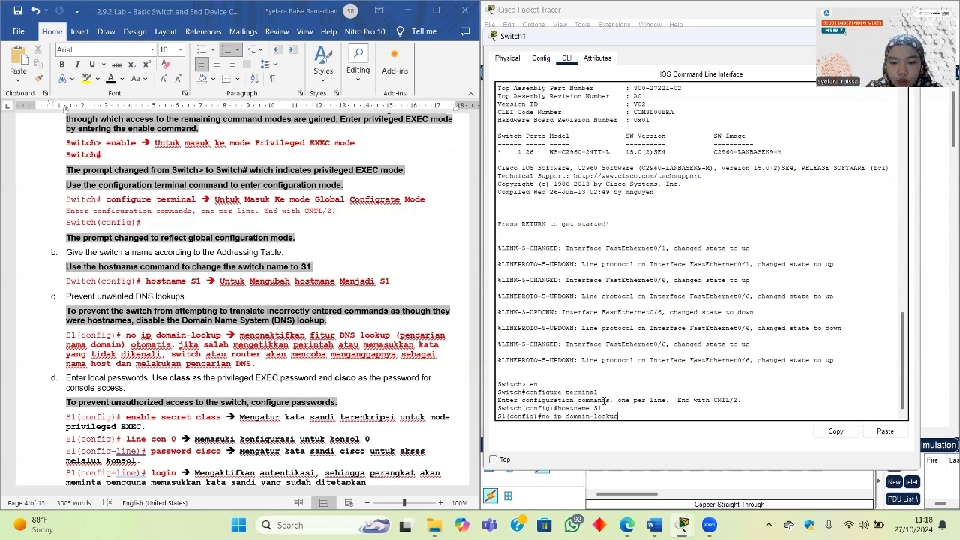
{"action": "key", "text": "Return"}
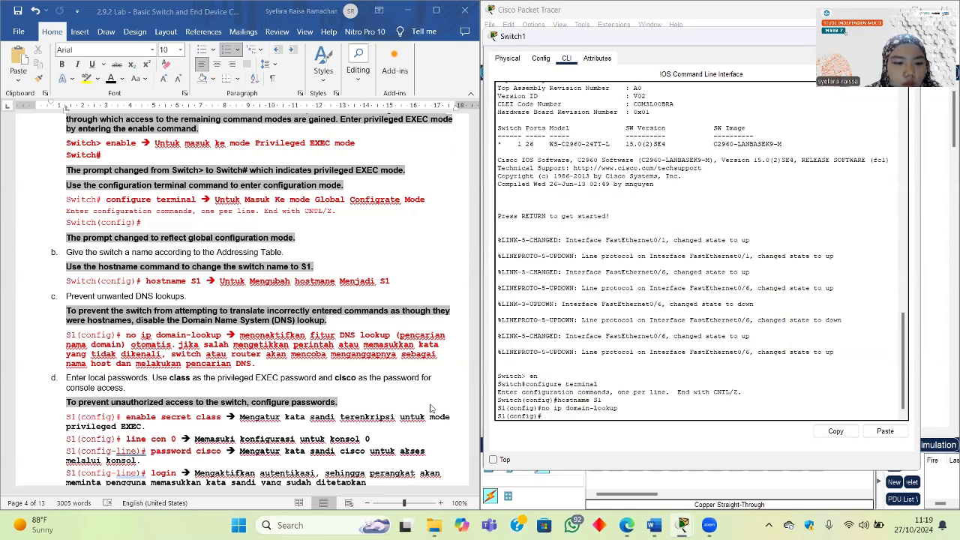
{"action": "scroll", "coordinate": [431, 408], "scroll_direction": "down", "scroll_amount": 2}
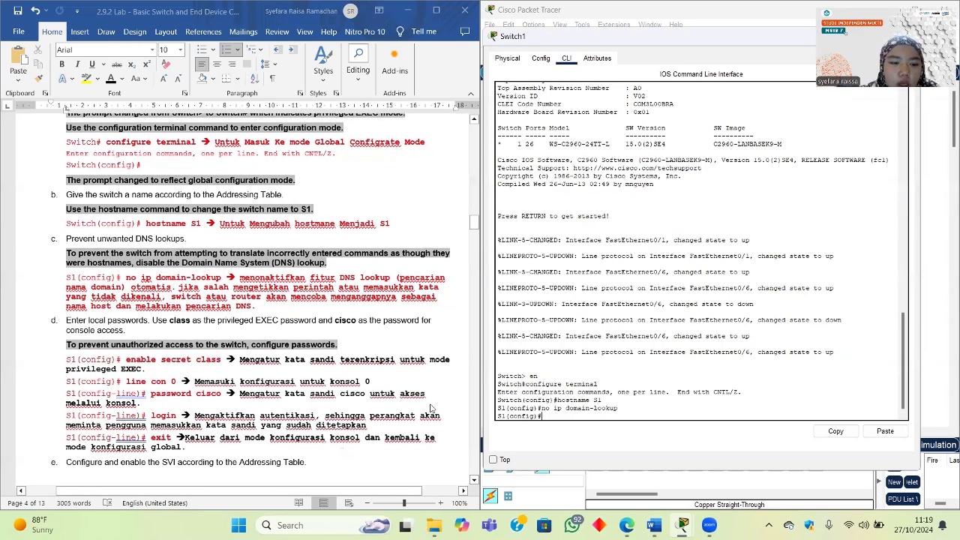
{"action": "scroll", "coordinate": [431, 408], "scroll_direction": "down", "scroll_amount": 3}
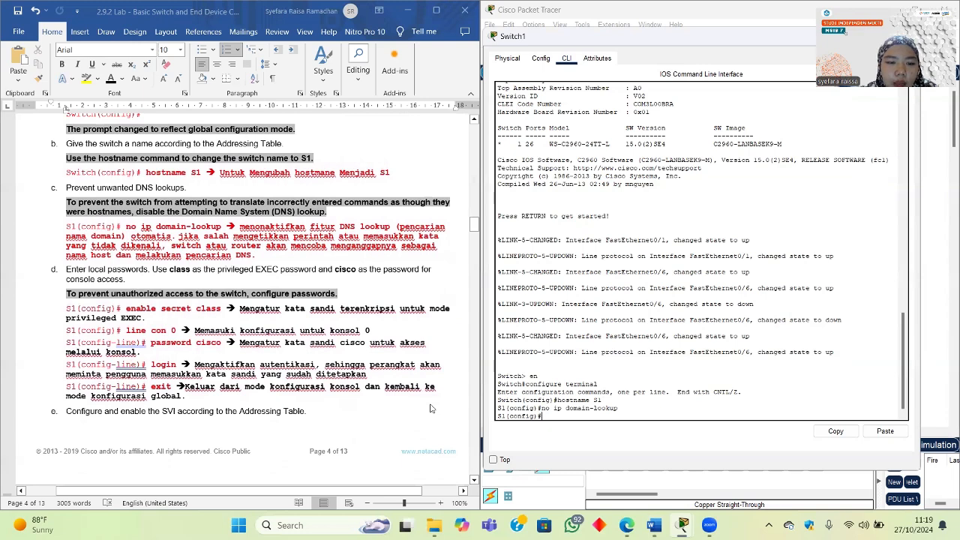
{"action": "scroll", "coordinate": [431, 408], "scroll_direction": "up", "scroll_amount": 1}
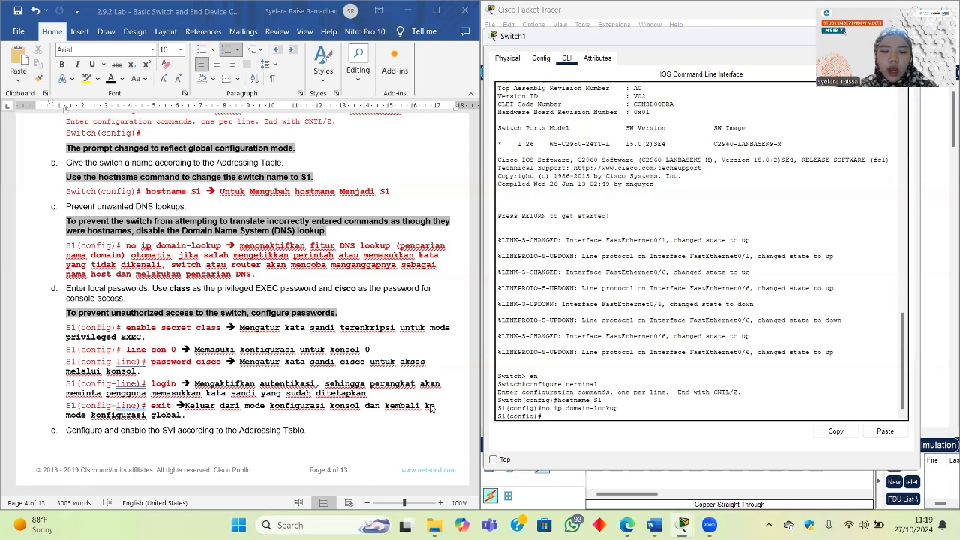
Step: Set S1's encrypted privileged EXEC password with enable secret and begin the line con command
{"action": "type", "text": "enable"}
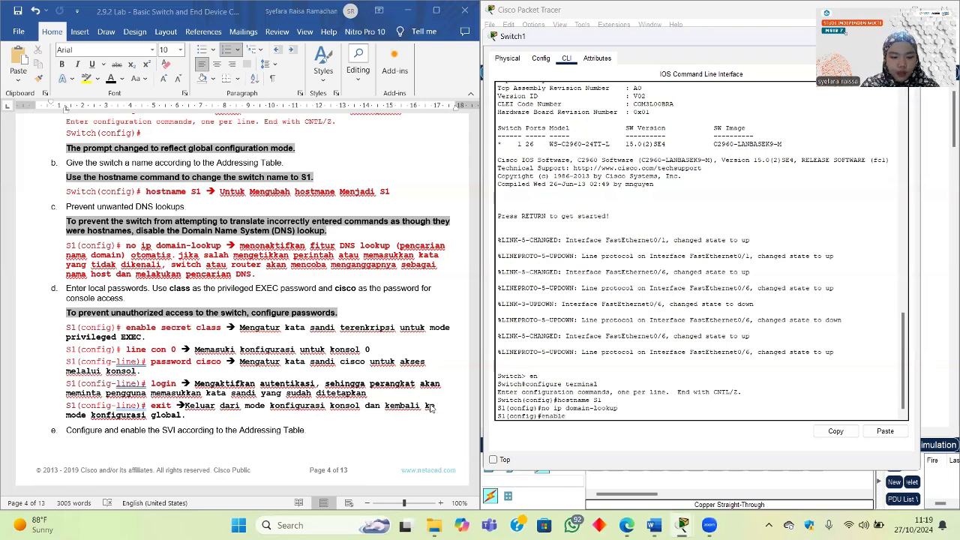
{"action": "type", "text": " secret class"}
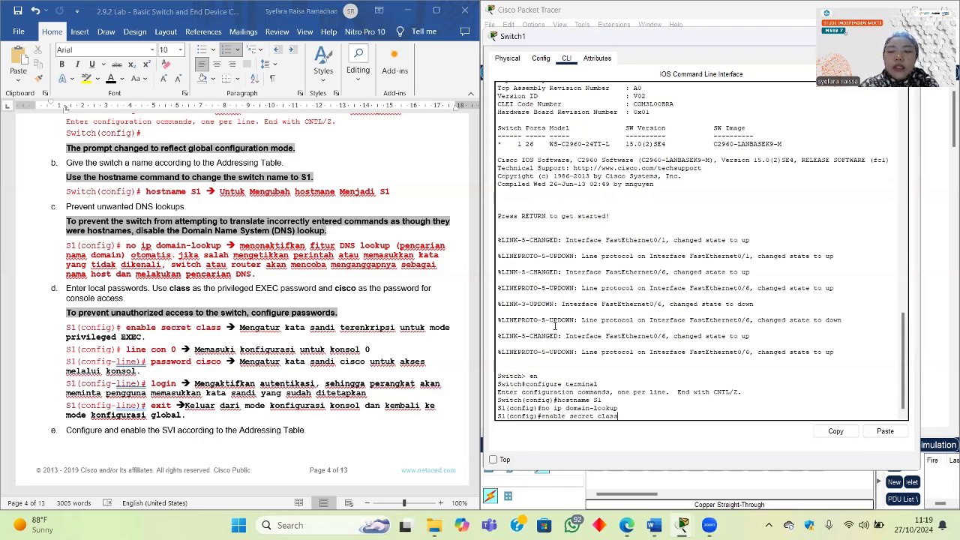
{"action": "left_click_drag", "start_coordinate": [598, 416], "coordinate": [542, 416]}
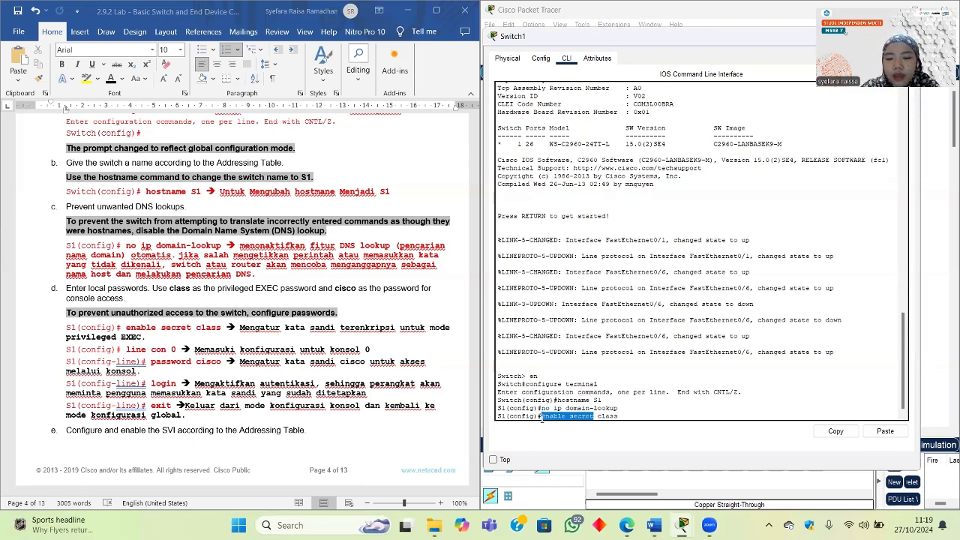
{"action": "left_click_drag", "start_coordinate": [618, 416], "coordinate": [598, 416]}
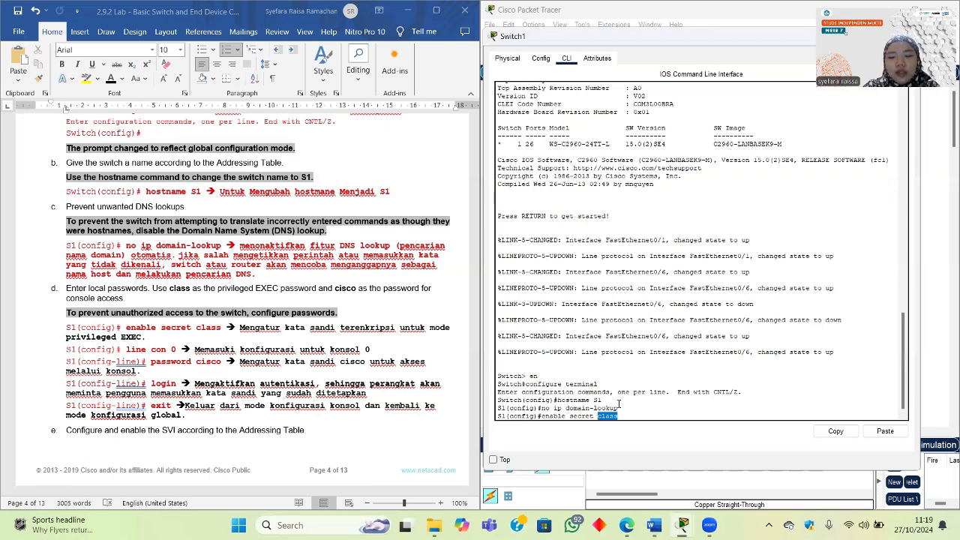
{"action": "left_click", "coordinate": [621, 412]}
{"action": "key", "text": "Return"}
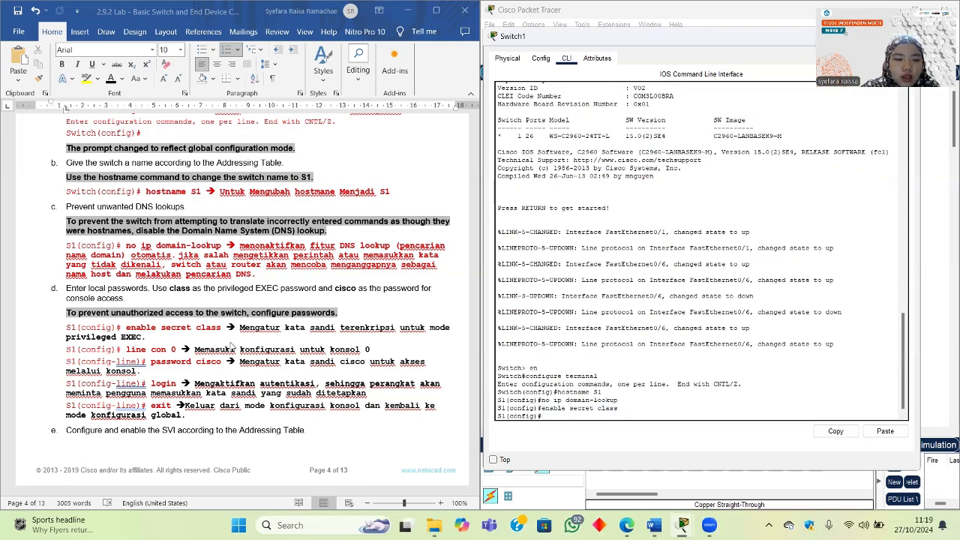
{"action": "type", "text": "li"}
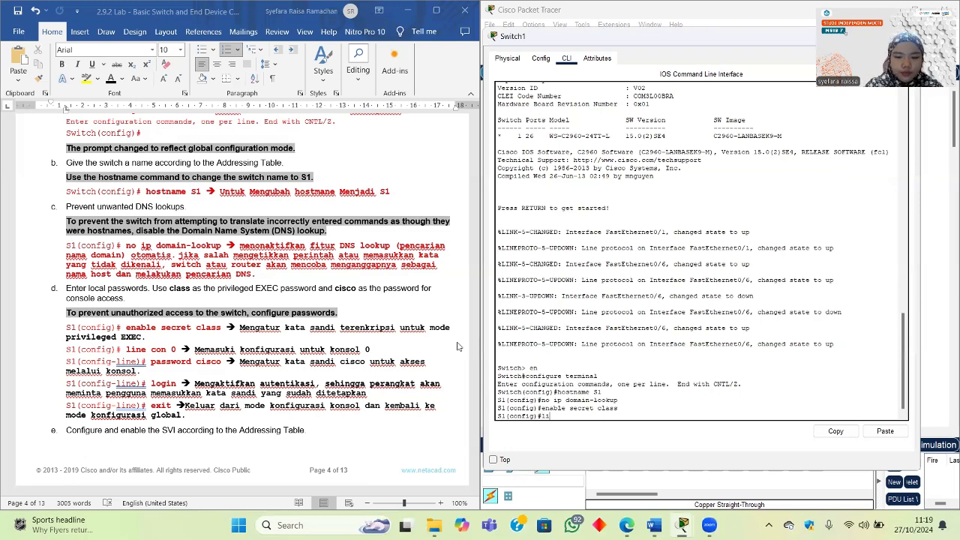
{"action": "type", "text": "ne co"}
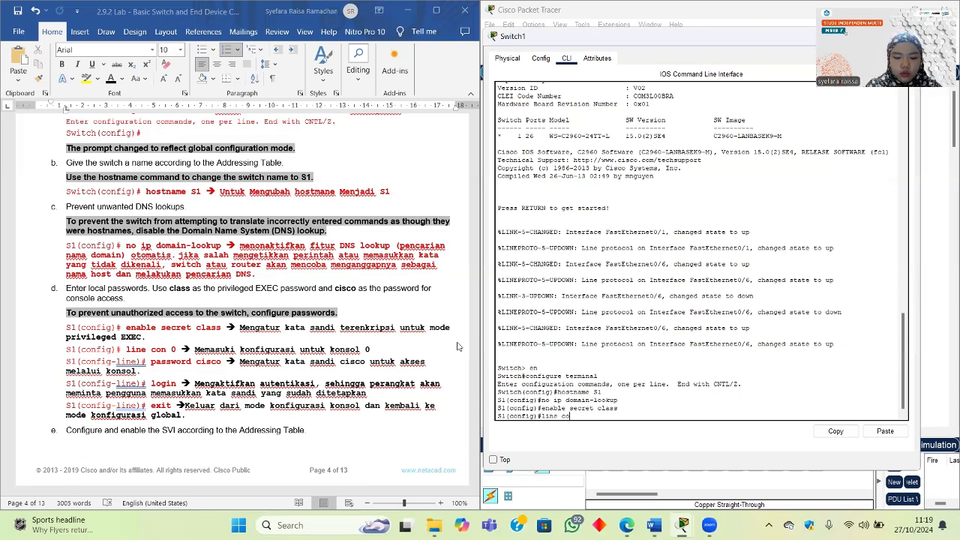
{"action": "type", "text": "n 0"}
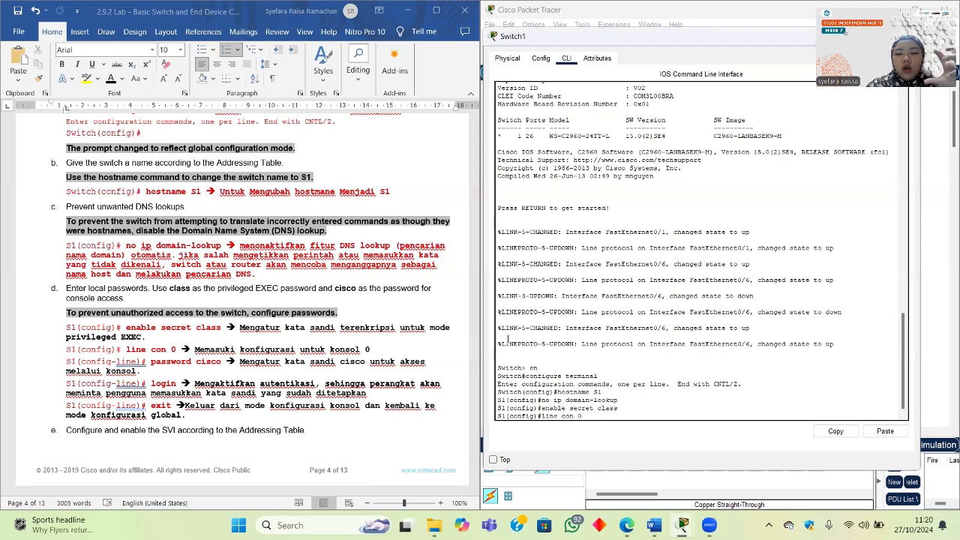
Step: Enter console line 0 configuration, reaching the S1(config-line)# prompt
{"action": "key", "text": "Return"}
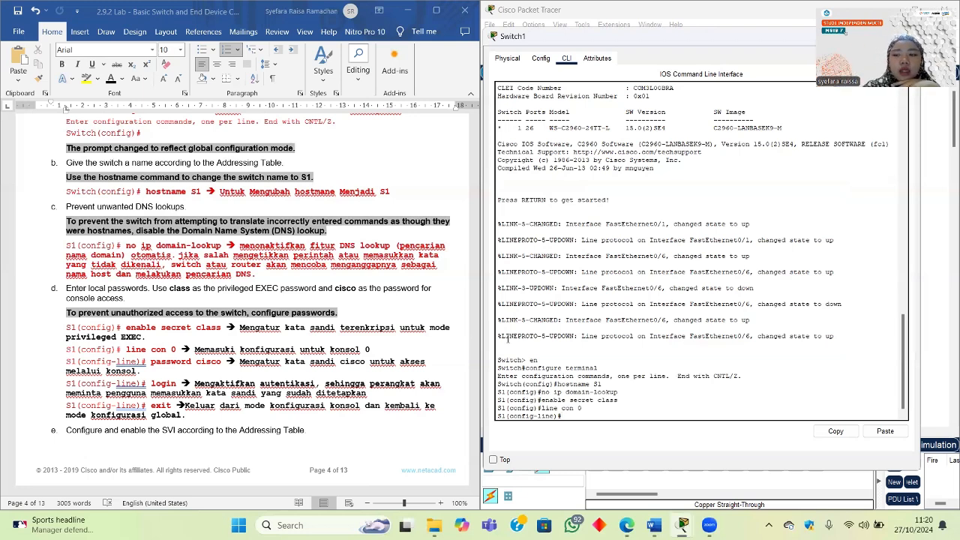
{"action": "scroll", "coordinate": [669, 278], "scroll_direction": "up", "scroll_amount": 20}
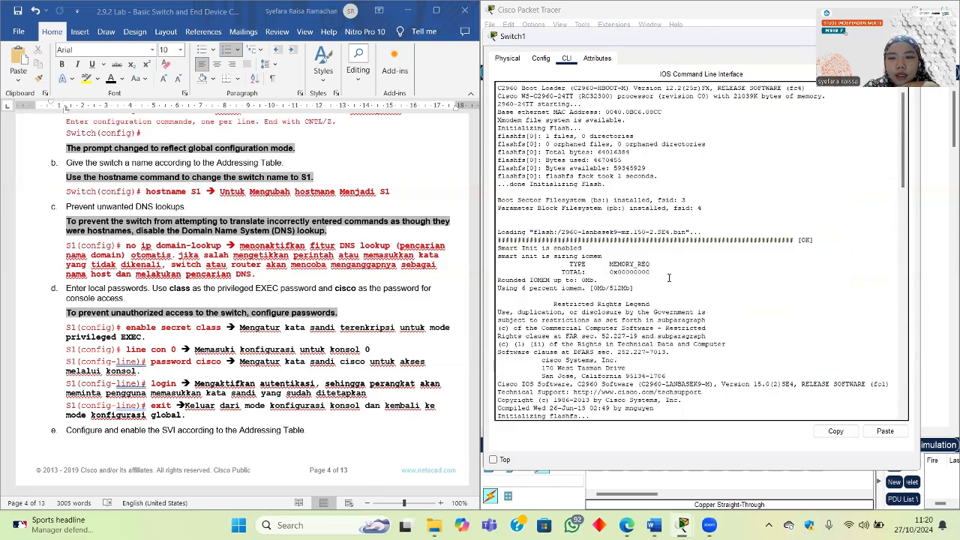
{"action": "scroll", "coordinate": [654, 282], "scroll_direction": "down", "scroll_amount": 12}
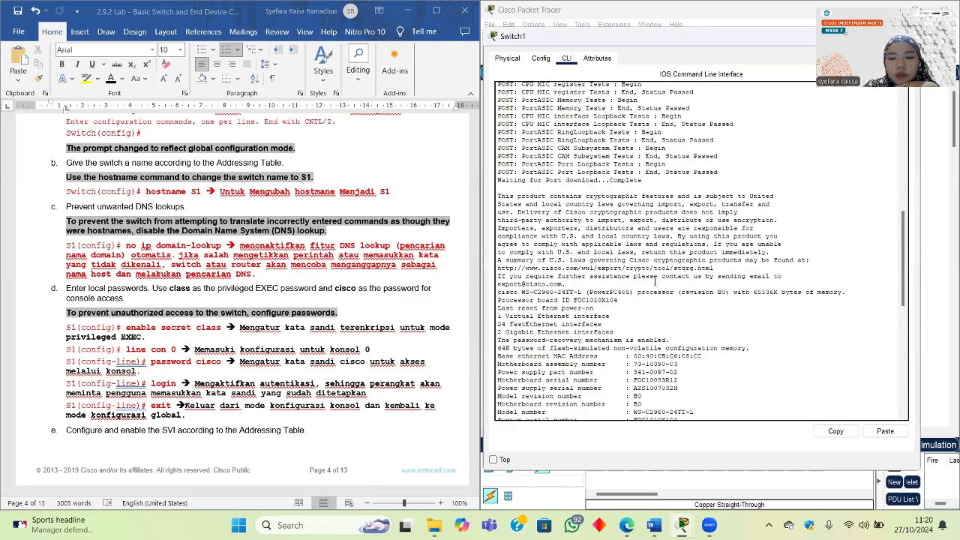
{"action": "scroll", "coordinate": [654, 282], "scroll_direction": "down", "scroll_amount": 6}
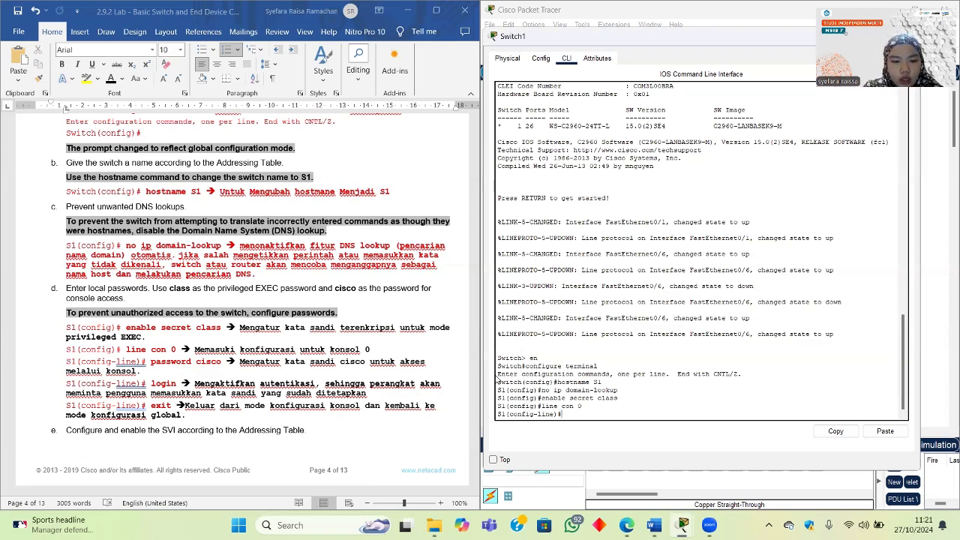
Step: Give the console line the lab's console password, enable login, and exit to S1(config)#
{"action": "type", "text": "pas"}
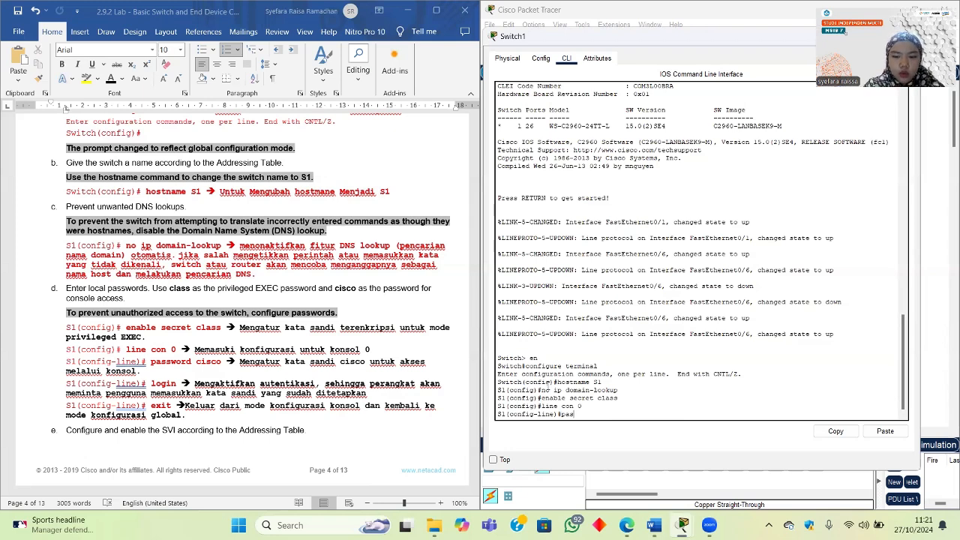
{"action": "type", "text": "sword cis"}
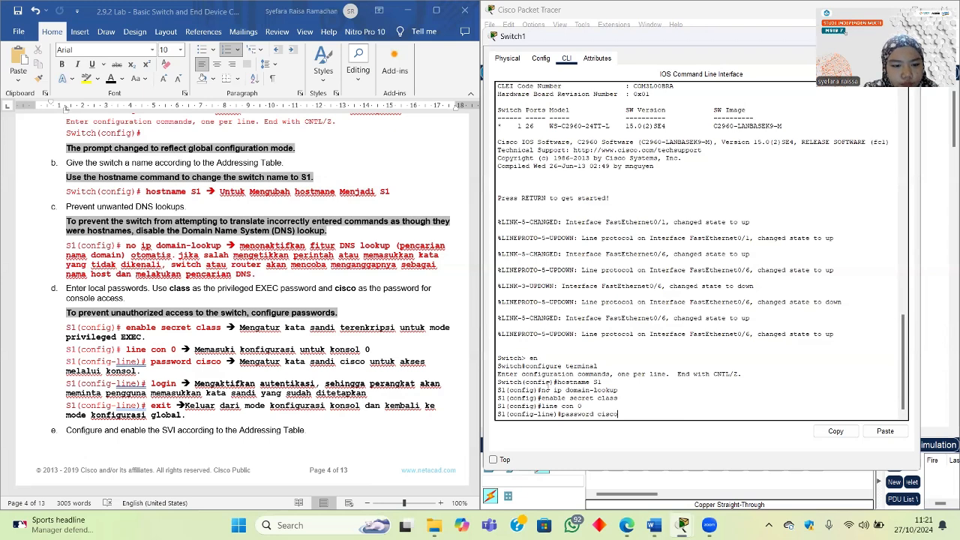
{"action": "type", "text": "co"}
{"action": "key", "text": "Return"}
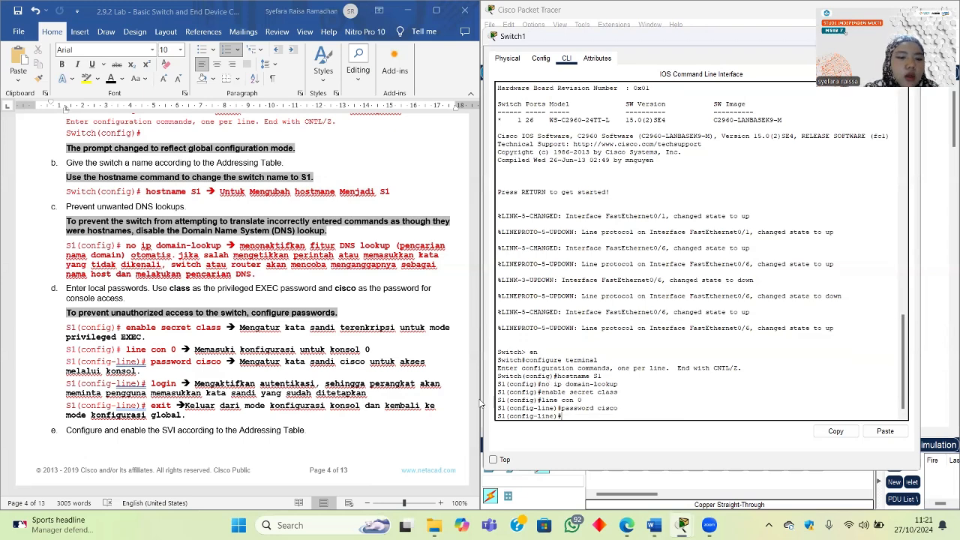
{"action": "scroll", "coordinate": [328, 394], "scroll_direction": "down", "scroll_amount": 1}
{"action": "type", "text": "login"}
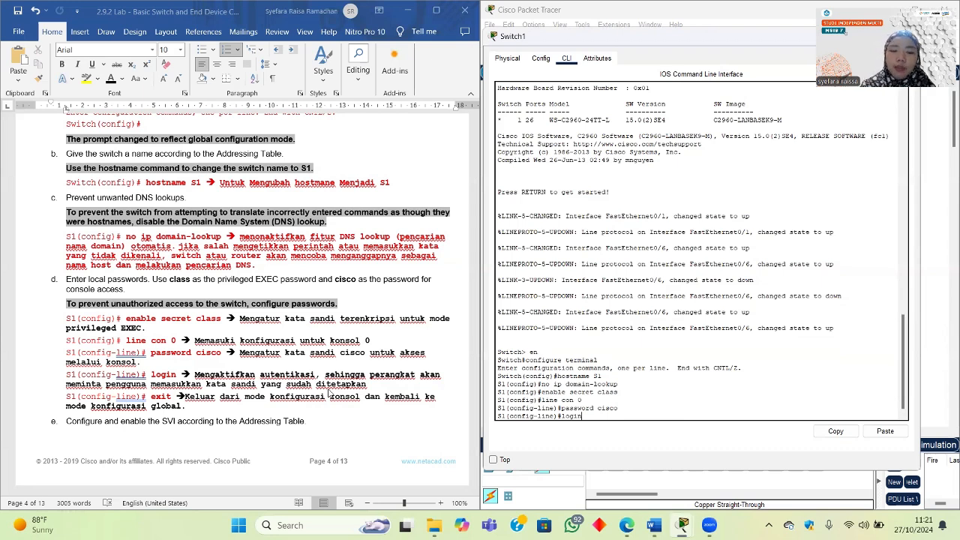
{"action": "key", "text": "Return"}
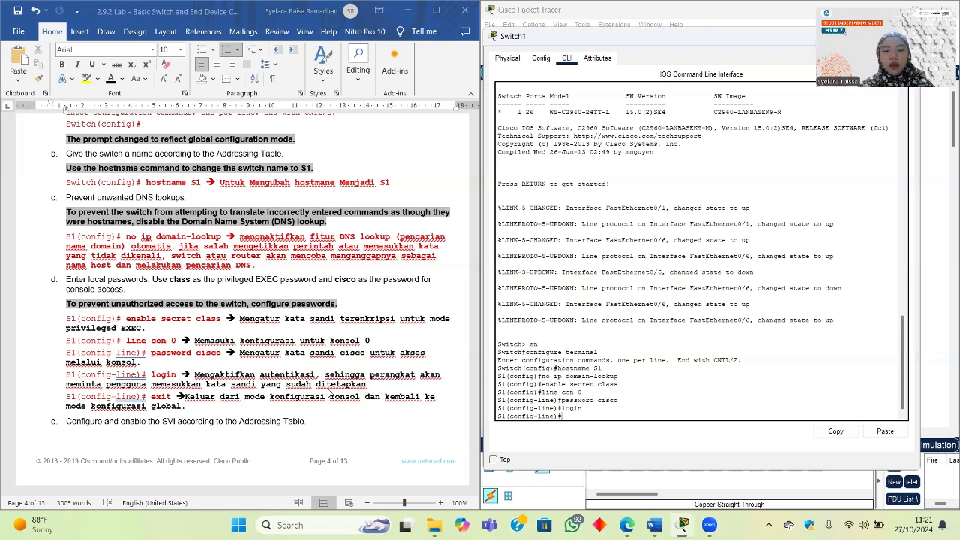
{"action": "type", "text": "ex"}
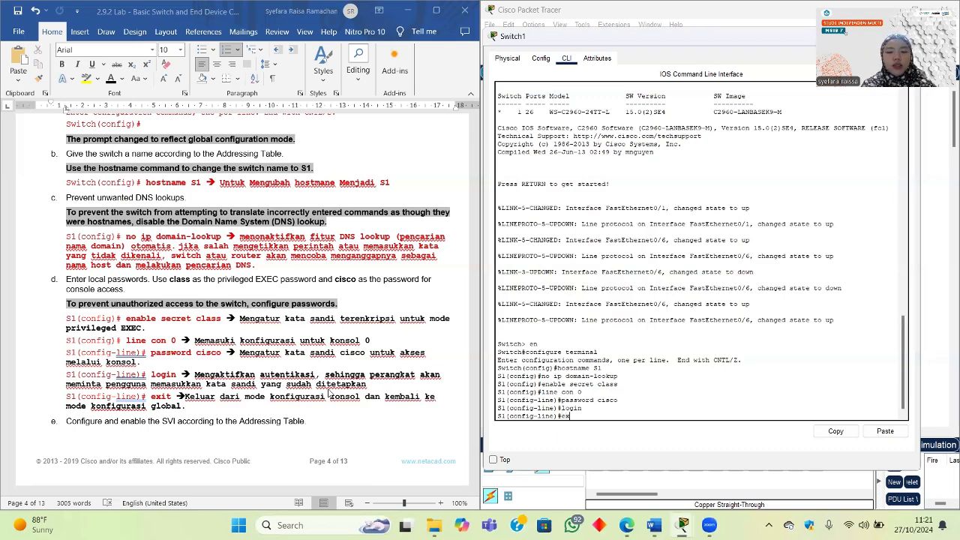
{"action": "type", "text": "it"}
{"action": "key", "text": "Return"}
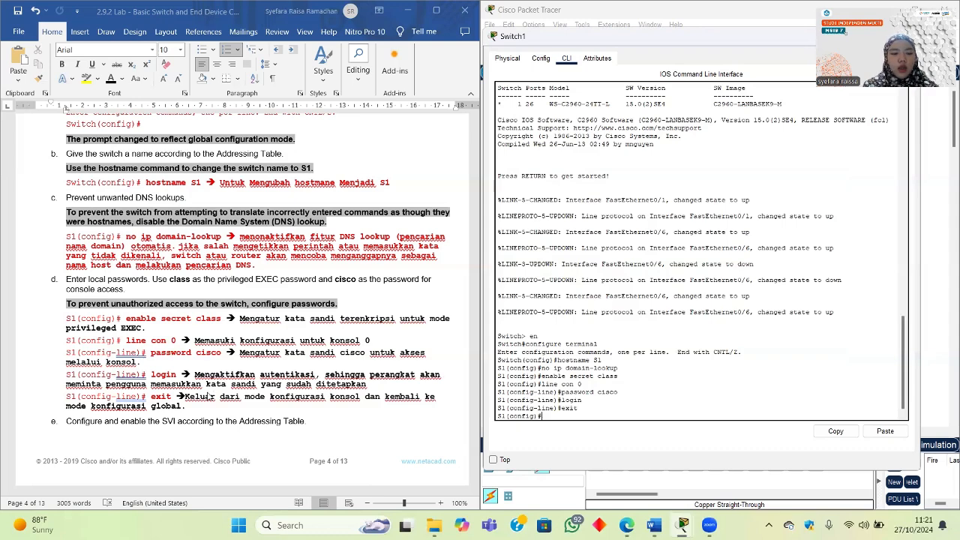
{"action": "scroll", "coordinate": [209, 396], "scroll_direction": "down", "scroll_amount": 1}
{"action": "scroll", "coordinate": [208, 396], "scroll_direction": "down", "scroll_amount": 3}
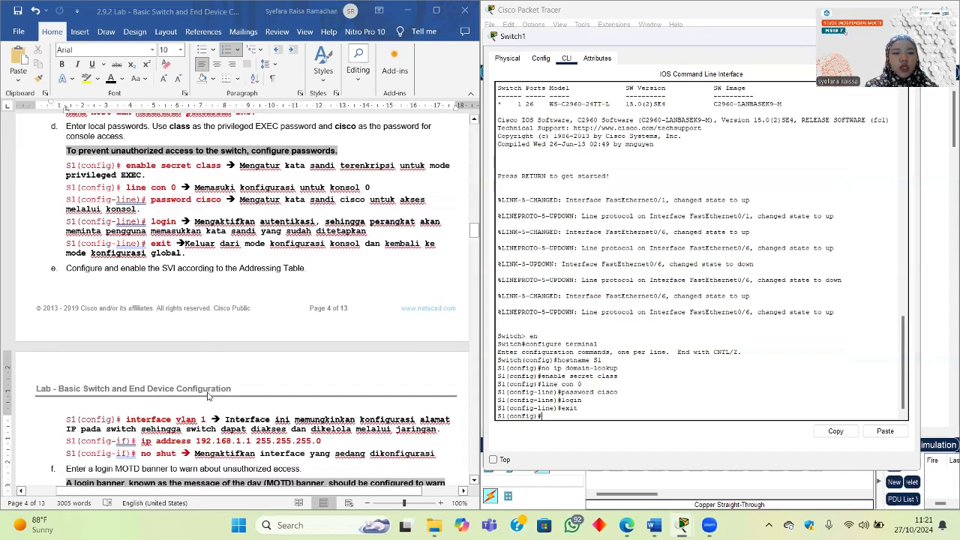
{"action": "scroll", "coordinate": [209, 396], "scroll_direction": "down", "scroll_amount": 3}
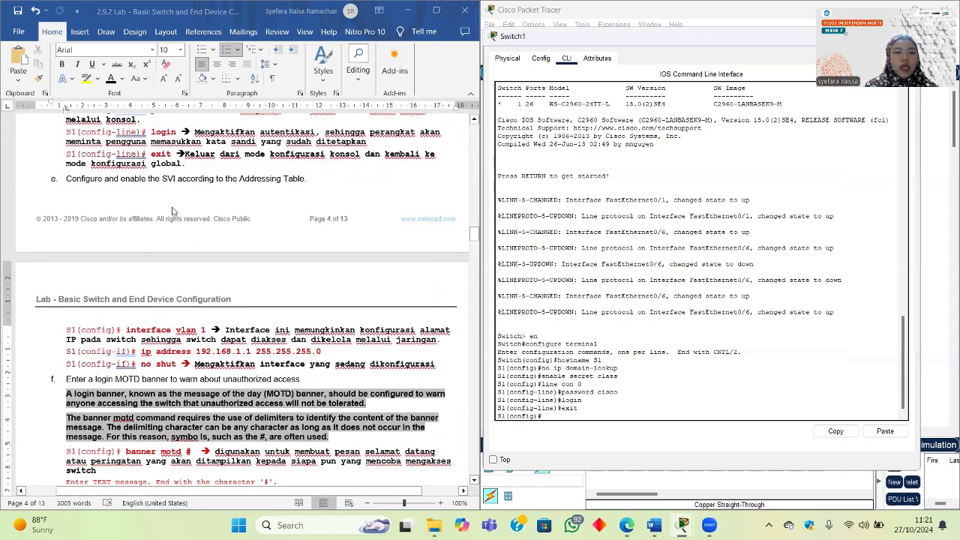
{"action": "scroll", "coordinate": [173, 211], "scroll_direction": "down", "scroll_amount": 5}
{"action": "scroll", "coordinate": [264, 257], "scroll_direction": "up", "scroll_amount": 6}
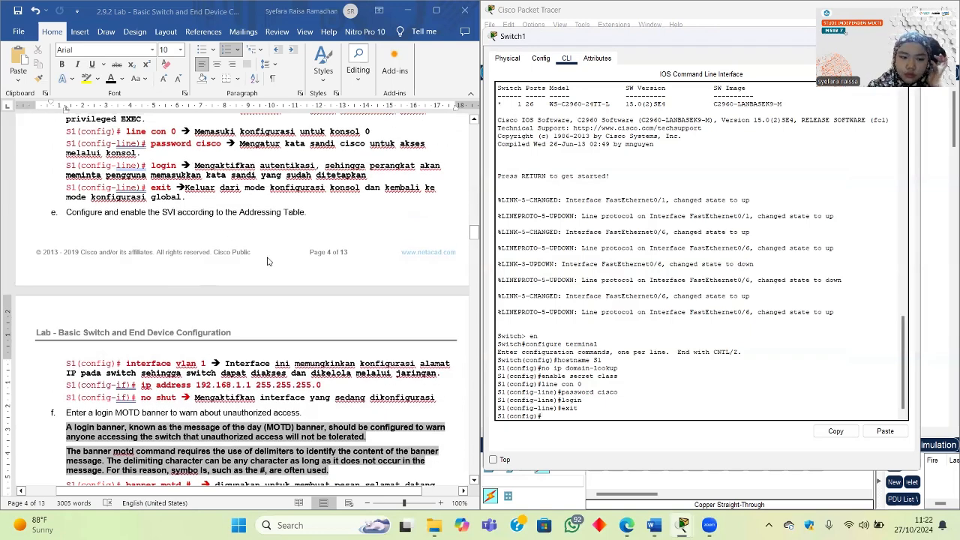
{"action": "scroll", "coordinate": [268, 261], "scroll_direction": "up", "scroll_amount": 20}
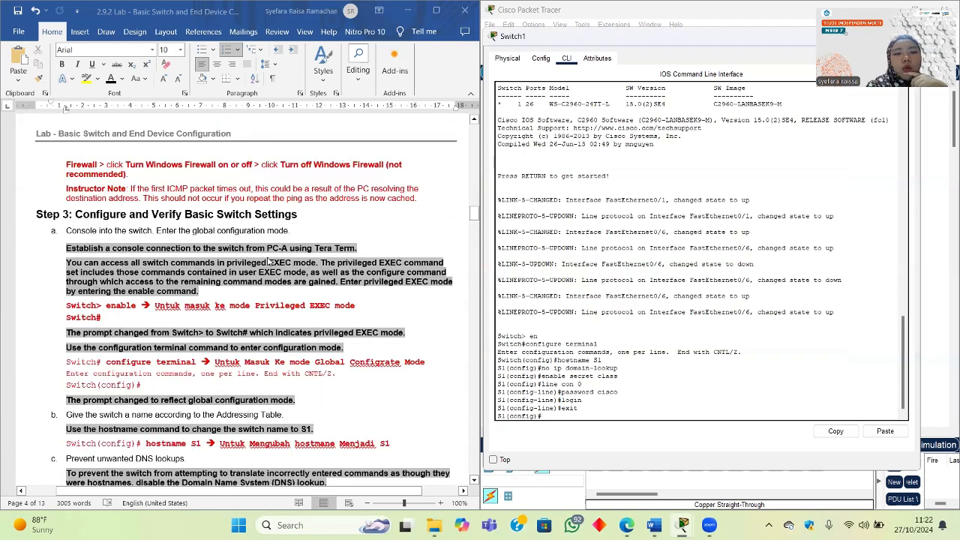
{"action": "scroll", "coordinate": [268, 261], "scroll_direction": "down", "scroll_amount": 9}
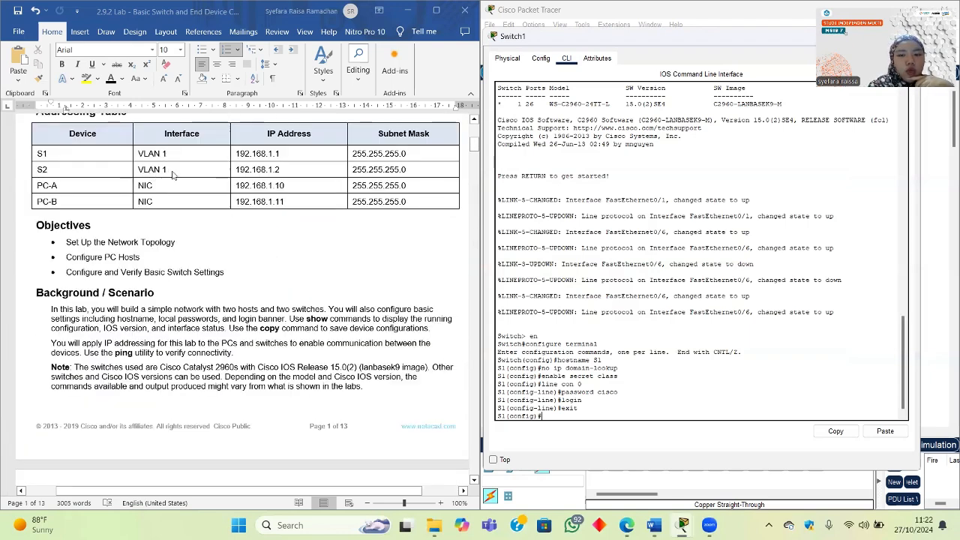
{"action": "scroll", "coordinate": [171, 262], "scroll_direction": "down", "scroll_amount": 20}
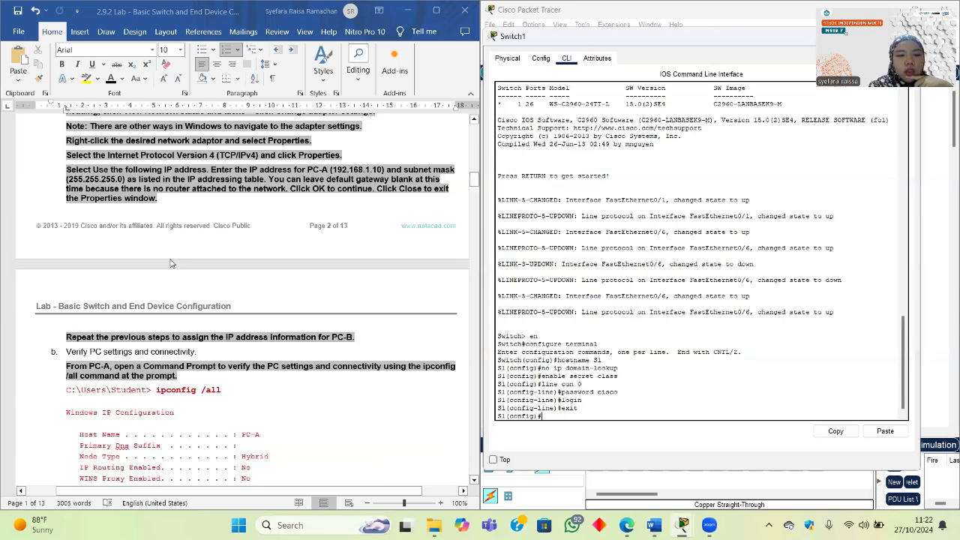
{"action": "scroll", "coordinate": [171, 263], "scroll_direction": "up", "scroll_amount": 12}
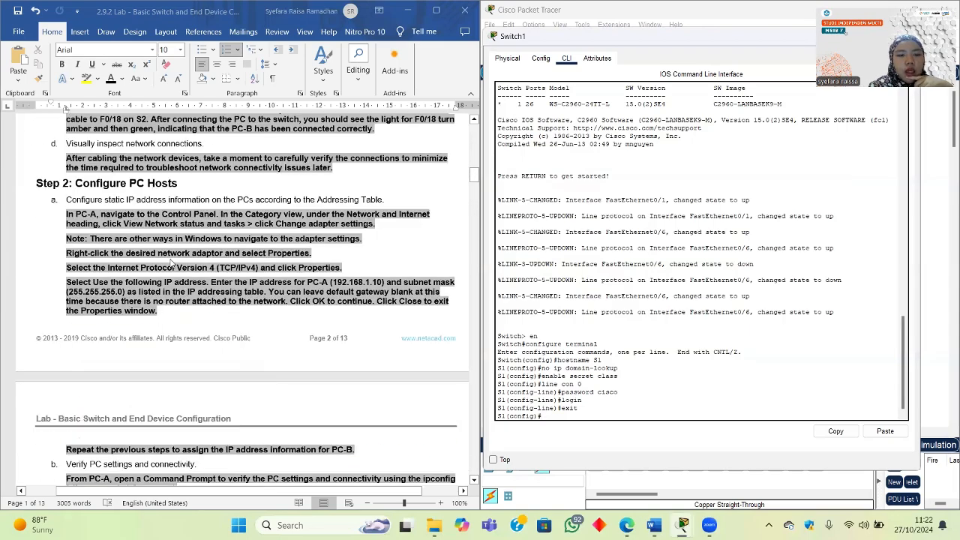
Step: Enter interface vlan 1 configuration, reaching the S1(config-if)# prompt
{"action": "scroll", "coordinate": [171, 262], "scroll_direction": "up", "scroll_amount": 15}
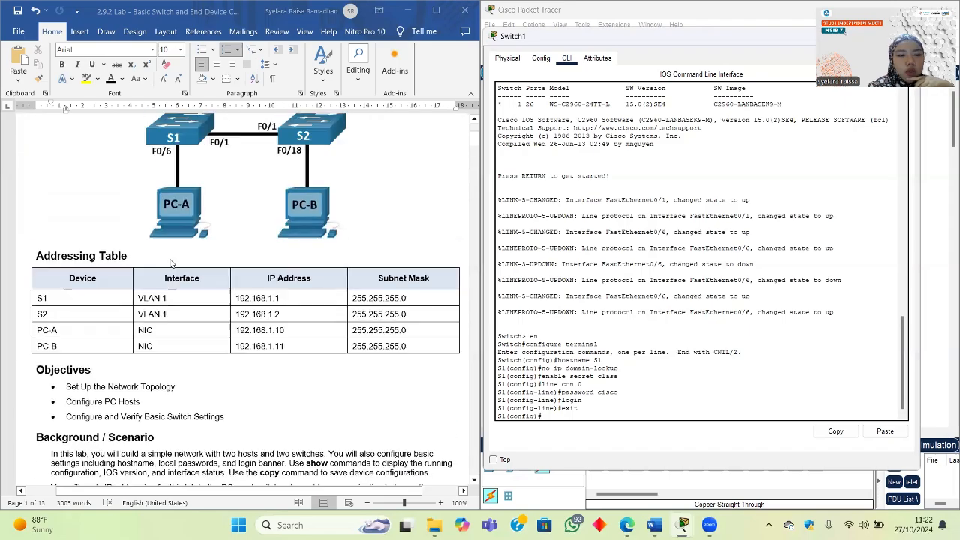
{"action": "scroll", "coordinate": [171, 262], "scroll_direction": "down", "scroll_amount": 20}
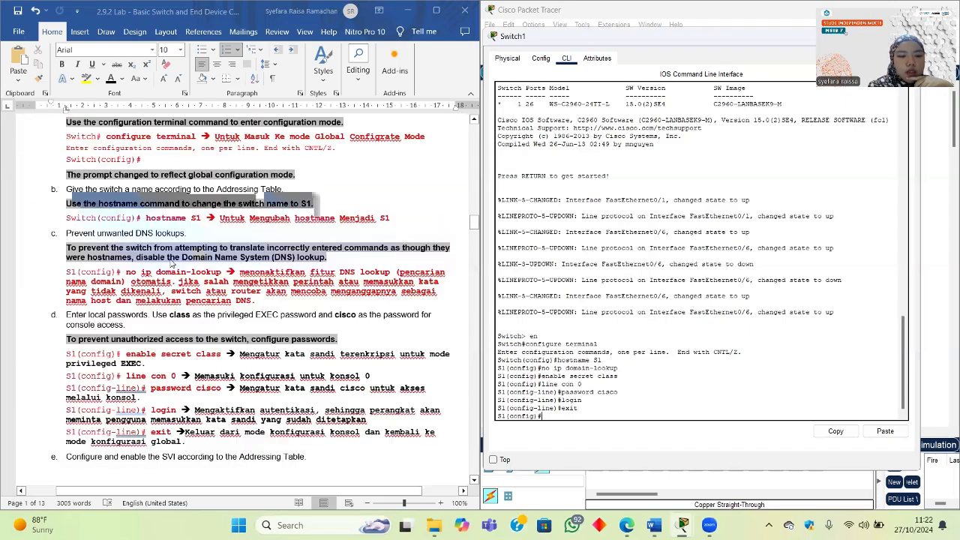
{"action": "scroll", "coordinate": [171, 264], "scroll_direction": "down", "scroll_amount": 10}
{"action": "scroll", "coordinate": [171, 264], "scroll_direction": "up", "scroll_amount": 4}
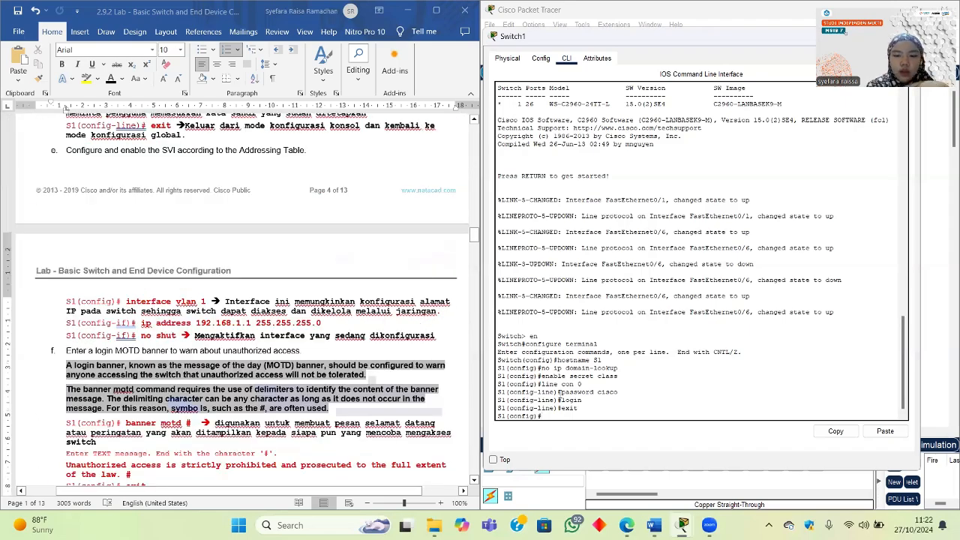
{"action": "type", "text": "interfa"}
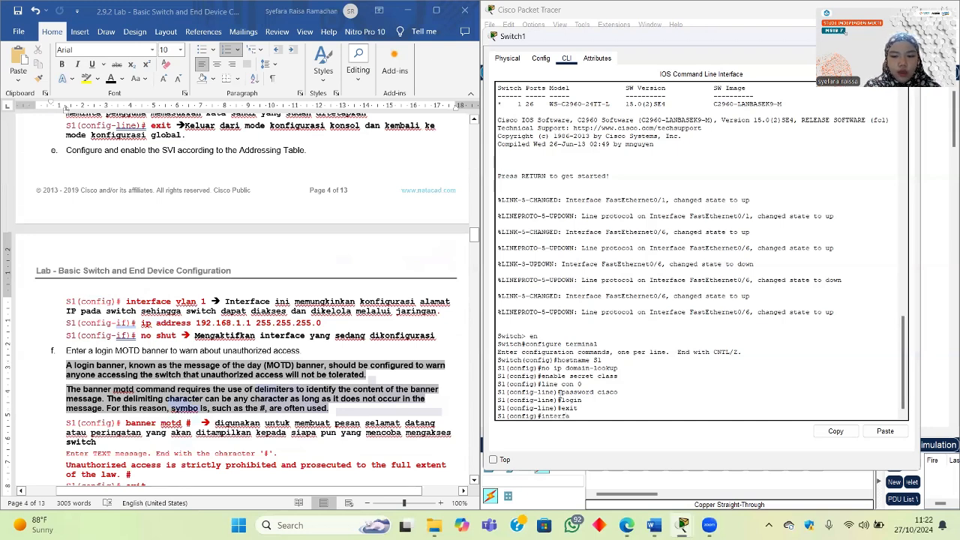
{"action": "type", "text": "ce b"}
{"action": "key", "text": "BackSpace"}
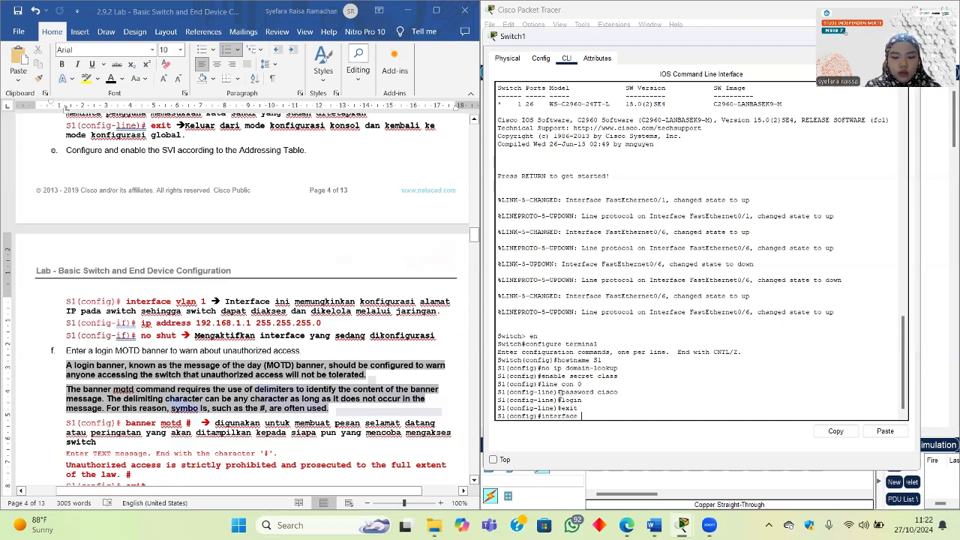
{"action": "type", "text": "vlan 1"}
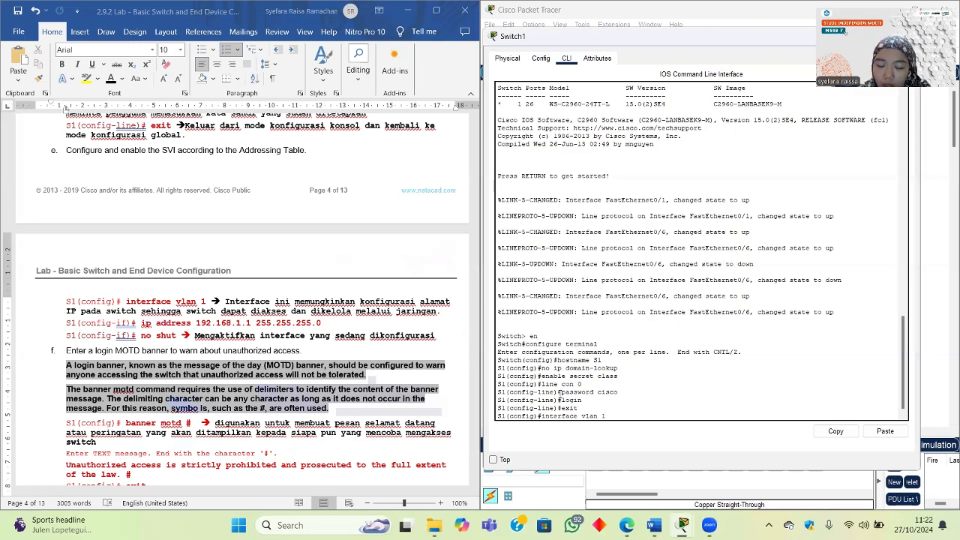
{"action": "key", "text": "Return"}
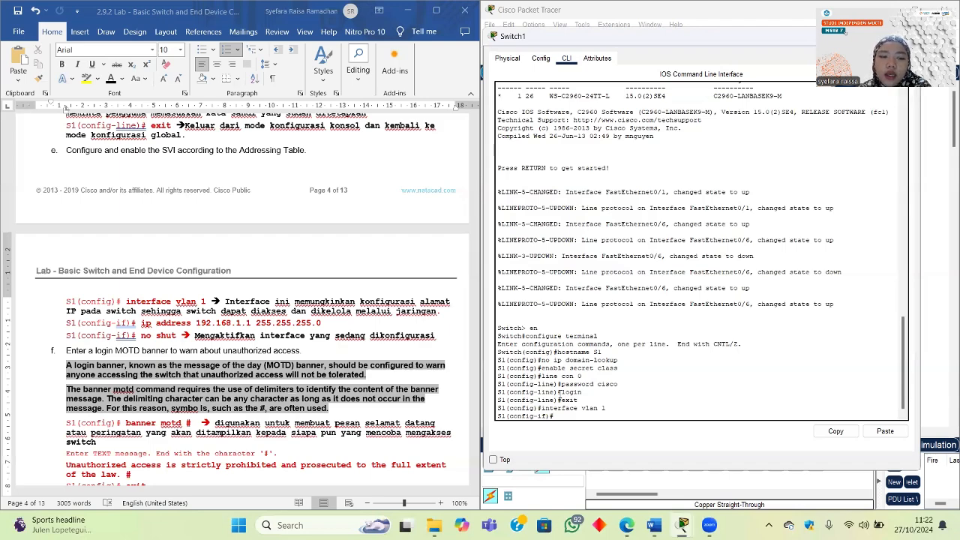
Step: Begin the ip address command at the S1(config-if)# prompt
{"action": "scroll", "coordinate": [358, 249], "scroll_direction": "up", "scroll_amount": 20}
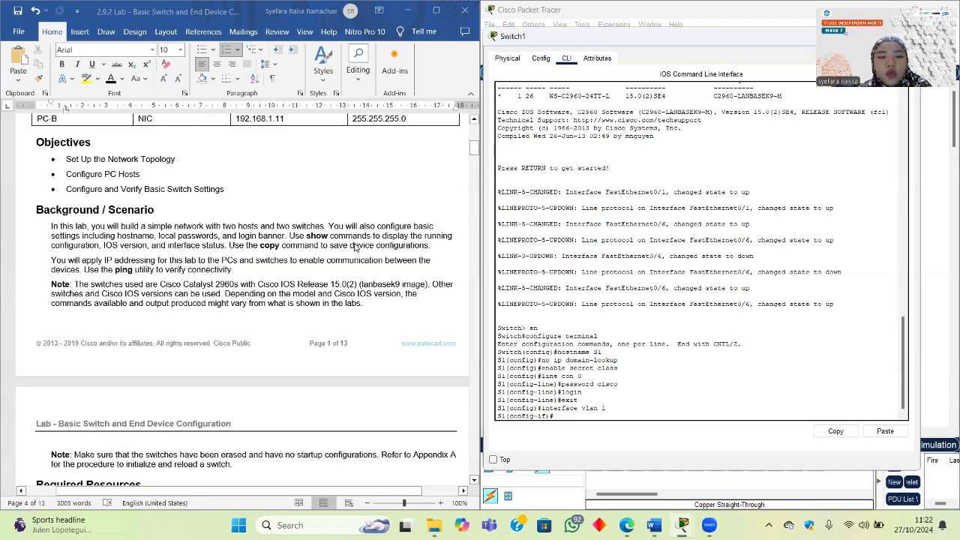
{"action": "scroll", "coordinate": [357, 249], "scroll_direction": "up", "scroll_amount": 5}
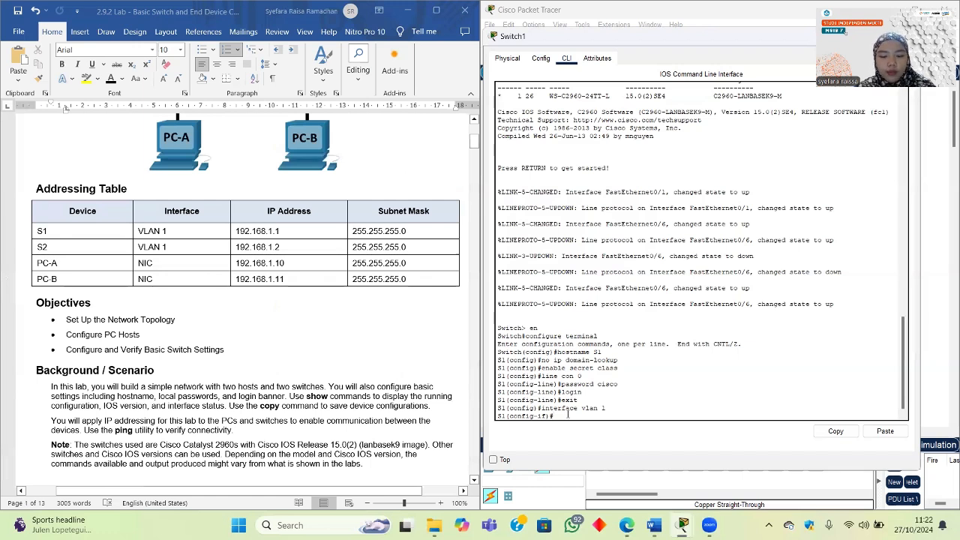
{"action": "type", "text": "p addre"}
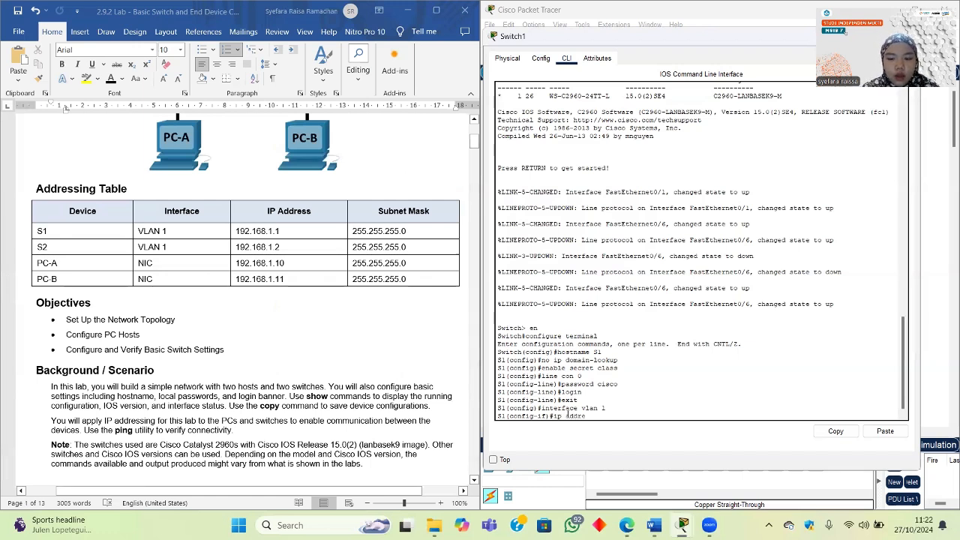
{"action": "type", "text": "s"}
{"action": "scroll", "coordinate": [216, 319], "scroll_direction": "down", "scroll_amount": 20}
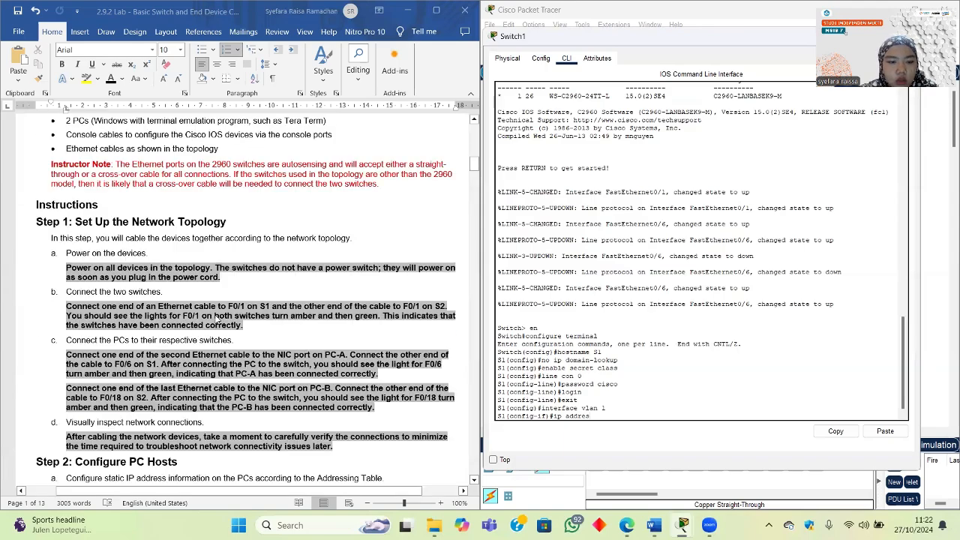
{"action": "scroll", "coordinate": [215, 320], "scroll_direction": "down", "scroll_amount": 15}
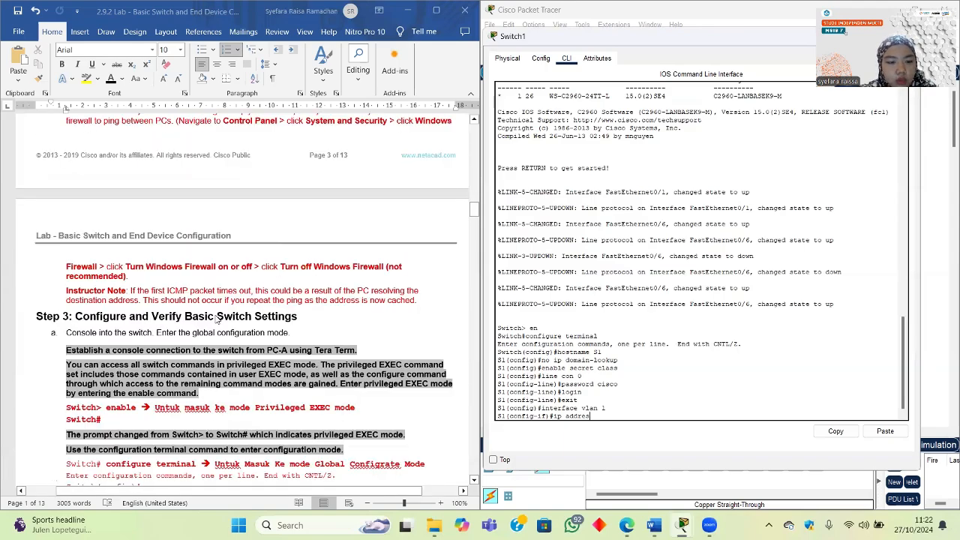
{"action": "scroll", "coordinate": [215, 320], "scroll_direction": "down", "scroll_amount": 15}
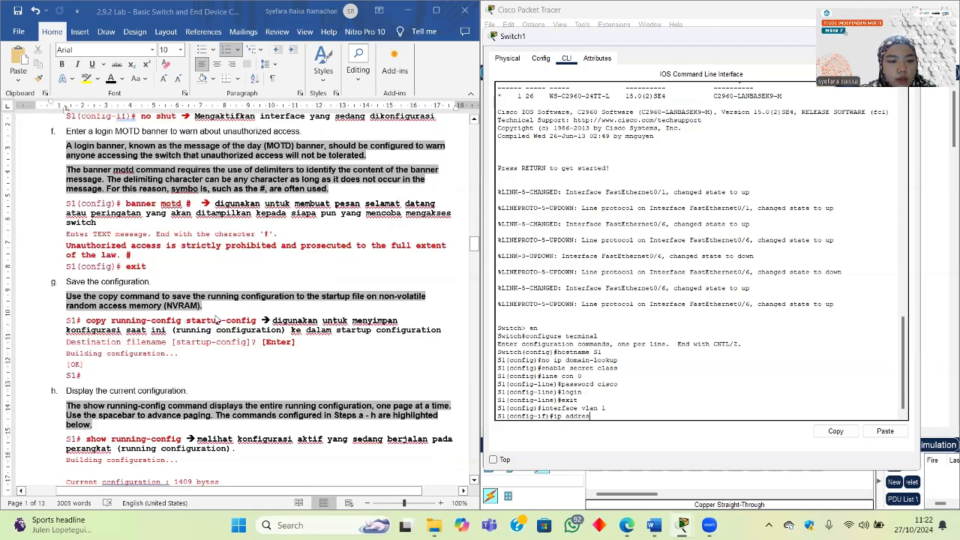
{"action": "scroll", "coordinate": [216, 320], "scroll_direction": "up", "scroll_amount": 8}
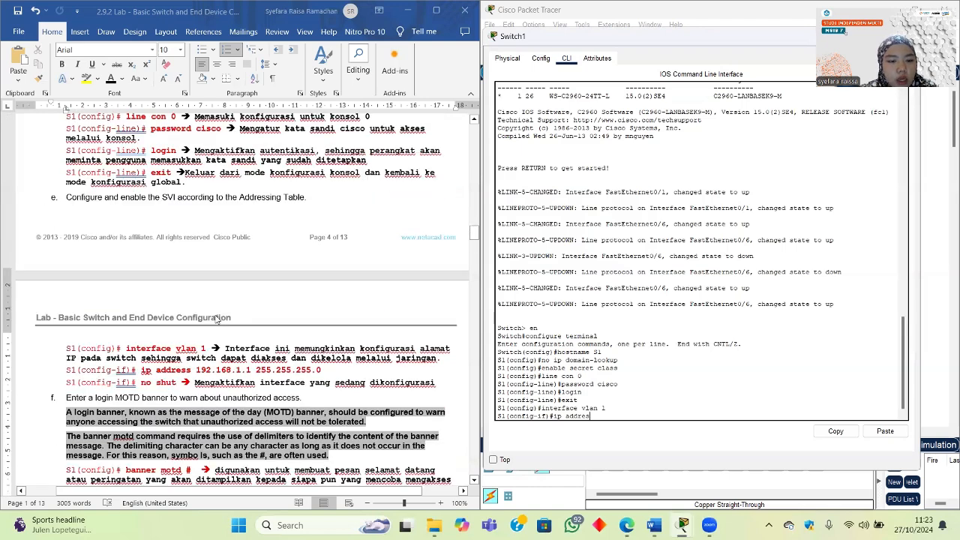
{"action": "scroll", "coordinate": [216, 320], "scroll_direction": "down", "scroll_amount": 2}
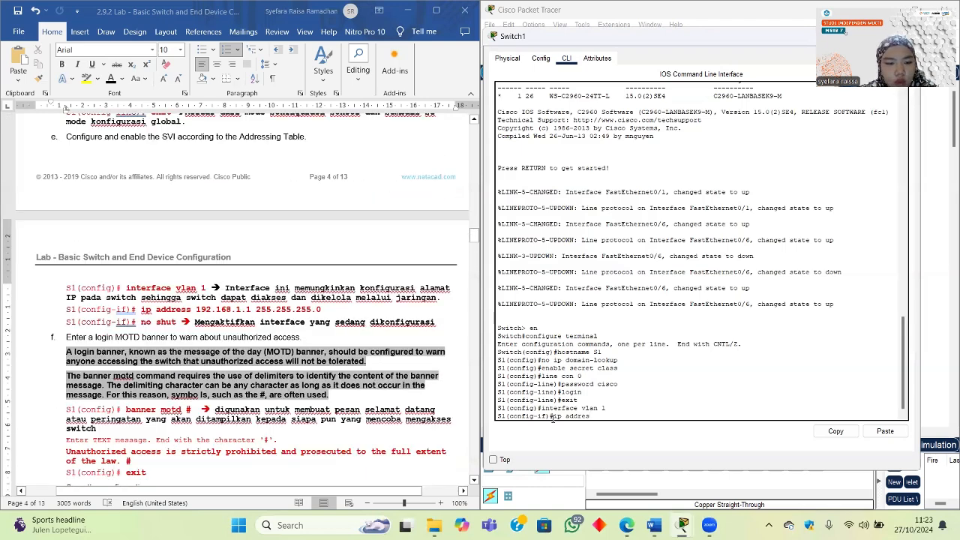
{"action": "type", "text": "s"}
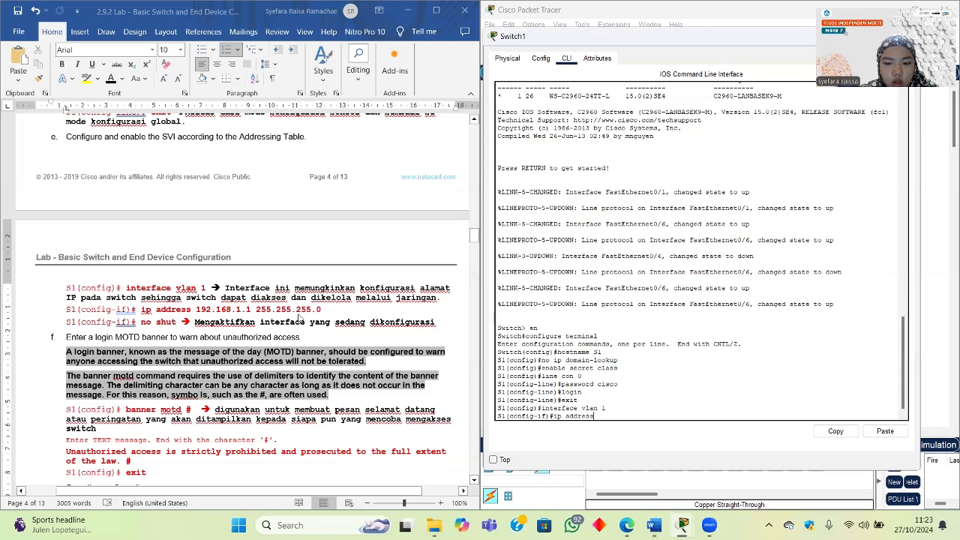
Step: Assign VLAN 1 the address 192.168.1.1 with mask 255.255.255.0
{"action": "scroll", "coordinate": [298, 318], "scroll_direction": "up", "scroll_amount": 20}
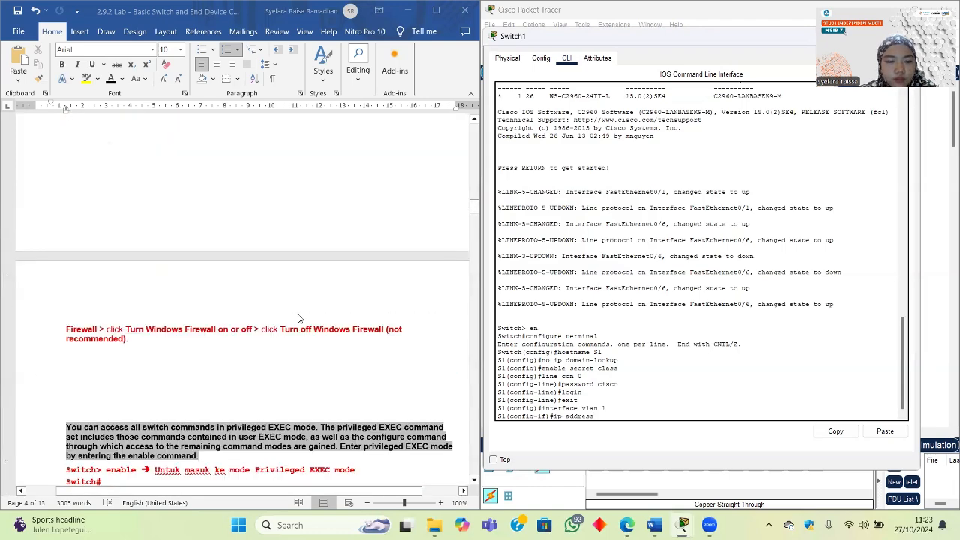
{"action": "scroll", "coordinate": [298, 319], "scroll_direction": "up", "scroll_amount": 8}
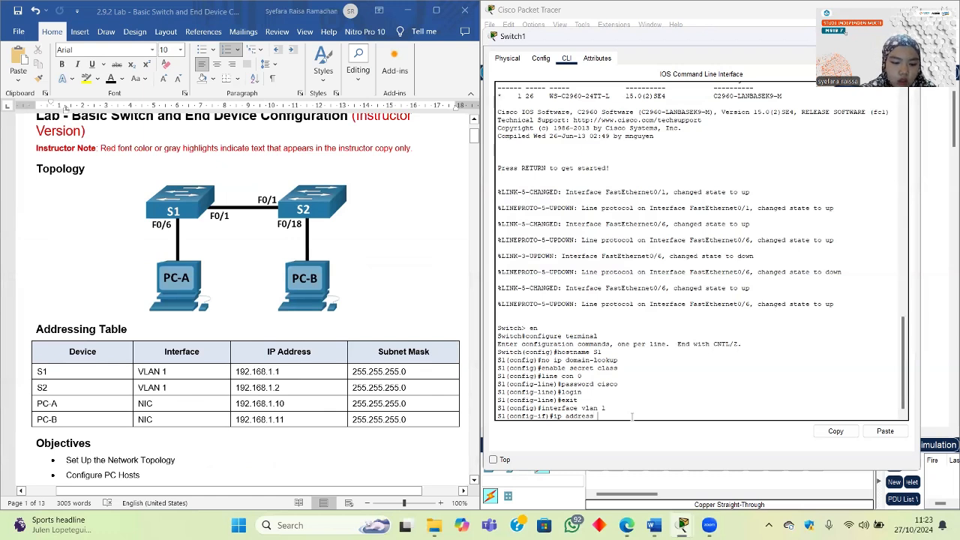
{"action": "type", "text": "192.168.1.1"}
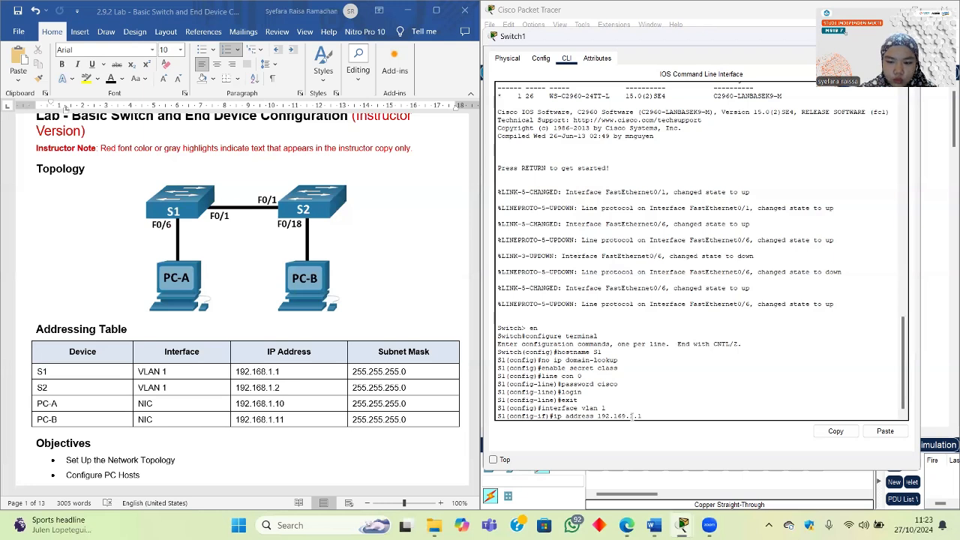
{"action": "key", "text": "BackSpace"}
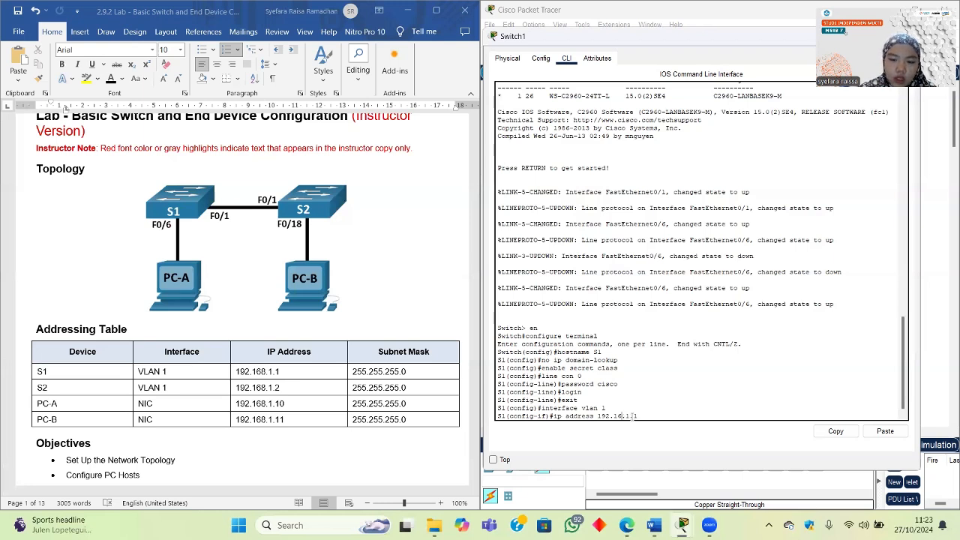
{"action": "type", "text": "8.1.1"}
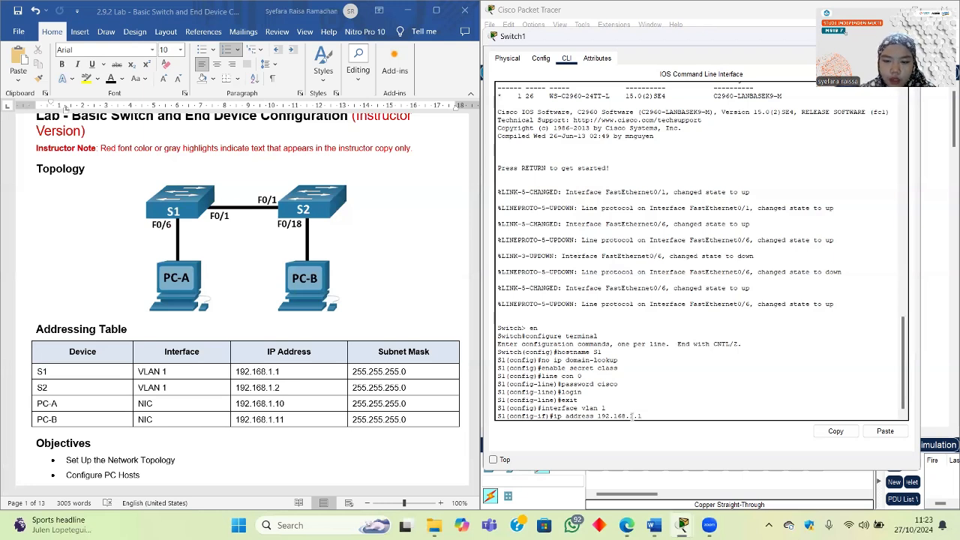
{"action": "type", "text": " 255"}
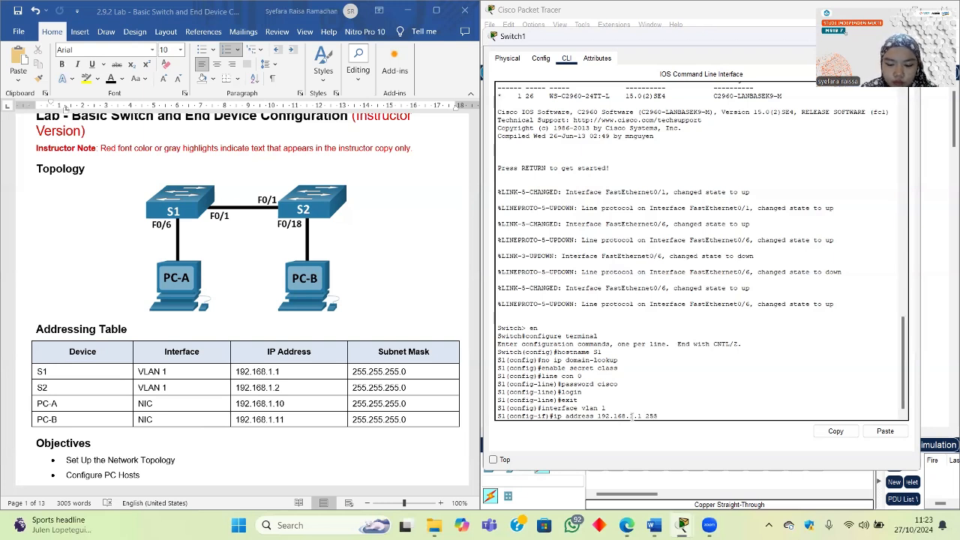
{"action": "type", "text": ".255.2"}
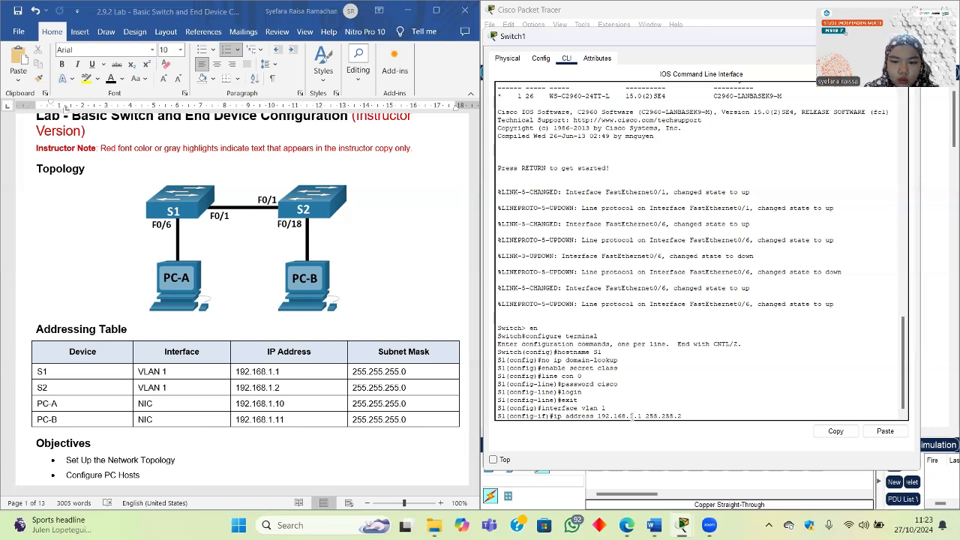
{"action": "type", "text": "55.0"}
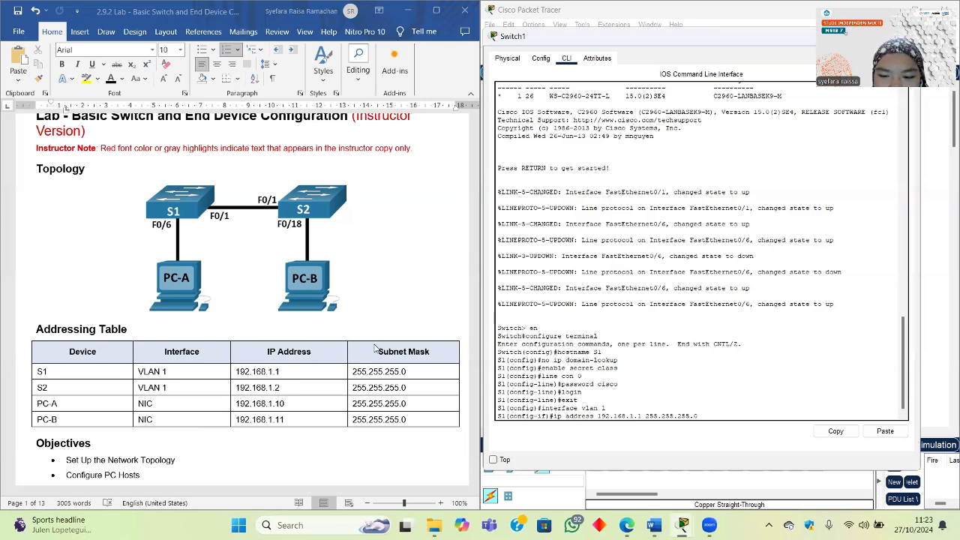
{"action": "scroll", "coordinate": [376, 346], "scroll_direction": "down", "scroll_amount": 20}
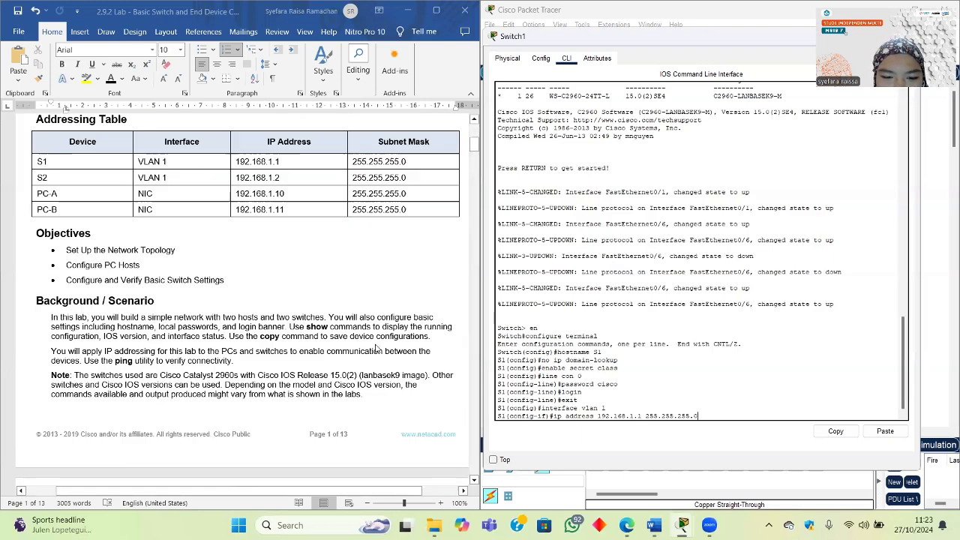
{"action": "scroll", "coordinate": [405, 321], "scroll_direction": "down", "scroll_amount": 20}
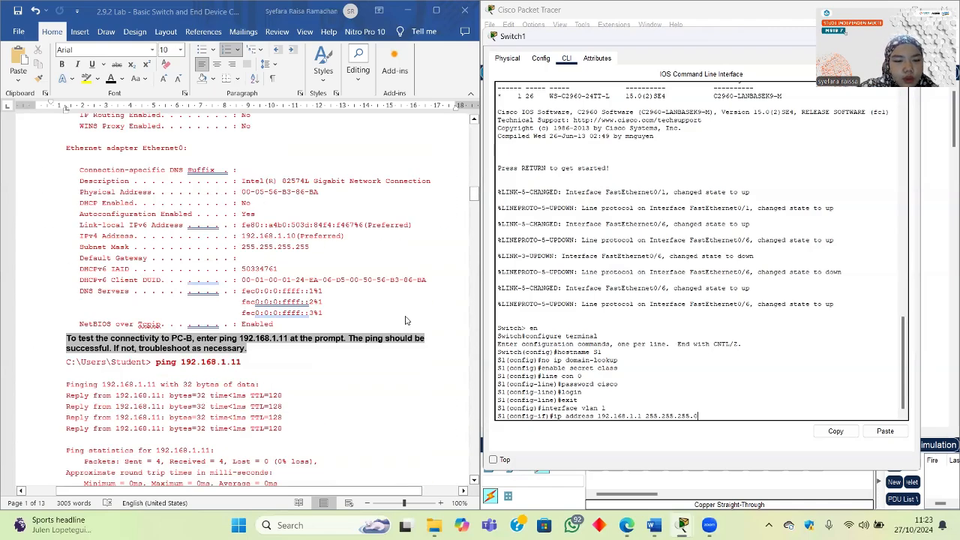
{"action": "scroll", "coordinate": [409, 314], "scroll_direction": "down", "scroll_amount": 15}
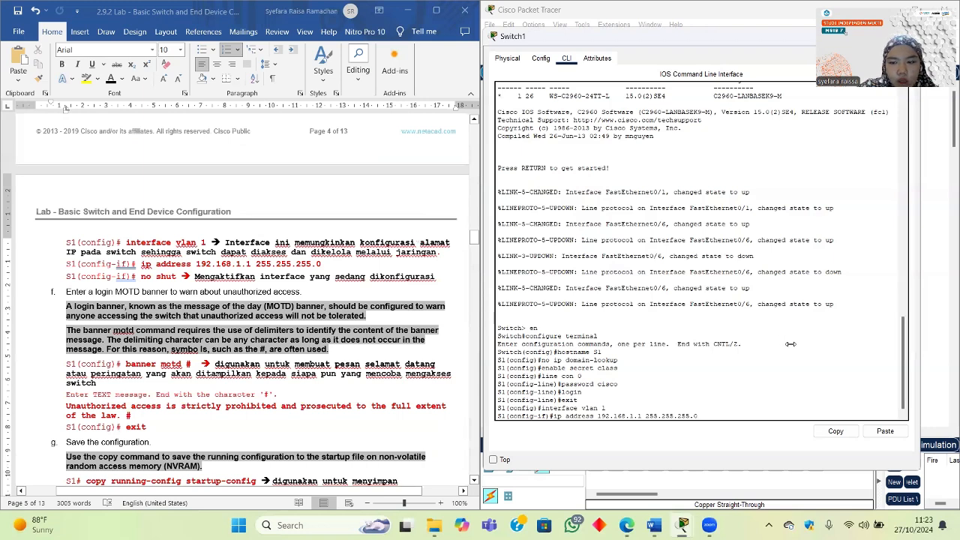
{"action": "key", "text": "Return"}
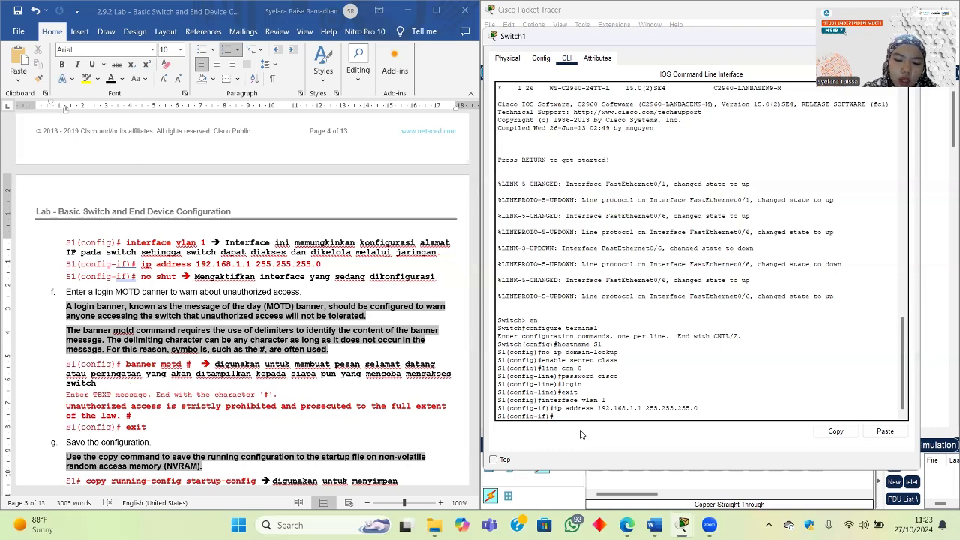
Step: Enable the VLAN 1 interface with no shut so Vlan1 and its line protocol come up
{"action": "type", "text": "no shut"}
{"action": "key", "text": "Return"}
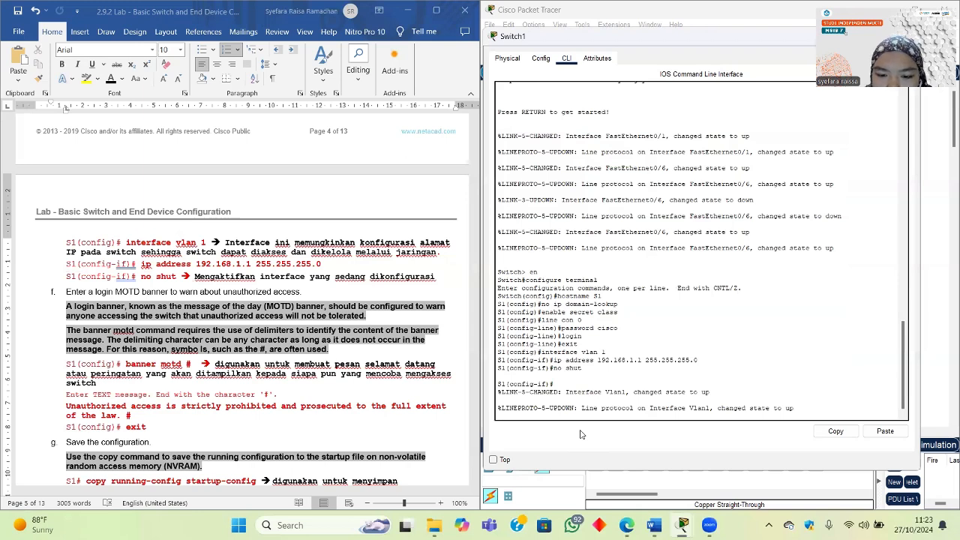
{"action": "key", "text": "Return"}
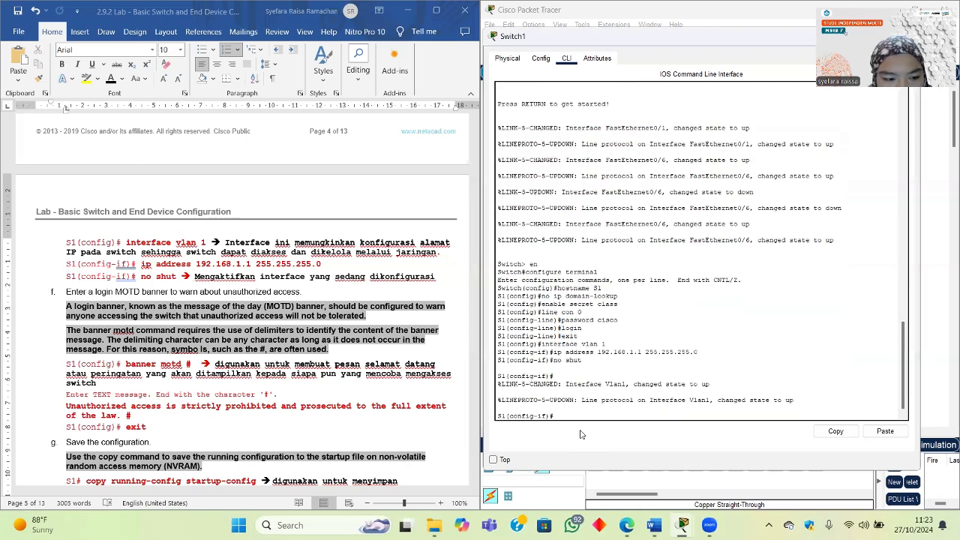
{"action": "scroll", "coordinate": [318, 441], "scroll_direction": "down", "scroll_amount": 1}
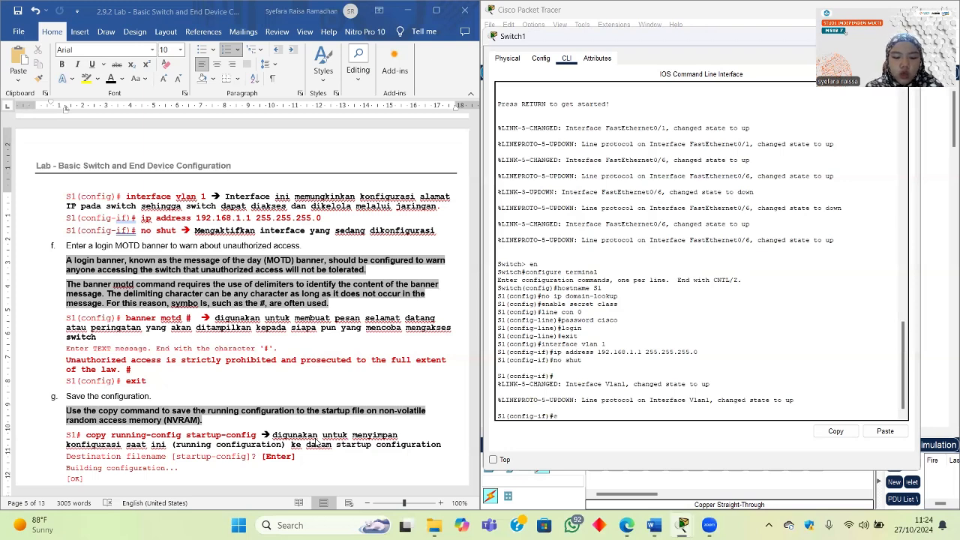
Step: Return to global configuration and set the MOTD banner 'JARINGAN TERBATAS'
{"action": "type", "text": "exit"}
{"action": "key", "text": "Return"}
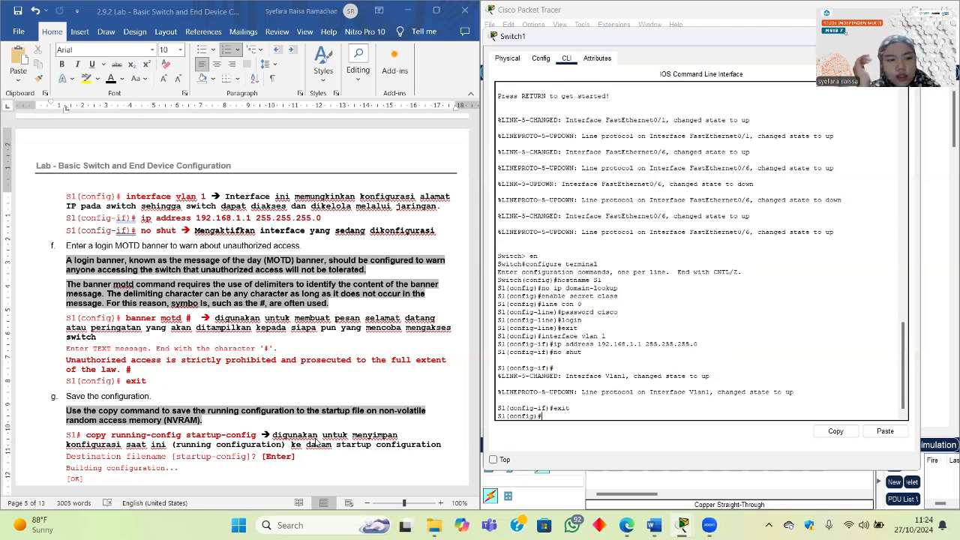
{"action": "type", "text": "ba"}
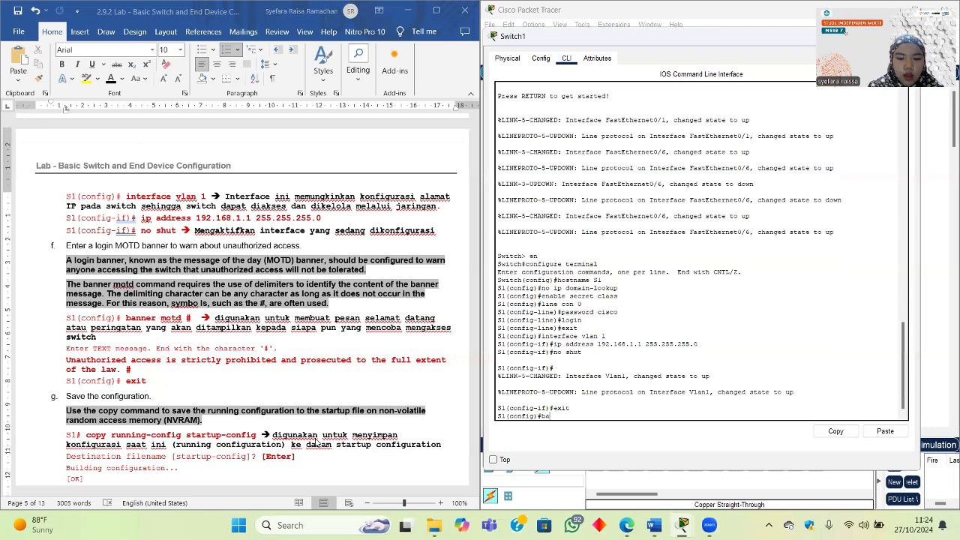
{"action": "type", "text": "nner mo"}
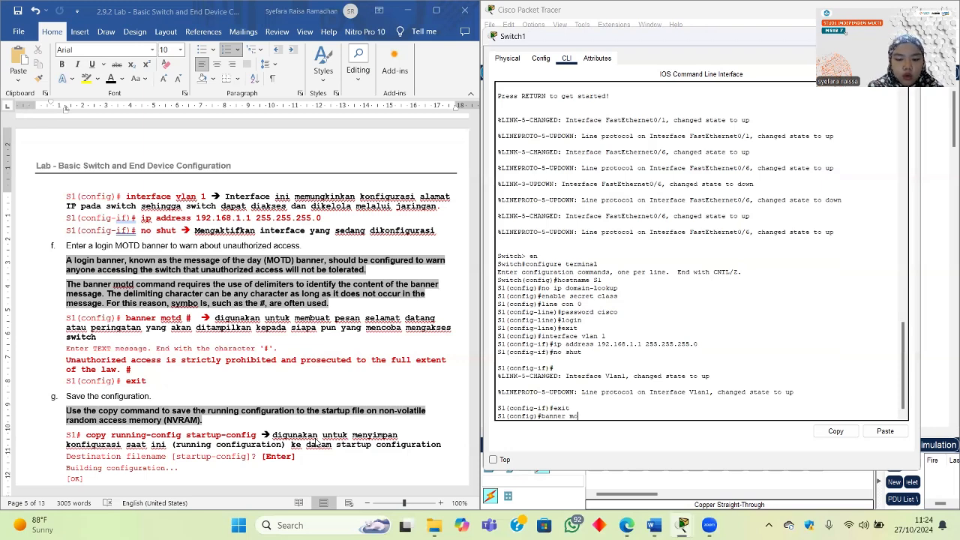
{"action": "type", "text": "td"}
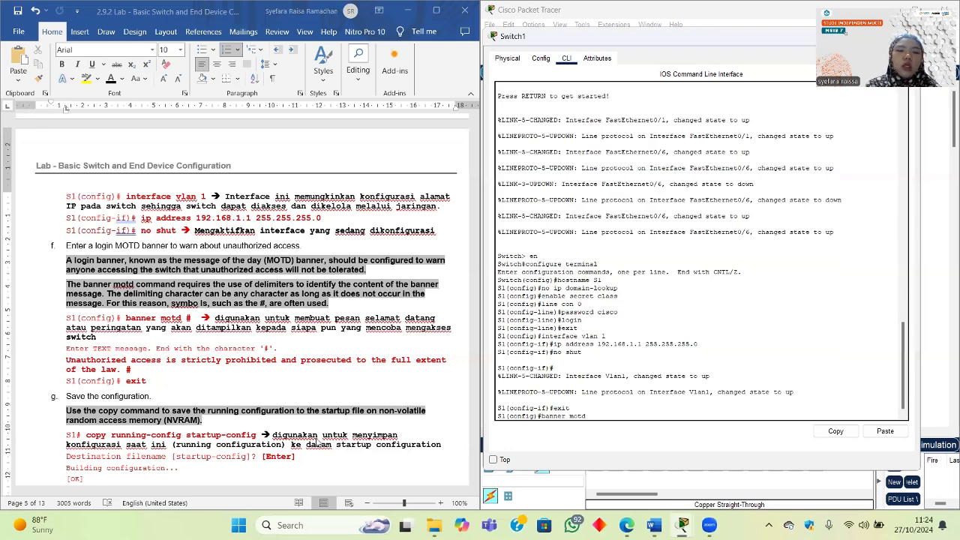
{"action": "left_click_drag", "start_coordinate": [187, 319], "coordinate": [195, 318]}
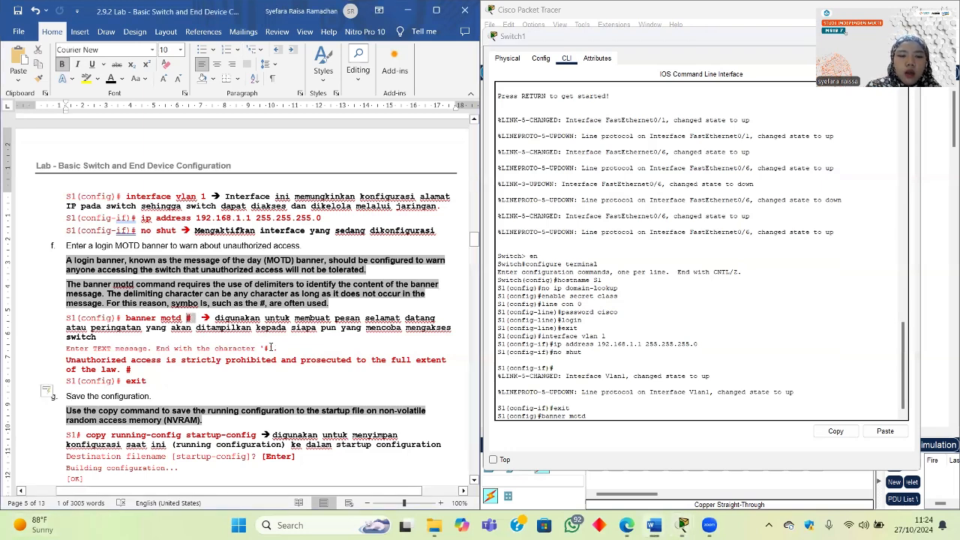
{"action": "left_click", "coordinate": [264, 337]}
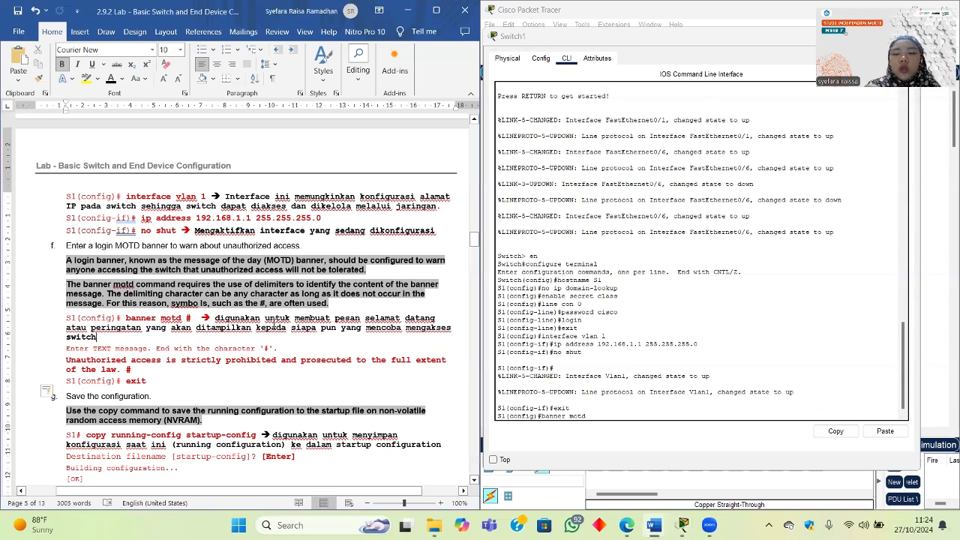
{"action": "left_click", "coordinate": [596, 416]}
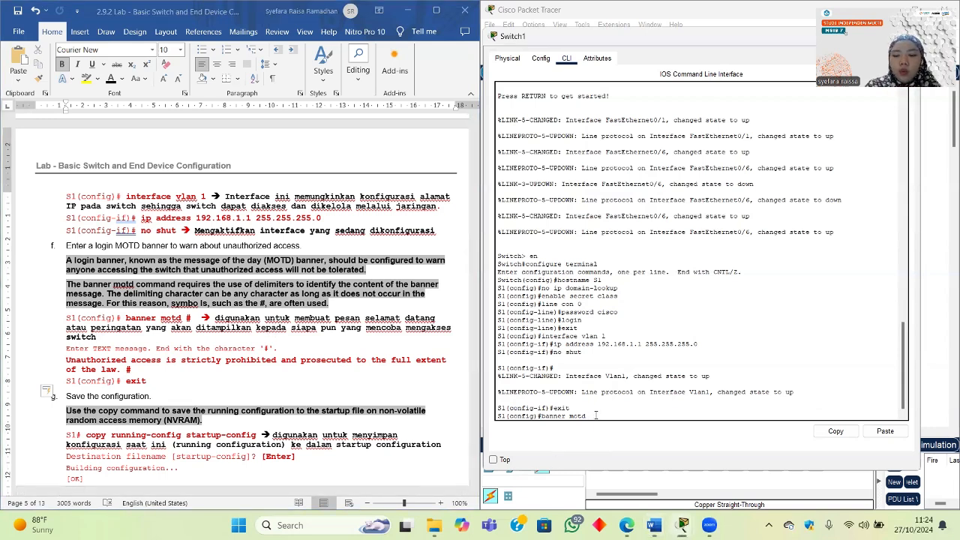
{"action": "type", "text": "'"}
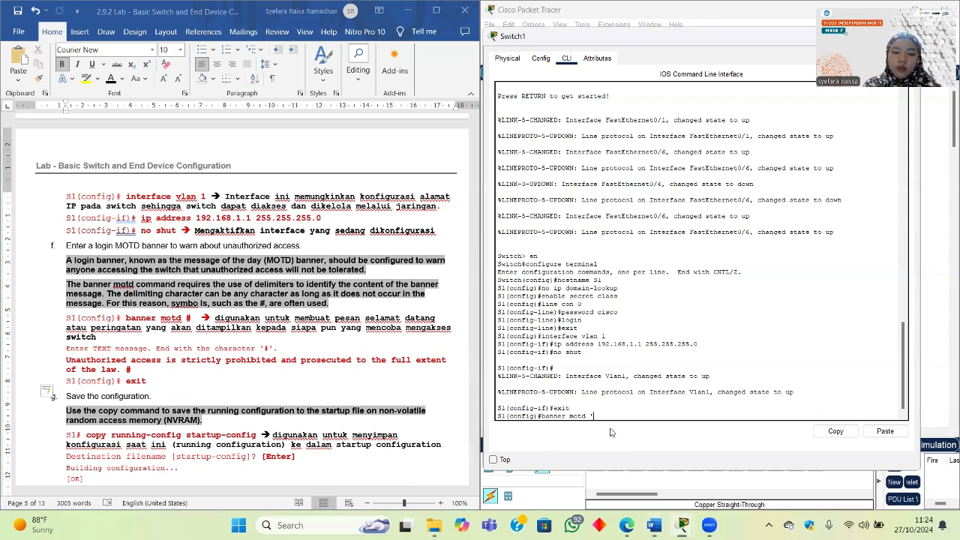
{"action": "type", "text": "SELAMA"}
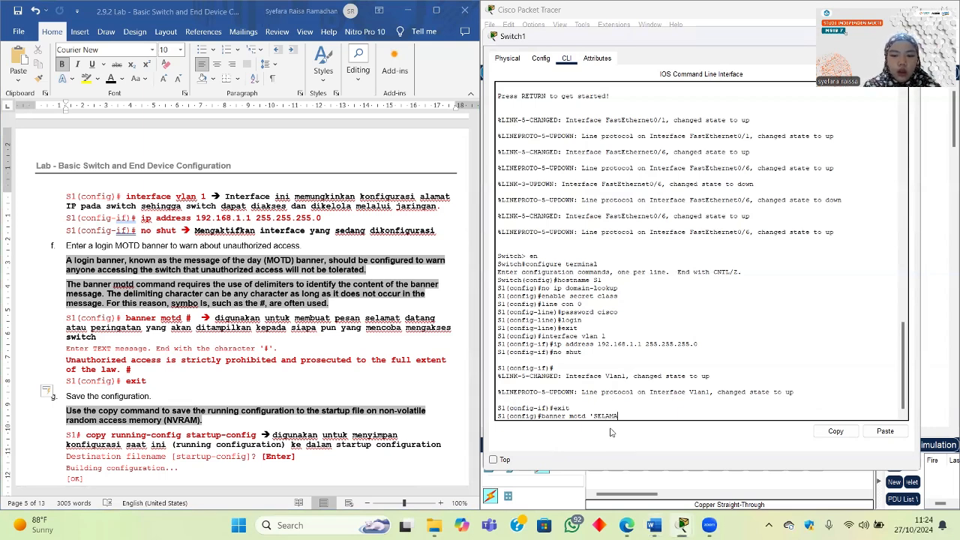
{"action": "type", "text": "T DA"}
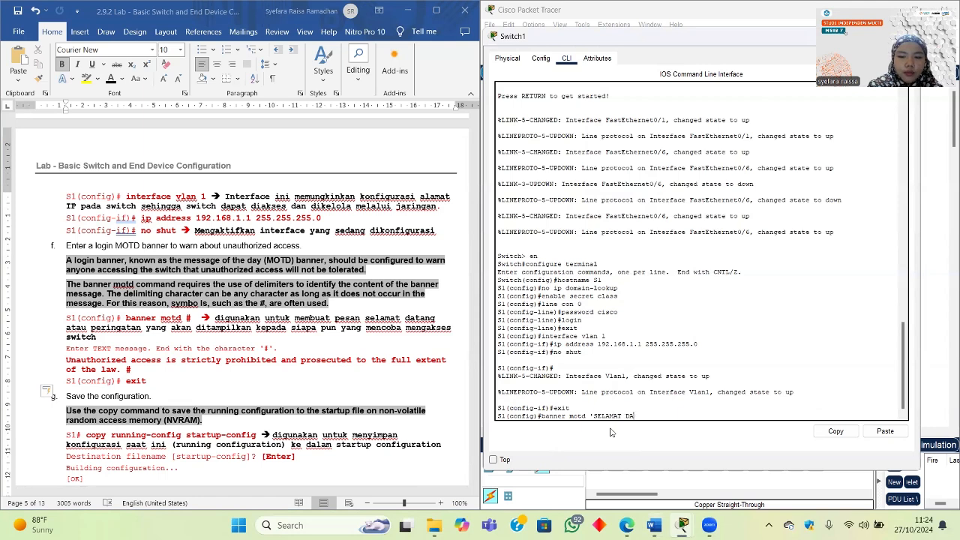
{"action": "key", "text": "BackSpace"}
{"action": "key", "text": "BackSpace"}
{"action": "key", "text": "BackSpace"}
{"action": "key", "text": "BackSpace"}
{"action": "key", "text": "BackSpace"}
{"action": "key", "text": "BackSpace"}
{"action": "key", "text": "BackSpace"}
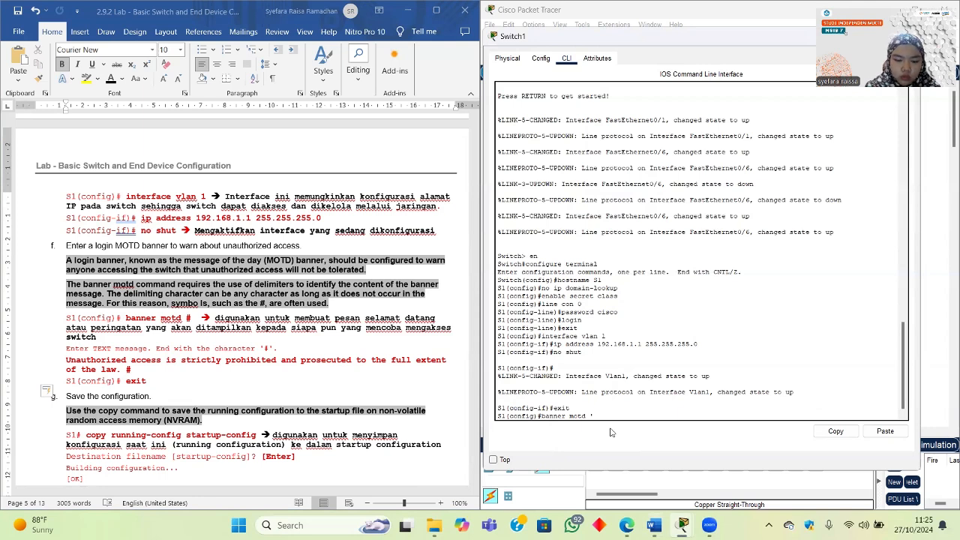
{"action": "type", "text": "JARINGAN T"}
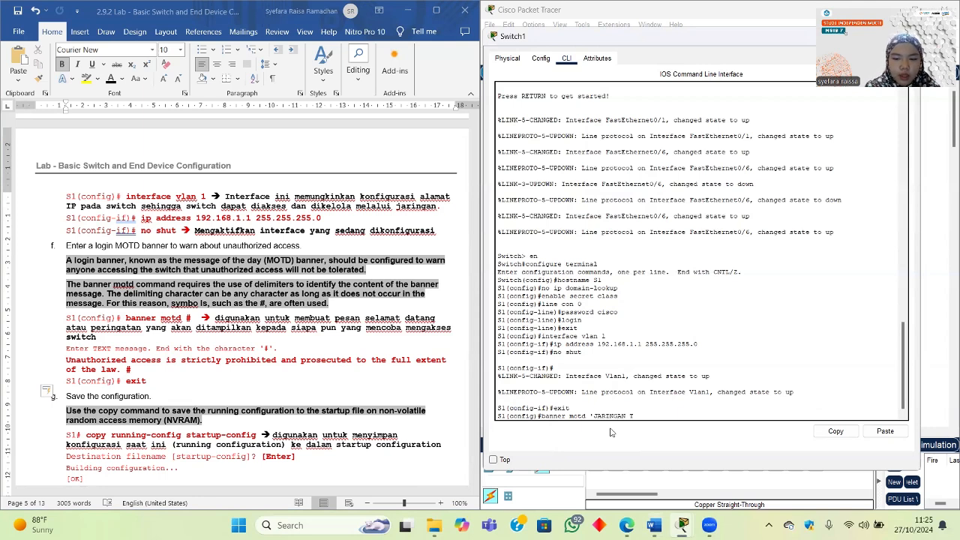
{"action": "type", "text": "ERBATAS"}
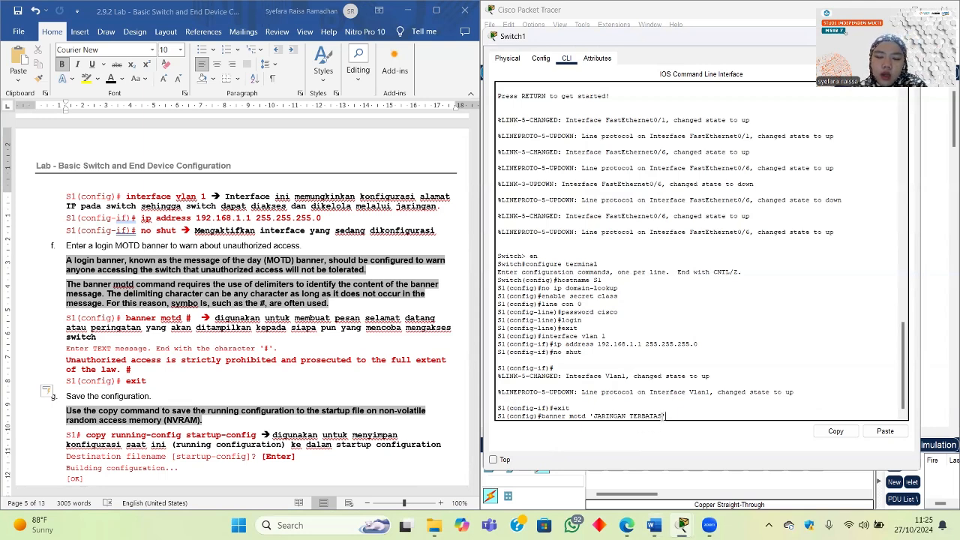
{"action": "left_click_drag", "start_coordinate": [664, 416], "coordinate": [593, 414]}
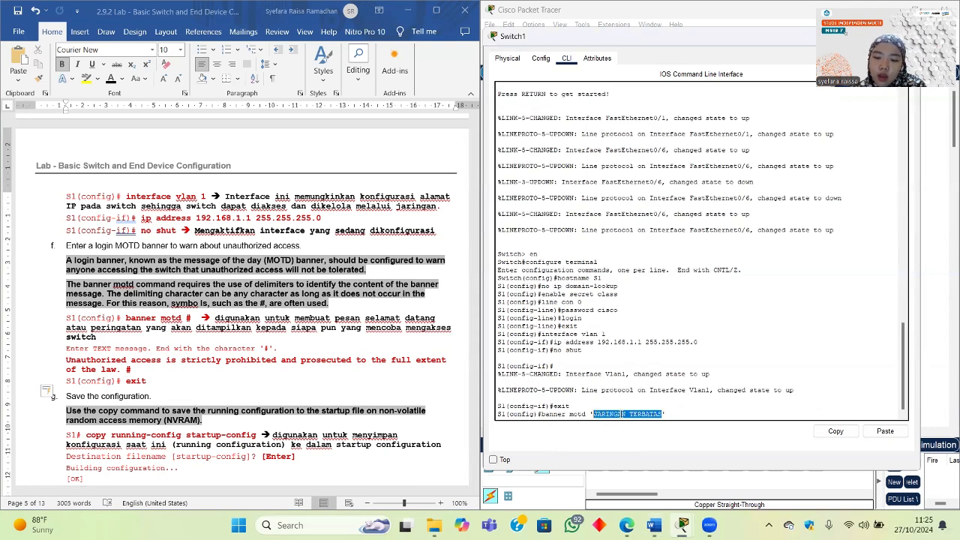
{"action": "left_click", "coordinate": [672, 419]}
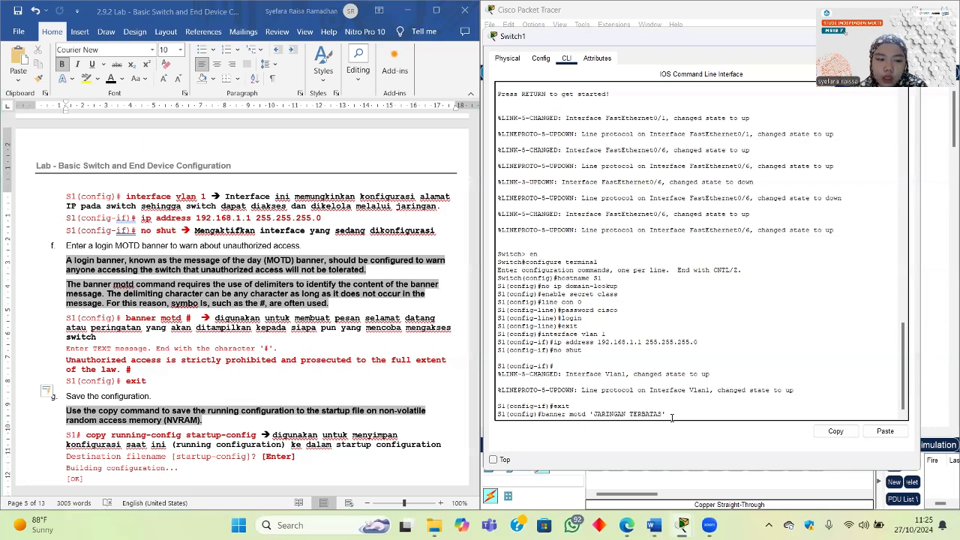
{"action": "key", "text": "Return"}
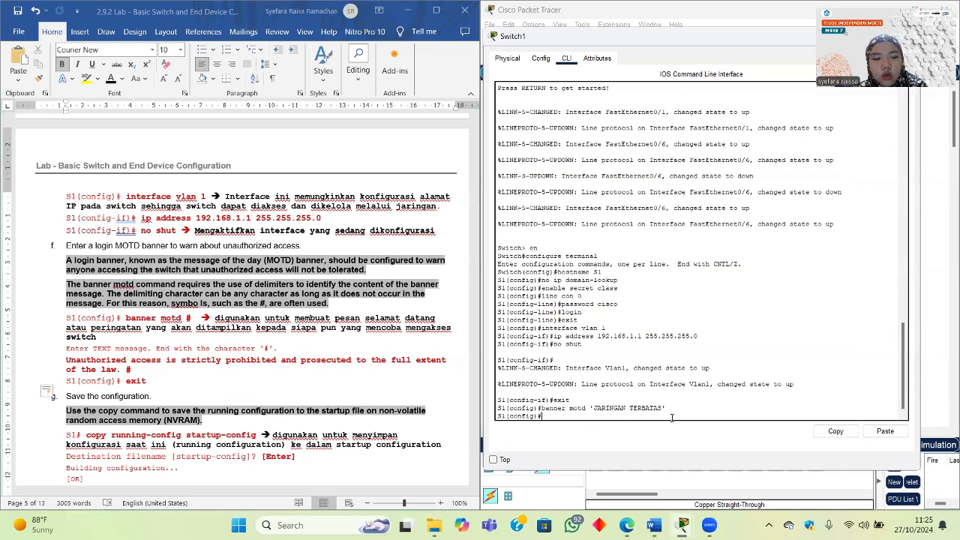
{"action": "scroll", "coordinate": [336, 367], "scroll_direction": "down", "scroll_amount": 1}
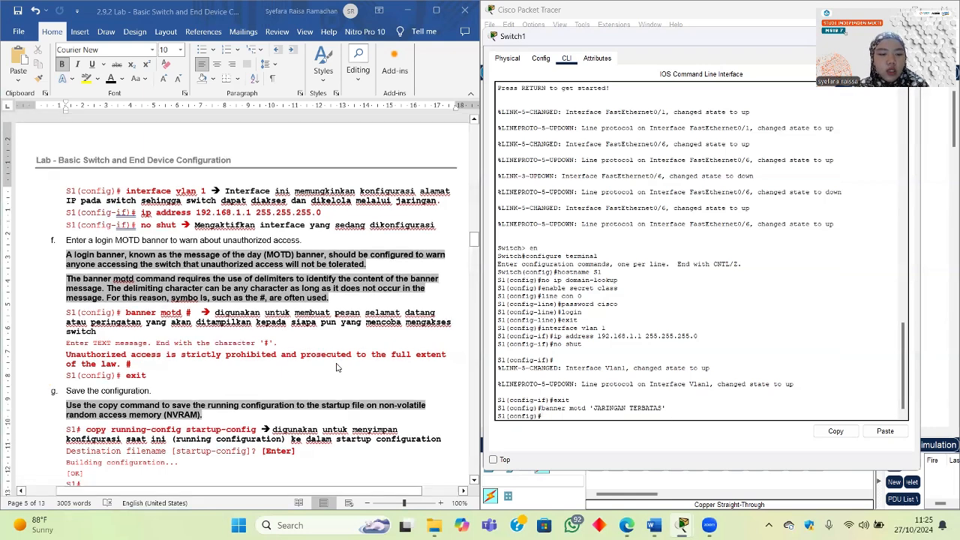
Step: Exit global configuration back to the S1# privileged prompt
{"action": "type", "text": "exit"}
{"action": "key", "text": "Return"}
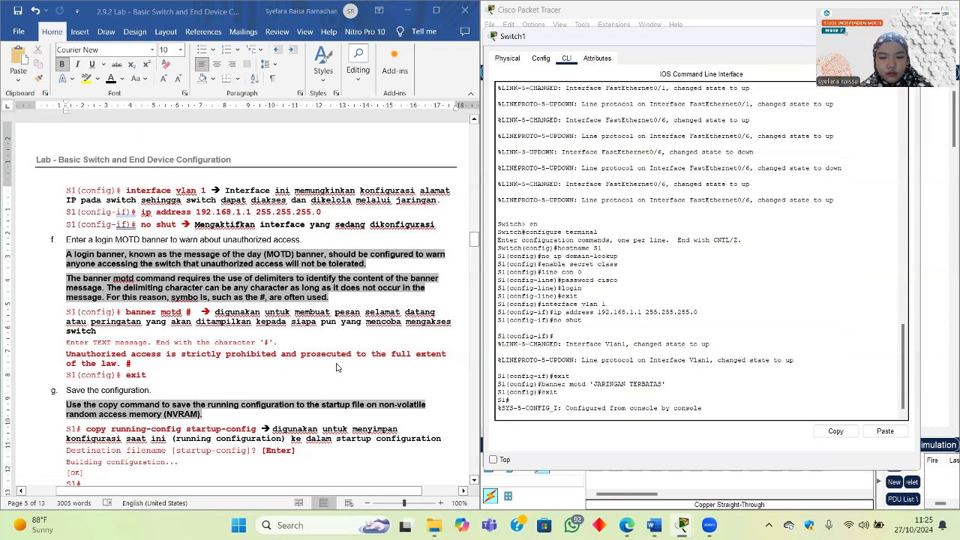
{"action": "key", "text": "Return"}
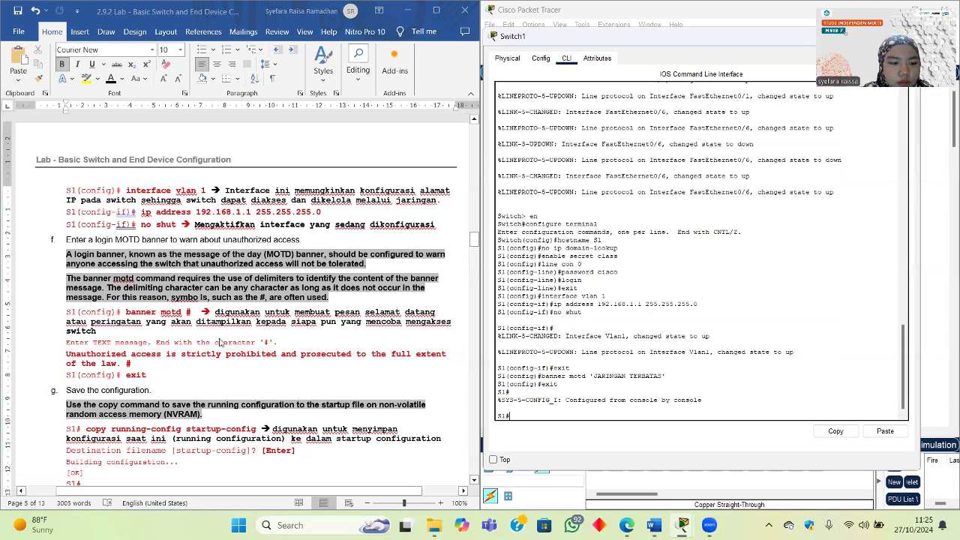
{"action": "scroll", "coordinate": [222, 343], "scroll_direction": "down", "scroll_amount": 3}
{"action": "scroll", "coordinate": [220, 343], "scroll_direction": "down", "scroll_amount": 2}
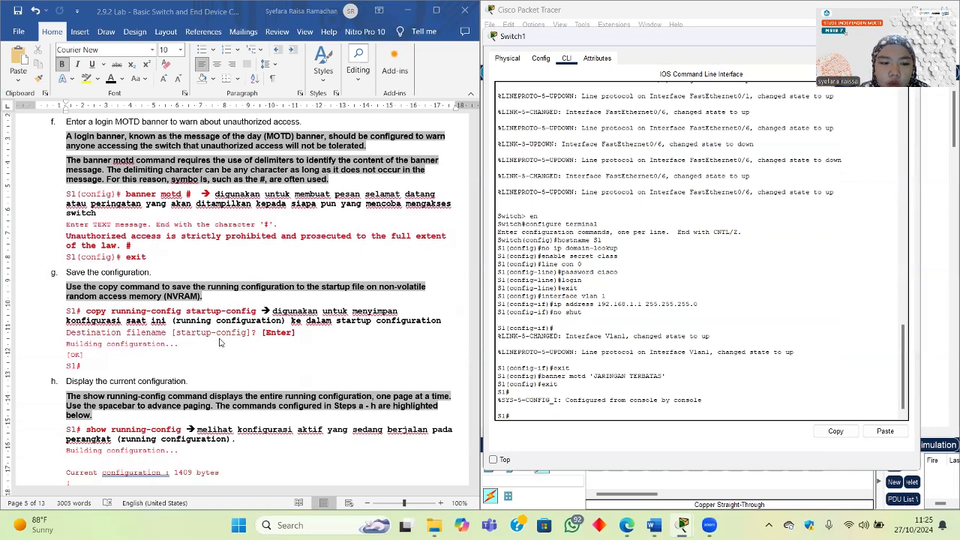
Step: Save the configuration with copy running-config startup-config
{"action": "type", "text": "c"}
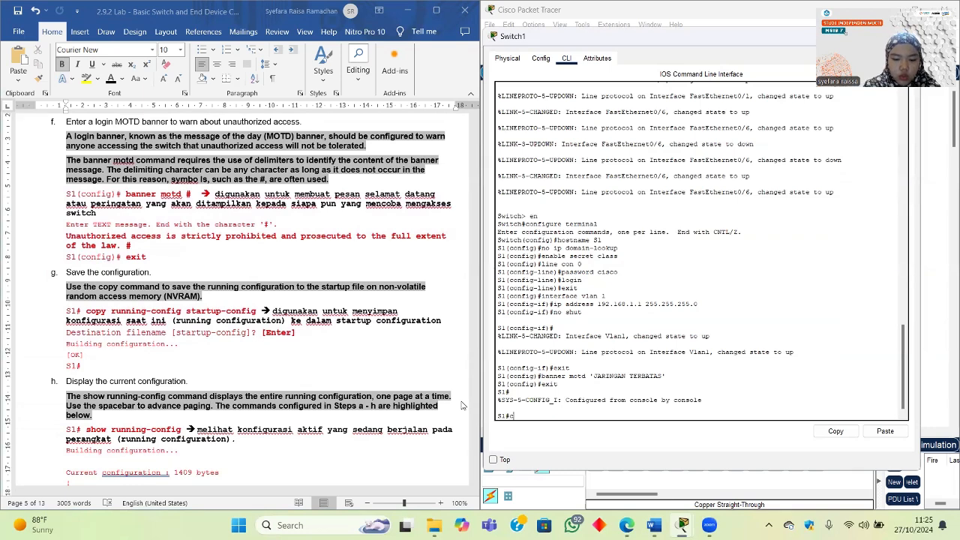
{"action": "type", "text": "opy ru"}
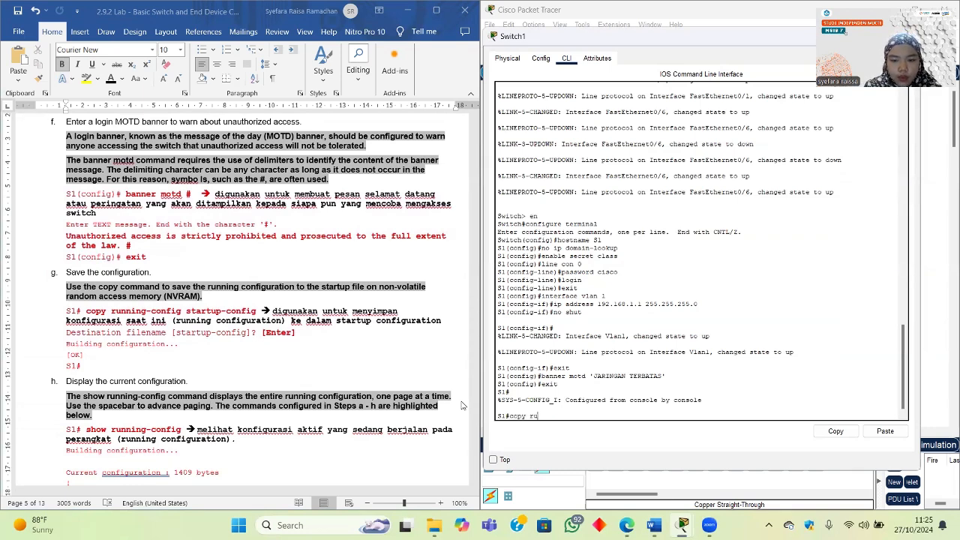
{"action": "type", "text": "nni"}
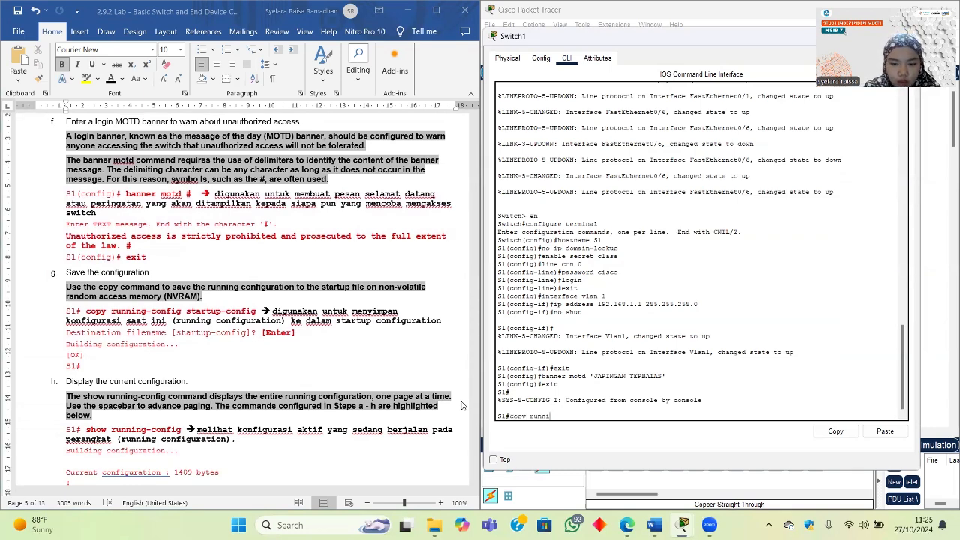
{"action": "type", "text": "ng-c"}
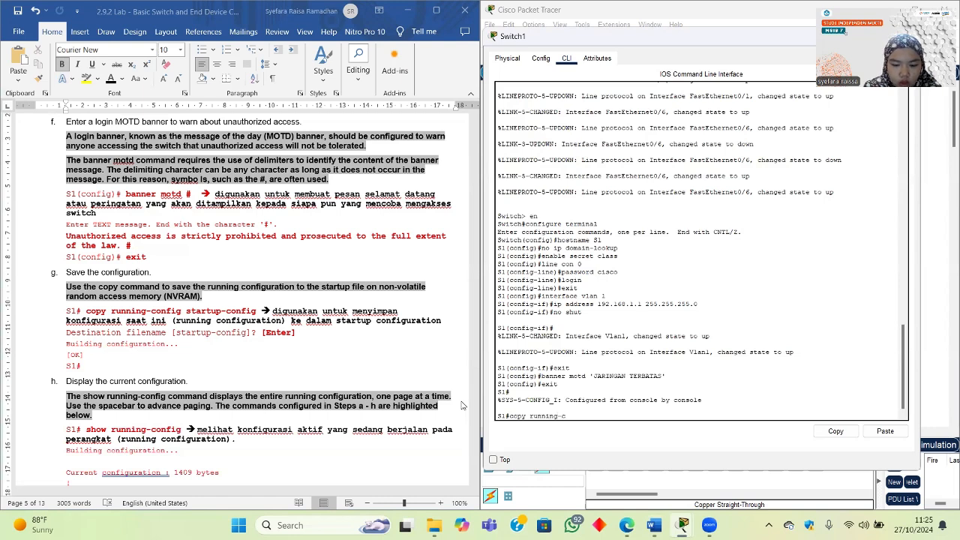
{"action": "type", "text": "onfig sta"}
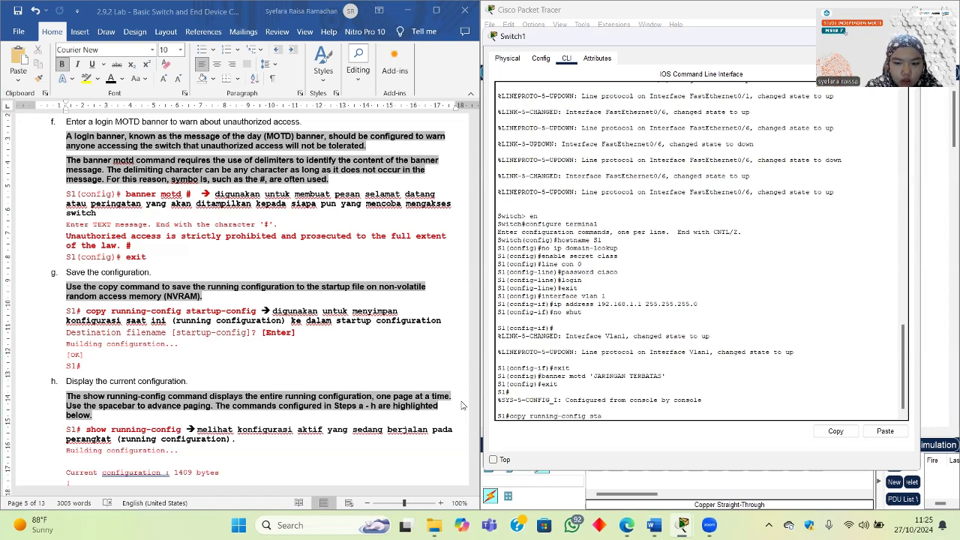
{"action": "type", "text": "rtup-"}
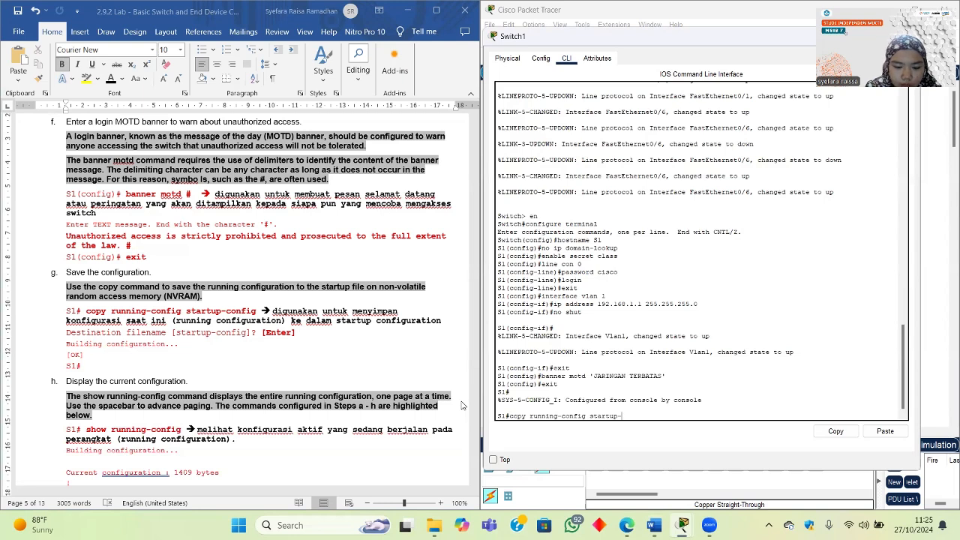
{"action": "type", "text": "config"}
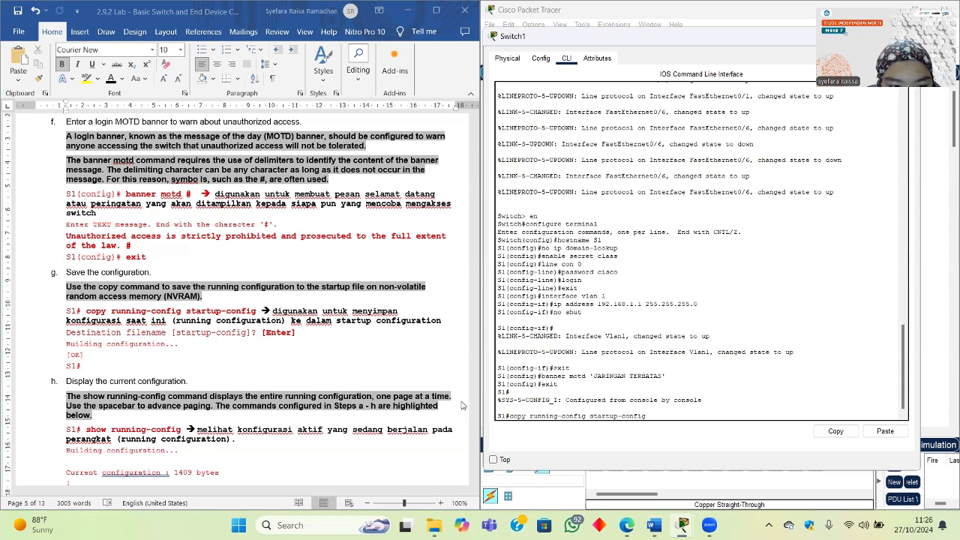
{"action": "key", "text": "Return"}
{"action": "key", "text": "Return"}
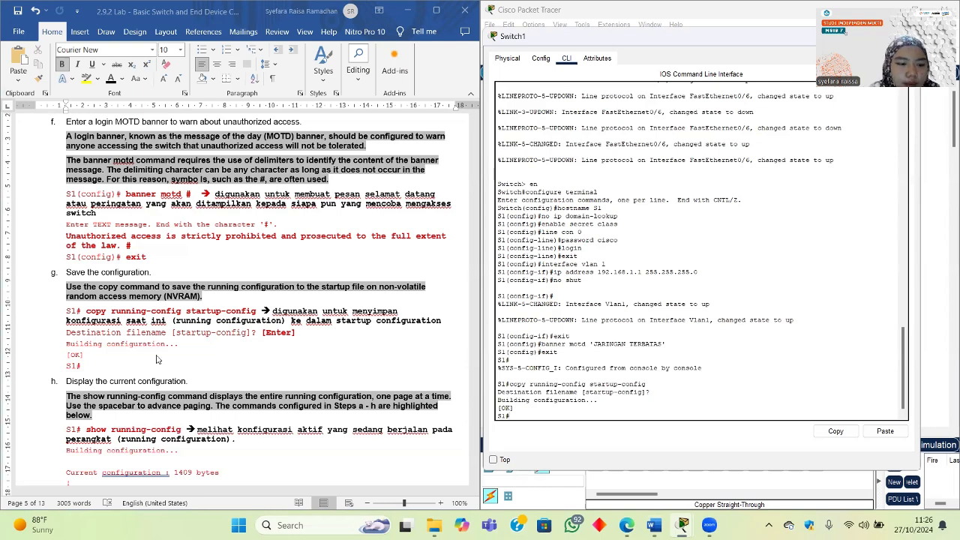
{"action": "scroll", "coordinate": [157, 360], "scroll_direction": "down", "scroll_amount": 3}
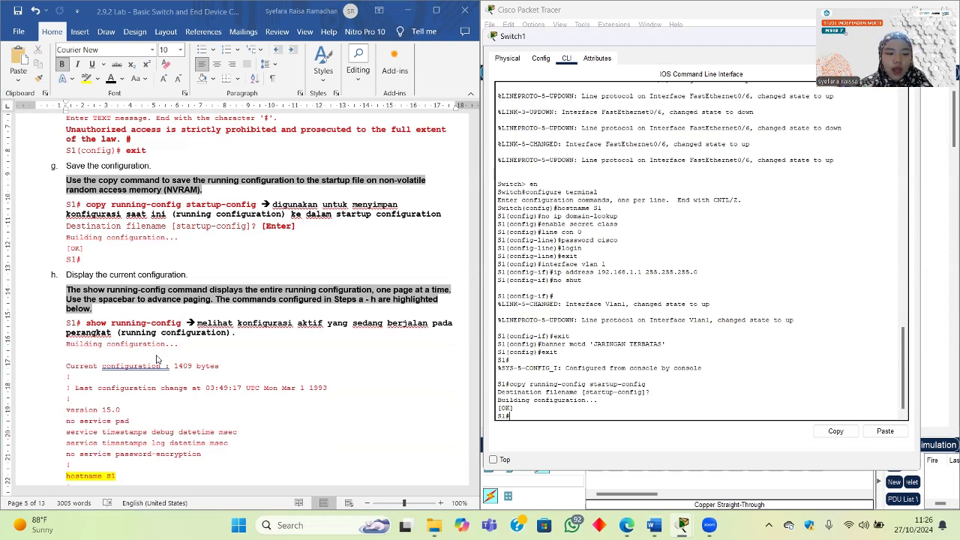
Step: Run show running-config and page through the FastEthernet0/1–0/24 entries
{"action": "type", "text": "show ru"}
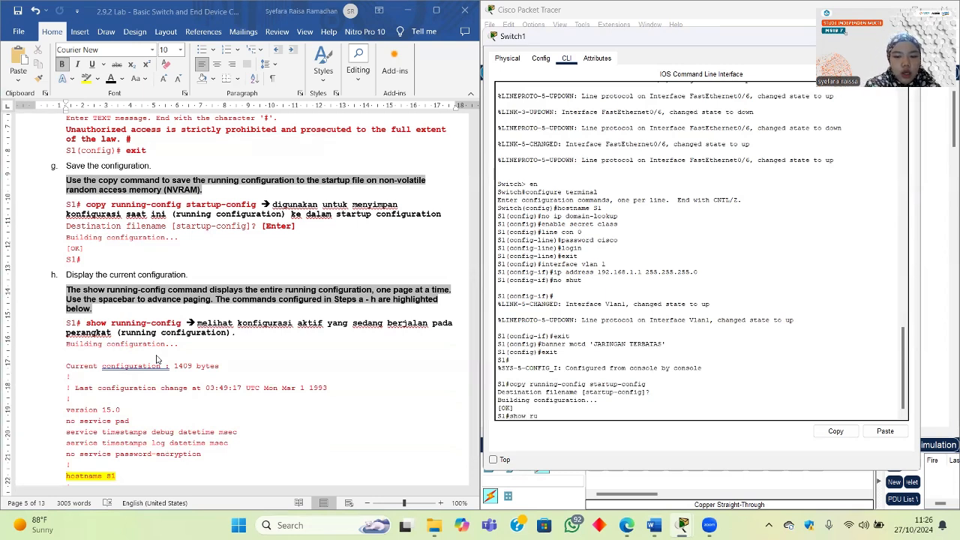
{"action": "type", "text": "nning"}
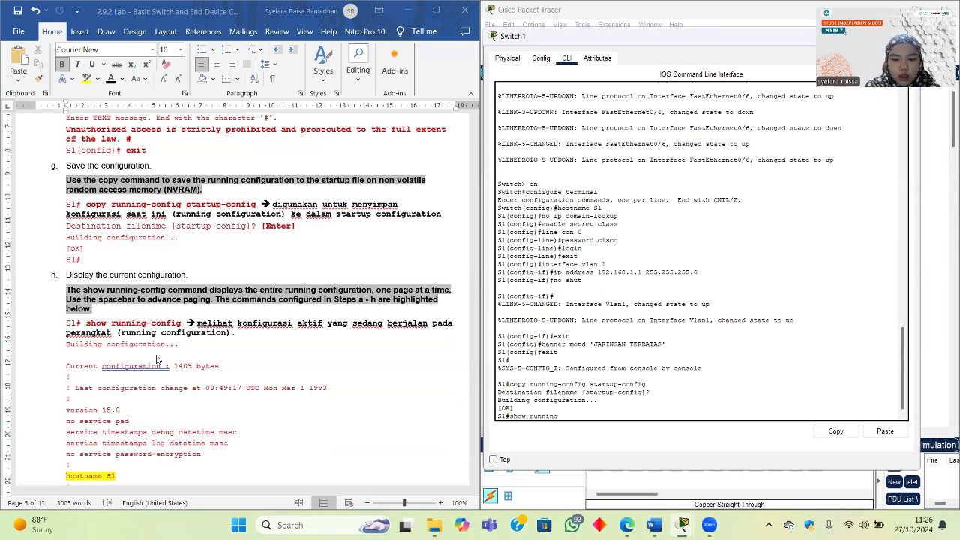
{"action": "type", "text": "-config"}
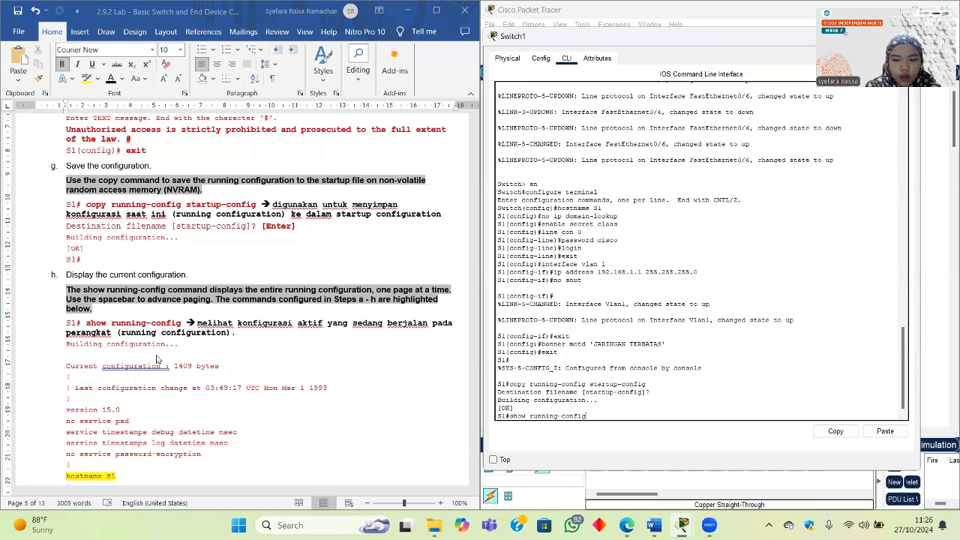
{"action": "key", "text": "Return"}
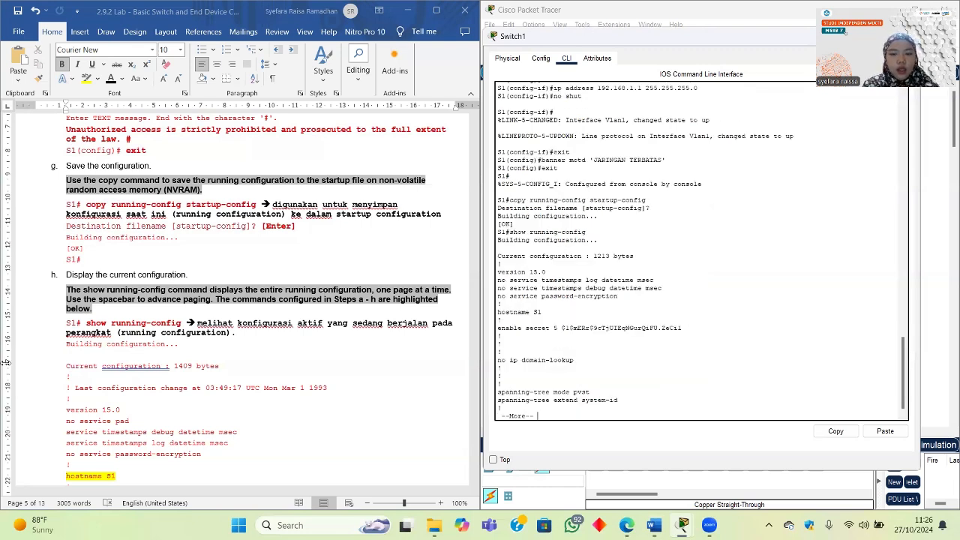
{"action": "scroll", "coordinate": [156, 415], "scroll_direction": "down", "scroll_amount": 3}
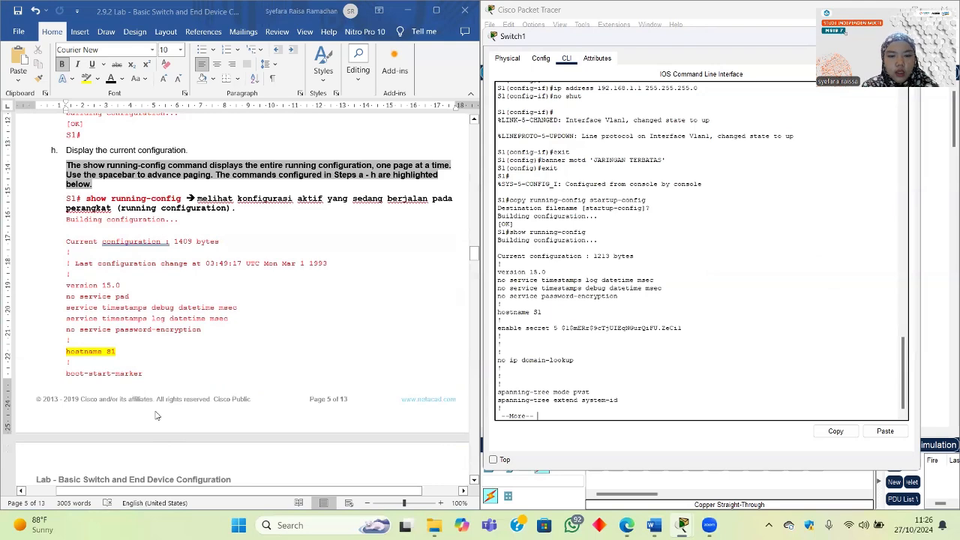
{"action": "key", "text": "Return"}
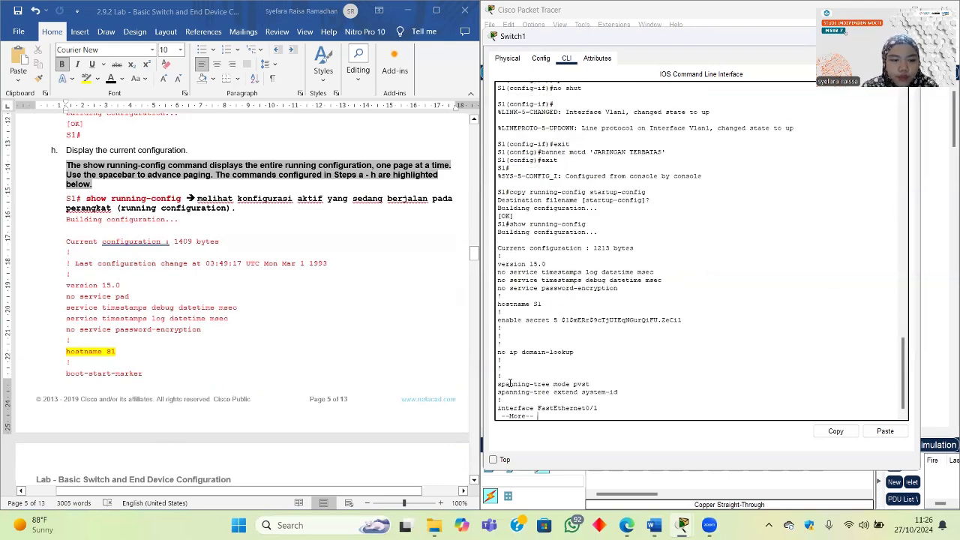
{"action": "key", "text": "Return"}
{"action": "key", "text": "Return"}
{"action": "key", "text": "Return"}
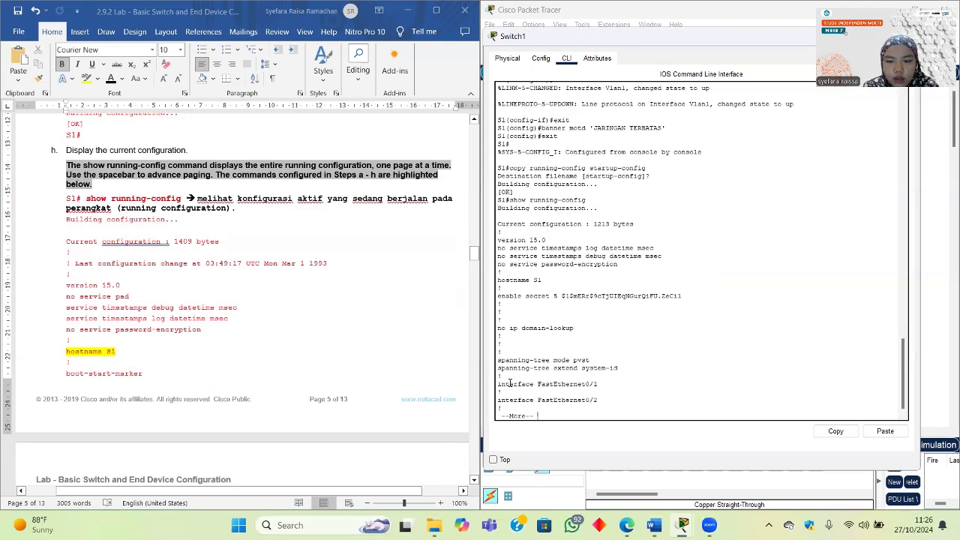
{"action": "key", "text": "Return"}
{"action": "key", "text": "Return"}
{"action": "key", "text": "Return"}
{"action": "key", "text": "Return"}
{"action": "key", "text": "Return"}
{"action": "key", "text": "Return"}
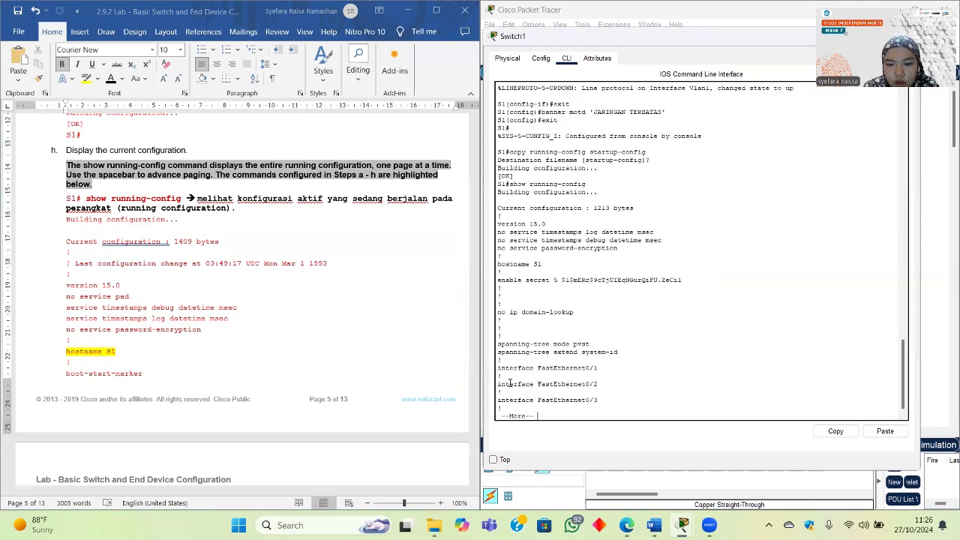
{"action": "key", "text": "Return"}
{"action": "key", "text": "Return"}
{"action": "key", "text": "Return"}
{"action": "key", "text": "Return"}
{"action": "key", "text": "Return"}
{"action": "key", "text": "Return"}
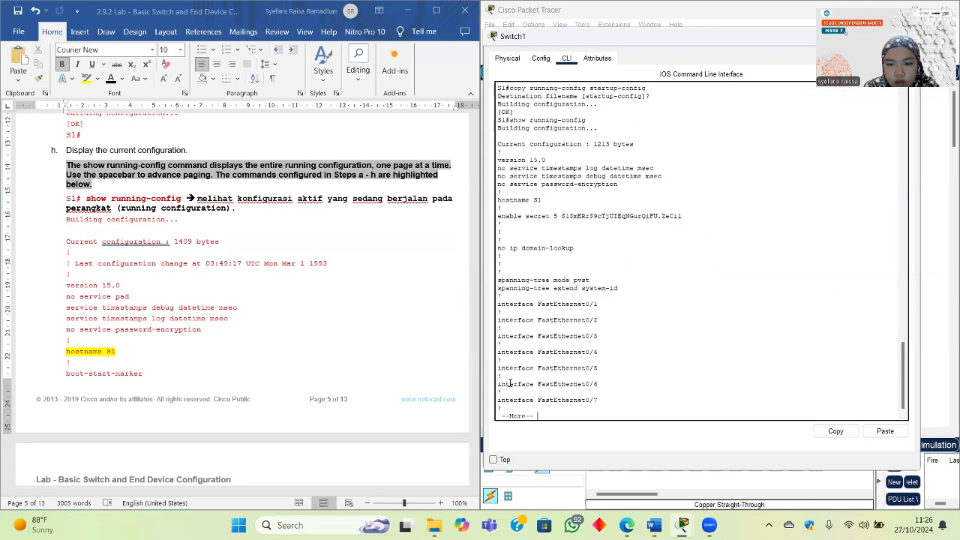
{"action": "key", "text": "Return"}
{"action": "key", "text": "Return"}
{"action": "key", "text": "Return"}
{"action": "key", "text": "Return"}
{"action": "key", "text": "Return"}
{"action": "key", "text": "Return"}
{"action": "key", "text": "Return"}
{"action": "key", "text": "Return"}
{"action": "key", "text": "Return"}
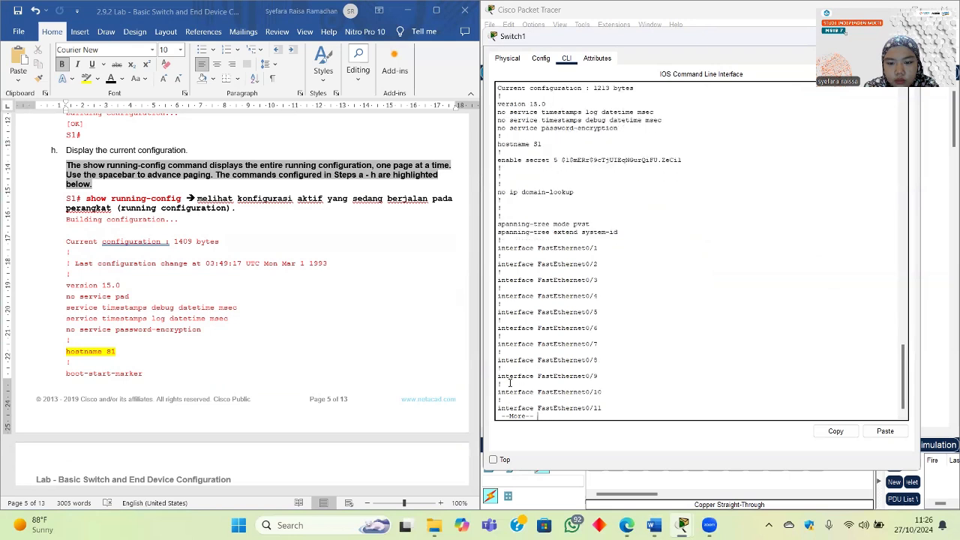
{"action": "key", "text": "Return"}
{"action": "key", "text": "Return"}
{"action": "key", "text": "Return"}
{"action": "key", "text": "Return"}
{"action": "key", "text": "Return"}
{"action": "key", "text": "Return"}
{"action": "key", "text": "Return"}
{"action": "key", "text": "Return"}
{"action": "key", "text": "Return"}
{"action": "key", "text": "Return"}
{"action": "key", "text": "Return"}
{"action": "key", "text": "Return"}
{"action": "key", "text": "Return"}
{"action": "key", "text": "Return"}
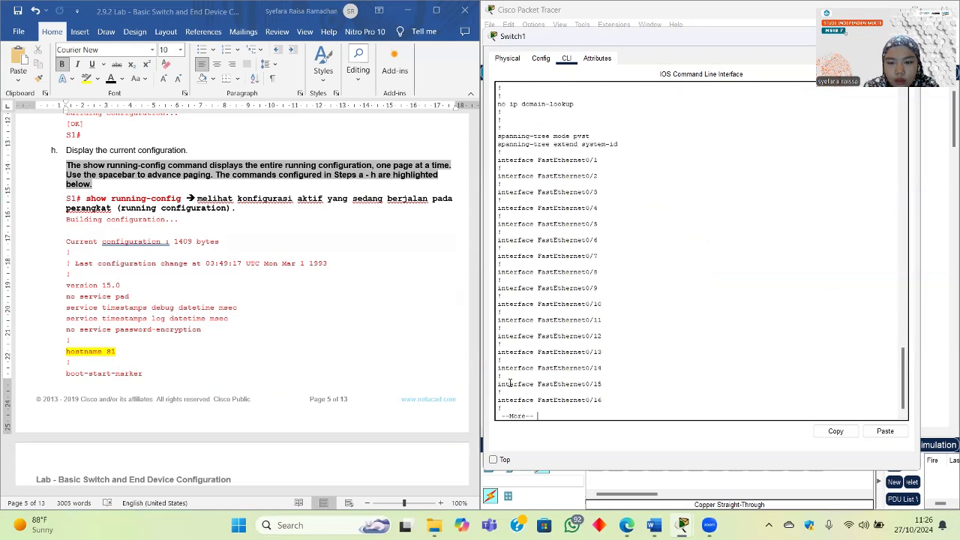
{"action": "key", "text": "Return"}
{"action": "key", "text": "Return"}
{"action": "key", "text": "Return"}
{"action": "key", "text": "Return"}
{"action": "key", "text": "Return"}
{"action": "key", "text": "Return"}
{"action": "key", "text": "Return"}
{"action": "key", "text": "Return"}
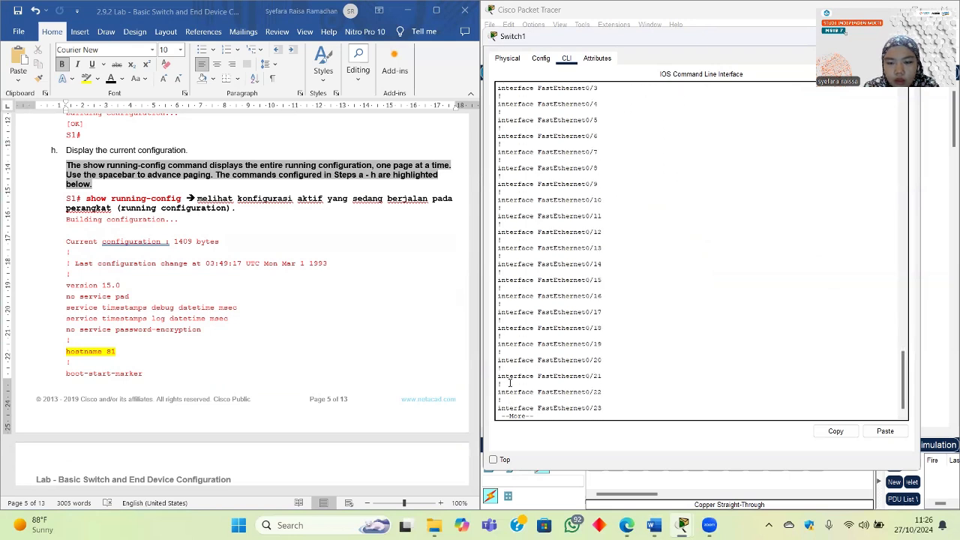
Step: Continue through Vlan1's 192.168.1.1 address, the MOTD banner, and the console and vty lines
{"action": "key", "text": "Return"}
{"action": "key", "text": "Return"}
{"action": "key", "text": "Return"}
{"action": "key", "text": "Return"}
{"action": "key", "text": "Return"}
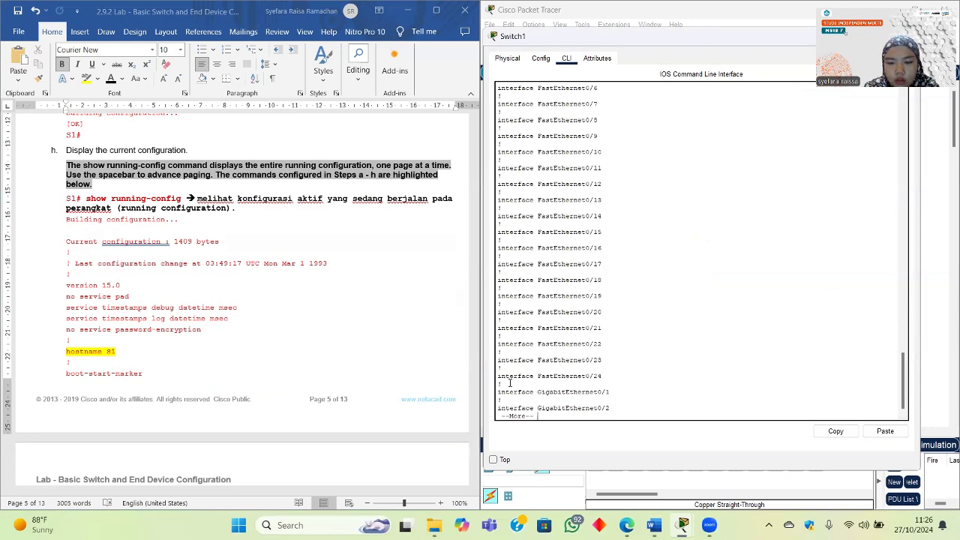
{"action": "key", "text": "Return"}
{"action": "key", "text": "Return"}
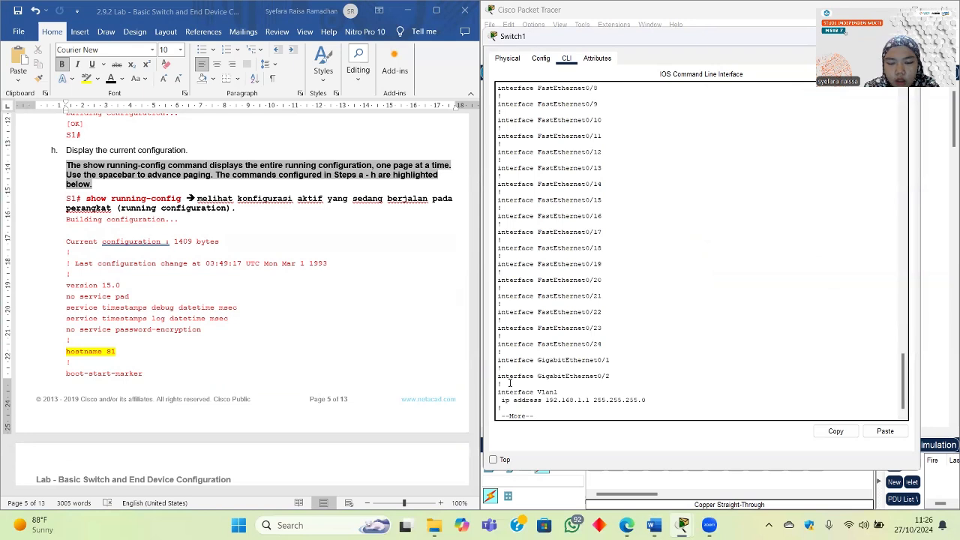
{"action": "key", "text": "Return"}
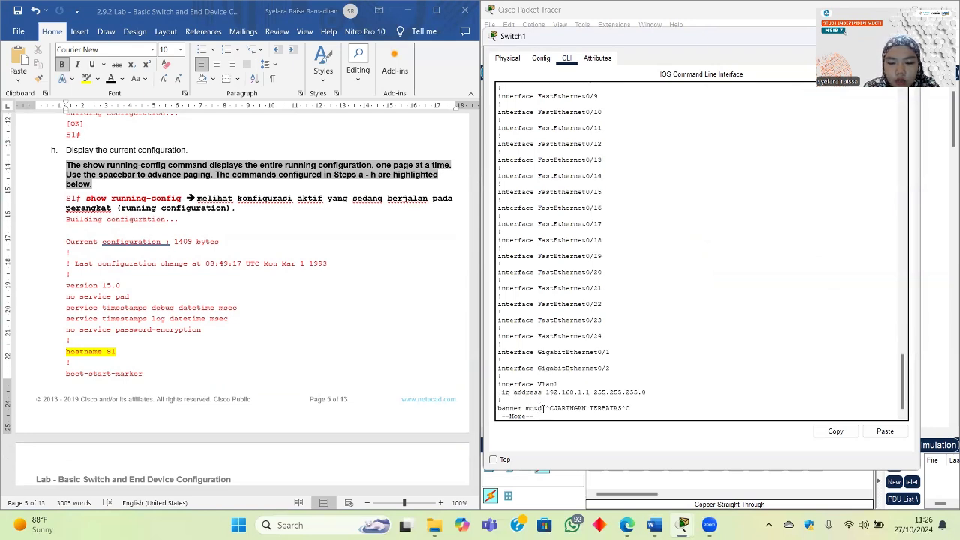
{"action": "key", "text": "Return"}
{"action": "key", "text": "Return"}
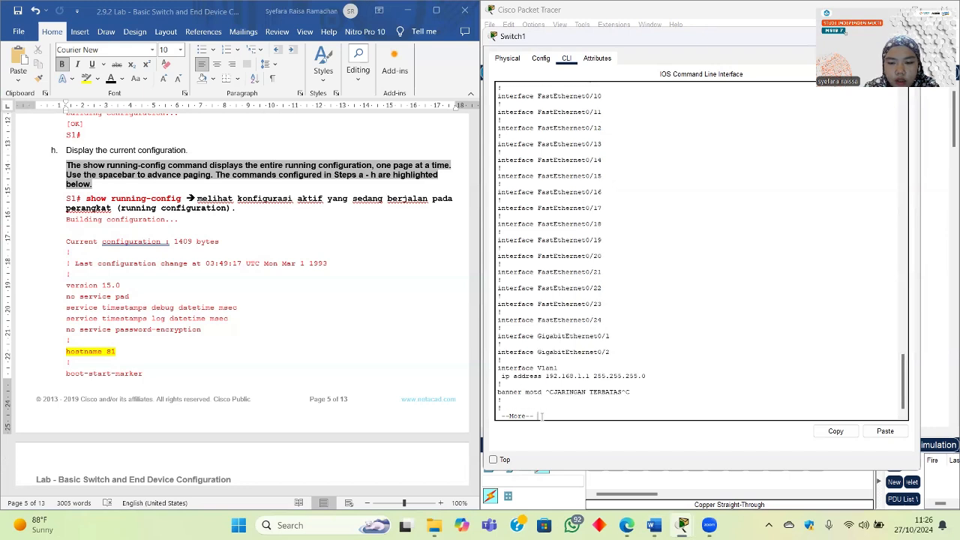
{"action": "key", "text": "Return"}
{"action": "key", "text": "Return"}
{"action": "key", "text": "Return"}
{"action": "key", "text": "Return"}
{"action": "key", "text": "Return"}
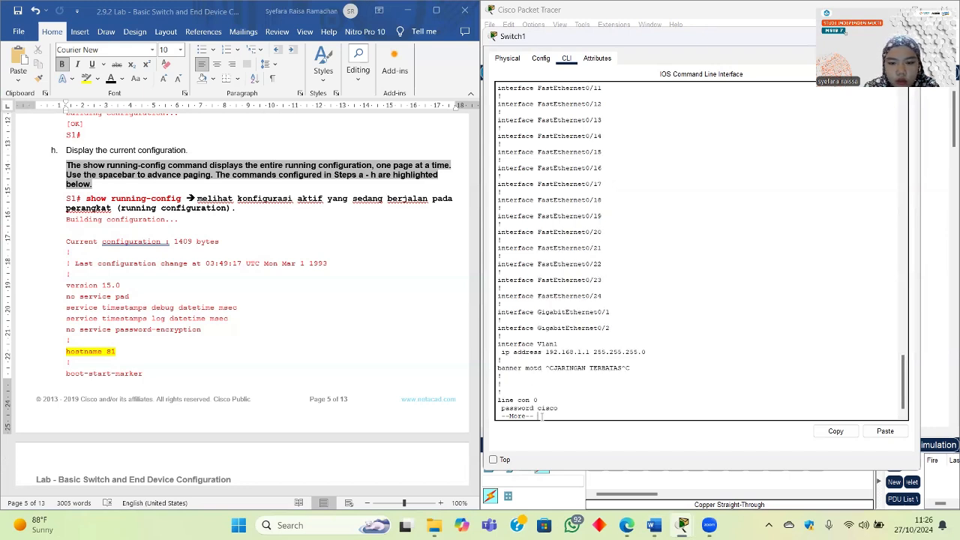
{"action": "key", "text": "Return"}
{"action": "key", "text": "Return"}
{"action": "key", "text": "Return"}
{"action": "key", "text": "Return"}
{"action": "key", "text": "Return"}
{"action": "key", "text": "Return"}
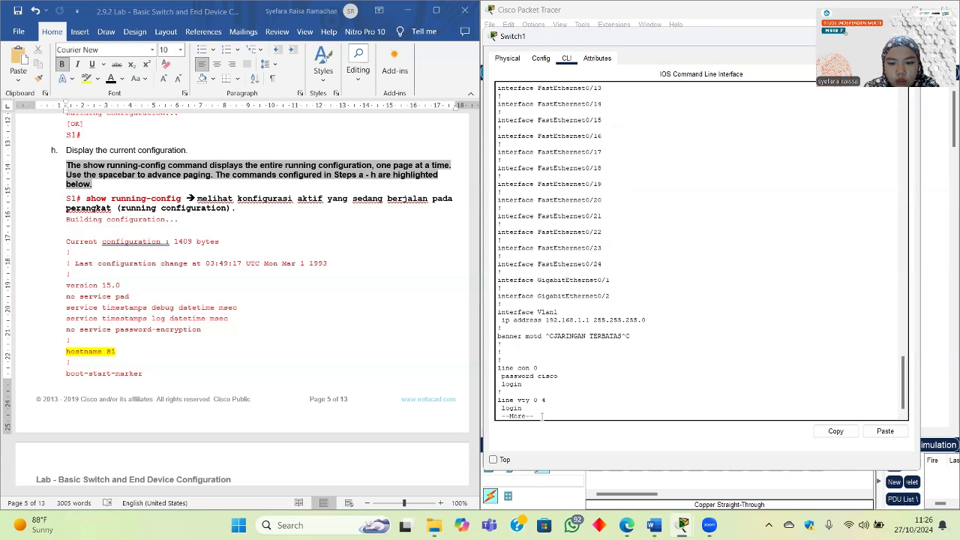
{"action": "key", "text": "Return"}
{"action": "key", "text": "Return"}
{"action": "key", "text": "Return"}
{"action": "key", "text": "Return"}
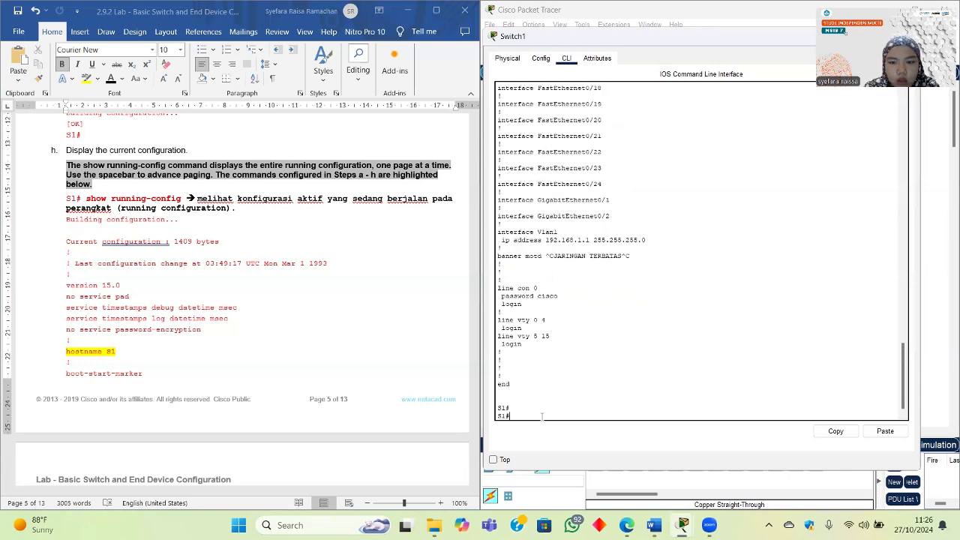
{"action": "scroll", "coordinate": [306, 318], "scroll_direction": "down", "scroll_amount": 5}
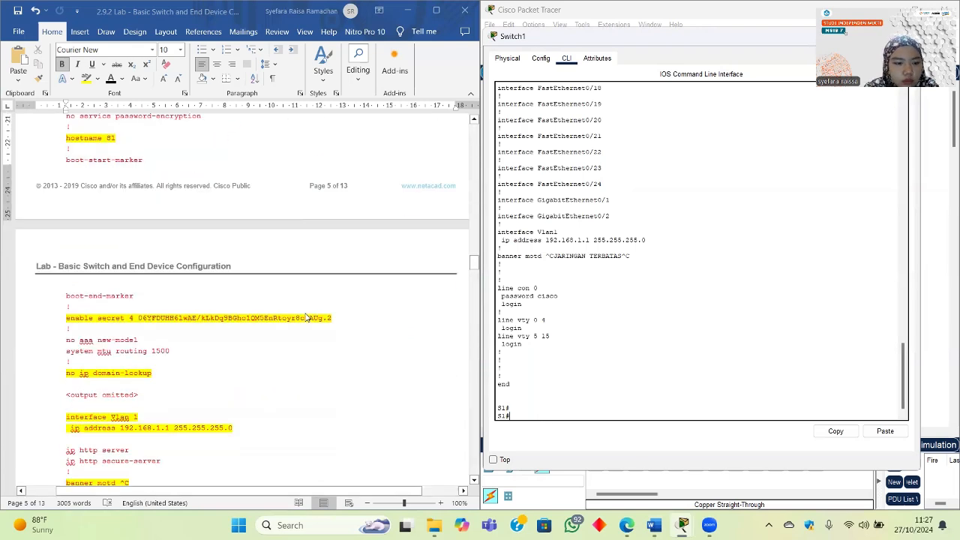
{"action": "scroll", "coordinate": [306, 317], "scroll_direction": "down", "scroll_amount": 2}
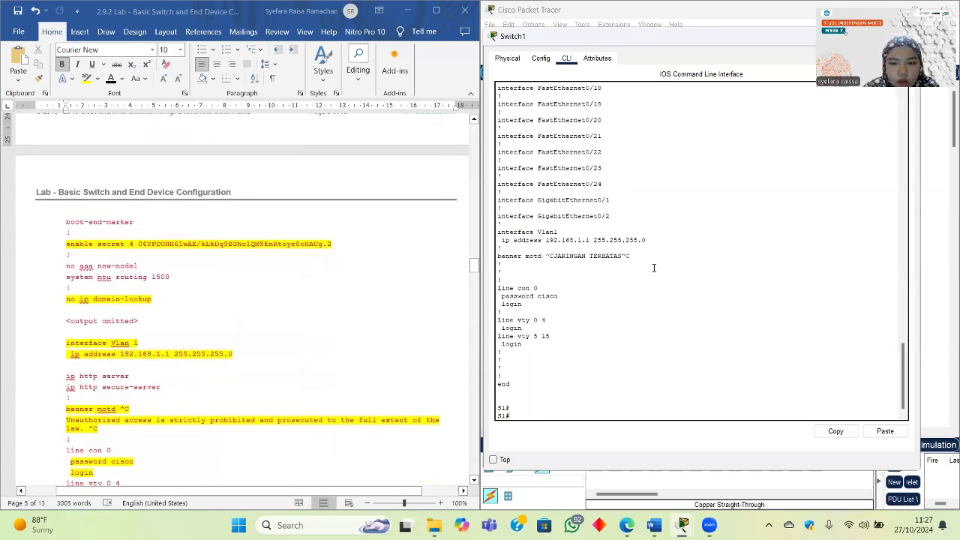
{"action": "scroll", "coordinate": [654, 267], "scroll_direction": "down", "scroll_amount": 1}
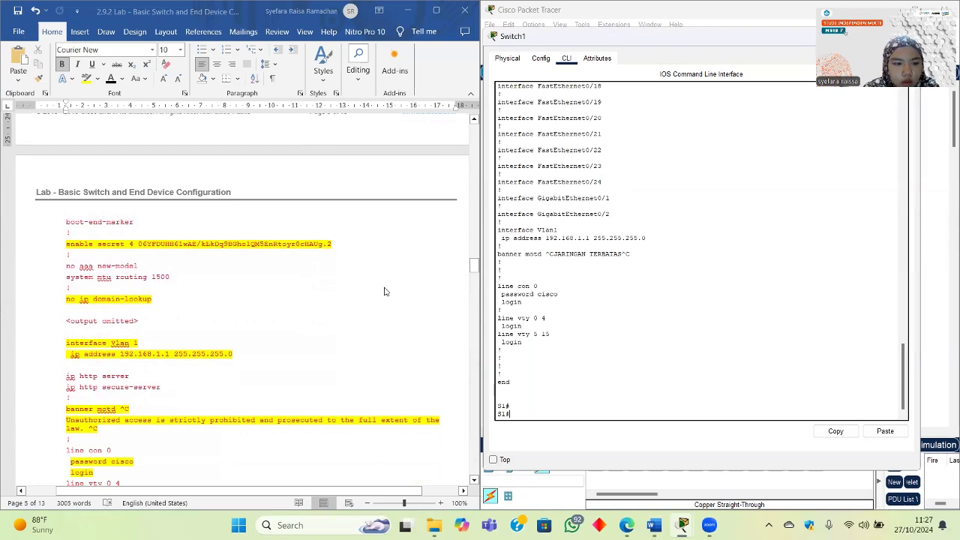
{"action": "scroll", "coordinate": [583, 327], "scroll_direction": "up", "scroll_amount": 10}
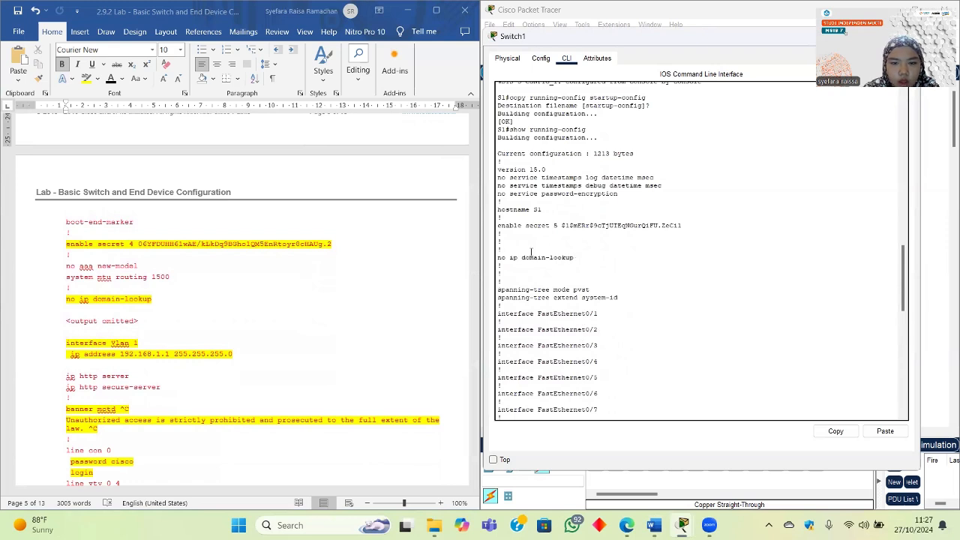
{"action": "left_click_drag", "start_coordinate": [601, 231], "coordinate": [513, 230]}
{"action": "scroll", "coordinate": [538, 228], "scroll_direction": "up", "scroll_amount": 1}
{"action": "scroll", "coordinate": [561, 329], "scroll_direction": "down", "scroll_amount": 4}
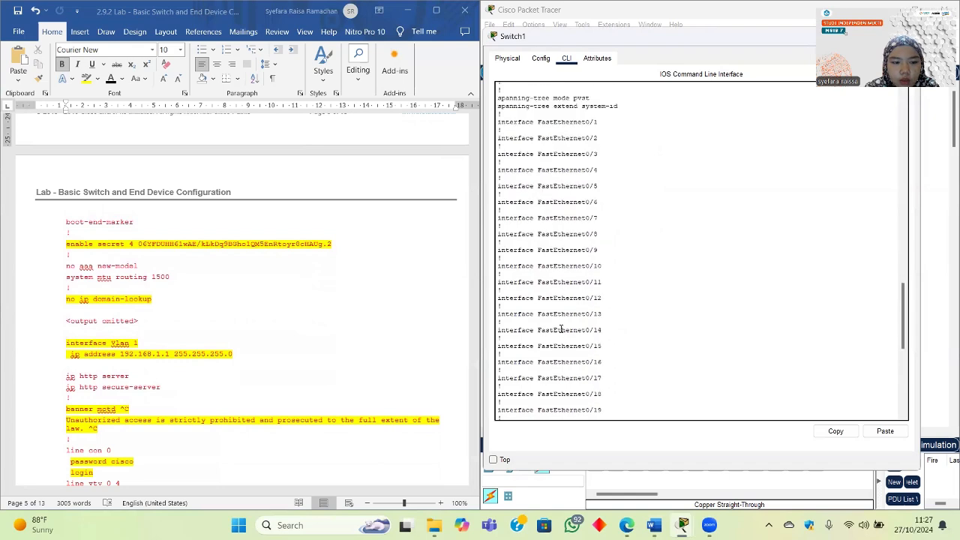
{"action": "scroll", "coordinate": [561, 329], "scroll_direction": "down", "scroll_amount": 8}
{"action": "scroll", "coordinate": [250, 355], "scroll_direction": "down", "scroll_amount": 2}
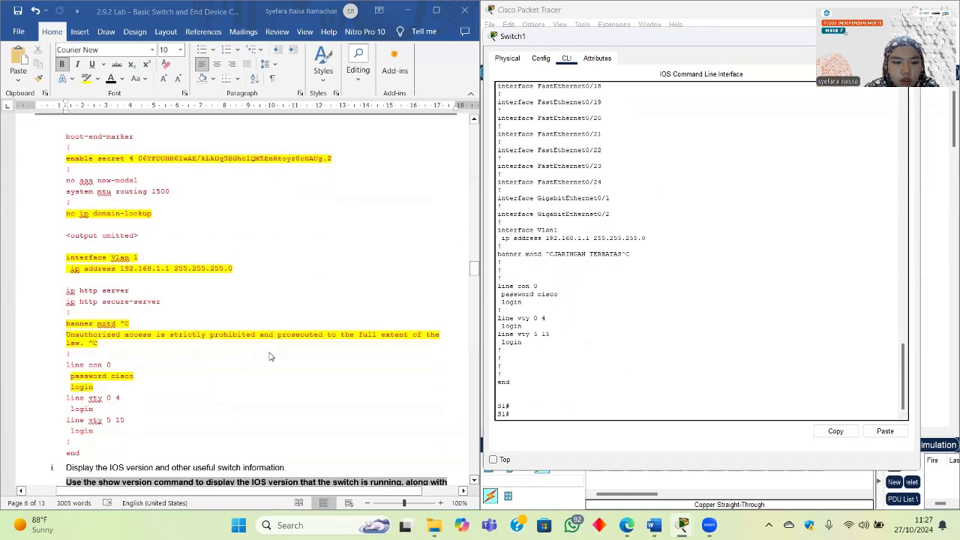
{"action": "scroll", "coordinate": [270, 357], "scroll_direction": "down", "scroll_amount": 6}
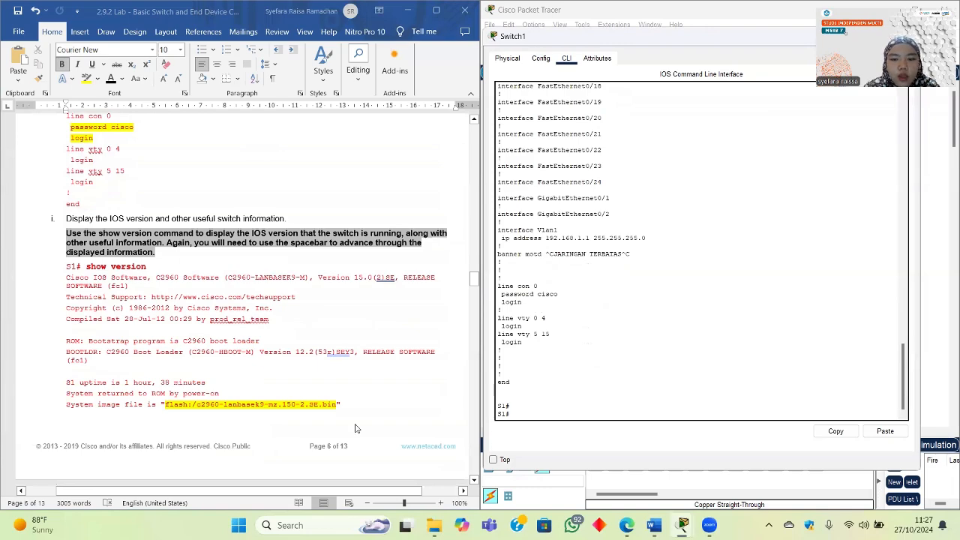
{"action": "scroll", "coordinate": [356, 428], "scroll_direction": "down", "scroll_amount": 18}
{"action": "scroll", "coordinate": [356, 427], "scroll_direction": "down", "scroll_amount": 5}
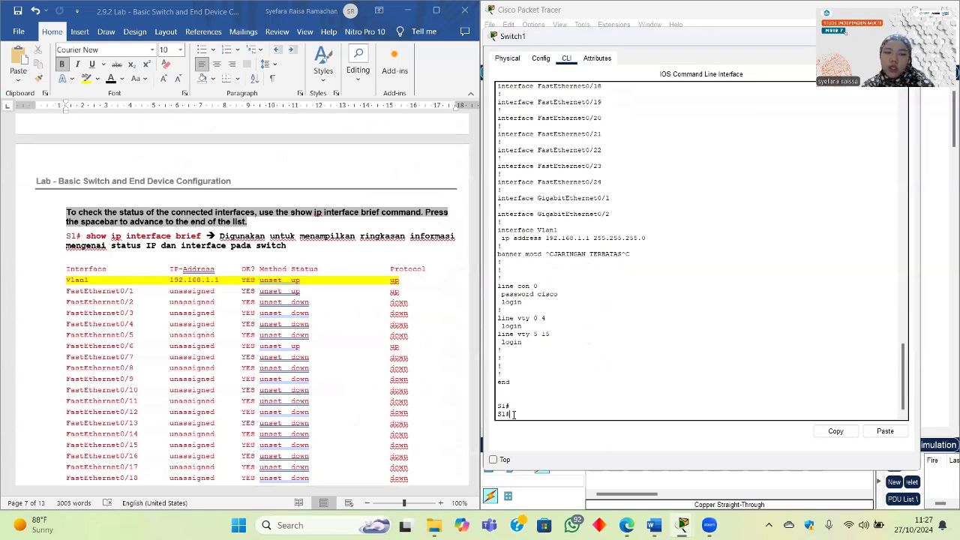
Step: Run show ip interface brief and page through it, showing Vlan1 192.168.1.1 up/up
{"action": "type", "text": "w"}
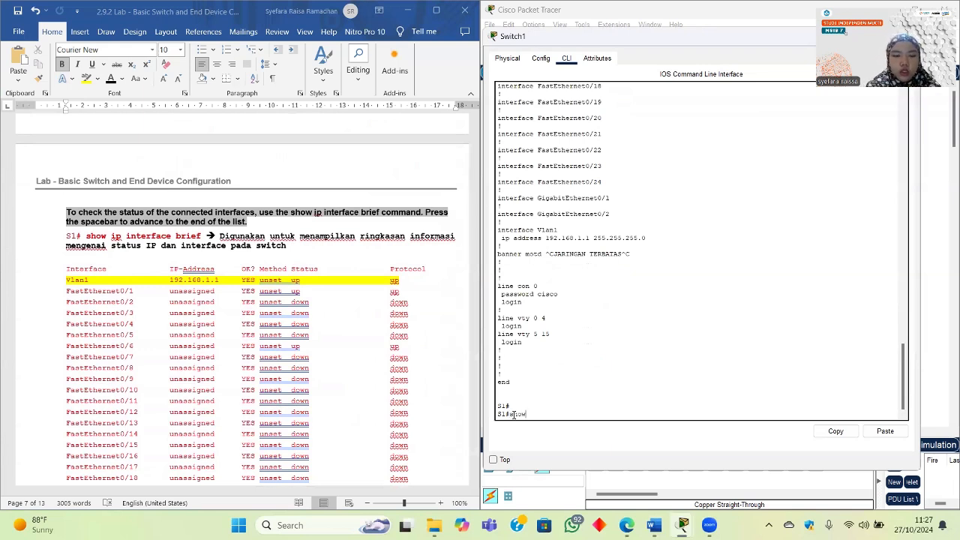
{"action": "type", "text": " ip inte"}
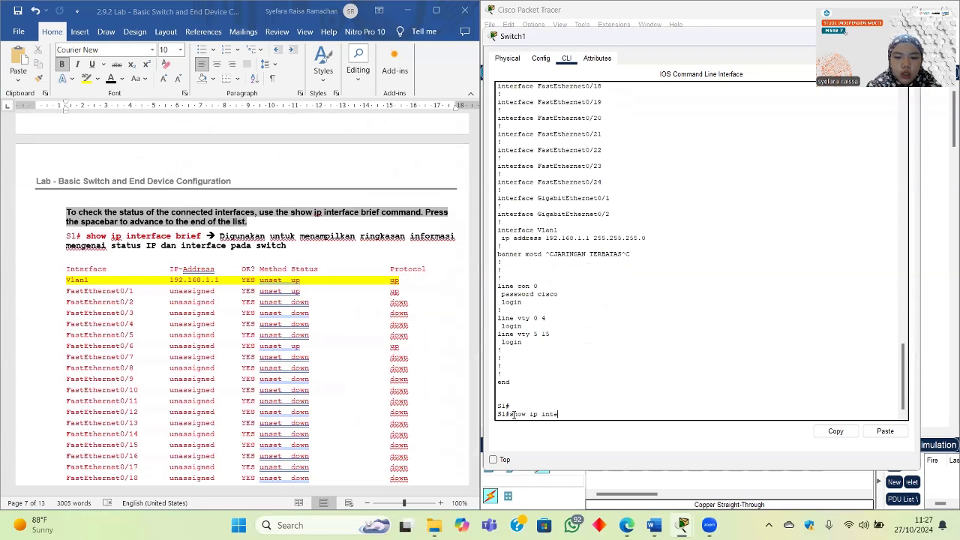
{"action": "type", "text": "rface br"}
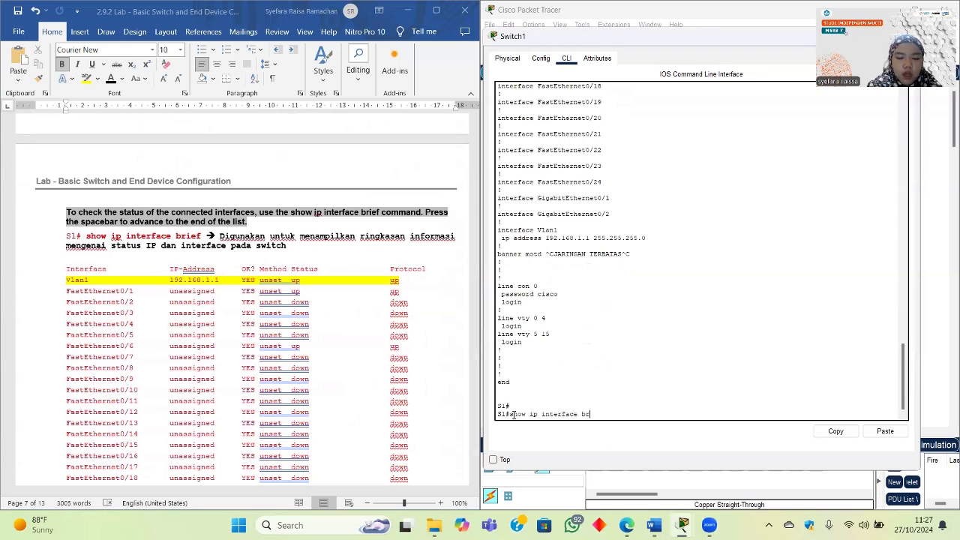
{"action": "type", "text": "ief"}
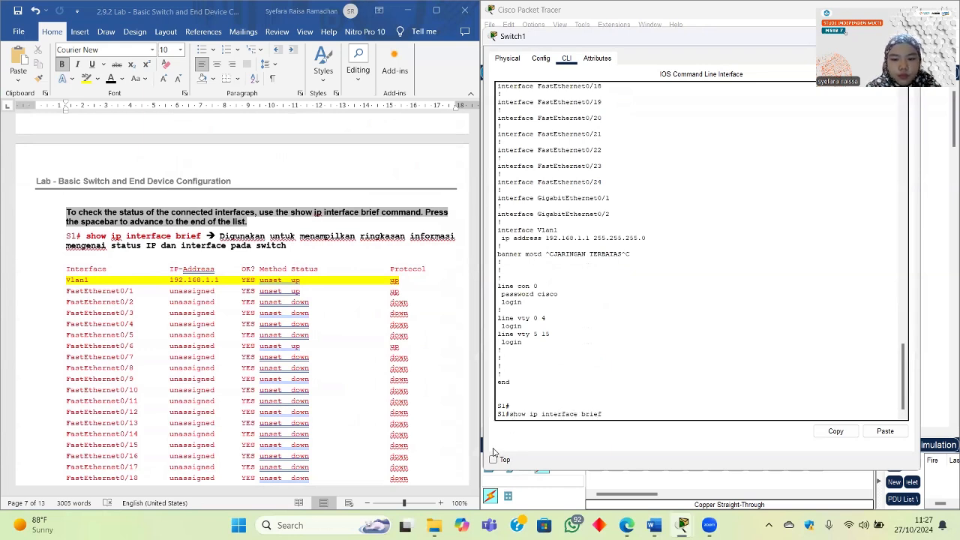
{"action": "key", "text": "Return"}
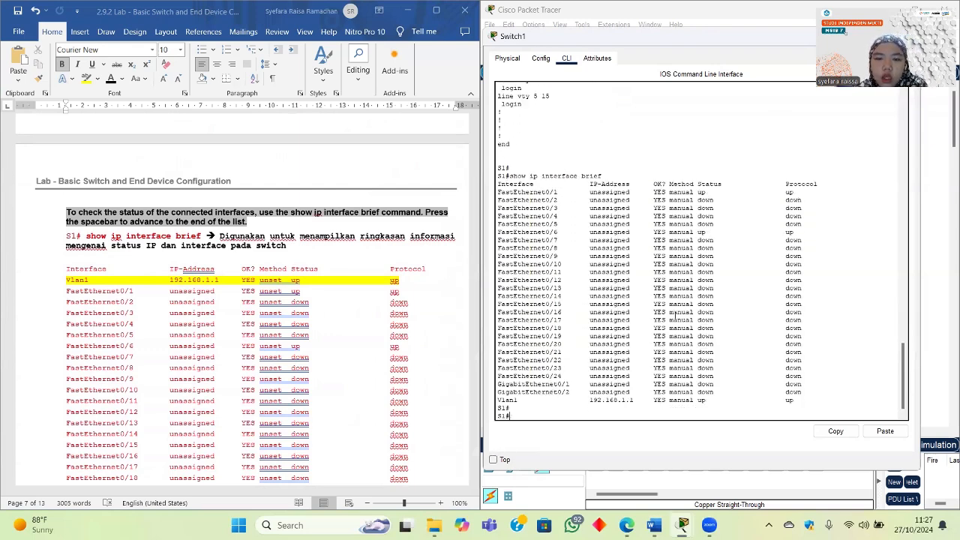
{"action": "key", "text": "space"}
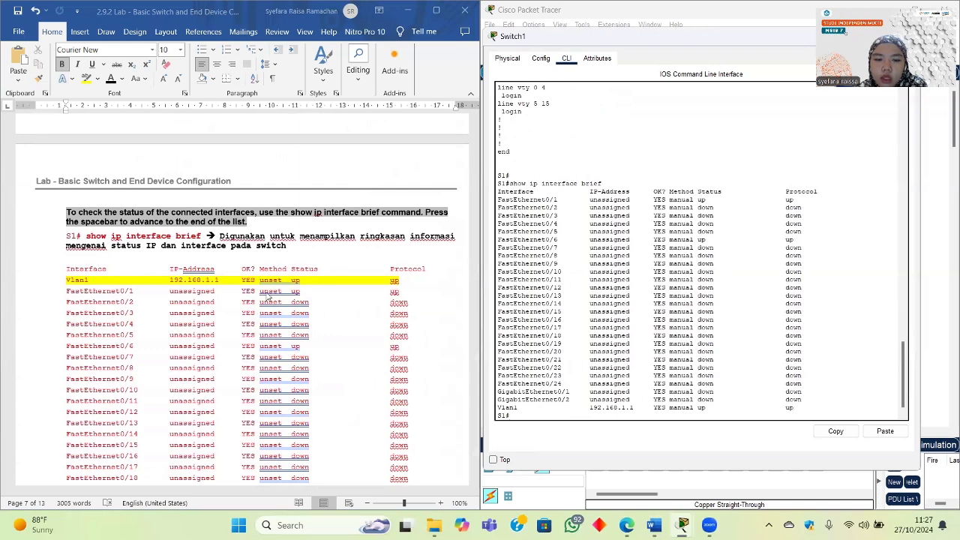
{"action": "scroll", "coordinate": [421, 326], "scroll_direction": "down", "scroll_amount": 2}
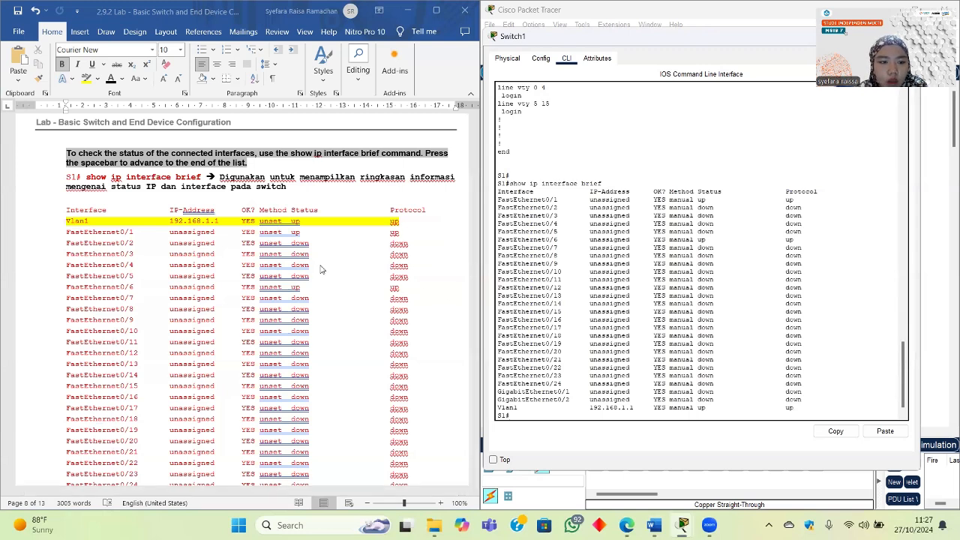
{"action": "scroll", "coordinate": [323, 273], "scroll_direction": "down", "scroll_amount": 1}
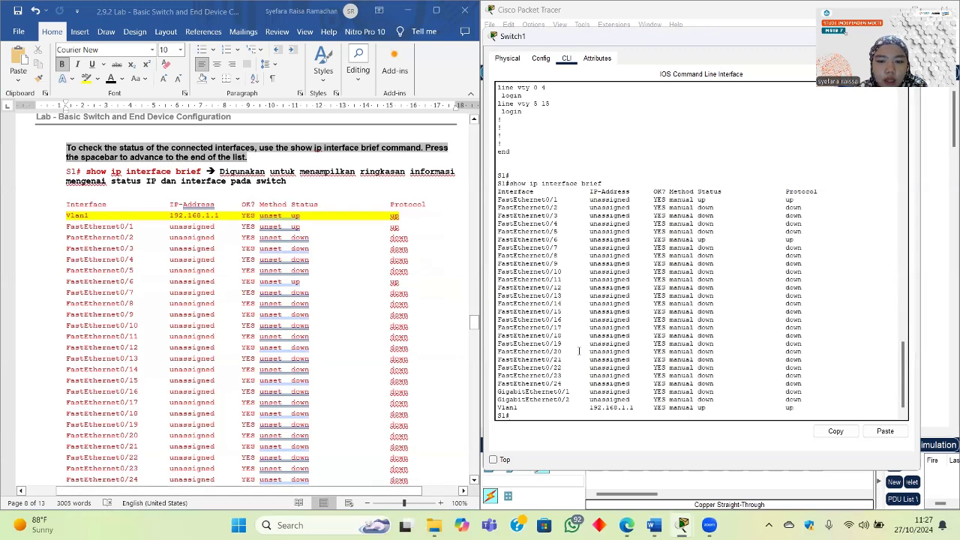
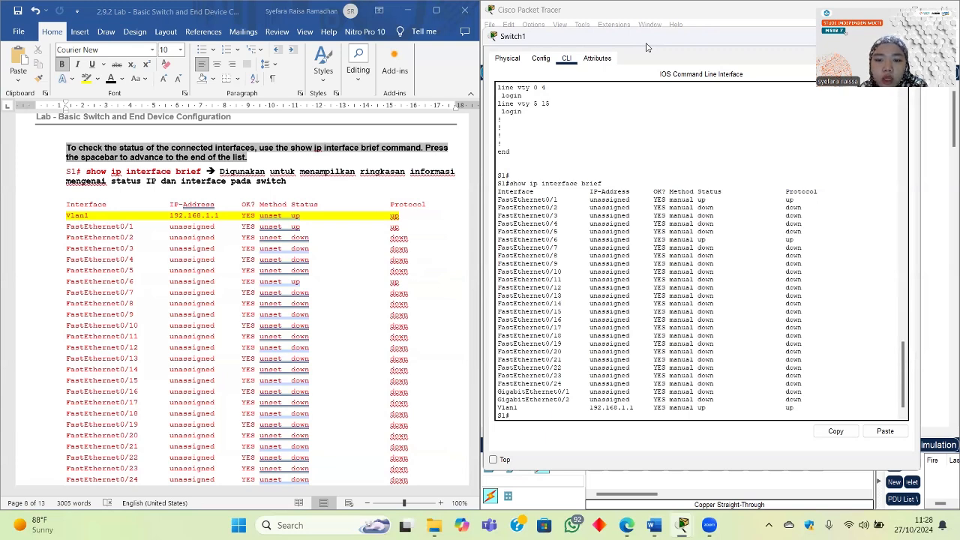
Step: Review S1's interface summary, then move Switch1's console aside and minimize it to show the topology
{"action": "left_click_drag", "start_coordinate": [647, 45], "coordinate": [618, 70]}
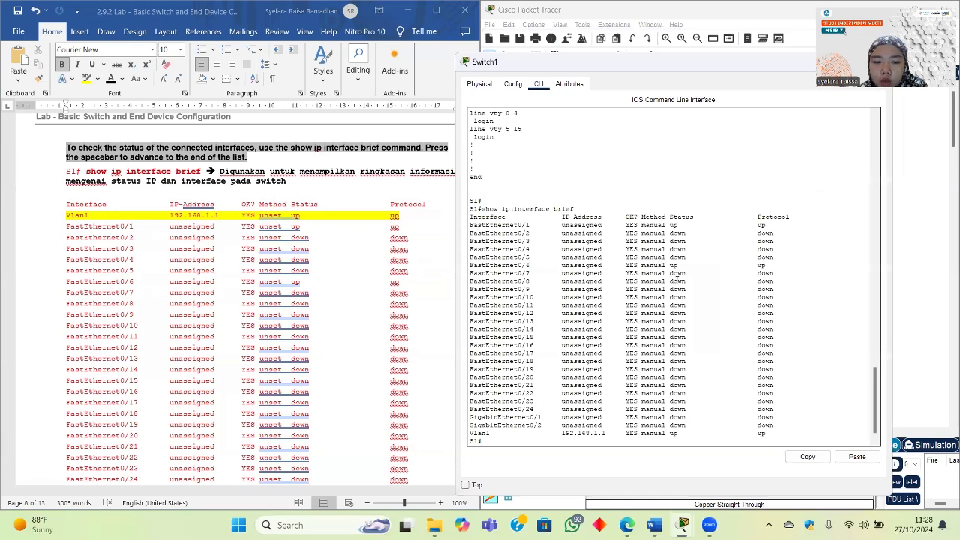
{"action": "scroll", "coordinate": [269, 298], "scroll_direction": "down", "scroll_amount": 2}
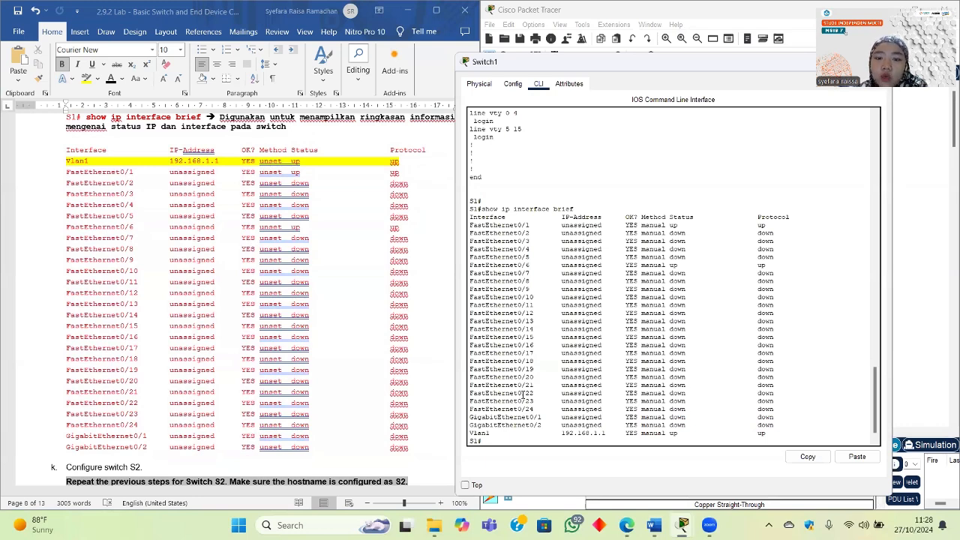
{"action": "scroll", "coordinate": [149, 392], "scroll_direction": "down", "scroll_amount": 10}
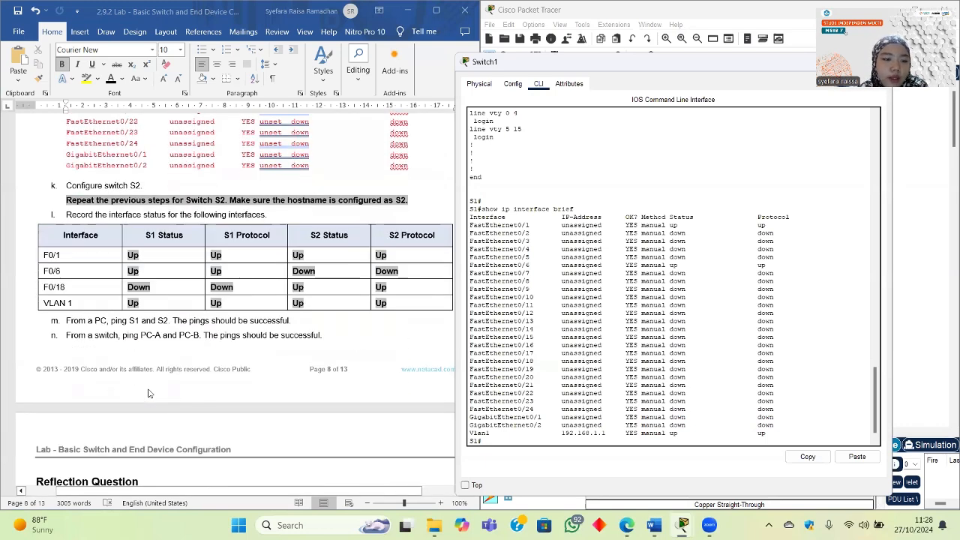
{"action": "scroll", "coordinate": [150, 392], "scroll_direction": "up", "scroll_amount": 10}
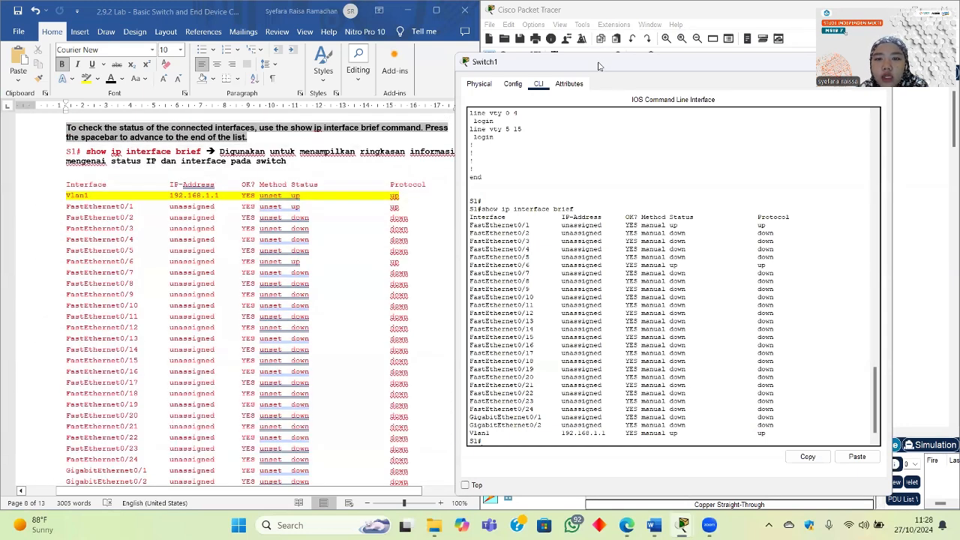
{"action": "left_click_drag", "start_coordinate": [598, 66], "coordinate": [435, 204]}
{"action": "left_click", "coordinate": [664, 205]}
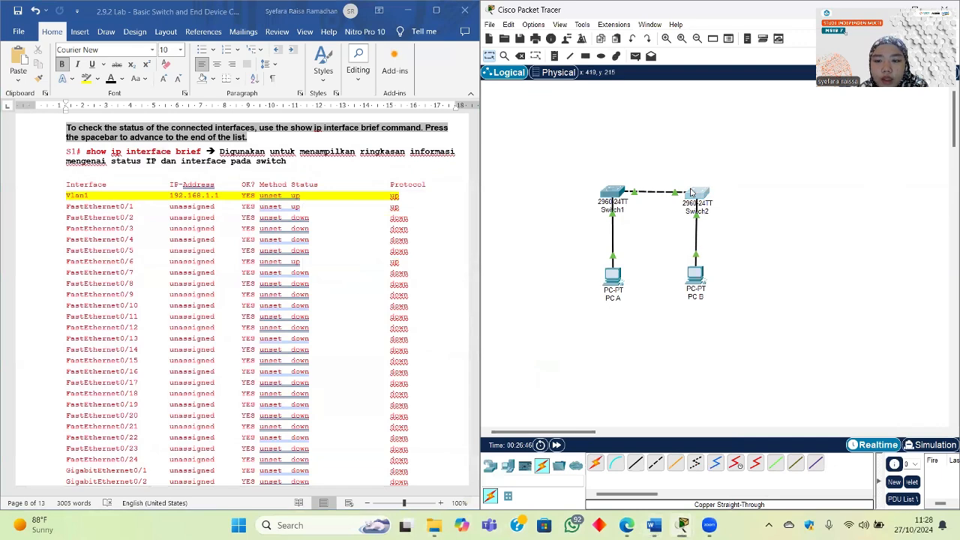
Step: Open Switch2's CLI maximized, then restore Switch1's console with its interface summary
{"action": "left_click", "coordinate": [694, 190]}
{"action": "scroll", "coordinate": [229, 210], "scroll_direction": "up", "scroll_amount": 7}
{"action": "scroll", "coordinate": [229, 213], "scroll_direction": "up", "scroll_amount": 20}
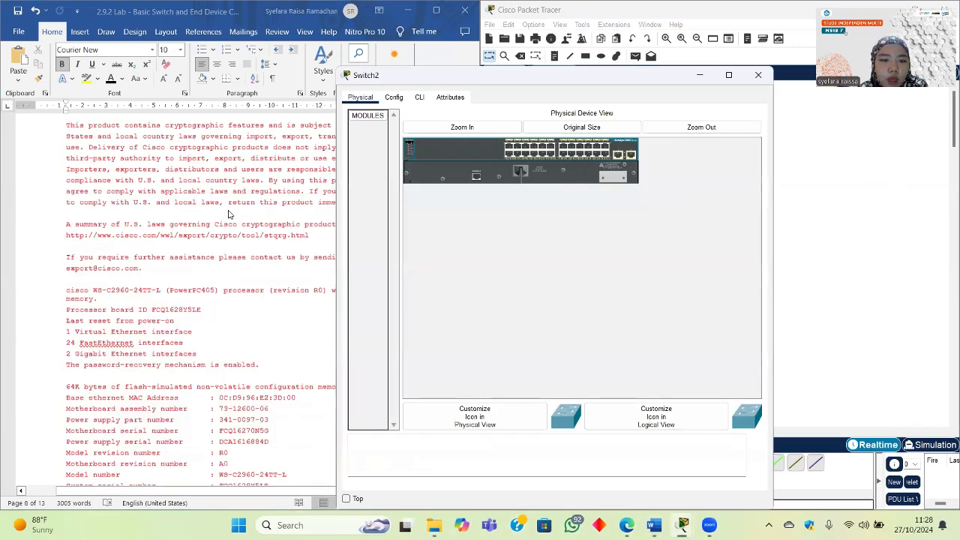
{"action": "left_click", "coordinate": [421, 98]}
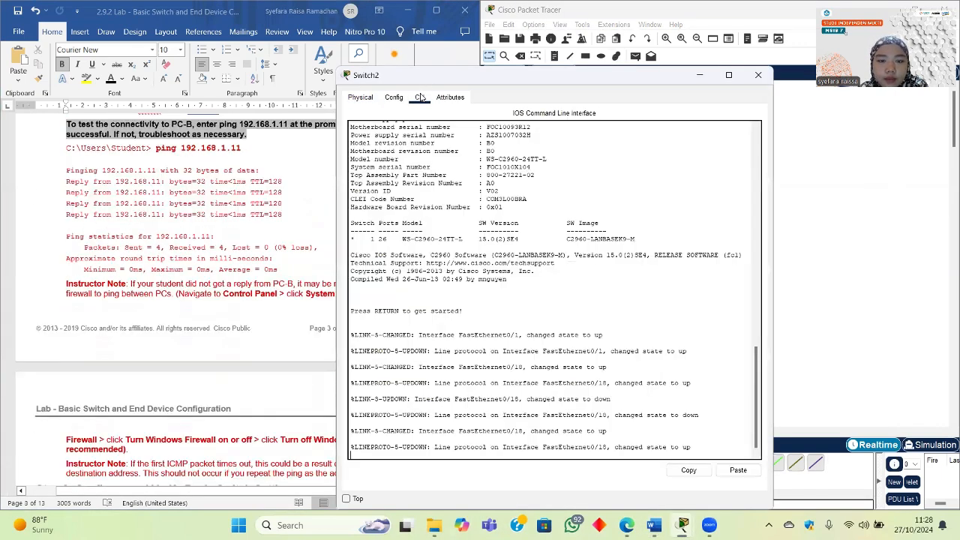
{"action": "left_click", "coordinate": [728, 75]}
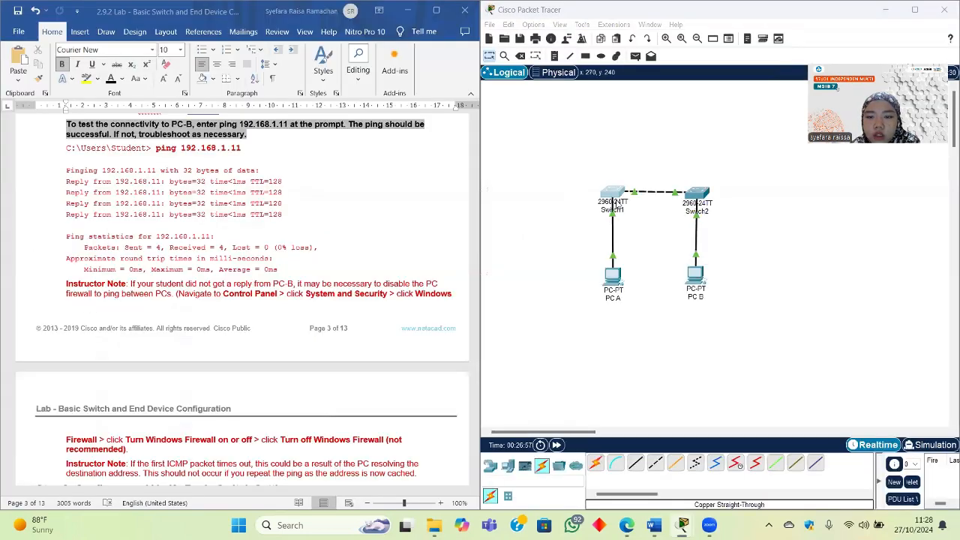
{"action": "left_click", "coordinate": [616, 204]}
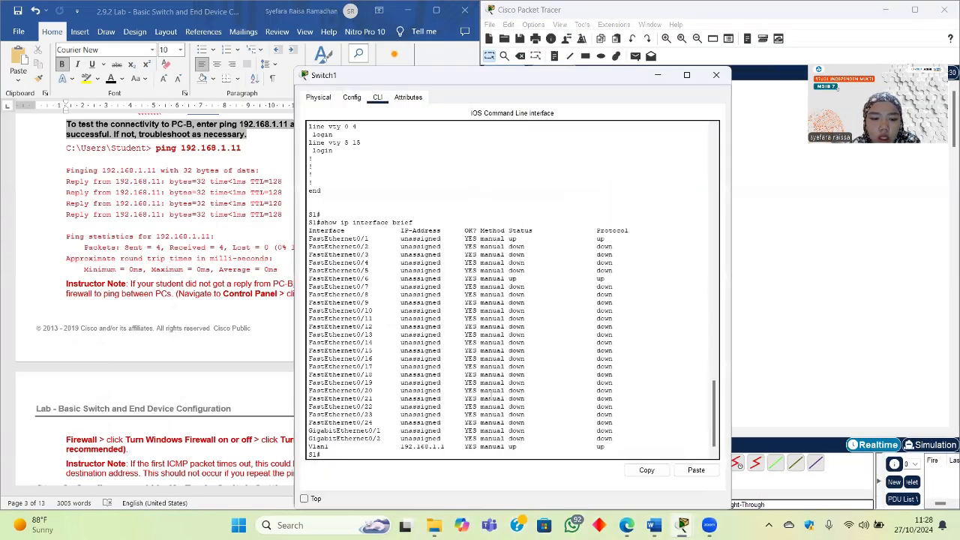
Step: Log out of the S1 console session with exit and review the login screen
{"action": "key", "text": "Return"}
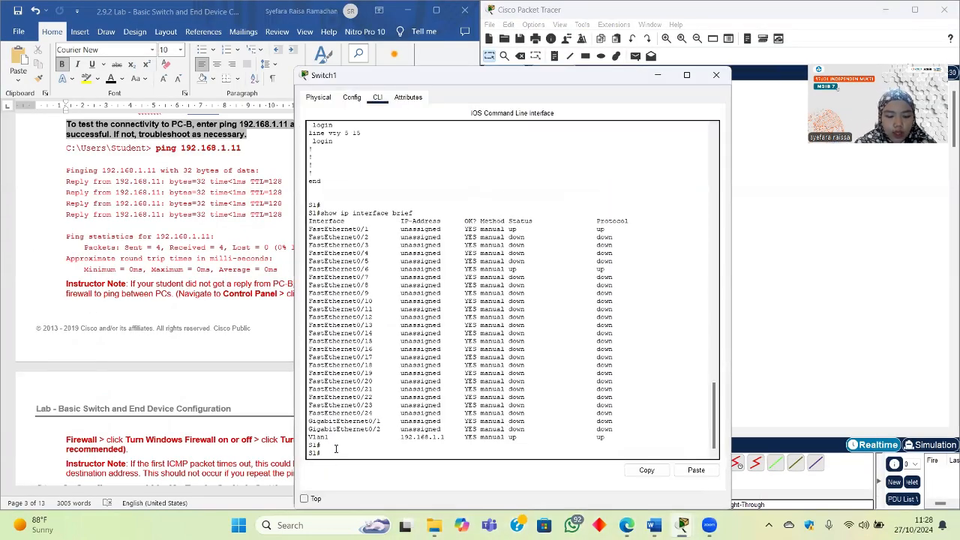
{"action": "key", "text": "Return"}
{"action": "type", "text": "ex"}
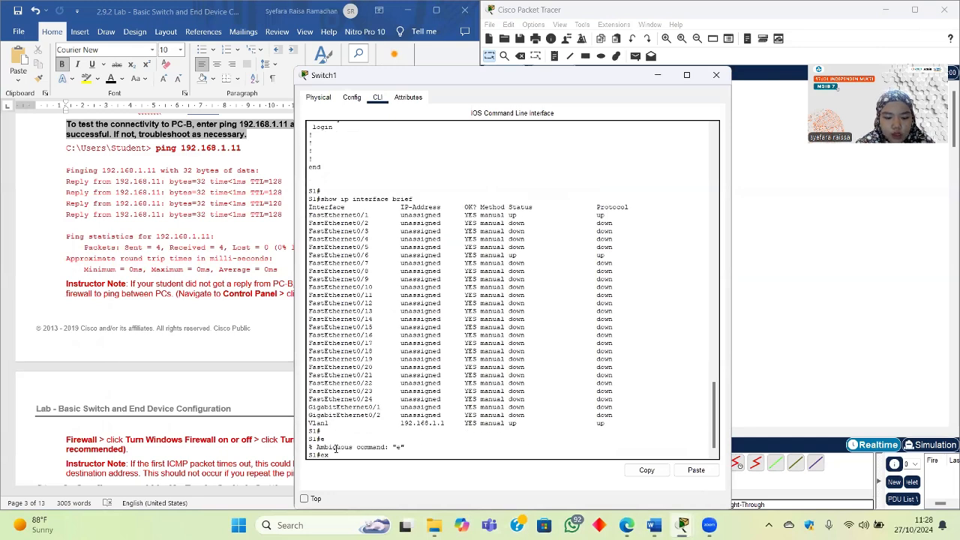
{"action": "type", "text": "it"}
{"action": "key", "text": "Return"}
{"action": "key", "text": "Return"}
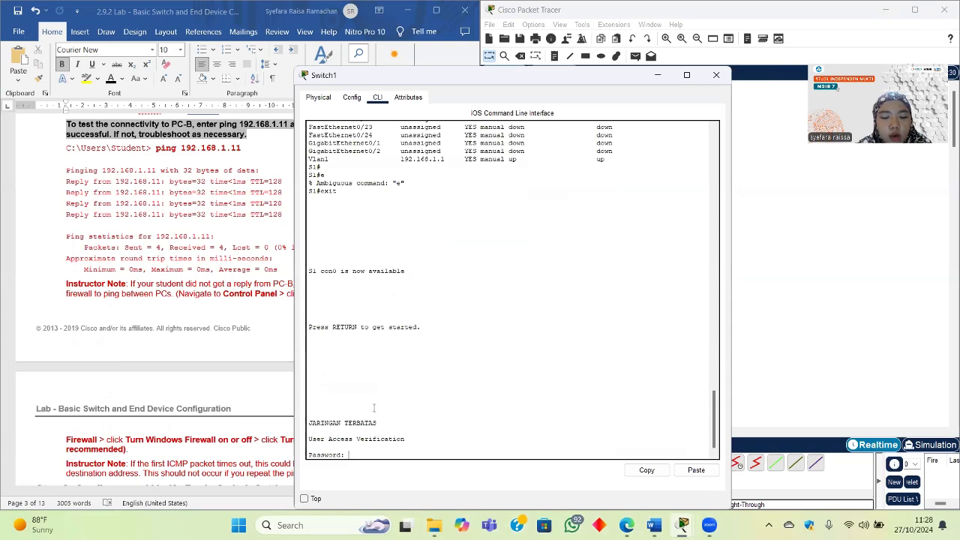
{"action": "scroll", "coordinate": [196, 362], "scroll_direction": "up", "scroll_amount": 15}
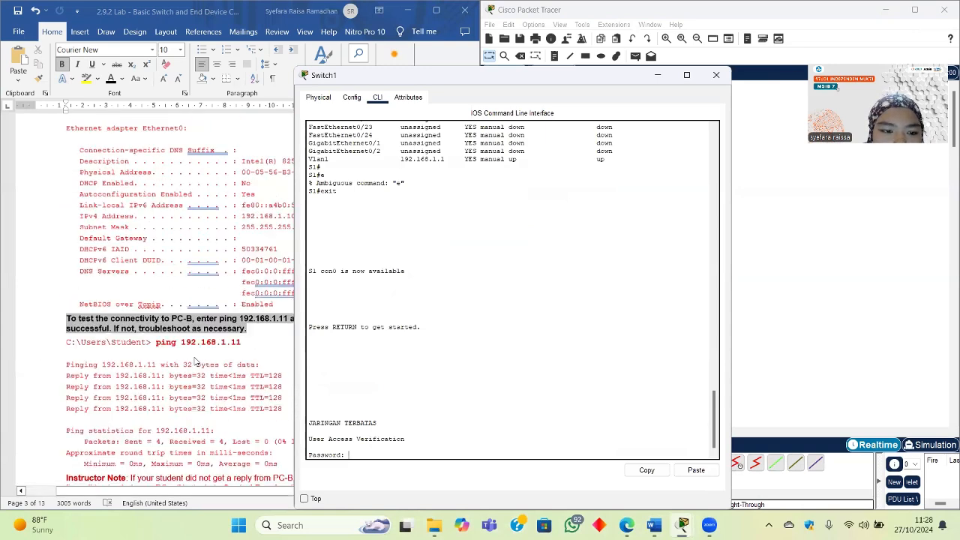
{"action": "scroll", "coordinate": [196, 362], "scroll_direction": "up", "scroll_amount": 20}
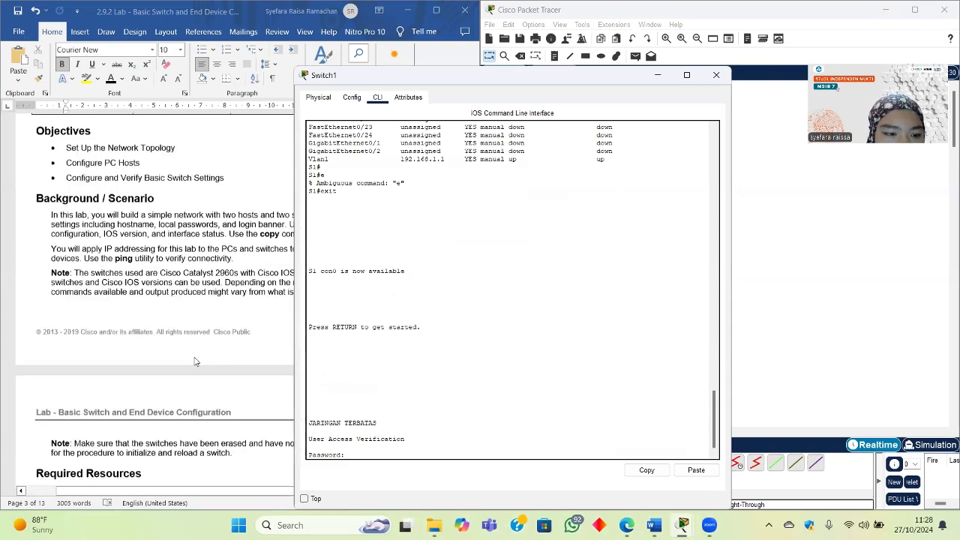
{"action": "scroll", "coordinate": [196, 362], "scroll_direction": "down", "scroll_amount": 5}
{"action": "scroll", "coordinate": [196, 361], "scroll_direction": "down", "scroll_amount": 20}
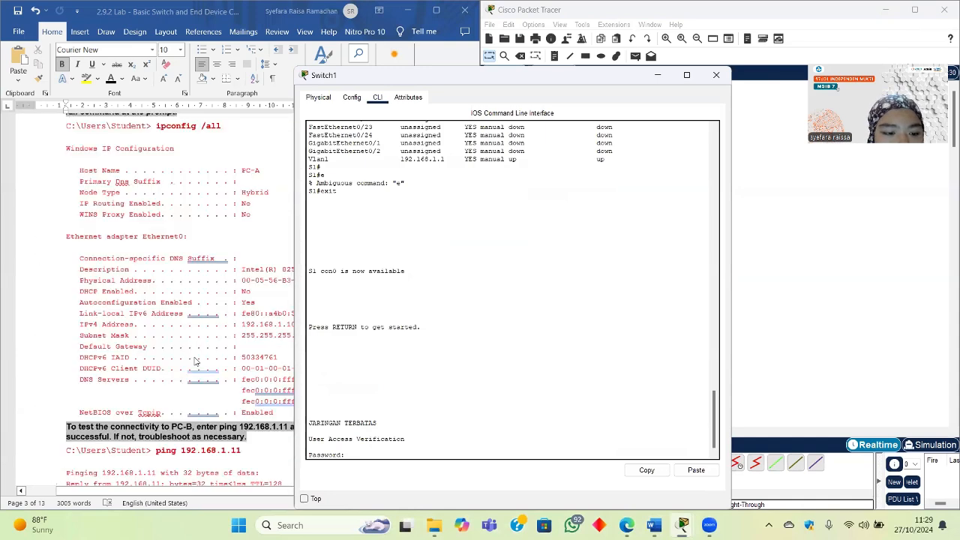
{"action": "scroll", "coordinate": [196, 362], "scroll_direction": "down", "scroll_amount": 1}
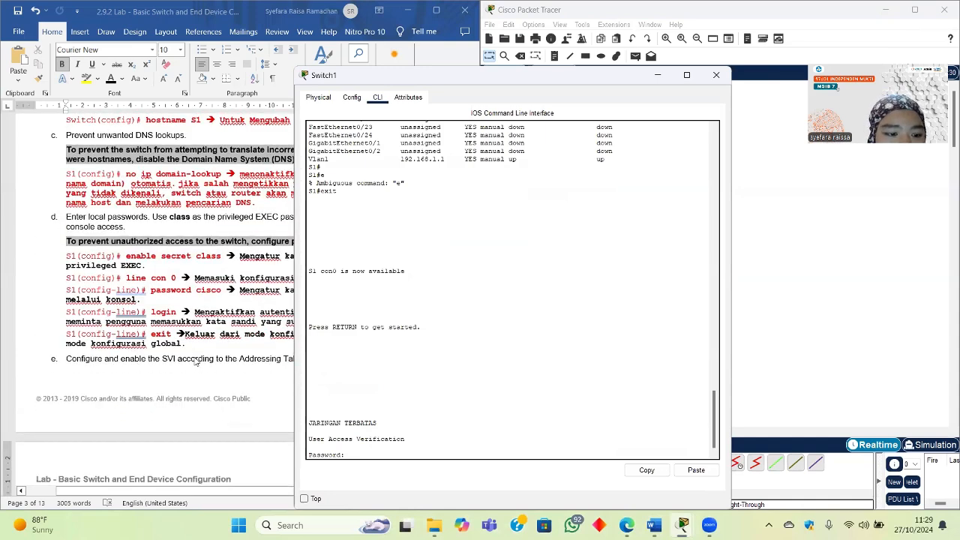
{"action": "scroll", "coordinate": [196, 362], "scroll_direction": "right", "scroll_amount": 2}
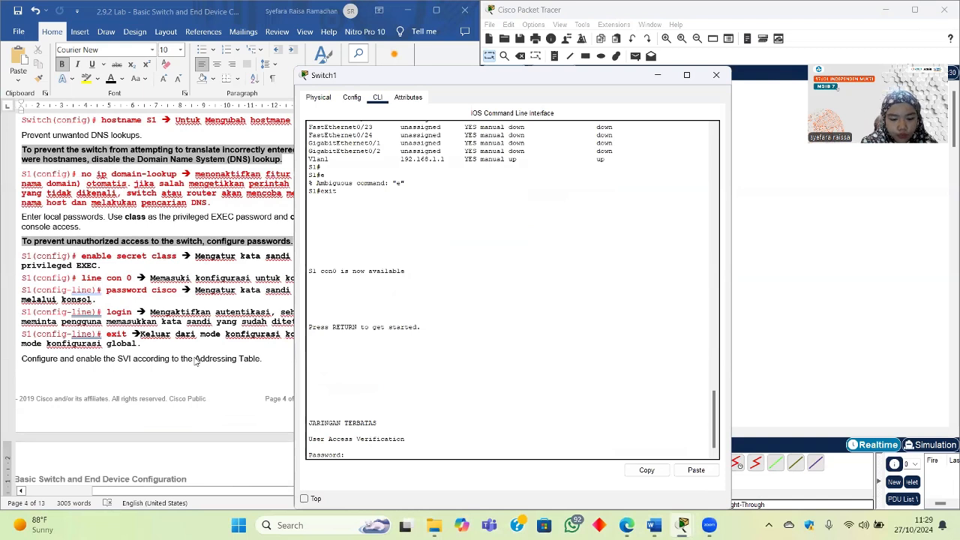
Step: Log back in to S1 with the console password and request privileged mode with en
{"action": "key", "text": "Return"}
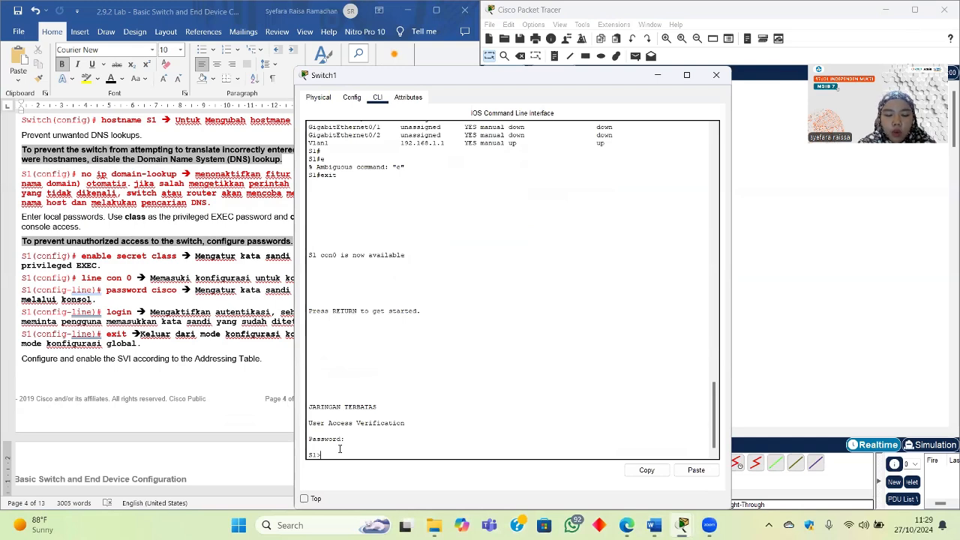
{"action": "type", "text": "en"}
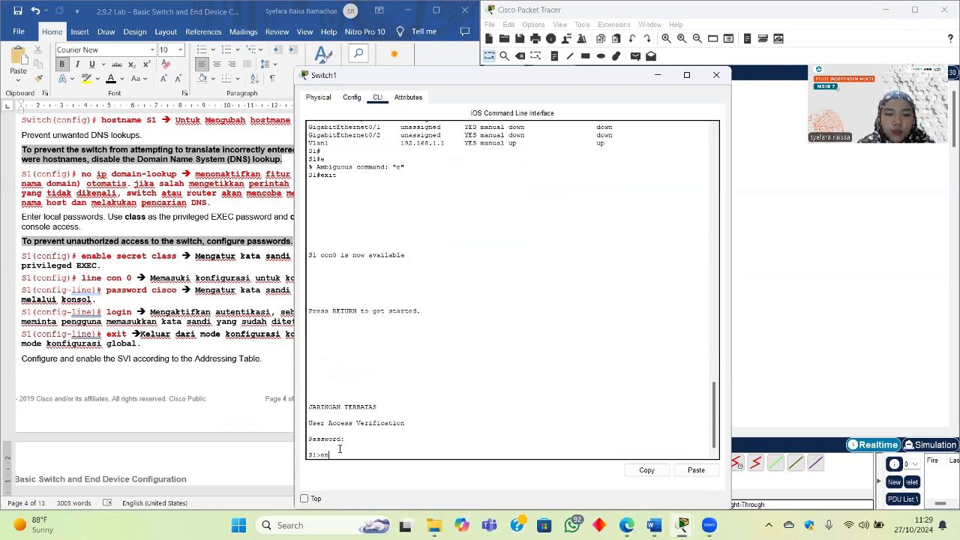
{"action": "scroll", "coordinate": [160, 312], "scroll_direction": "up", "scroll_amount": 15}
{"action": "scroll", "coordinate": [160, 312], "scroll_direction": "down", "scroll_amount": 3}
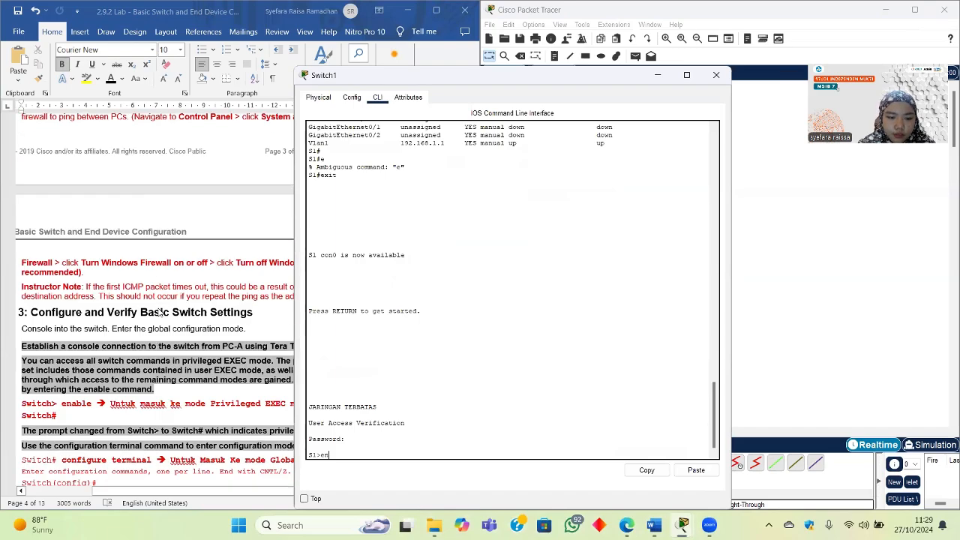
{"action": "scroll", "coordinate": [160, 312], "scroll_direction": "up", "scroll_amount": 15}
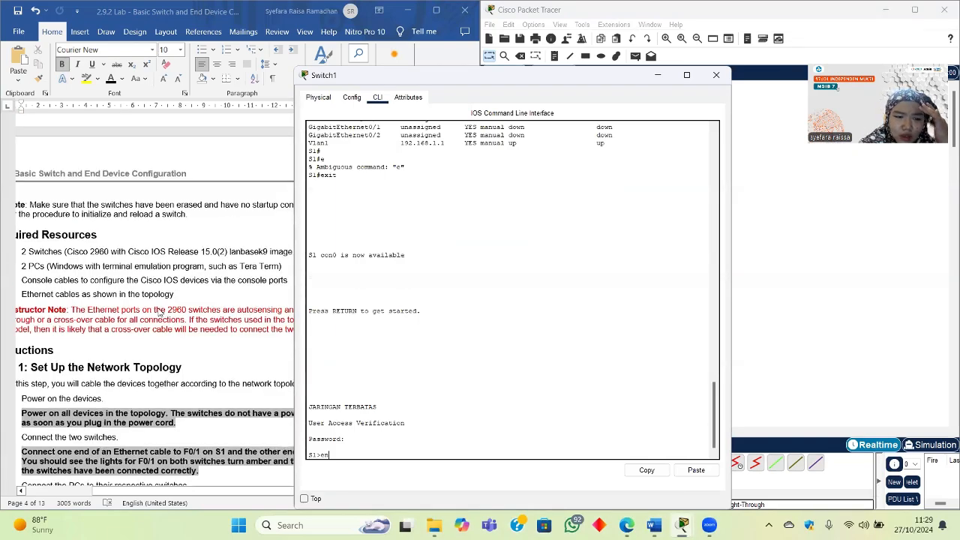
{"action": "scroll", "coordinate": [160, 312], "scroll_direction": "down", "scroll_amount": 15}
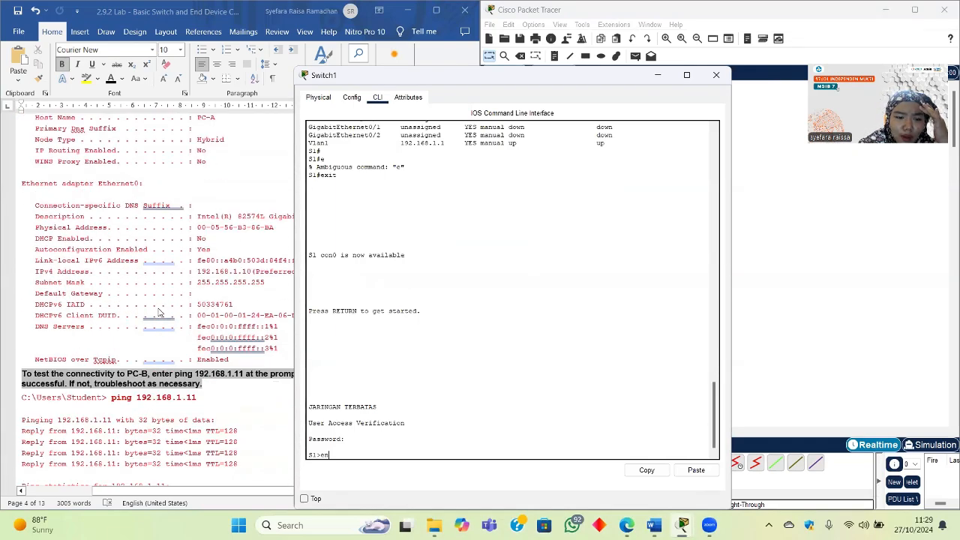
{"action": "scroll", "coordinate": [159, 312], "scroll_direction": "down", "scroll_amount": 10}
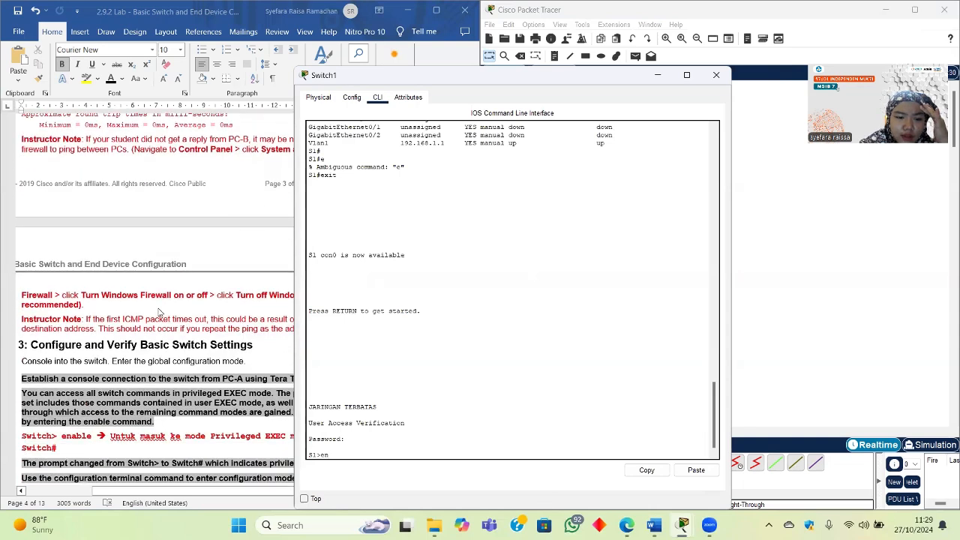
{"action": "scroll", "coordinate": [160, 312], "scroll_direction": "down", "scroll_amount": 2}
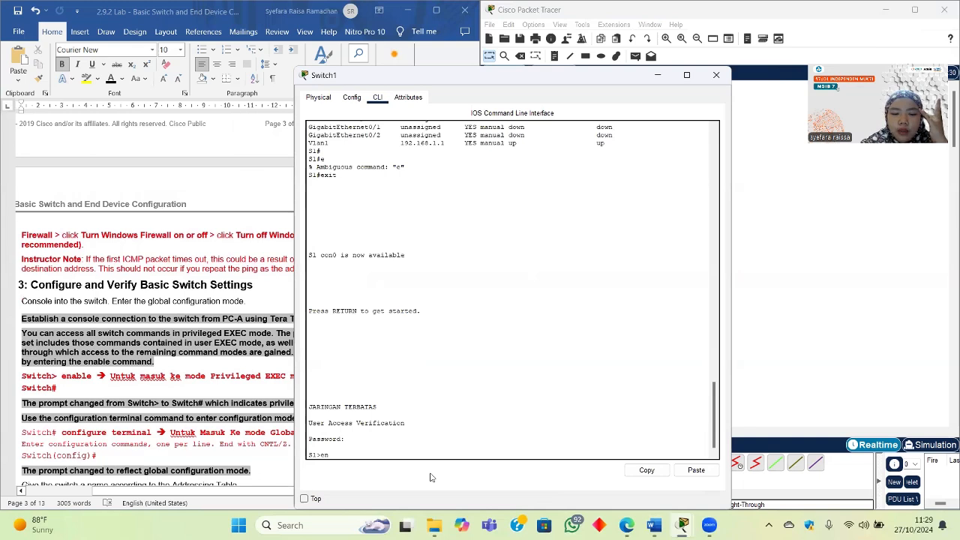
{"action": "key", "text": "Return"}
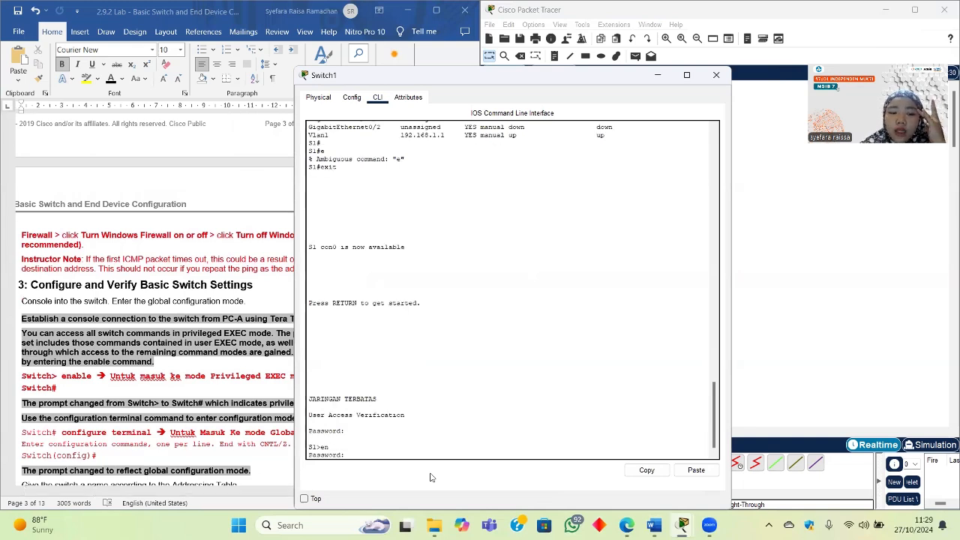
Step: Enter the enable secret to reach the privileged S1# prompt
{"action": "scroll", "coordinate": [225, 304], "scroll_direction": "down", "scroll_amount": 10}
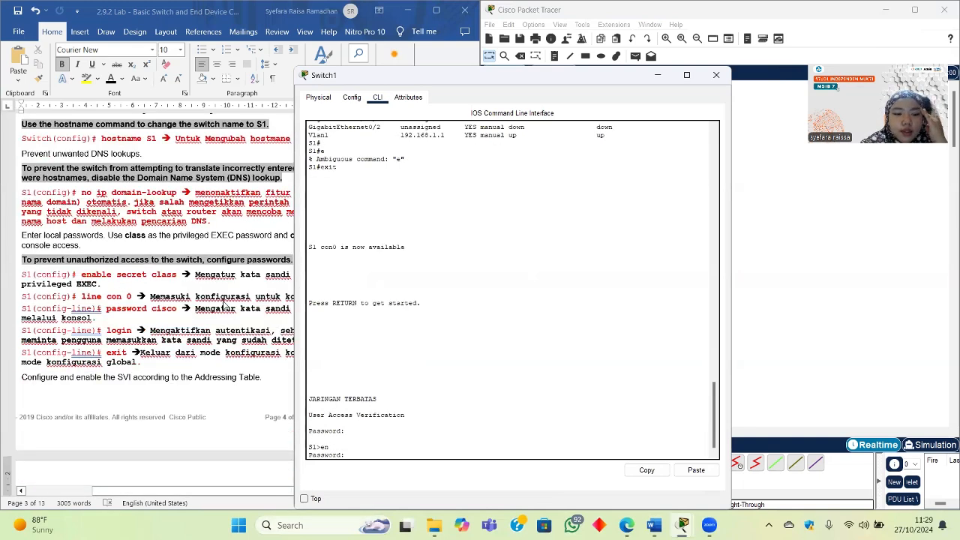
{"action": "left_click", "coordinate": [183, 312]}
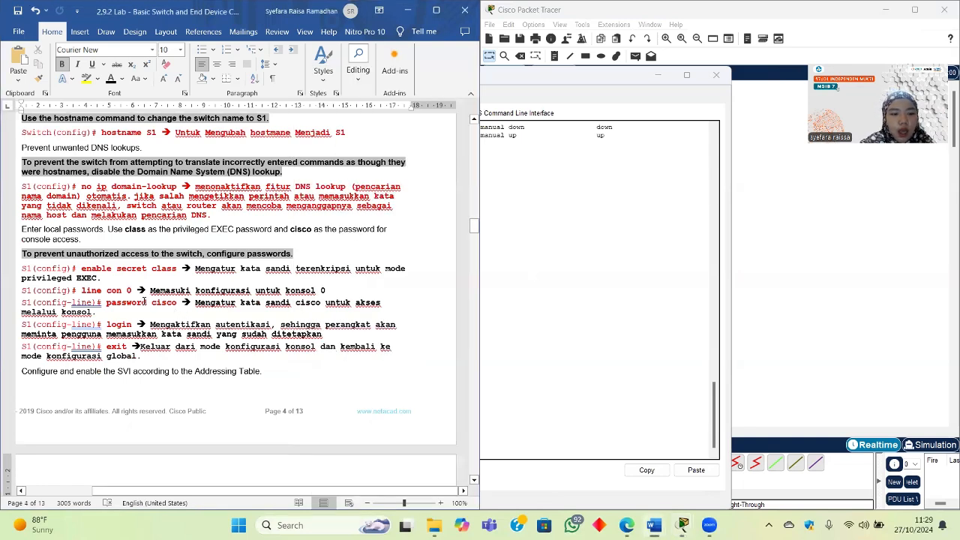
{"action": "left_click", "coordinate": [492, 374]}
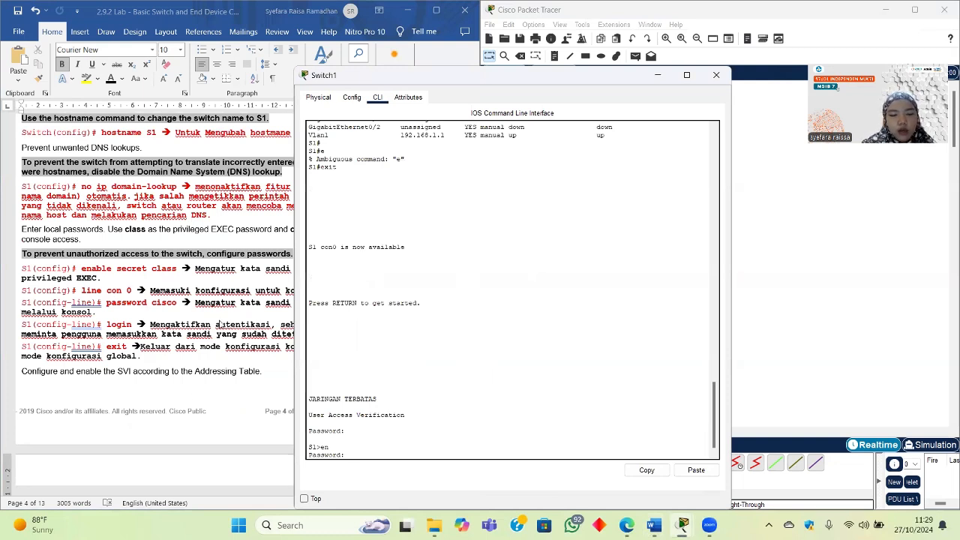
{"action": "type", "text": "class"}
{"action": "key", "text": "Return"}
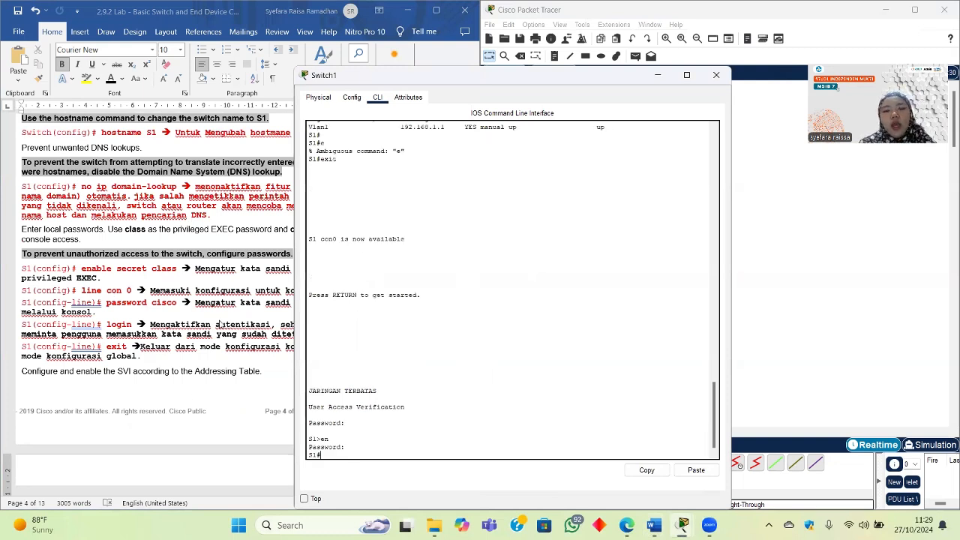
Step: Hide Switch1's console and enter privileged EXEC mode in Switch2's CLI
{"action": "left_click", "coordinate": [659, 75]}
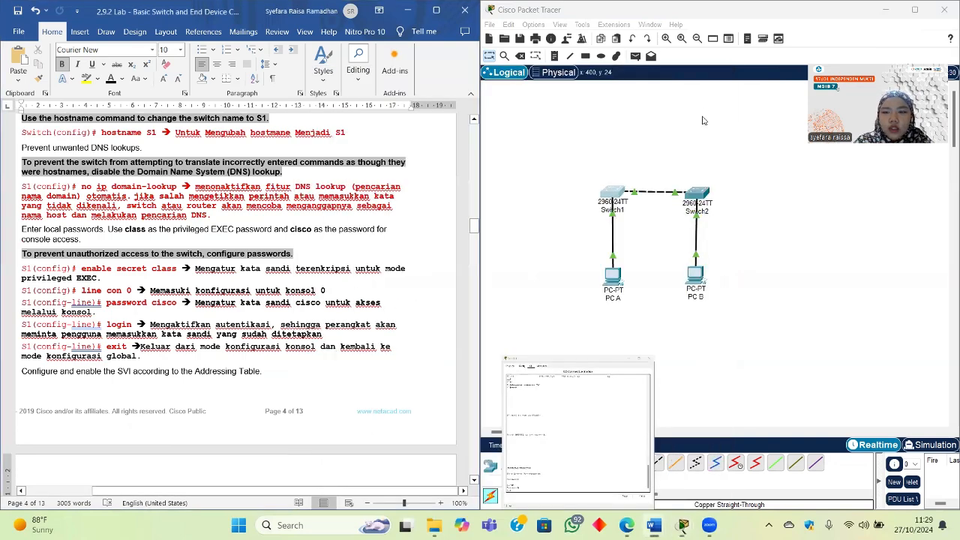
{"action": "left_click", "coordinate": [705, 196]}
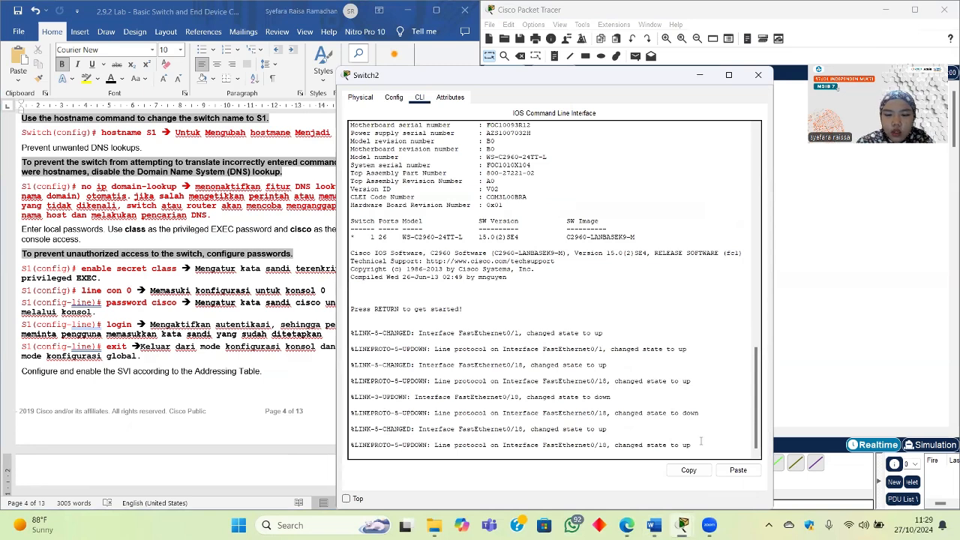
{"action": "key", "text": "Return"}
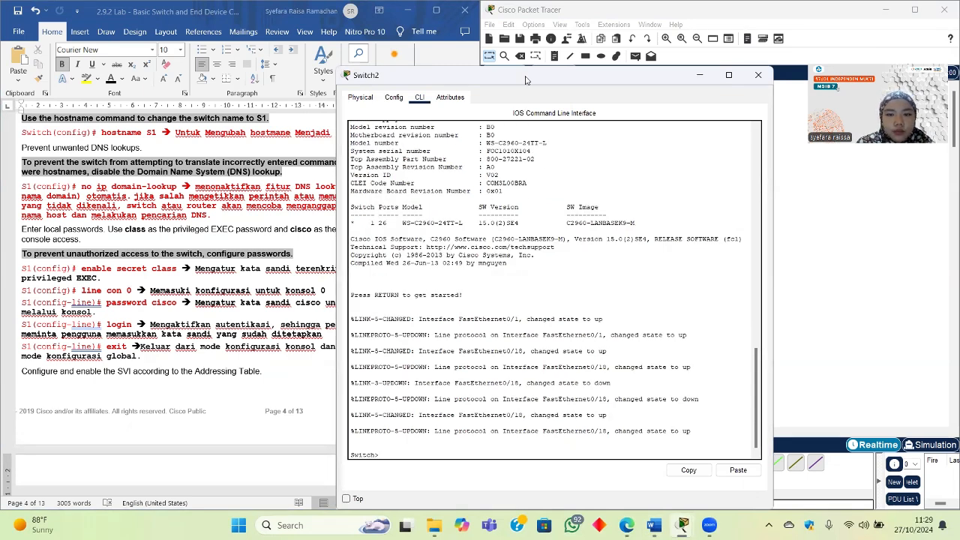
{"action": "left_click_drag", "start_coordinate": [525, 80], "coordinate": [604, 68]}
{"action": "scroll", "coordinate": [105, 297], "scroll_direction": "up", "scroll_amount": 5}
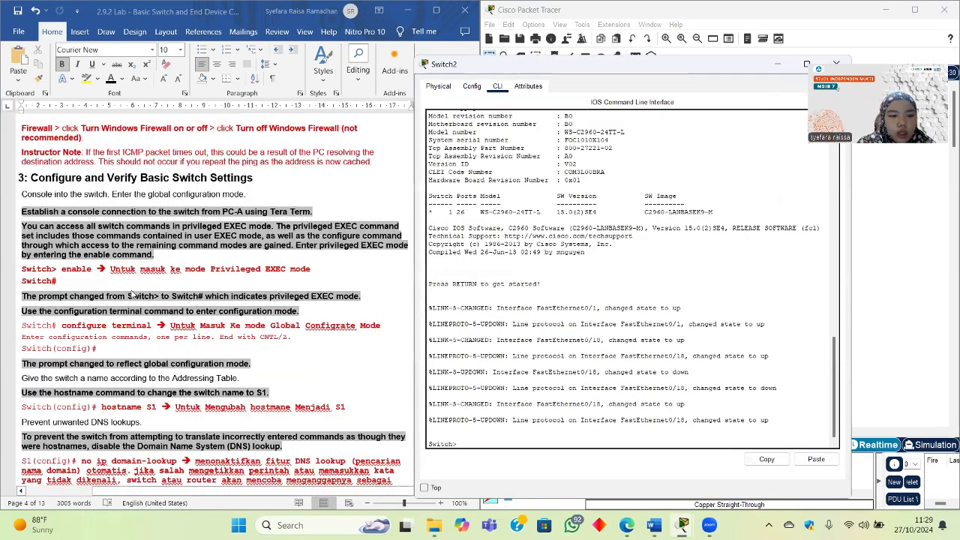
{"action": "scroll", "coordinate": [131, 294], "scroll_direction": "up", "scroll_amount": 1}
{"action": "left_click", "coordinate": [466, 443]}
{"action": "type", "text": "ena"}
{"action": "key", "text": "Return"}
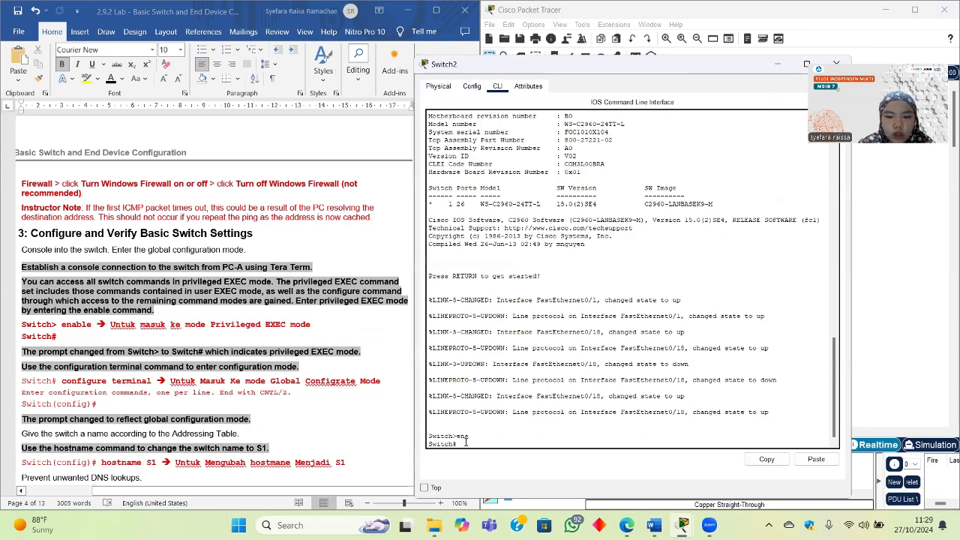
Step: Enter global configuration and rename the switch to S2
{"action": "scroll", "coordinate": [349, 385], "scroll_direction": "down", "scroll_amount": 3}
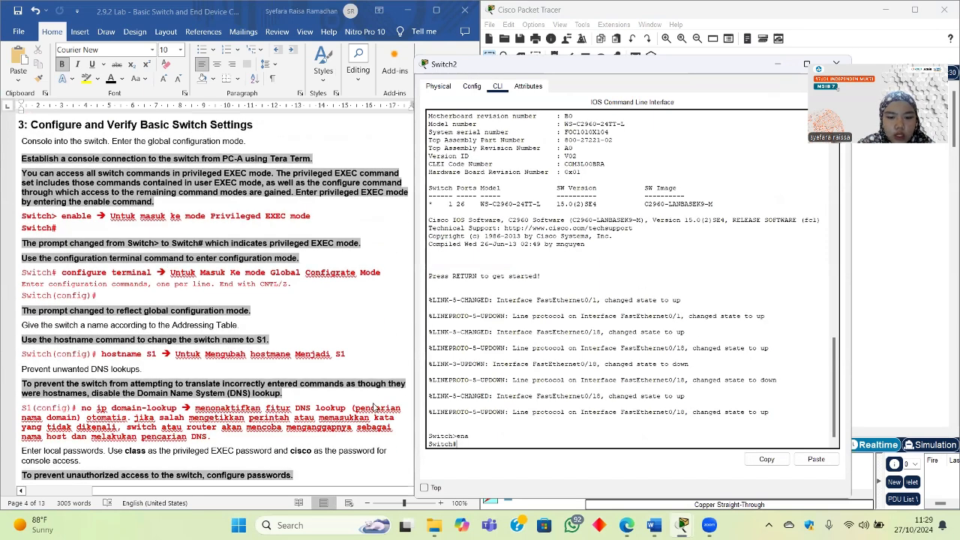
{"action": "type", "text": "confi"}
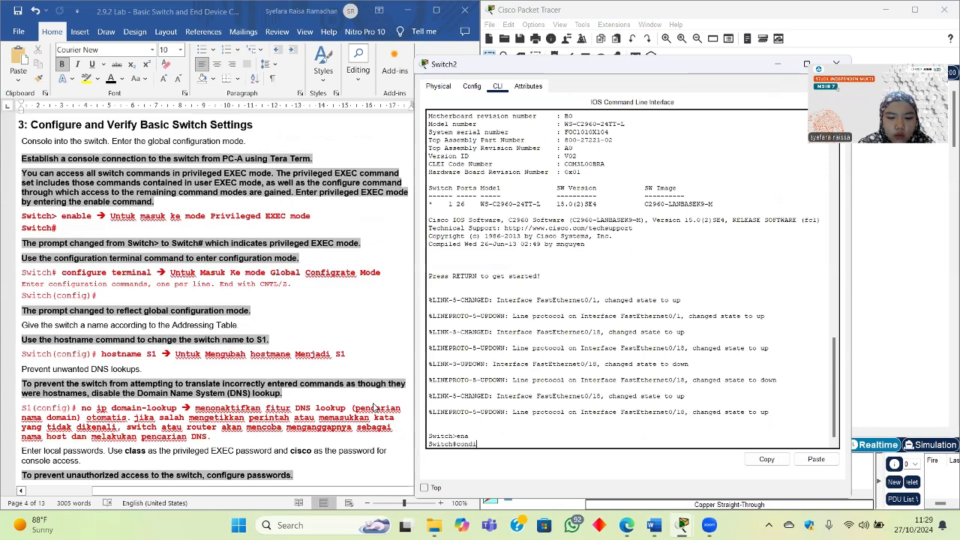
{"action": "type", "text": "gure te"}
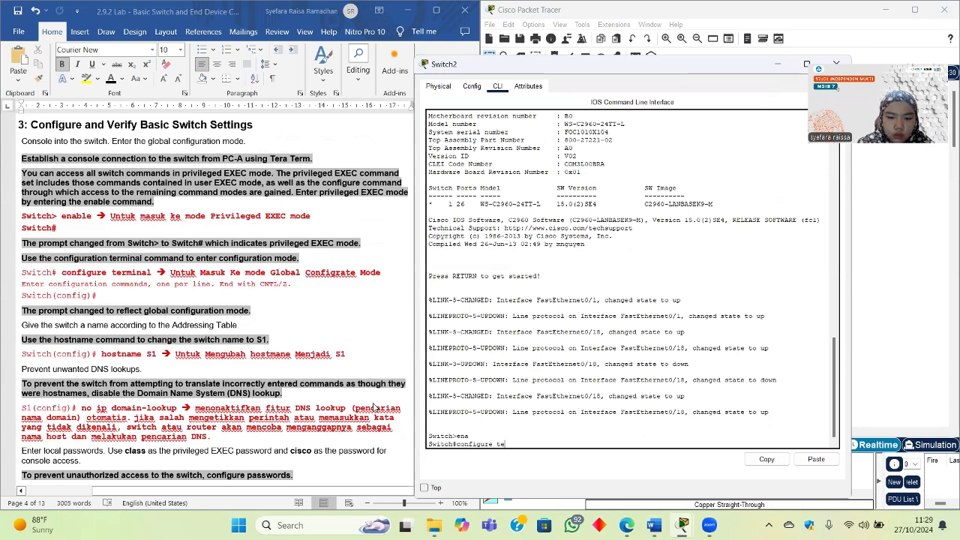
{"action": "type", "text": "rminal"}
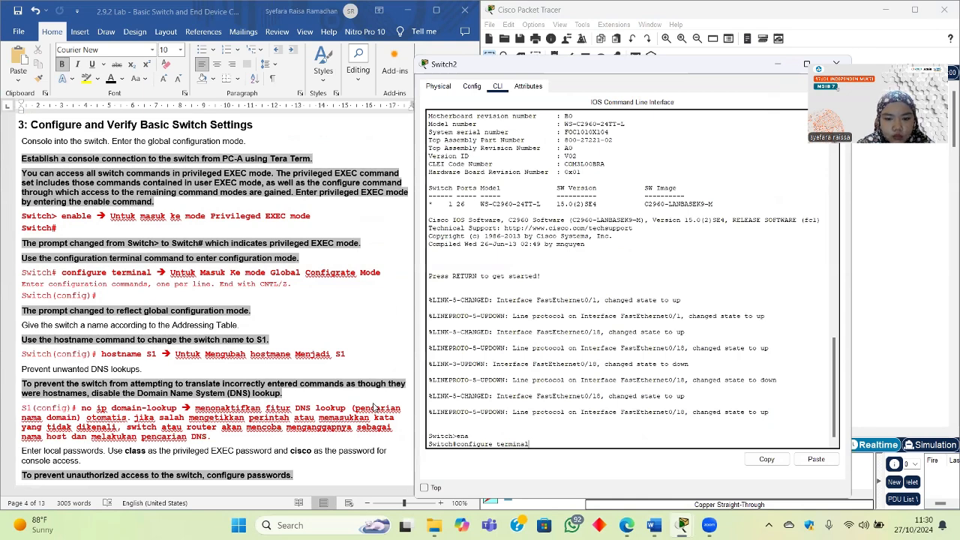
{"action": "key", "text": "Return"}
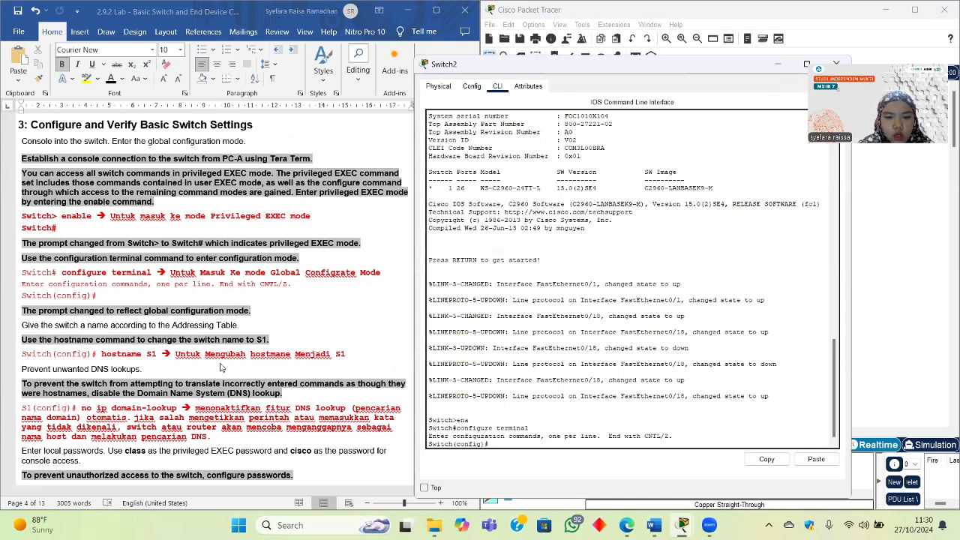
{"action": "scroll", "coordinate": [223, 367], "scroll_direction": "down", "scroll_amount": 3}
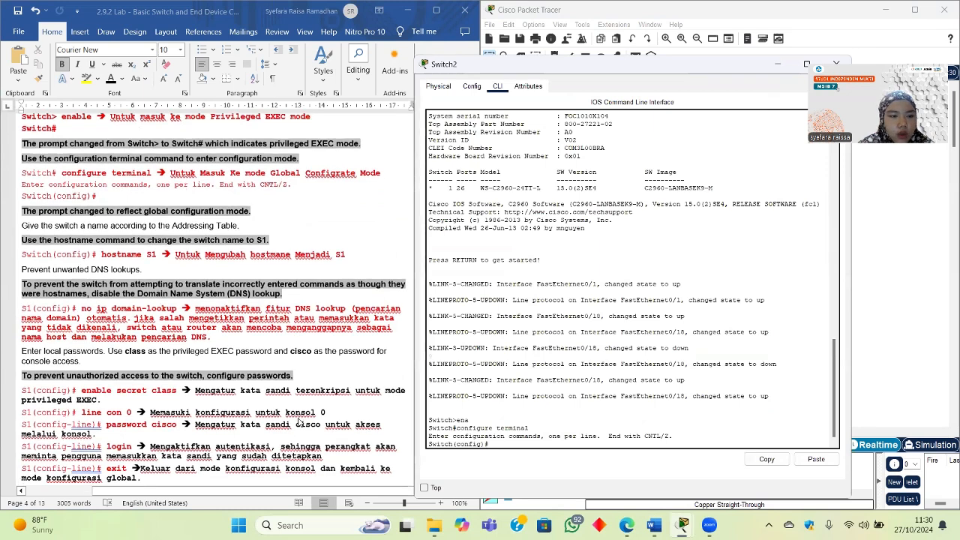
{"action": "scroll", "coordinate": [299, 423], "scroll_direction": "down", "scroll_amount": 2}
{"action": "type", "text": "hos"}
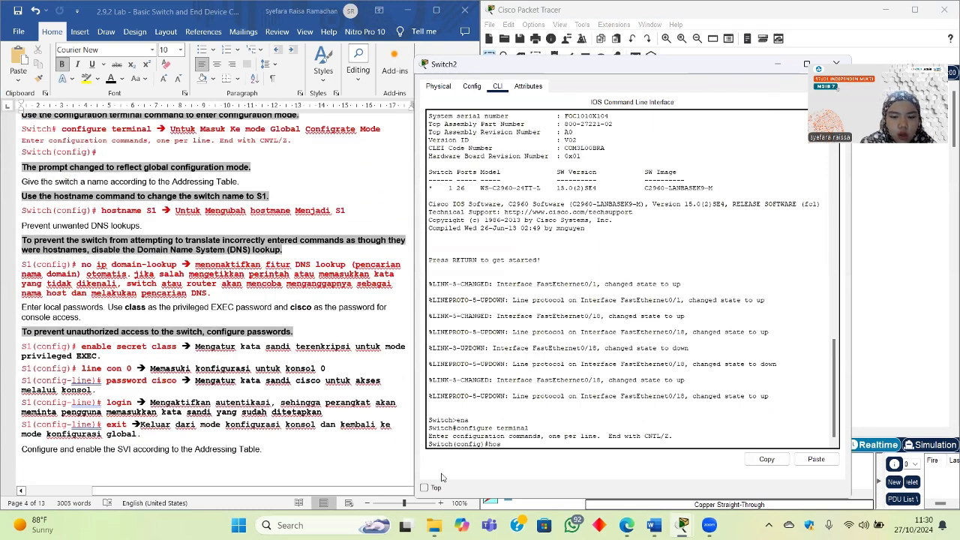
{"action": "type", "text": "tname S2"}
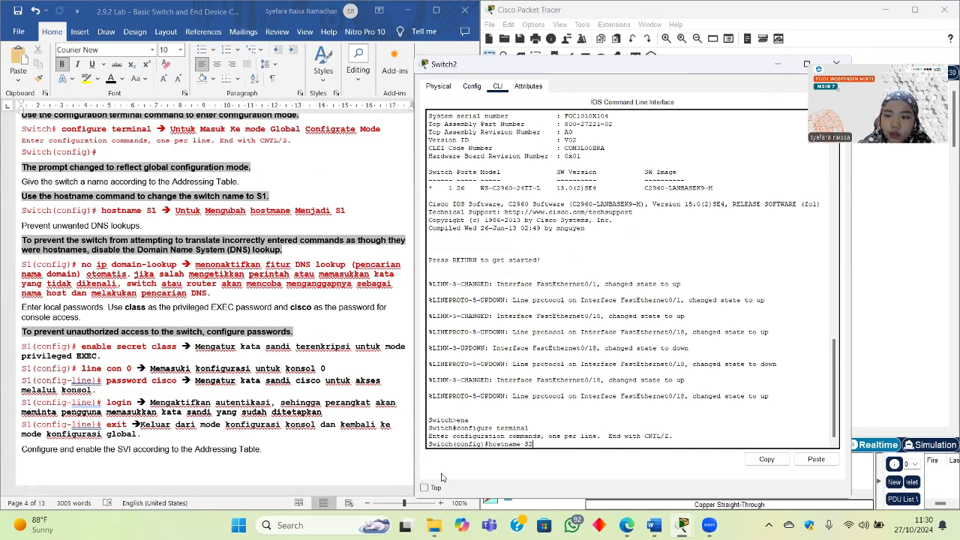
{"action": "key", "text": "Return"}
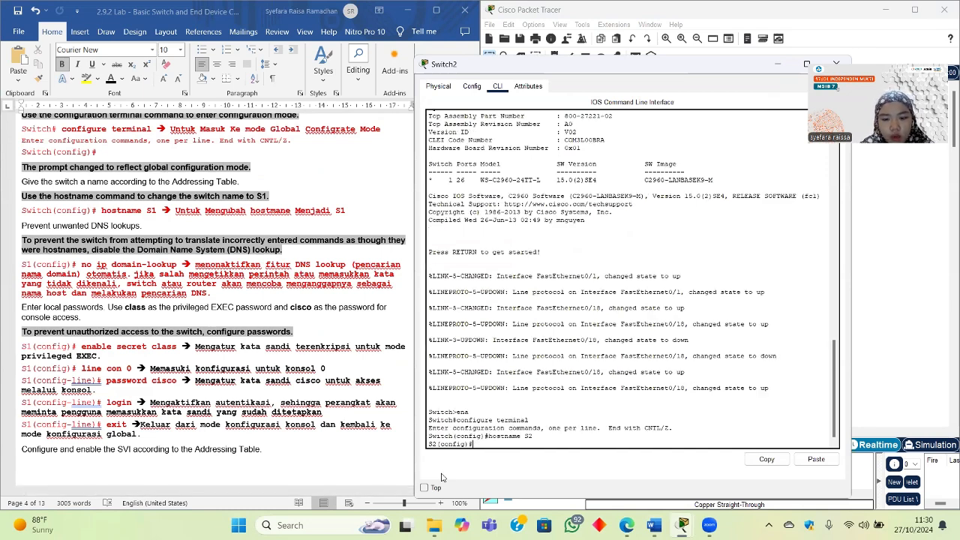
Step: Disable DNS lookup with no ip domain-lookup and set an encrypted enable secret
{"action": "scroll", "coordinate": [222, 368], "scroll_direction": "down", "scroll_amount": 1}
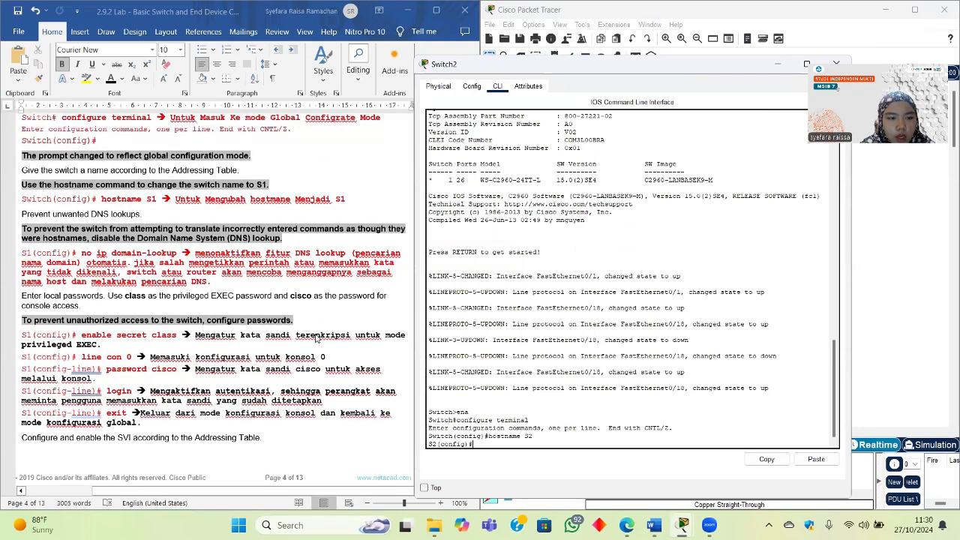
{"action": "scroll", "coordinate": [316, 338], "scroll_direction": "down", "scroll_amount": 1}
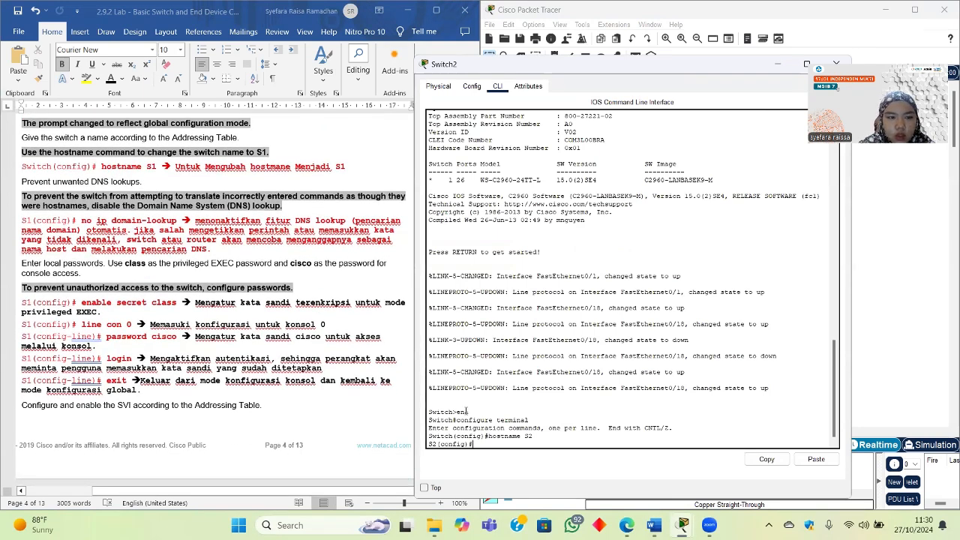
{"action": "type", "text": "no ip domin"}
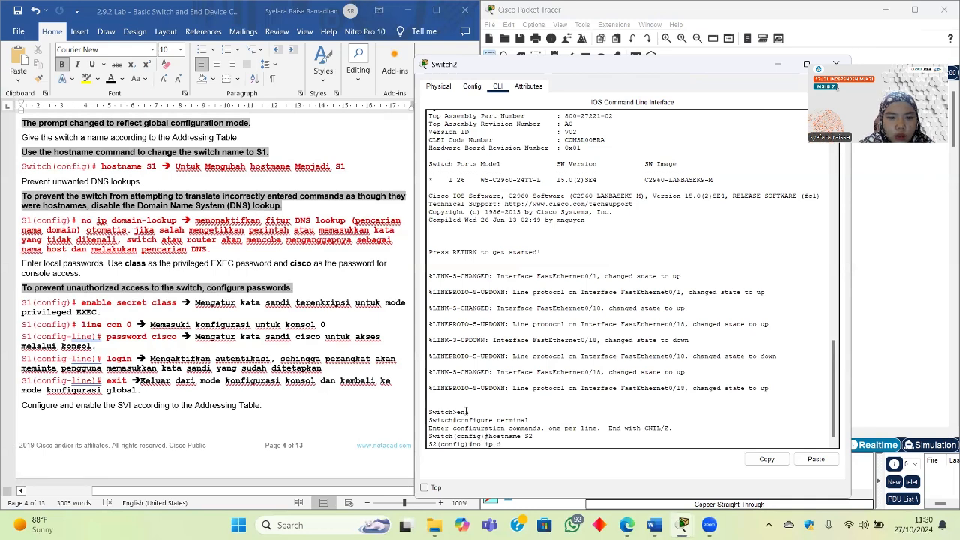
{"action": "key", "text": "BackSpace"}
{"action": "key", "text": "BackSpace"}
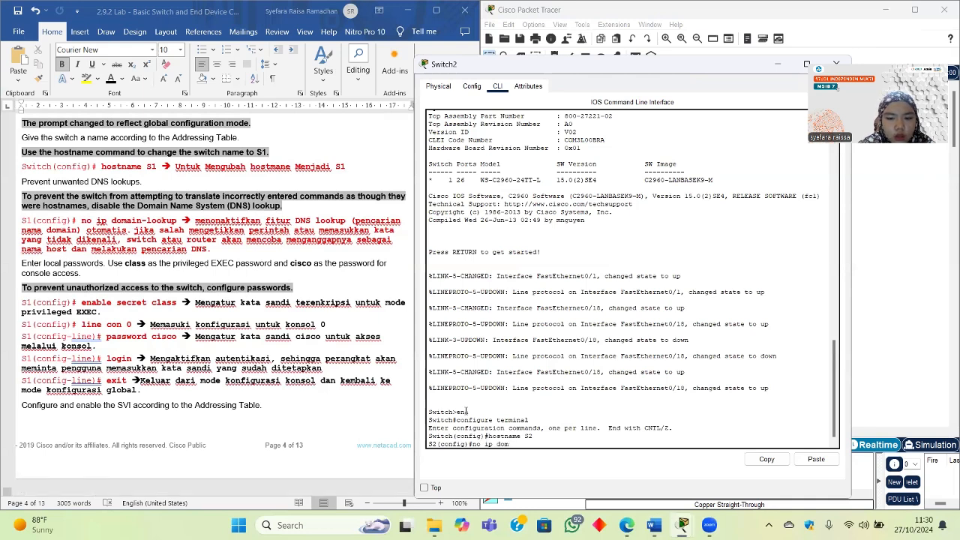
{"action": "type", "text": "ain-lookup"}
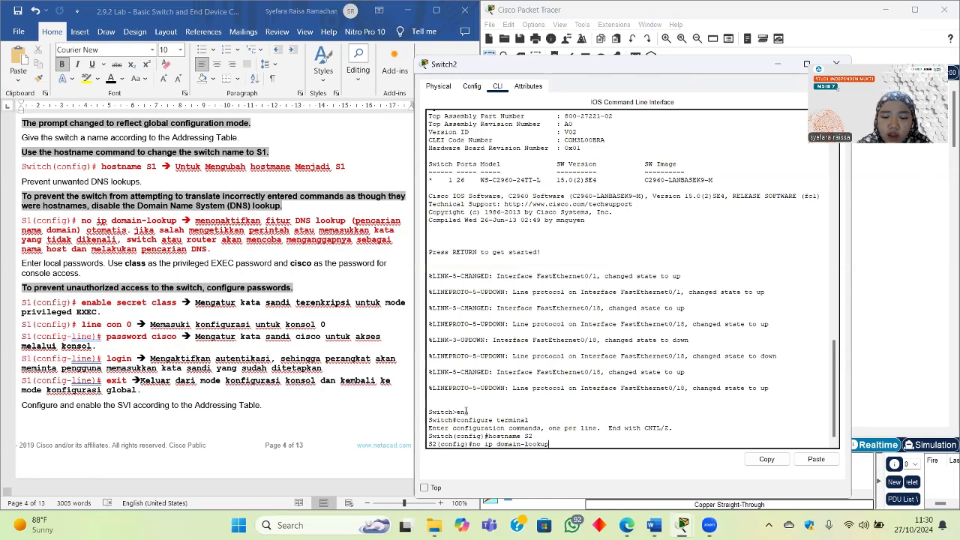
{"action": "key", "text": "Return"}
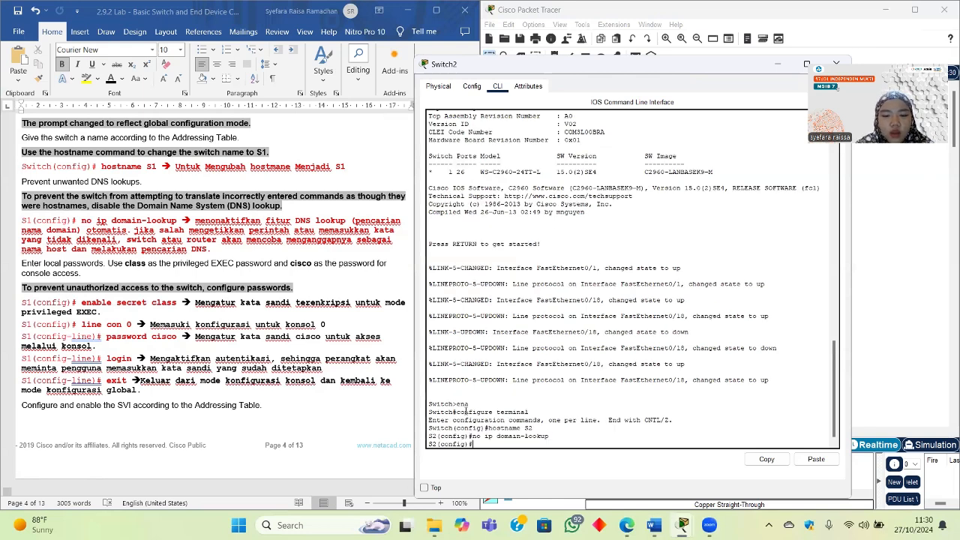
{"action": "type", "text": "enab"}
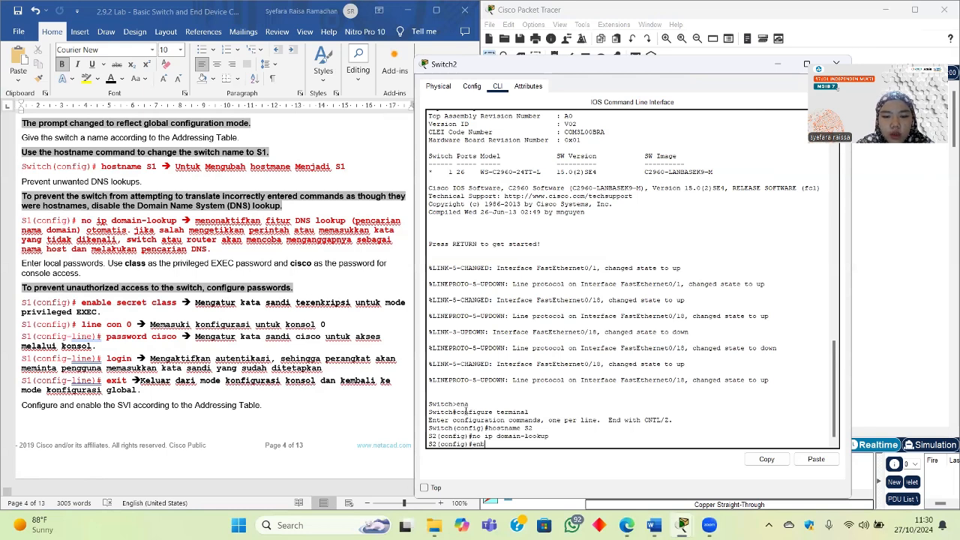
{"action": "type", "text": "le s"}
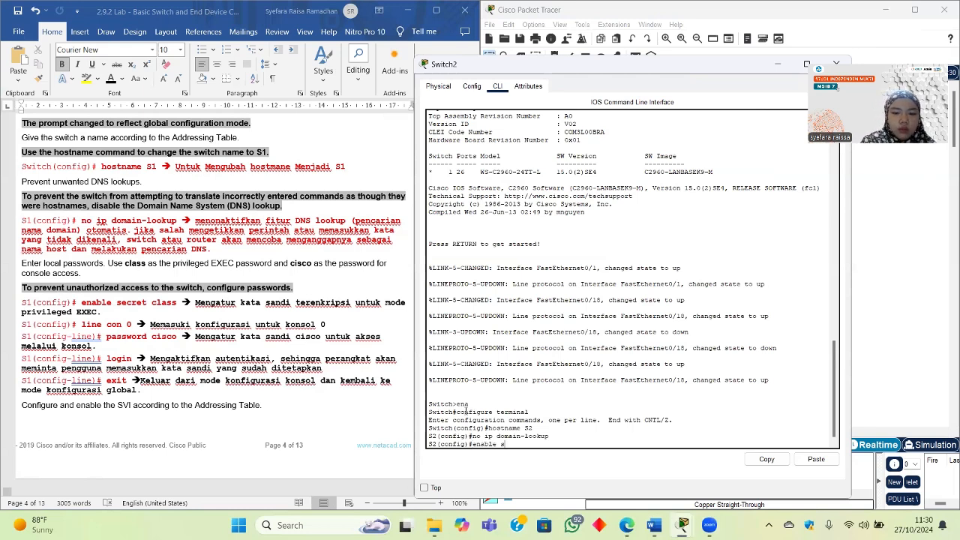
{"action": "type", "text": "ecre"}
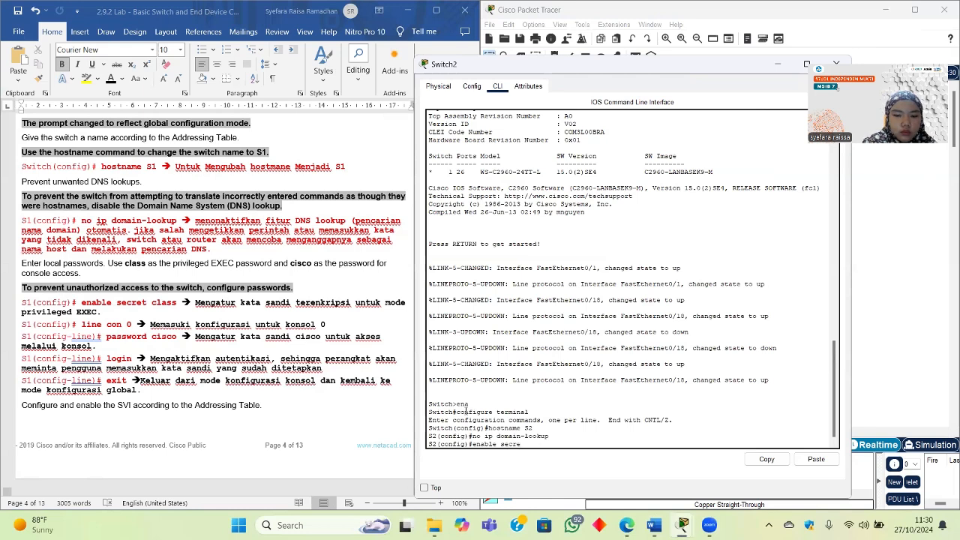
{"action": "type", "text": "t class"}
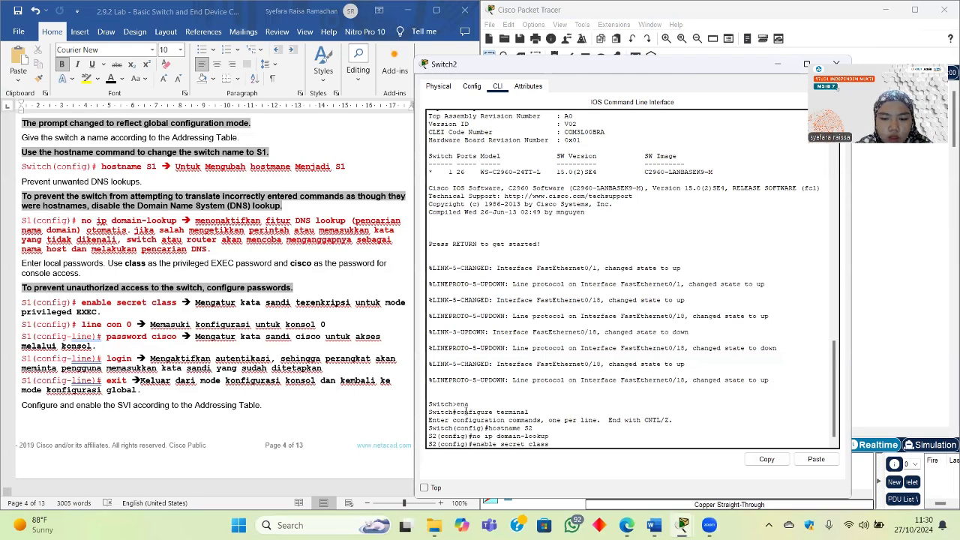
{"action": "key", "text": "Return"}
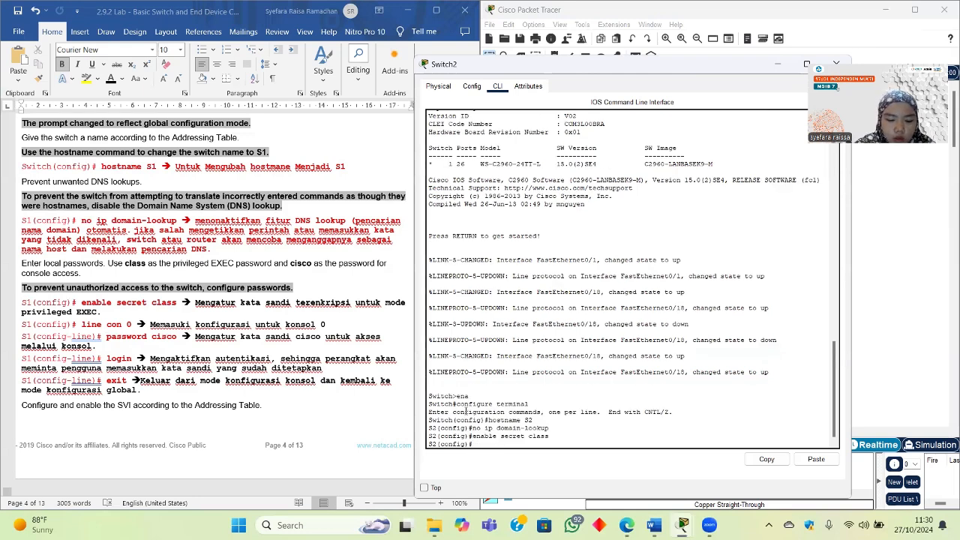
{"action": "type", "text": "line con"}
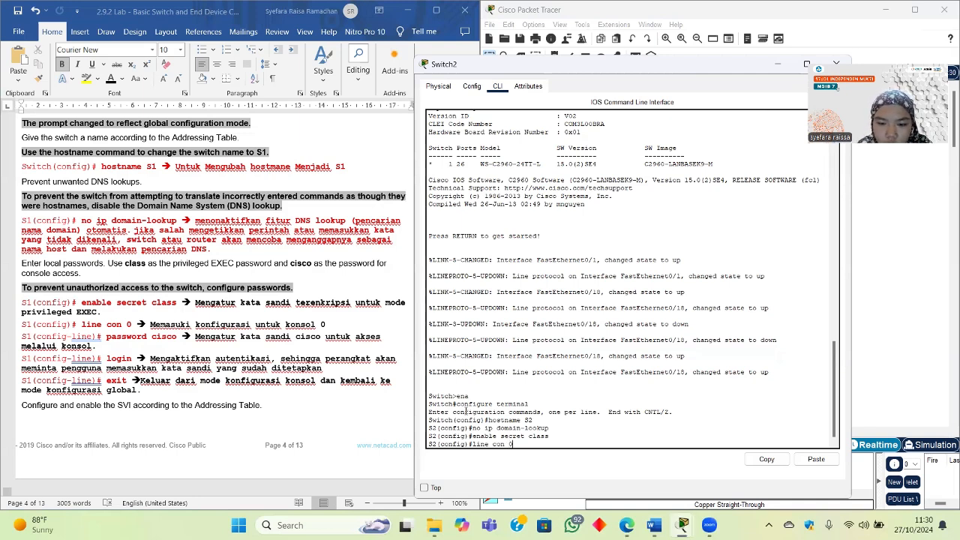
Step: Give console line 0 a password, enable login, and exit to global configuration
{"action": "type", "text": "0"}
{"action": "key", "text": "Return"}
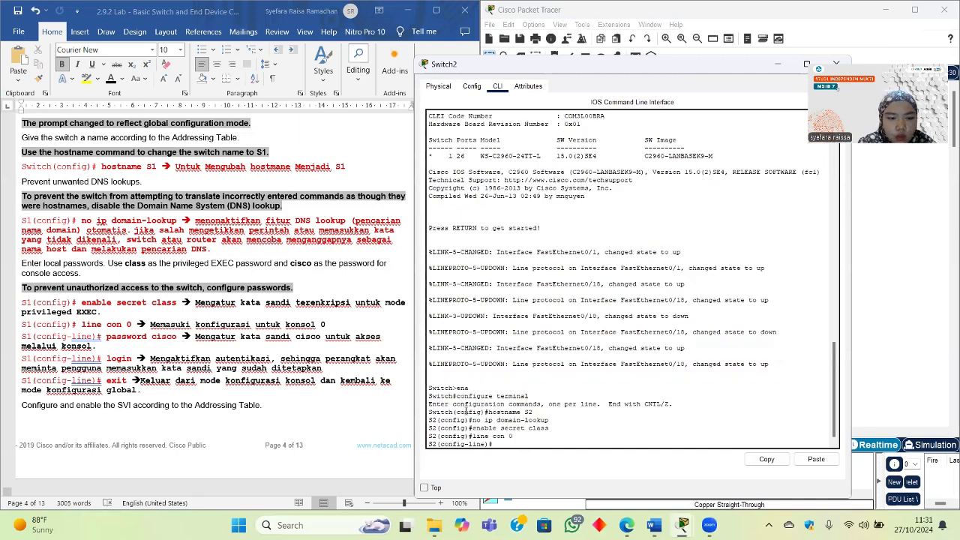
{"action": "type", "text": "password"}
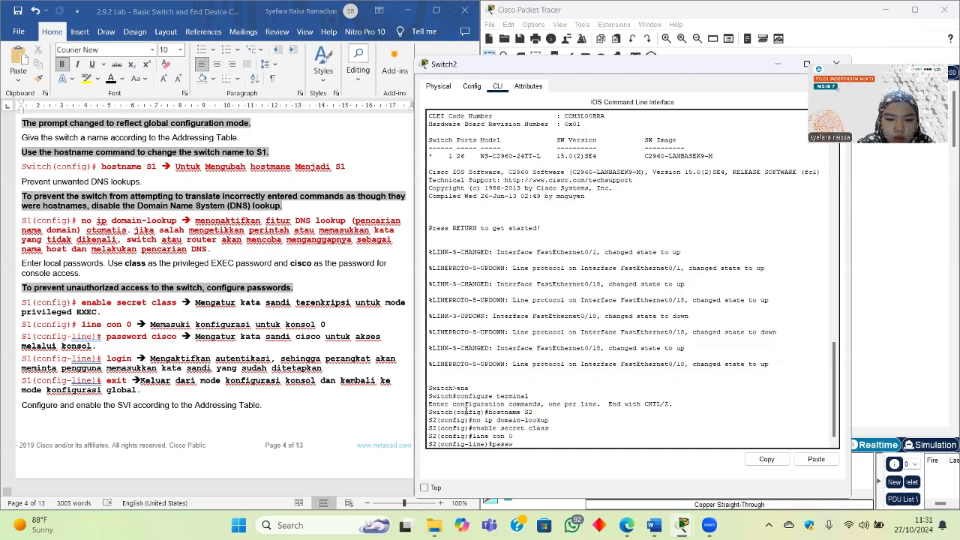
{"action": "type", "text": "sco"}
{"action": "key", "text": "Return"}
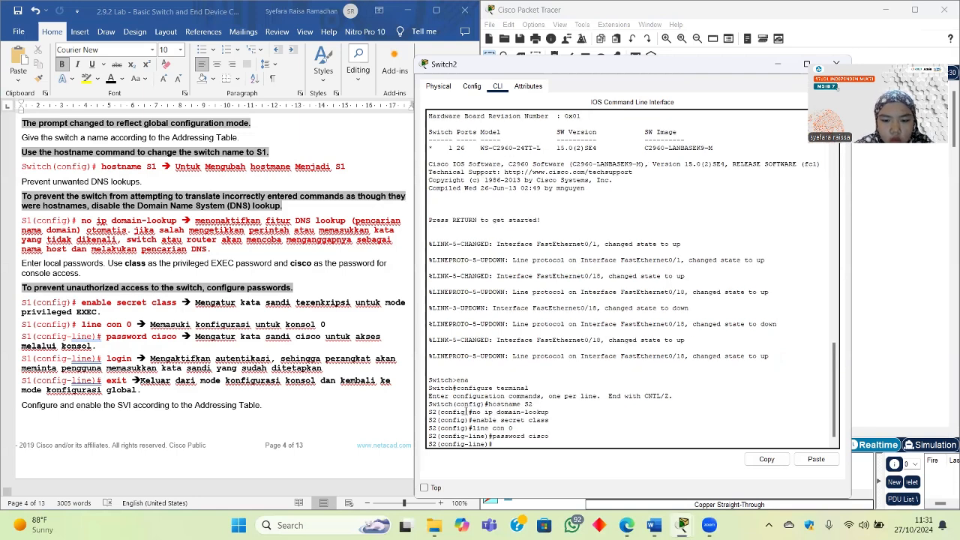
{"action": "type", "text": "login"}
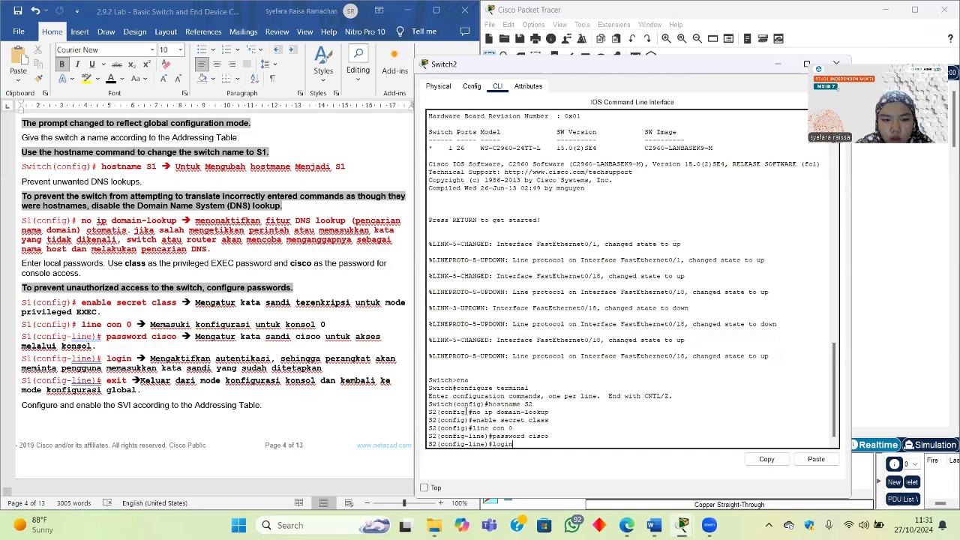
{"action": "key", "text": "Return"}
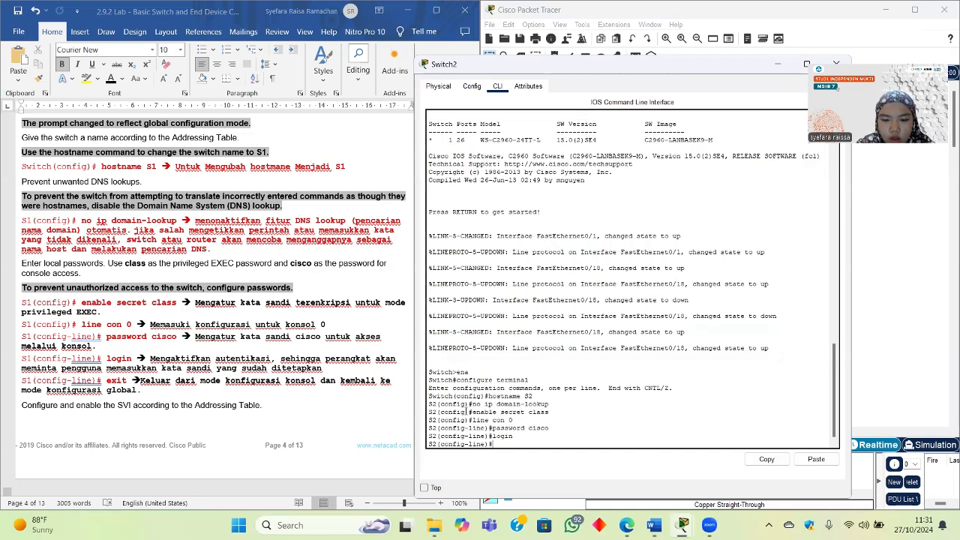
{"action": "type", "text": "exit"}
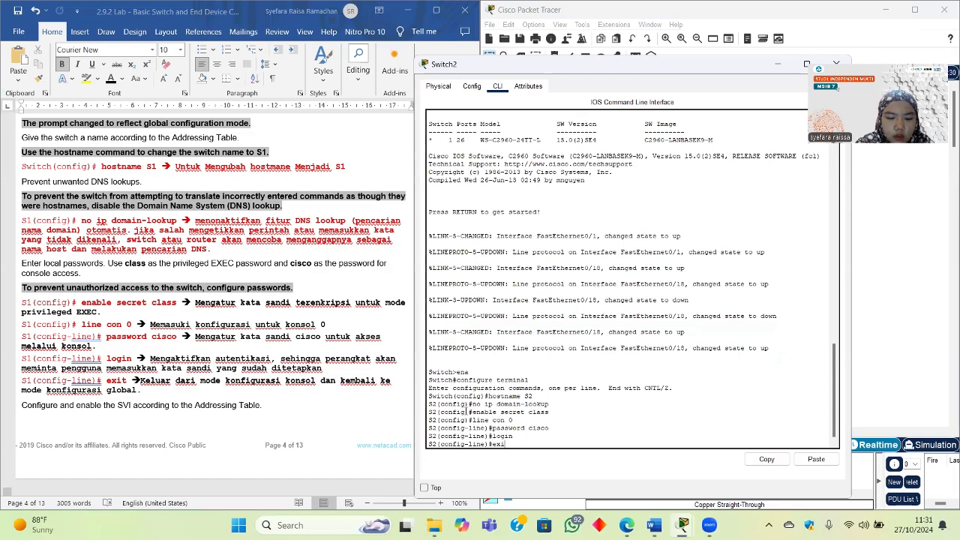
{"action": "key", "text": "Return"}
{"action": "scroll", "coordinate": [217, 379], "scroll_direction": "down", "scroll_amount": 5}
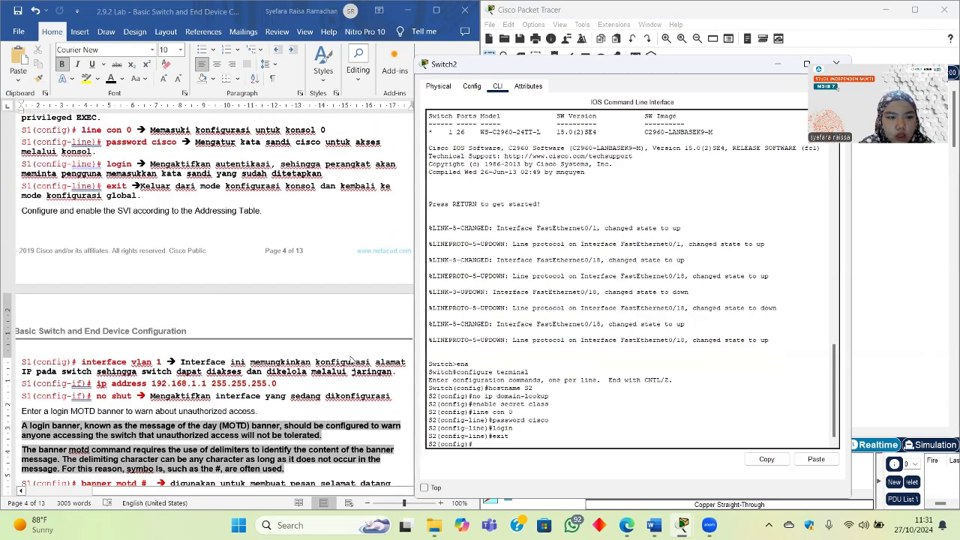
{"action": "scroll", "coordinate": [321, 330], "scroll_direction": "up", "scroll_amount": 1}
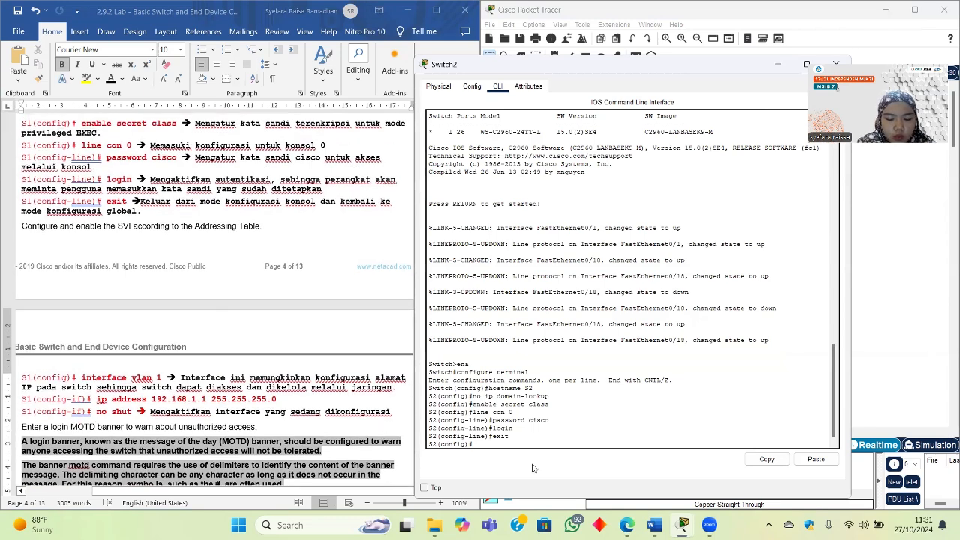
Step: Enter interface vlan 1 and assign it 192.168.1.2 255.255.255.0
{"action": "type", "text": "nterface"}
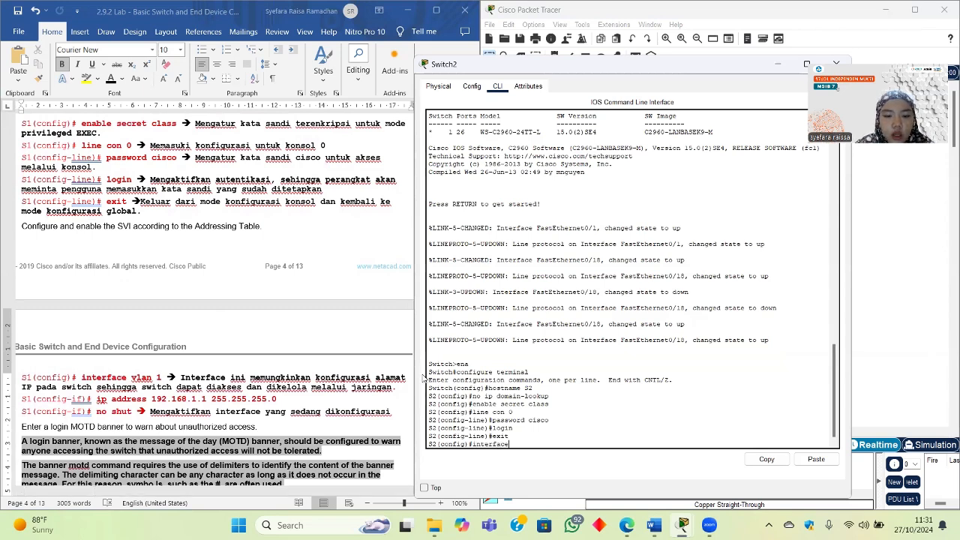
{"action": "type", "text": " vlan 1"}
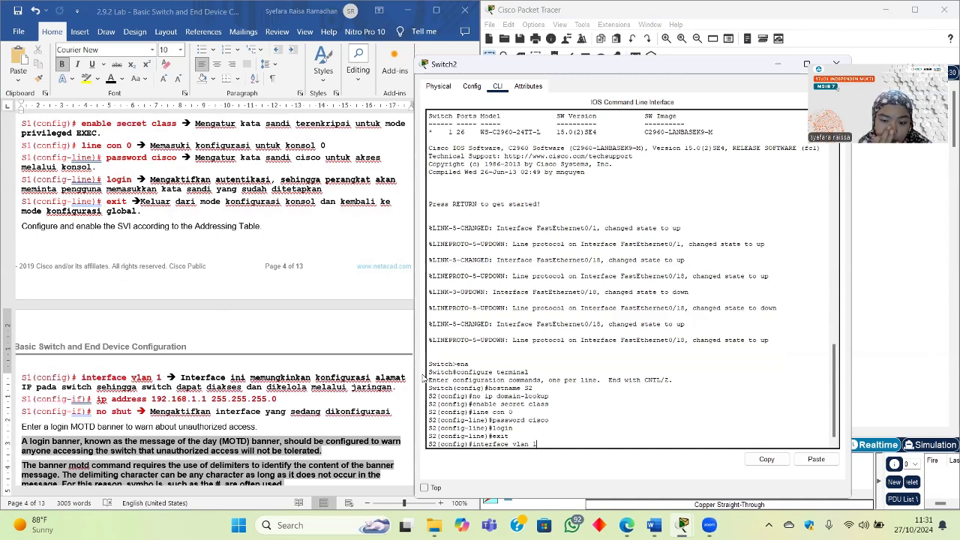
{"action": "key", "text": "Return"}
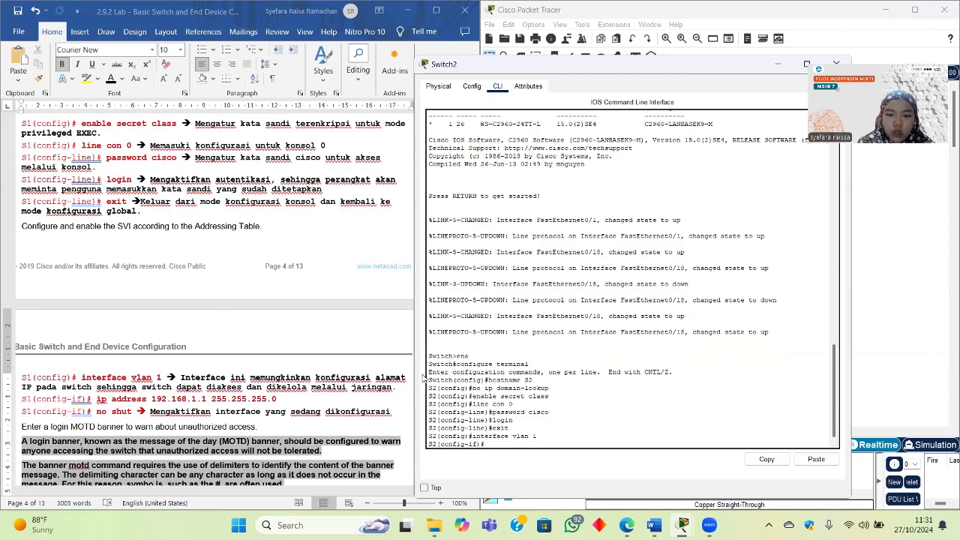
{"action": "type", "text": "ip"}
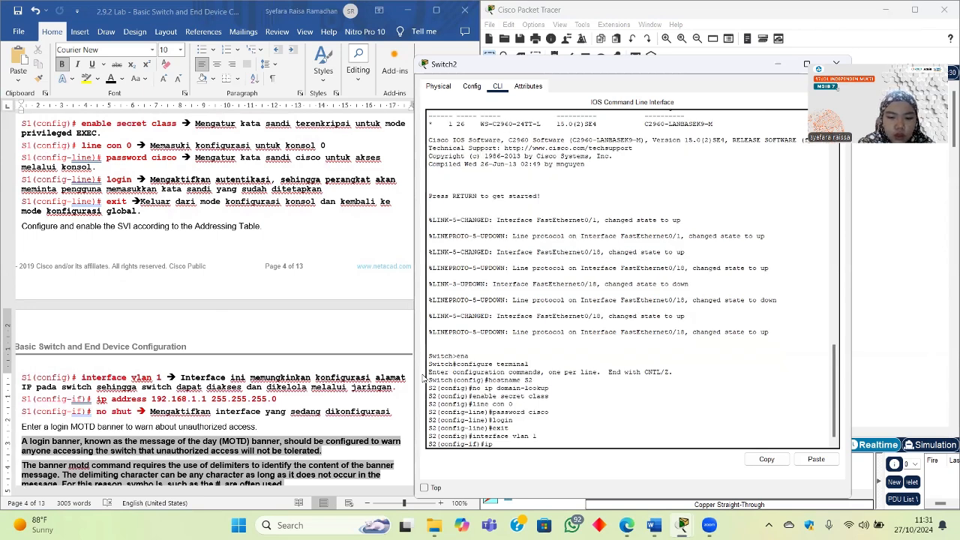
{"action": "type", "text": " address"}
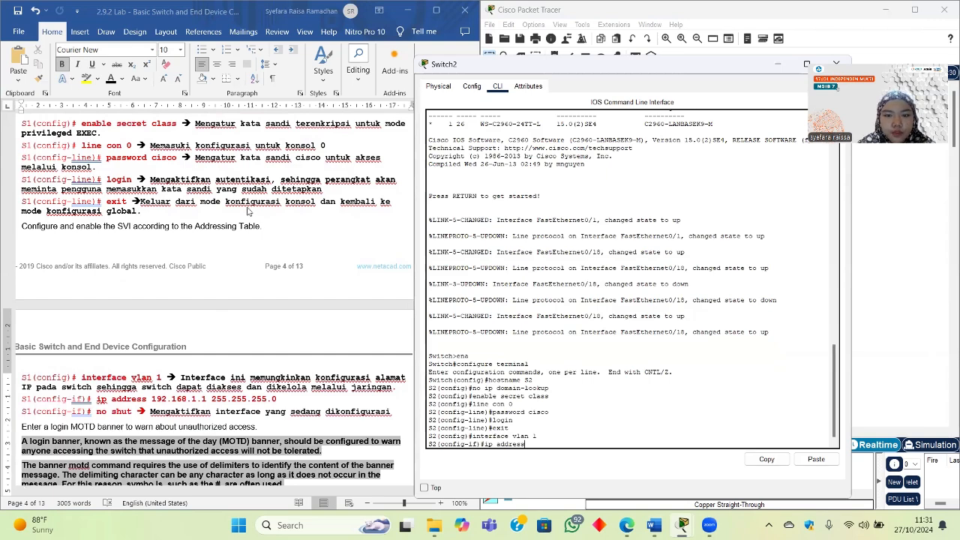
{"action": "scroll", "coordinate": [248, 212], "scroll_direction": "up", "scroll_amount": 20}
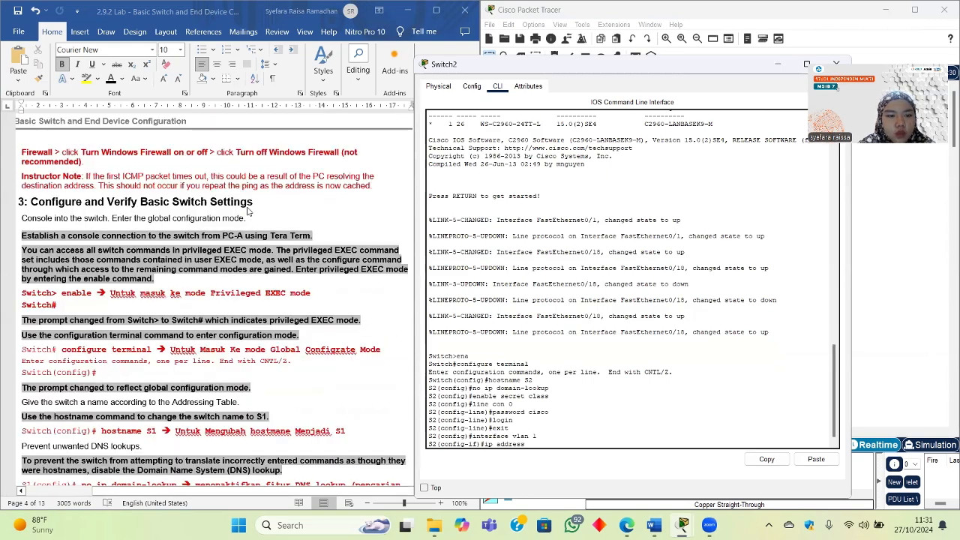
{"action": "scroll", "coordinate": [249, 213], "scroll_direction": "up", "scroll_amount": 3}
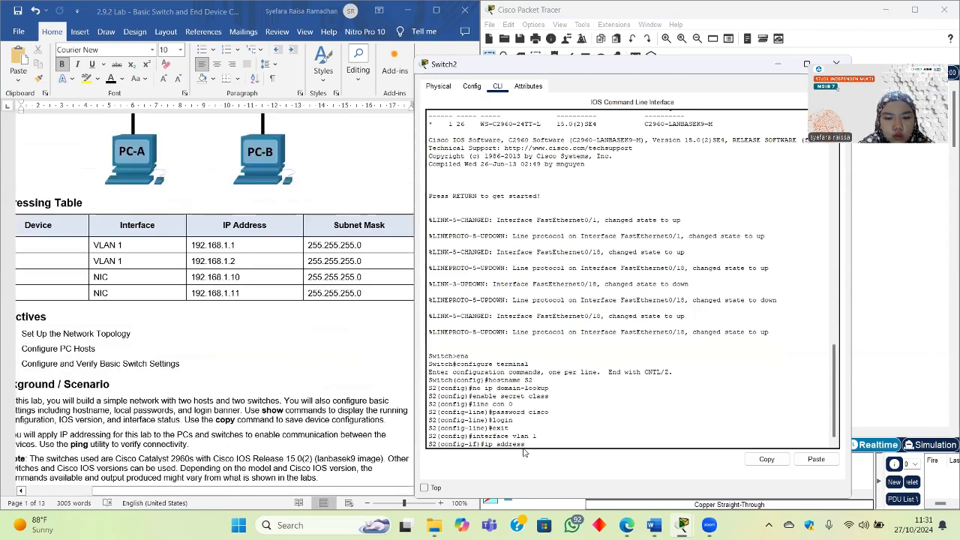
{"action": "type", "text": "s 192."}
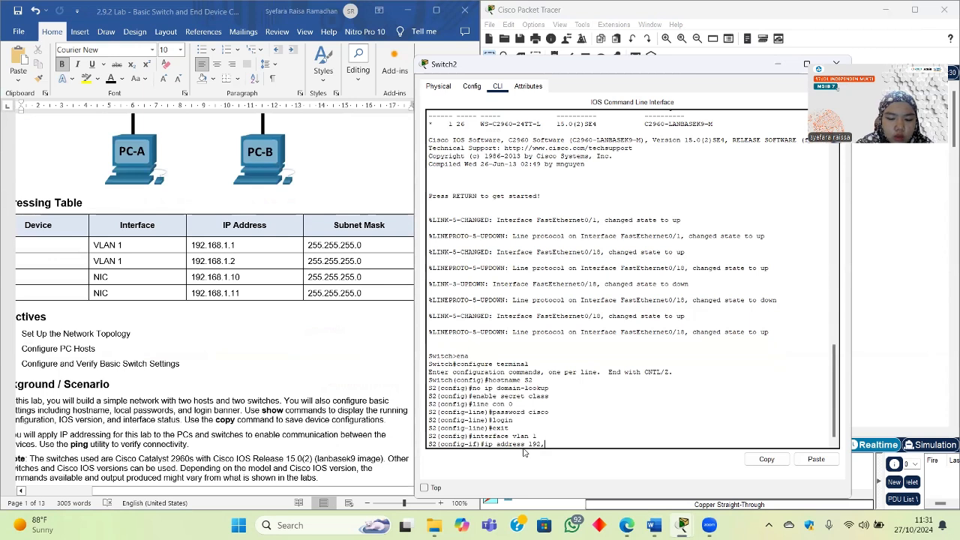
{"action": "type", "text": "168"}
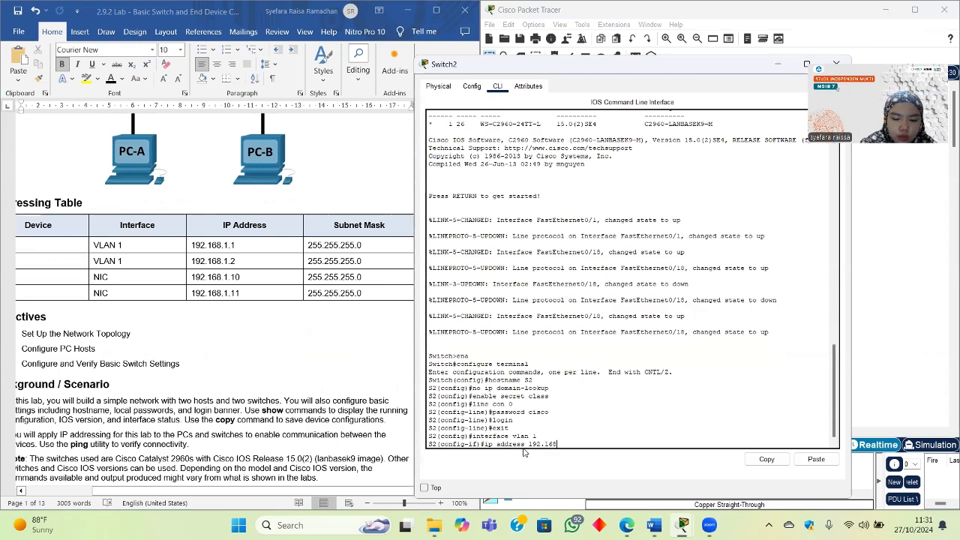
{"action": "type", "text": ".1."}
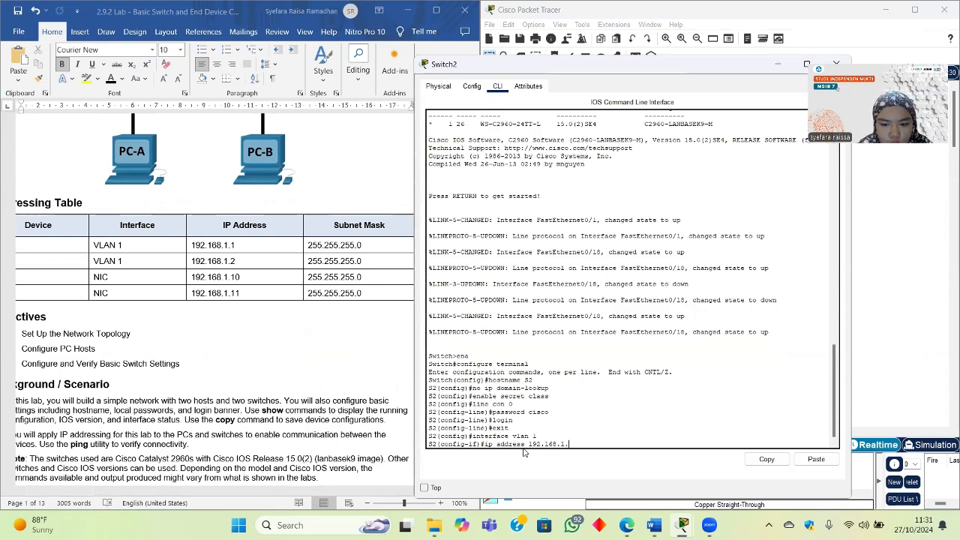
{"action": "type", "text": "2"}
{"action": "type", "text": " 2"}
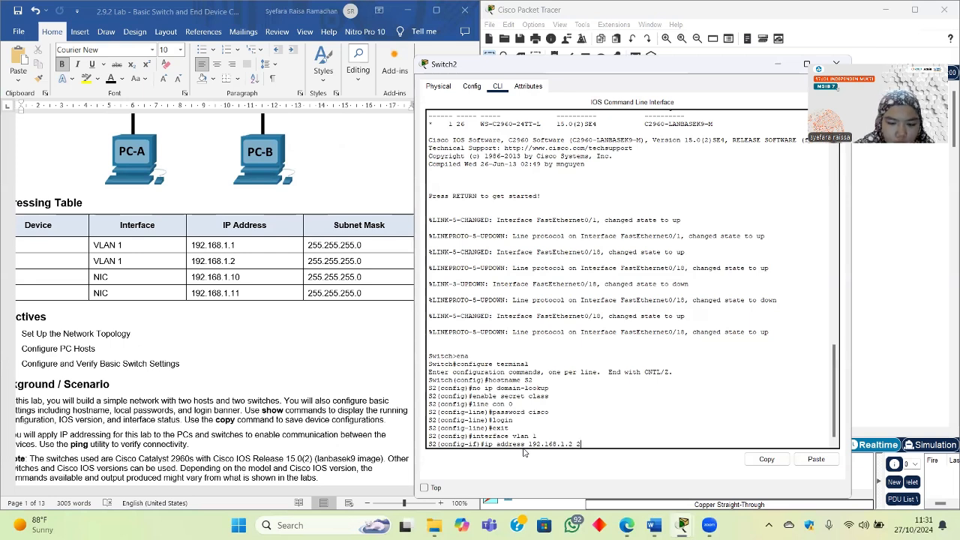
{"action": "type", "text": "55.255."}
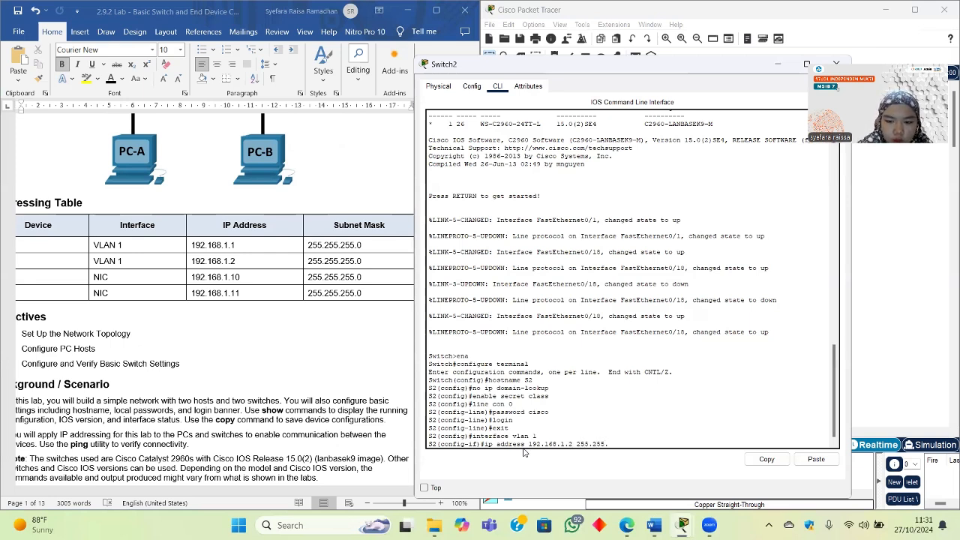
{"action": "type", "text": "255.0"}
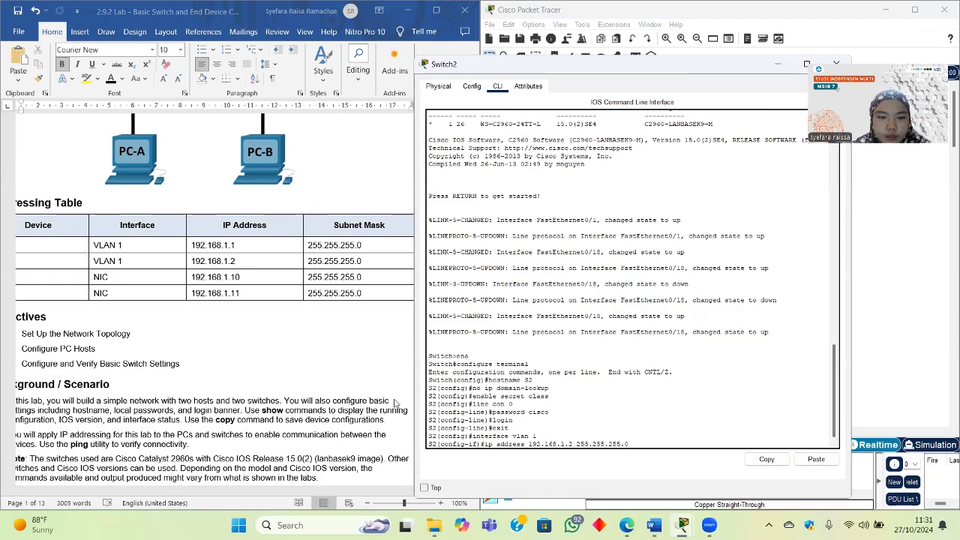
{"action": "scroll", "coordinate": [231, 320], "scroll_direction": "down", "scroll_amount": 15}
{"action": "scroll", "coordinate": [231, 320], "scroll_direction": "down", "scroll_amount": 15}
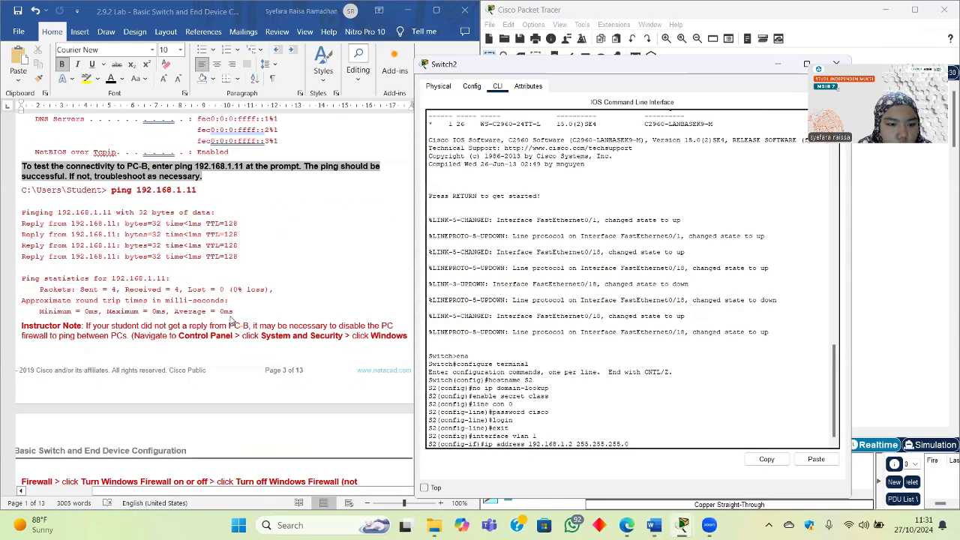
{"action": "scroll", "coordinate": [231, 321], "scroll_direction": "down", "scroll_amount": 12}
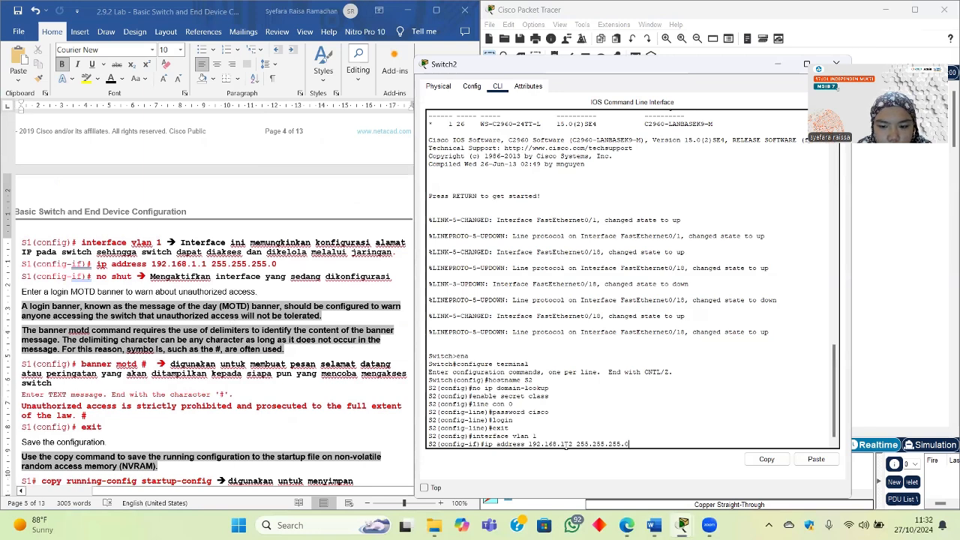
{"action": "key", "text": "Return"}
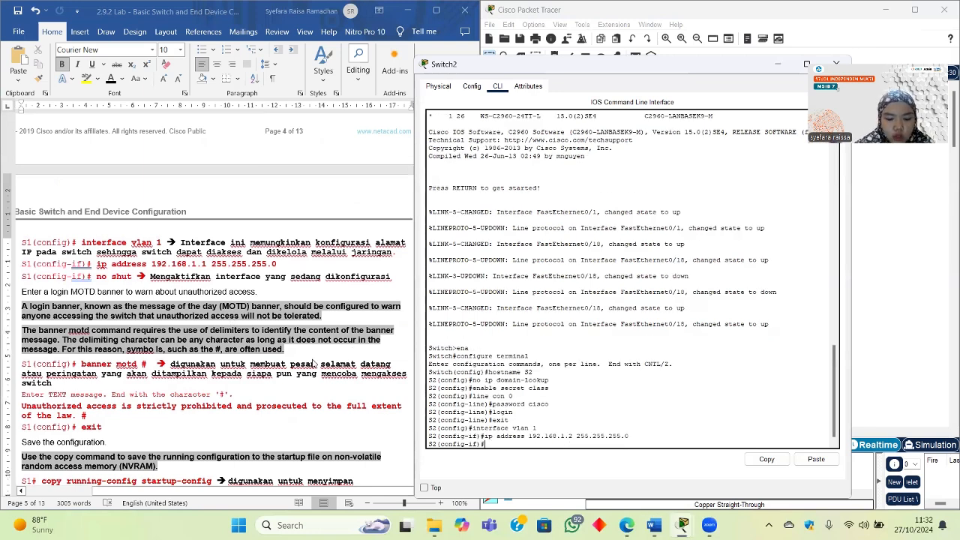
Step: Bring VLAN 1 up with no shut and exit to global configuration
{"action": "type", "text": "no shut"}
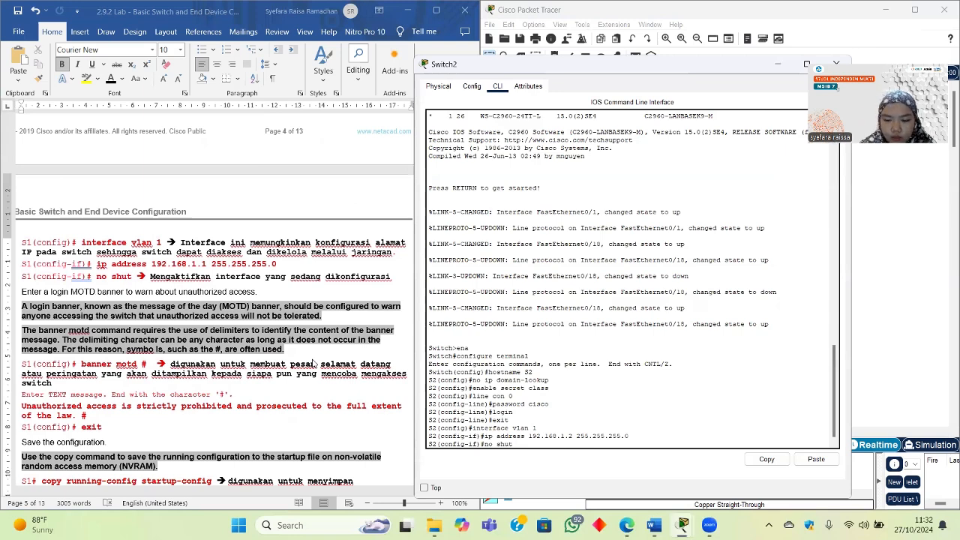
{"action": "key", "text": "Return"}
{"action": "key", "text": "Return"}
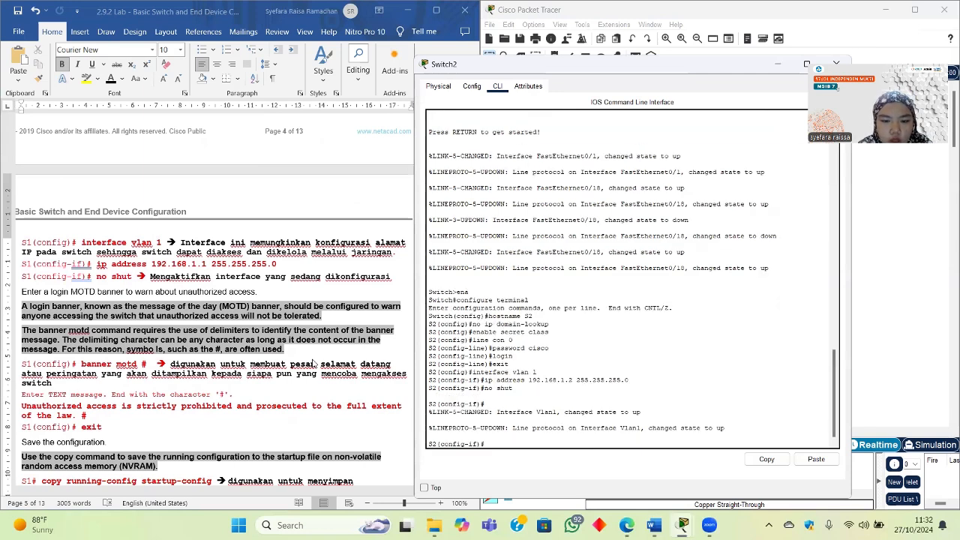
{"action": "scroll", "coordinate": [153, 331], "scroll_direction": "down", "scroll_amount": 1}
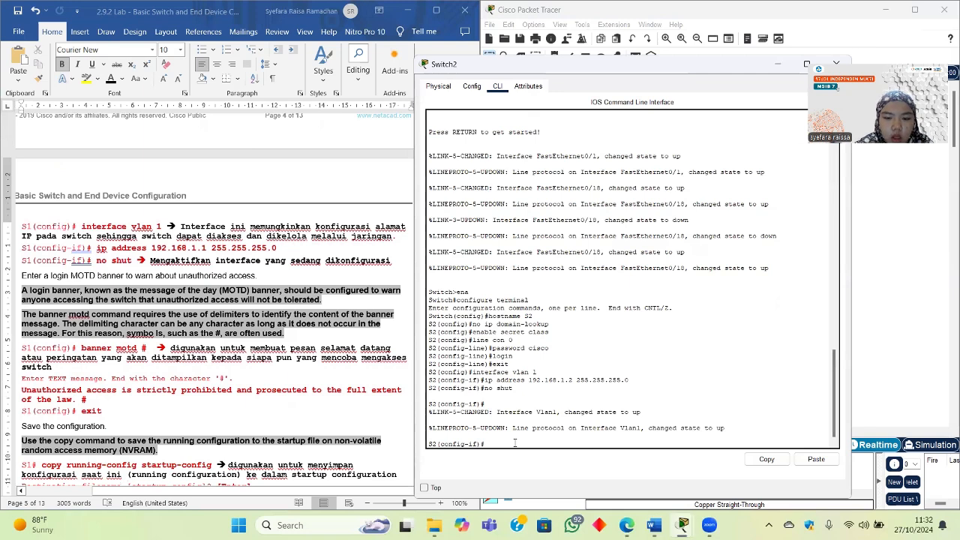
{"action": "type", "text": "x"}
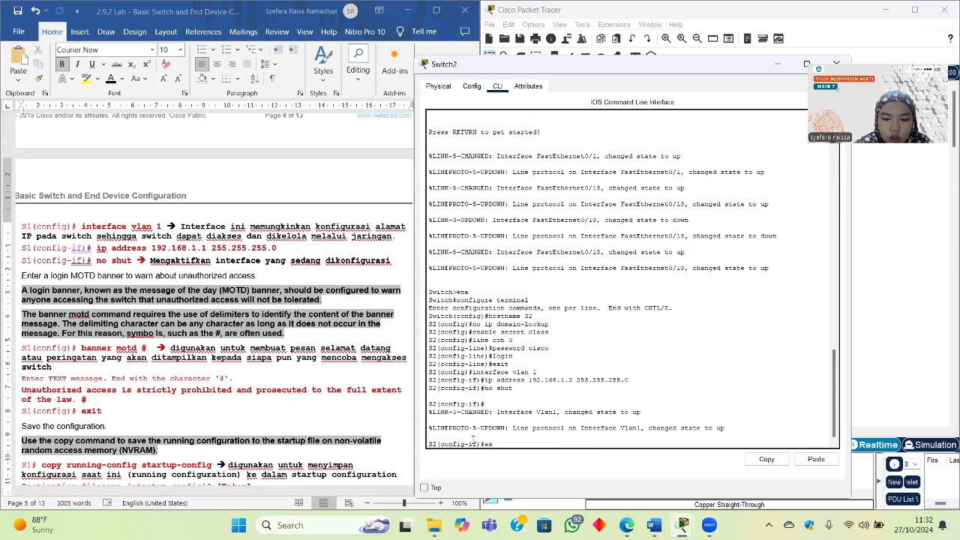
{"action": "type", "text": "it"}
{"action": "key", "text": "Return"}
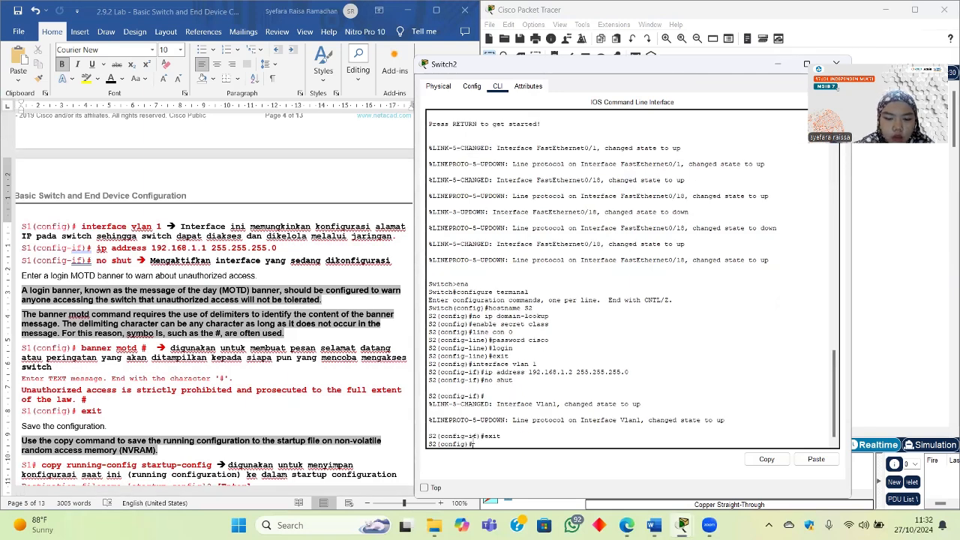
{"action": "scroll", "coordinate": [286, 386], "scroll_direction": "down", "scroll_amount": 1}
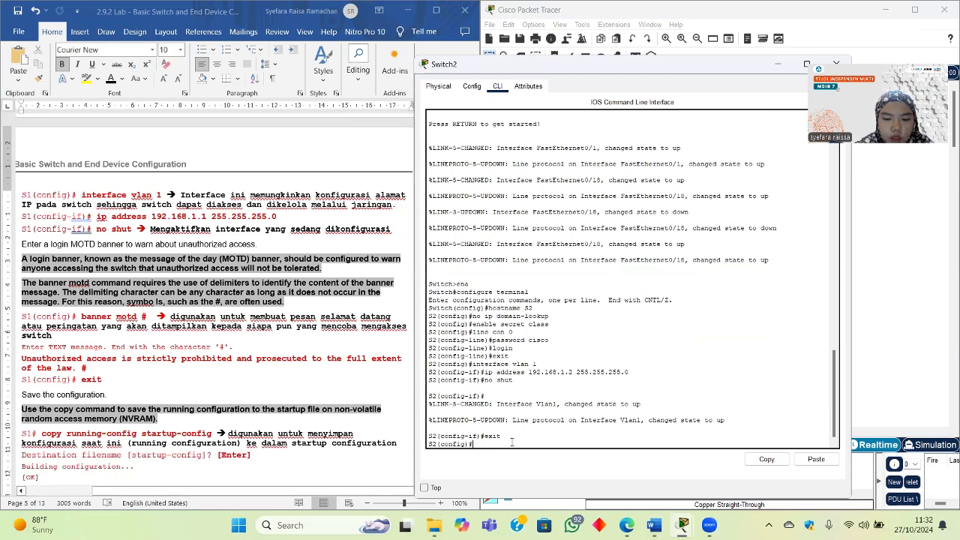
Step: Set the MOTD banner "JARINGAN TERBATAS" and exit to the S2# prompt
{"action": "type", "text": "banner"}
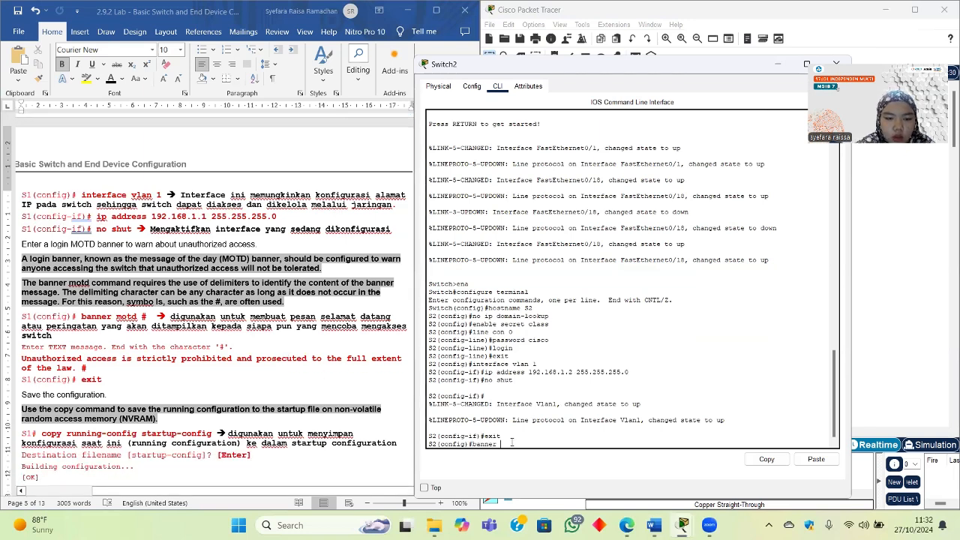
{"action": "type", "text": " motd "}
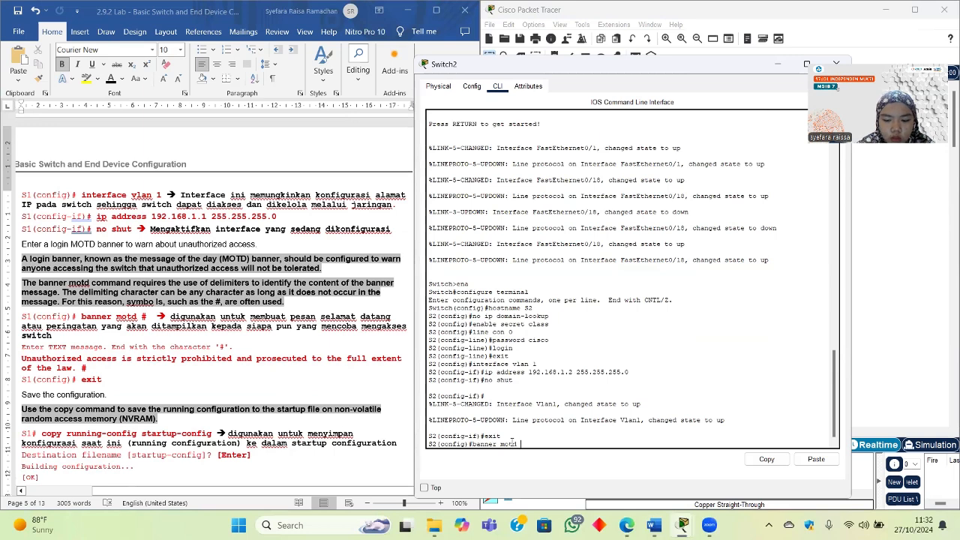
{"action": "type", "text": "\"JARINGAN"}
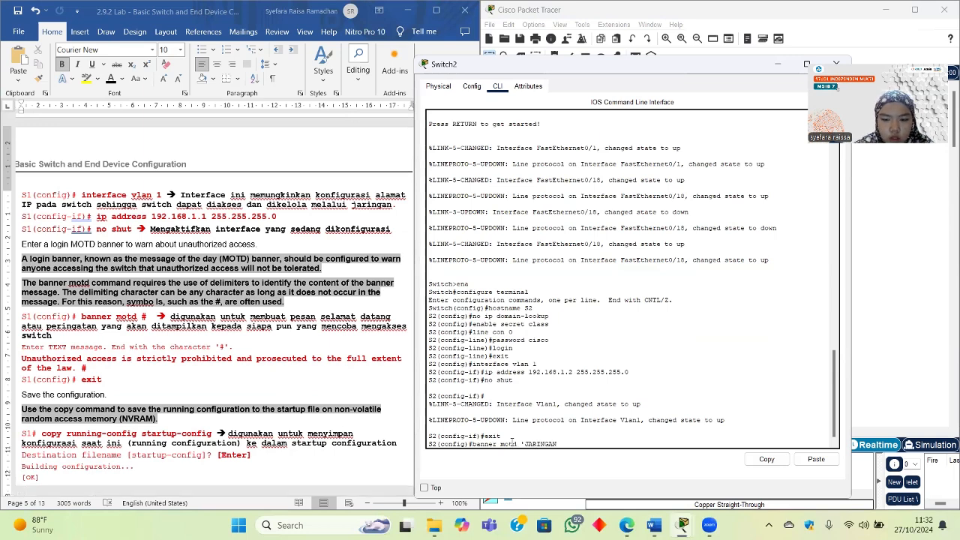
{"action": "type", "text": " TERBATAS"}
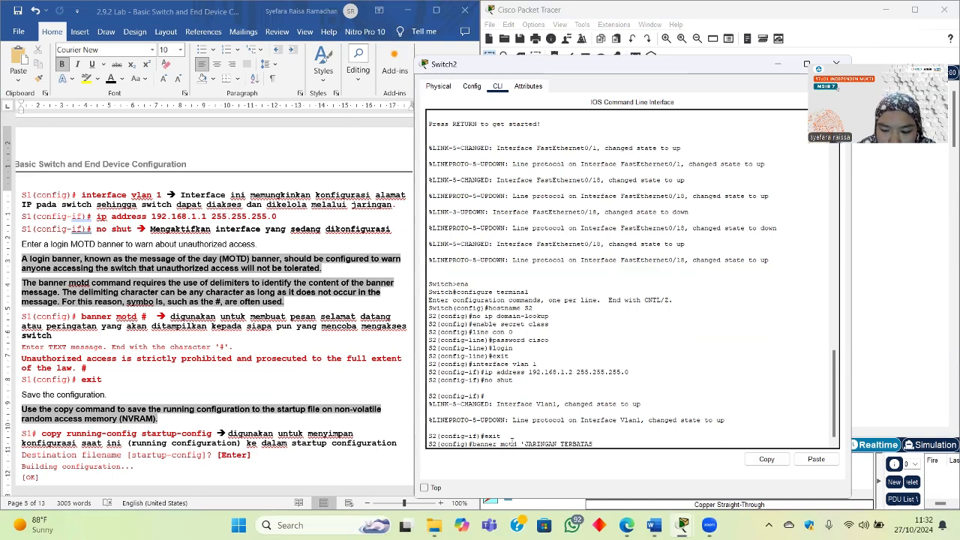
{"action": "key", "text": "Return"}
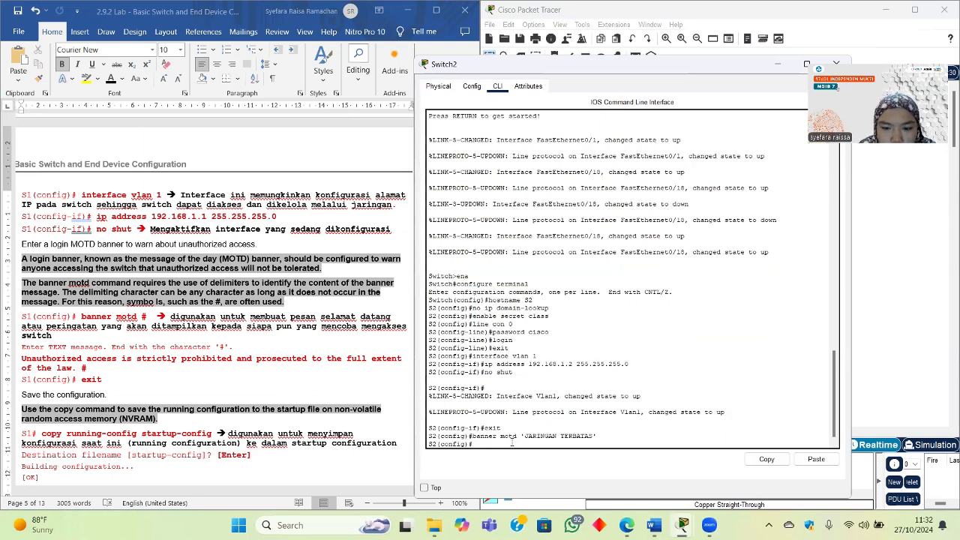
{"action": "scroll", "coordinate": [303, 362], "scroll_direction": "down", "scroll_amount": 2}
{"action": "type", "text": "e"}
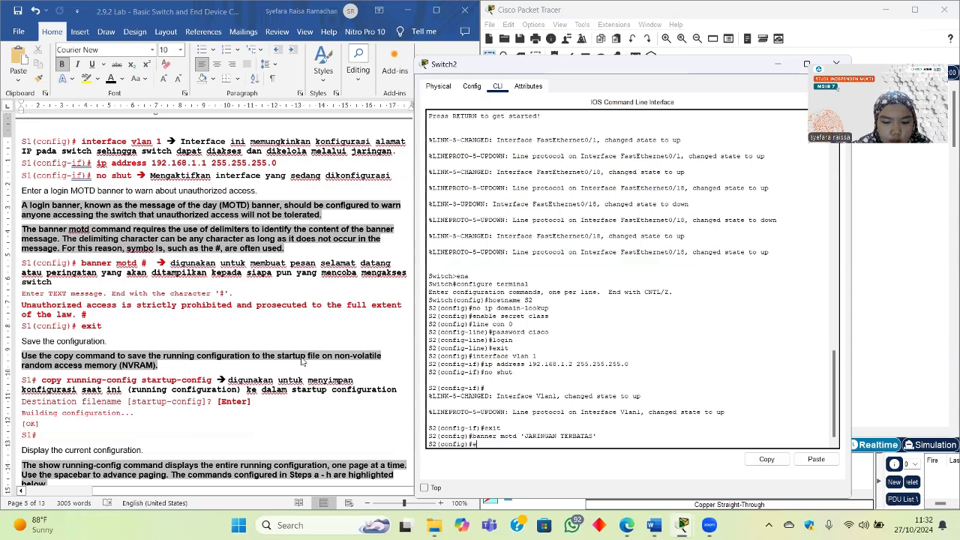
{"action": "type", "text": "xit"}
{"action": "key", "text": "Return"}
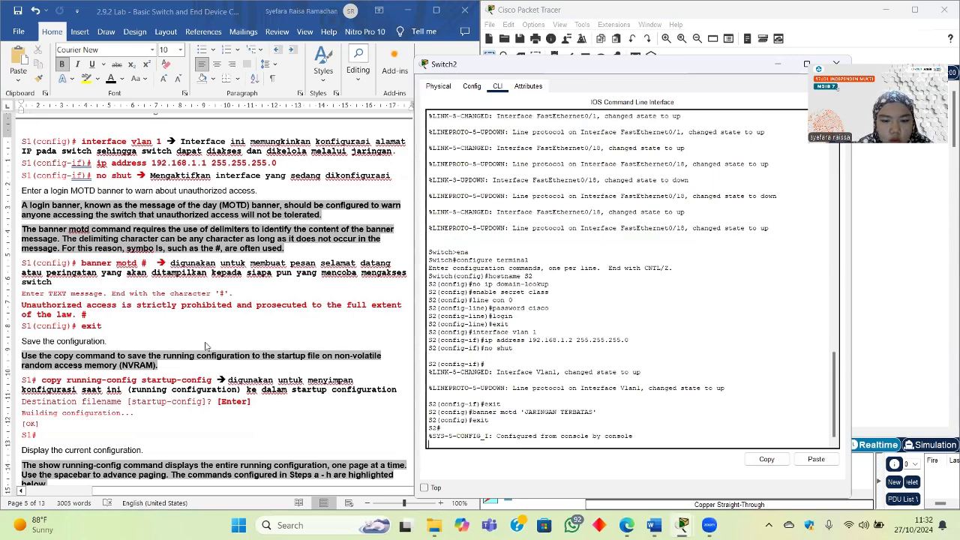
{"action": "scroll", "coordinate": [205, 347], "scroll_direction": "down", "scroll_amount": 2}
{"action": "scroll", "coordinate": [207, 347], "scroll_direction": "left", "scroll_amount": 1}
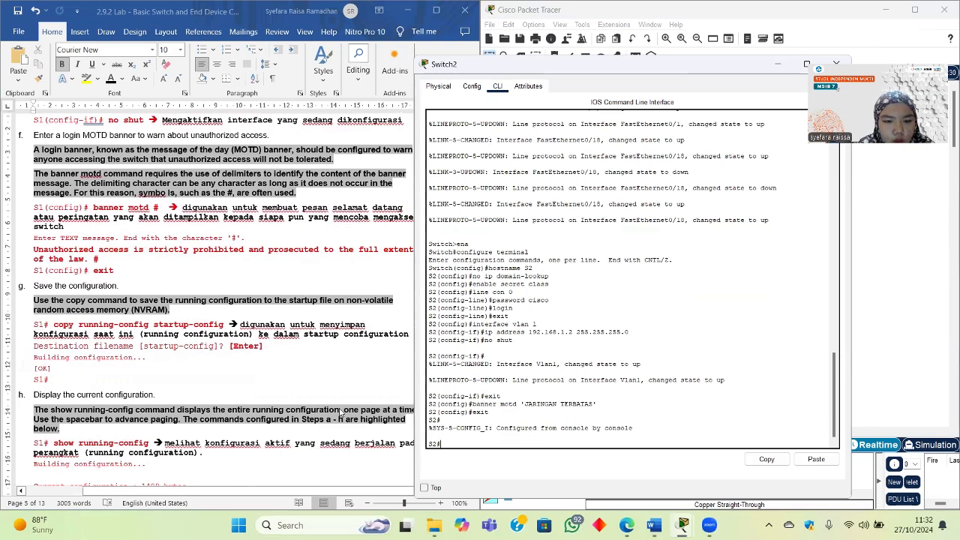
{"action": "scroll", "coordinate": [341, 413], "scroll_direction": "down", "scroll_amount": 1}
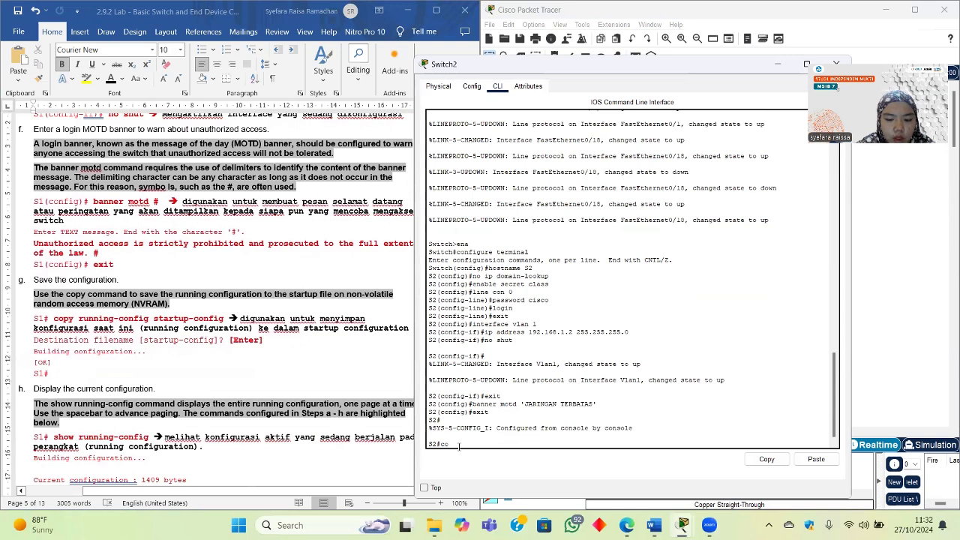
Step: Run copy running-config startup-config on S2, accepting the default filename
{"action": "type", "text": "py ru"}
{"action": "key", "text": "BackSpace"}
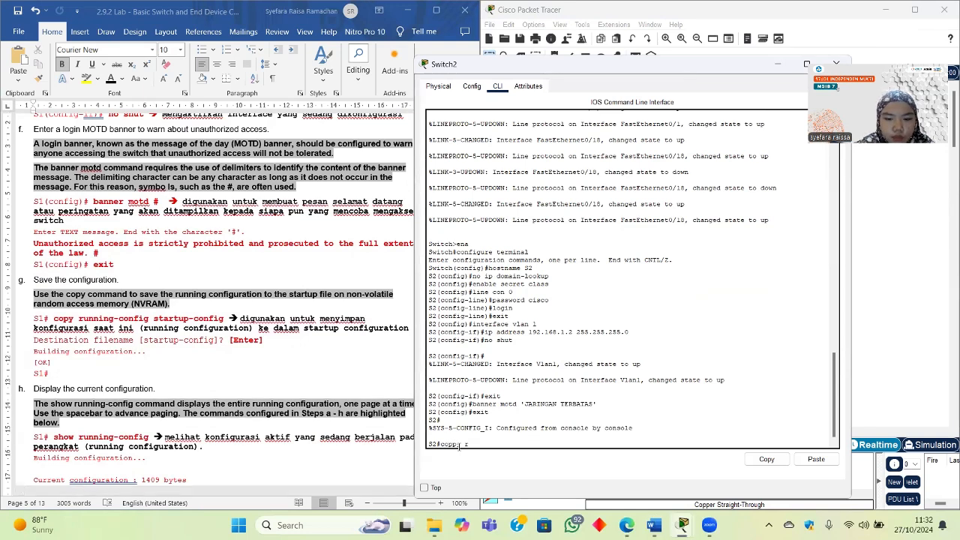
{"action": "key", "text": "BackSpace"}
{"action": "key", "text": "BackSpace"}
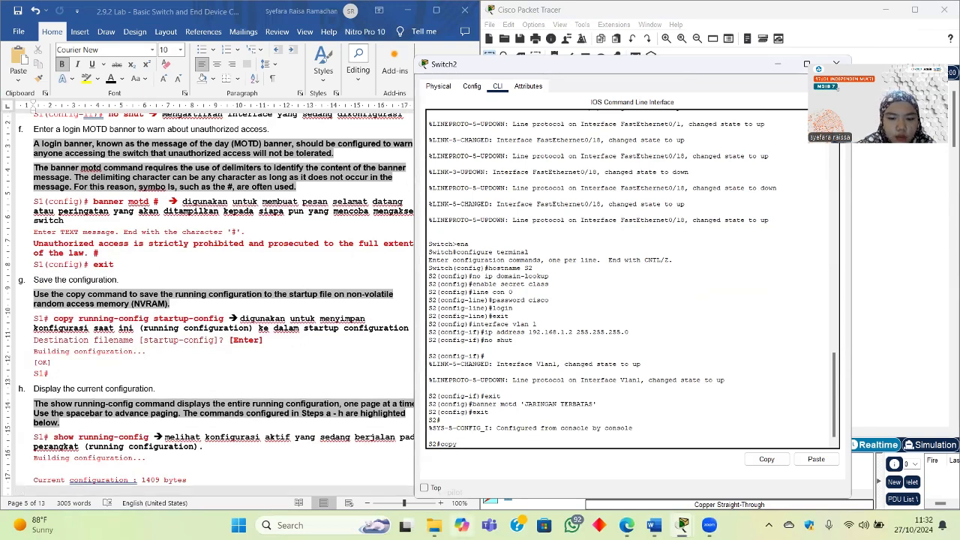
{"action": "type", "text": "running-"}
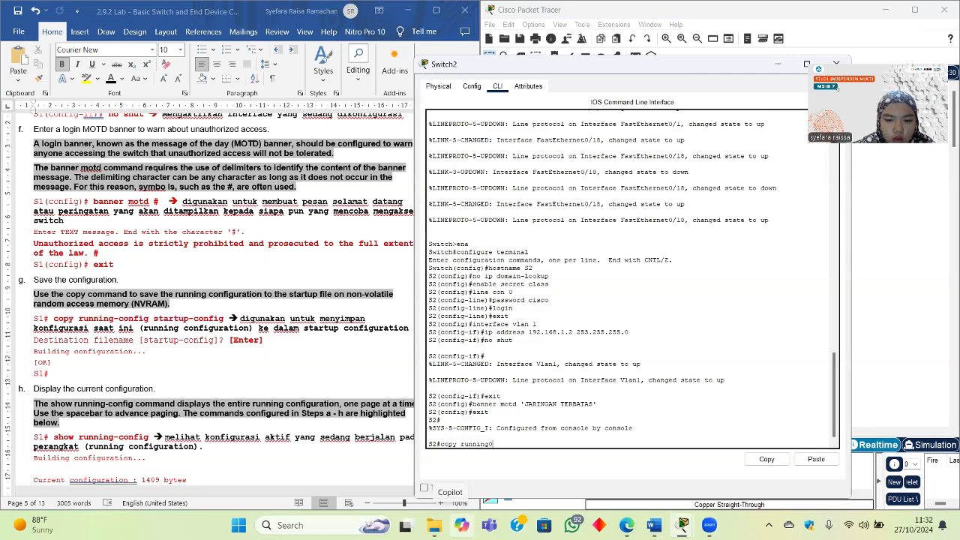
{"action": "type", "text": "config"}
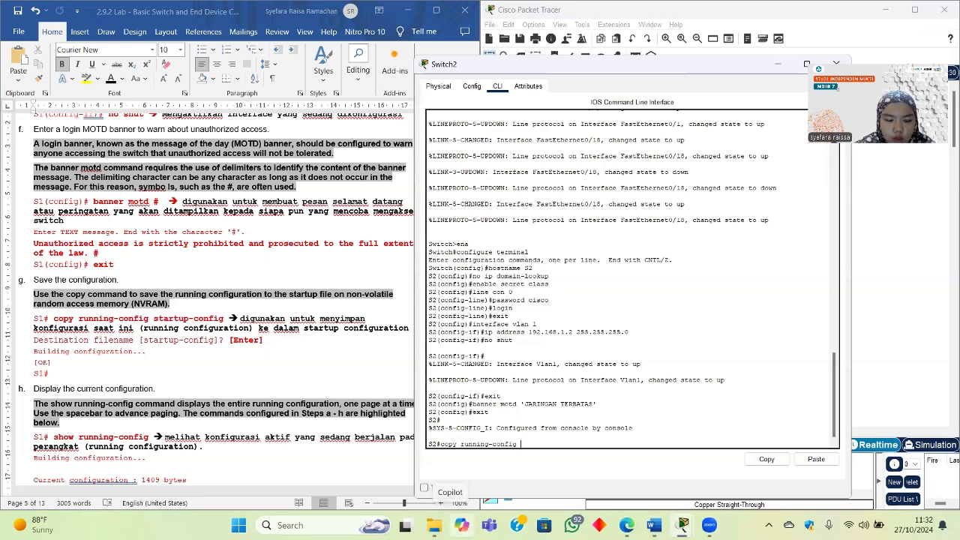
{"action": "type", "text": " startup"}
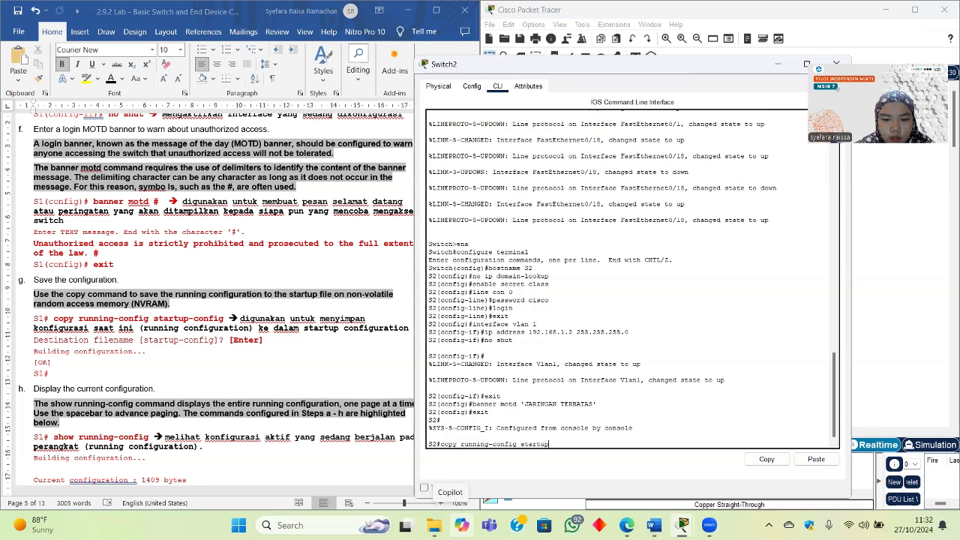
{"action": "type", "text": "-config"}
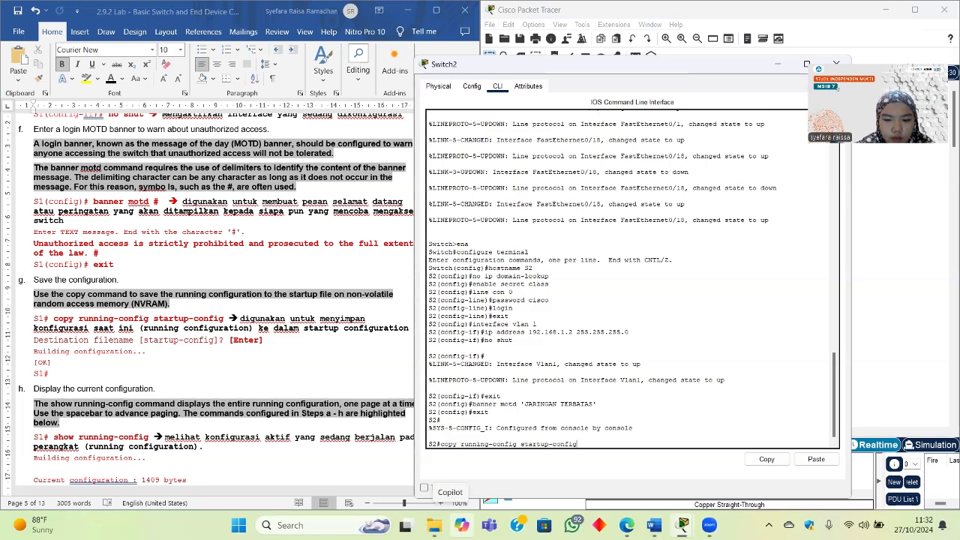
{"action": "key", "text": "Return"}
{"action": "key", "text": "Return"}
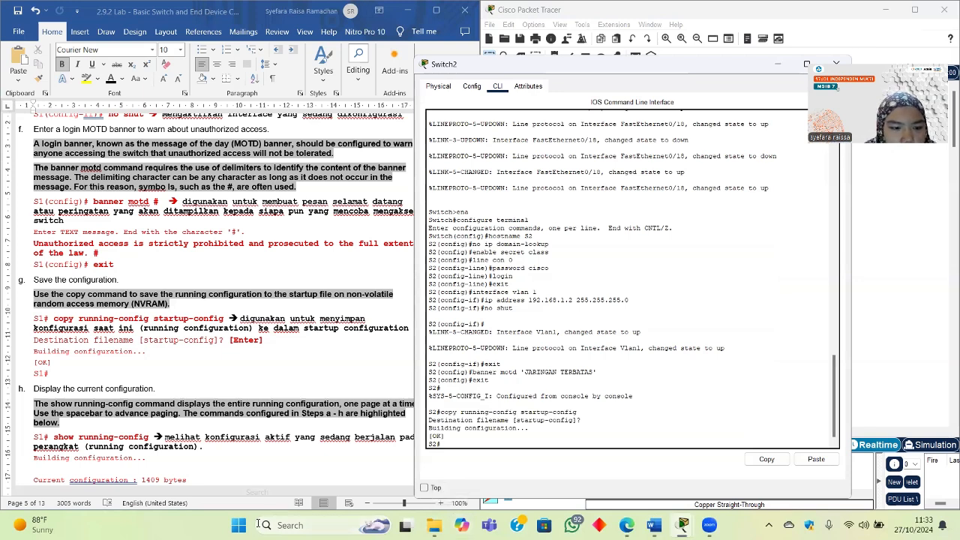
{"action": "scroll", "coordinate": [282, 386], "scroll_direction": "down", "scroll_amount": 5}
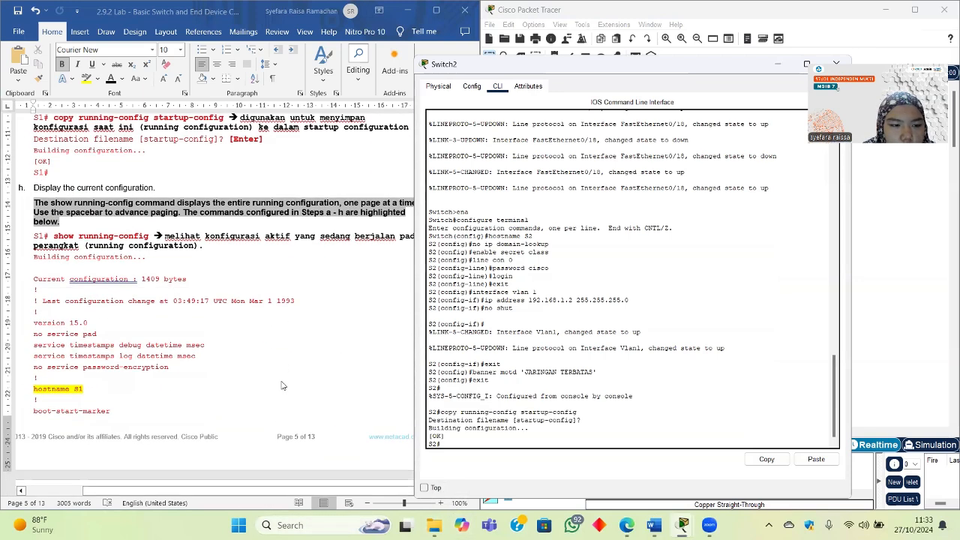
Step: Run show running-config on S2 and page to the end, past Vlan1 192.168.1.2 and the banner
{"action": "type", "text": "sho"}
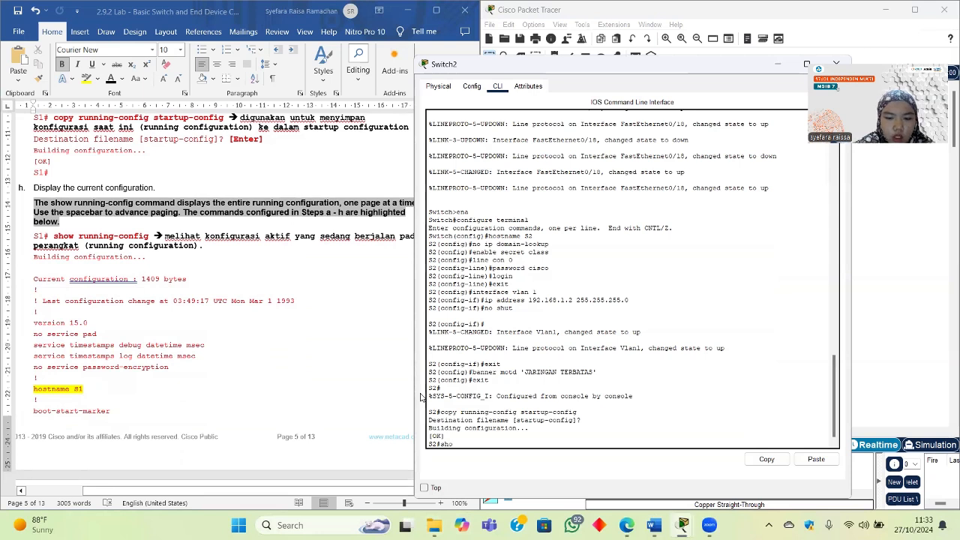
{"action": "type", "text": "w ru"}
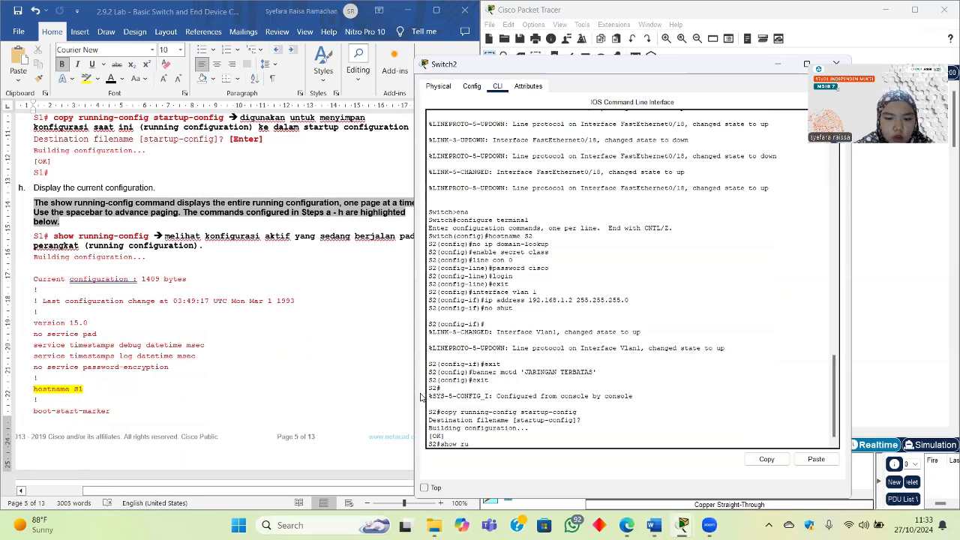
{"action": "type", "text": "nning-config"}
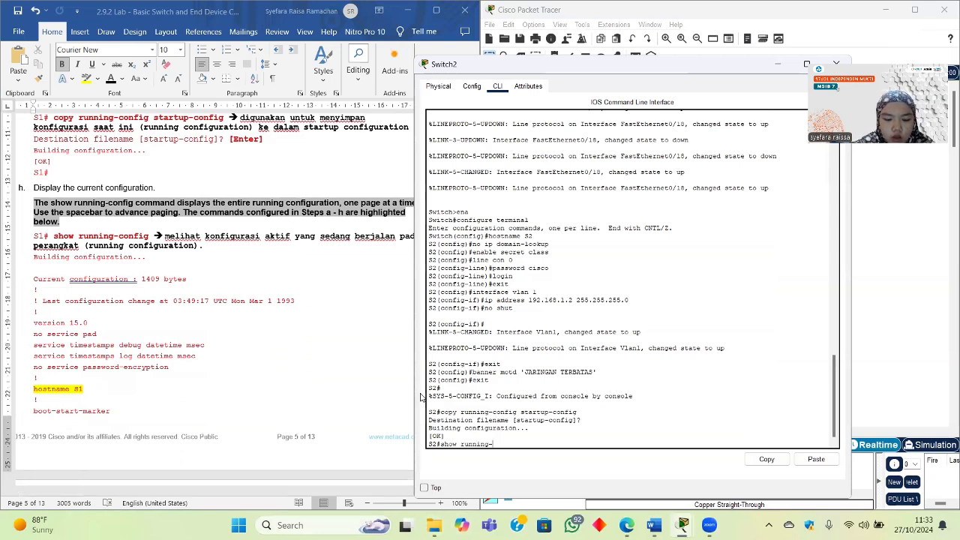
{"action": "key", "text": "Return"}
{"action": "key", "text": "Return"}
{"action": "key", "text": "Return"}
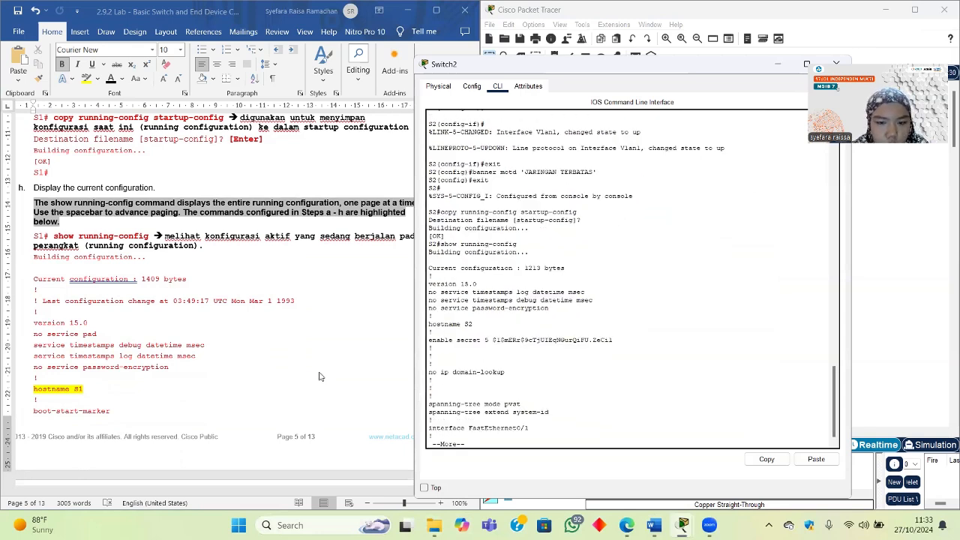
{"action": "scroll", "coordinate": [321, 371], "scroll_direction": "down", "scroll_amount": 6}
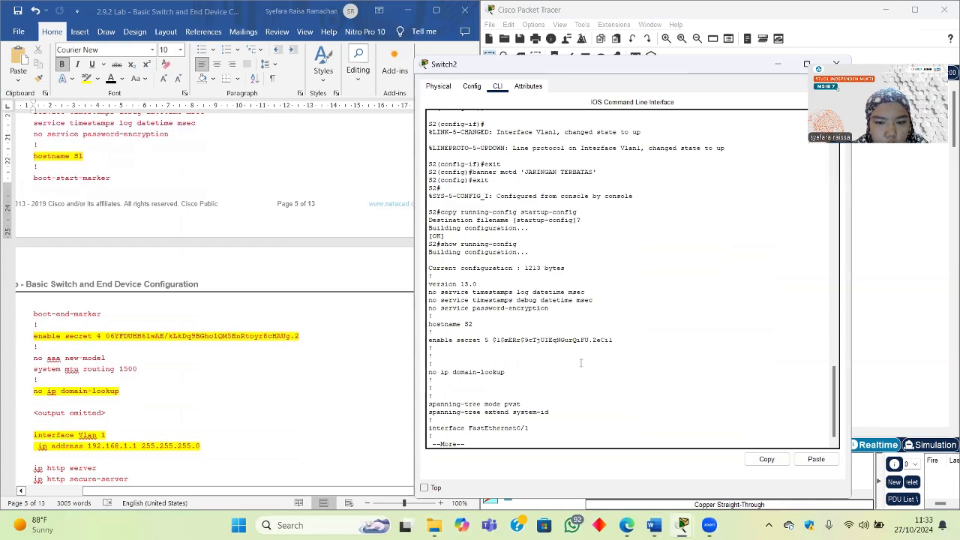
{"action": "scroll", "coordinate": [255, 393], "scroll_direction": "down", "scroll_amount": 1}
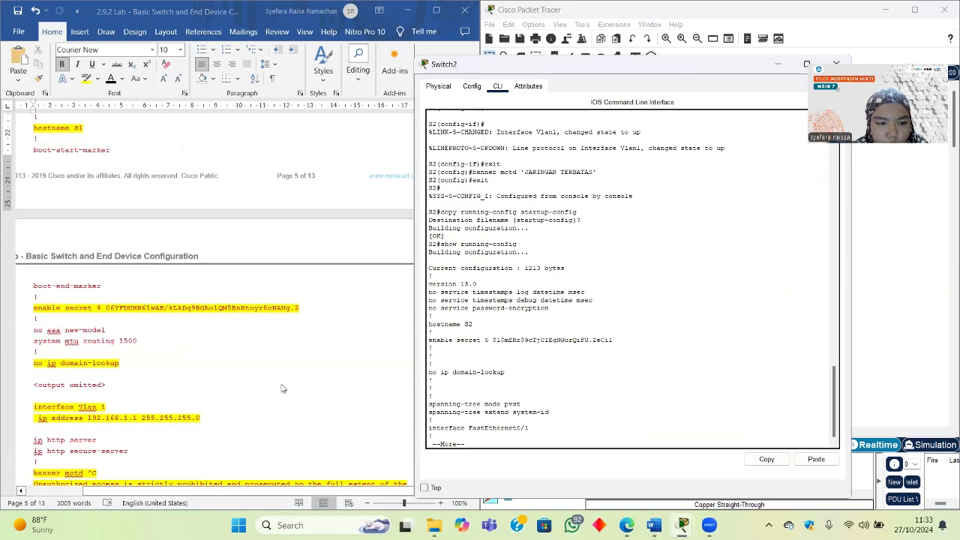
{"action": "scroll", "coordinate": [294, 391], "scroll_direction": "down", "scroll_amount": 5}
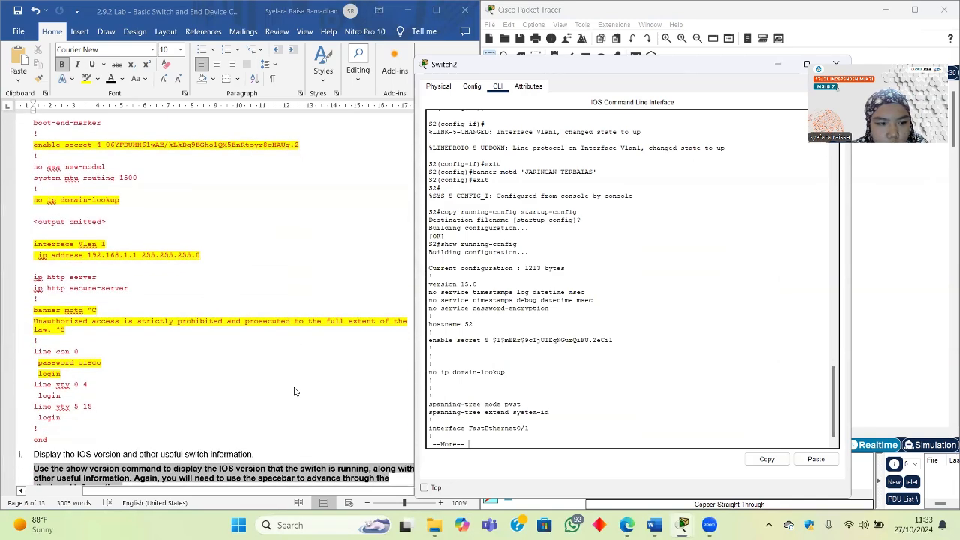
{"action": "key", "text": "Return"}
{"action": "key", "text": "Return"}
{"action": "key", "text": "Return"}
{"action": "key", "text": "Return"}
{"action": "key", "text": "Return"}
{"action": "key", "text": "Return"}
{"action": "key", "text": "Return"}
{"action": "key", "text": "Return"}
{"action": "key", "text": "Return"}
{"action": "key", "text": "Return"}
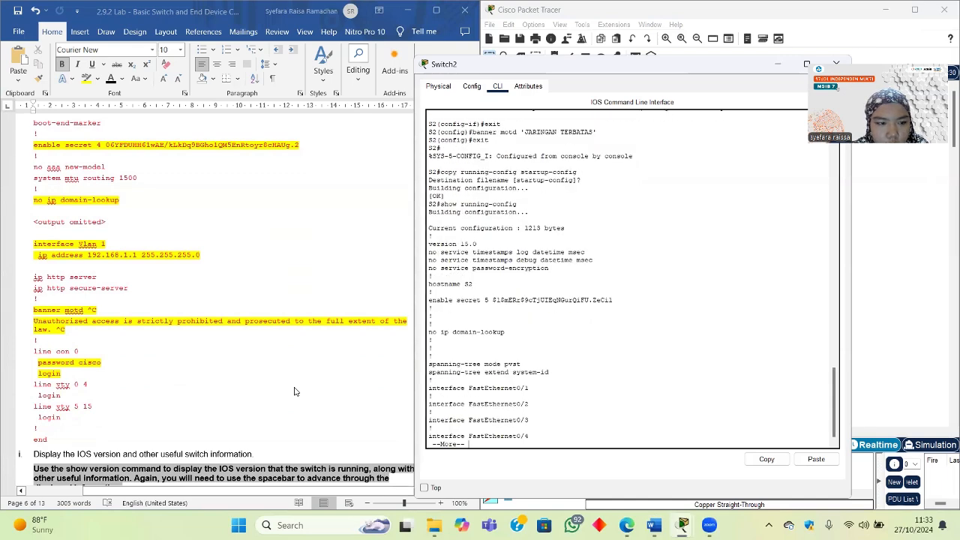
{"action": "key", "text": "Return"}
{"action": "key", "text": "Return"}
{"action": "key", "text": "Return"}
{"action": "key", "text": "Return"}
{"action": "key", "text": "Return"}
{"action": "key", "text": "Return"}
{"action": "key", "text": "Return"}
{"action": "key", "text": "Return"}
{"action": "key", "text": "Return"}
{"action": "key", "text": "Return"}
{"action": "key", "text": "Return"}
{"action": "key", "text": "Return"}
{"action": "key", "text": "Return"}
{"action": "key", "text": "Return"}
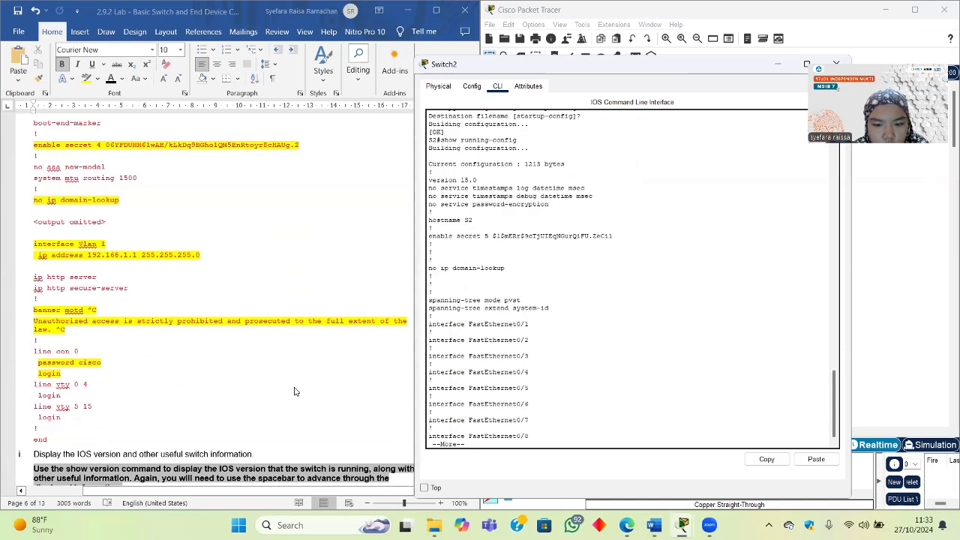
{"action": "key", "text": "Return"}
{"action": "key", "text": "Return"}
{"action": "key", "text": "Return"}
{"action": "key", "text": "Return"}
{"action": "key", "text": "Return"}
{"action": "key", "text": "Return"}
{"action": "key", "text": "Return"}
{"action": "key", "text": "Return"}
{"action": "key", "text": "Return"}
{"action": "key", "text": "Return"}
{"action": "key", "text": "Return"}
{"action": "key", "text": "Return"}
{"action": "key", "text": "Return"}
{"action": "key", "text": "Return"}
{"action": "key", "text": "Return"}
{"action": "key", "text": "Return"}
{"action": "key", "text": "Return"}
{"action": "key", "text": "Return"}
{"action": "key", "text": "Return"}
{"action": "key", "text": "Return"}
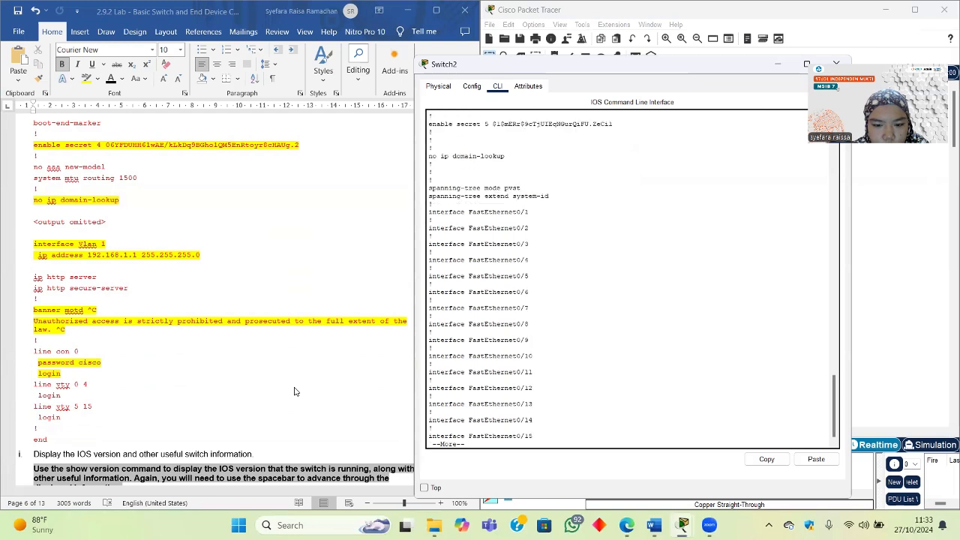
{"action": "key", "text": "Return"}
{"action": "key", "text": "Return"}
{"action": "key", "text": "Return"}
{"action": "key", "text": "Return"}
{"action": "key", "text": "Return"}
{"action": "key", "text": "Return"}
{"action": "key", "text": "Return"}
{"action": "key", "text": "Return"}
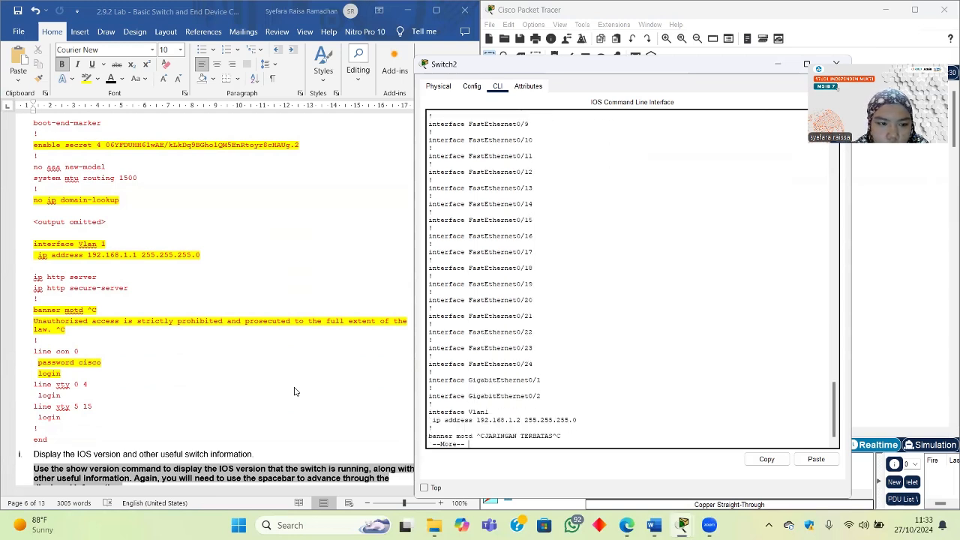
{"action": "key", "text": "Return"}
{"action": "key", "text": "Return"}
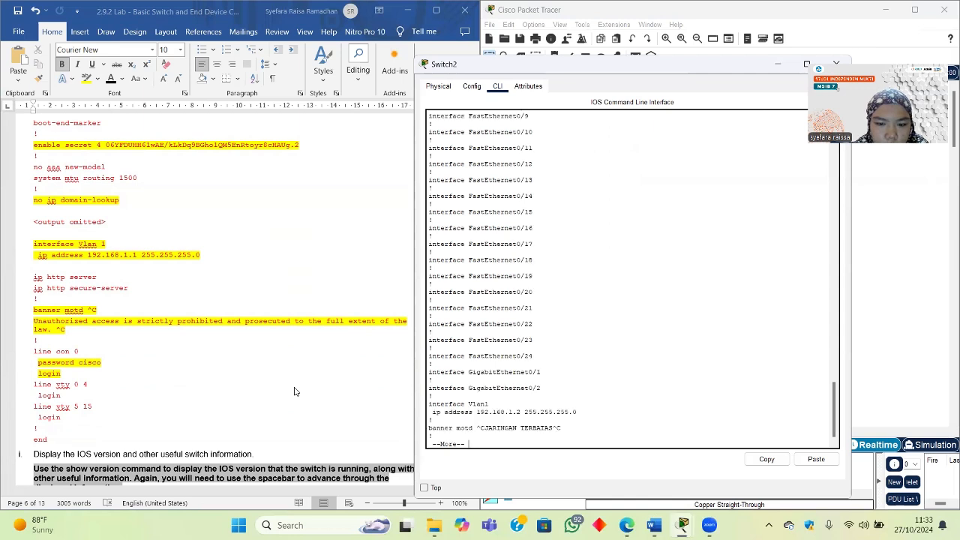
{"action": "key", "text": "Return"}
{"action": "key", "text": "Return"}
{"action": "key", "text": "Return"}
{"action": "key", "text": "Return"}
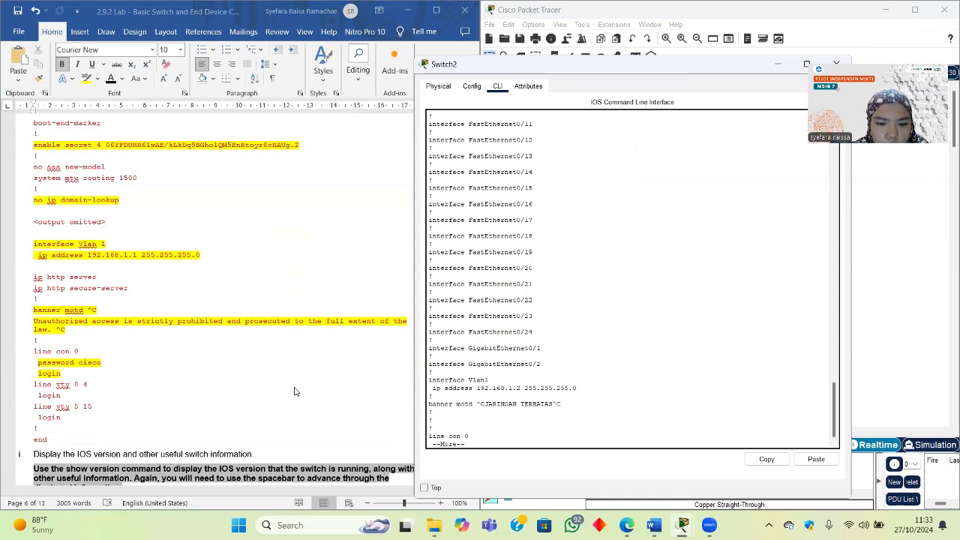
{"action": "key", "text": "Return"}
{"action": "key", "text": "Return"}
{"action": "key", "text": "Return"}
{"action": "key", "text": "Return"}
{"action": "key", "text": "Return"}
{"action": "key", "text": "Return"}
{"action": "key", "text": "Return"}
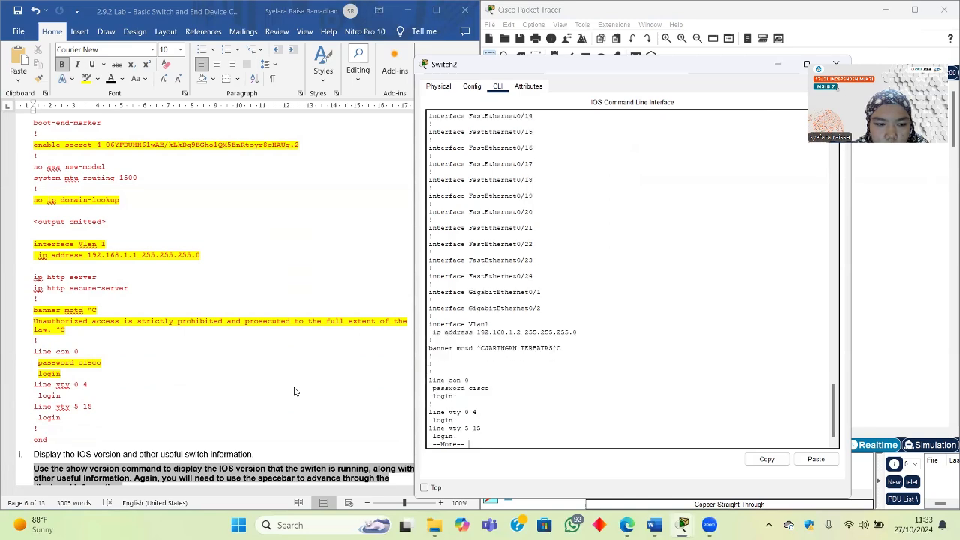
{"action": "key", "text": "Return"}
{"action": "key", "text": "Return"}
{"action": "key", "text": "Return"}
{"action": "key", "text": "Return"}
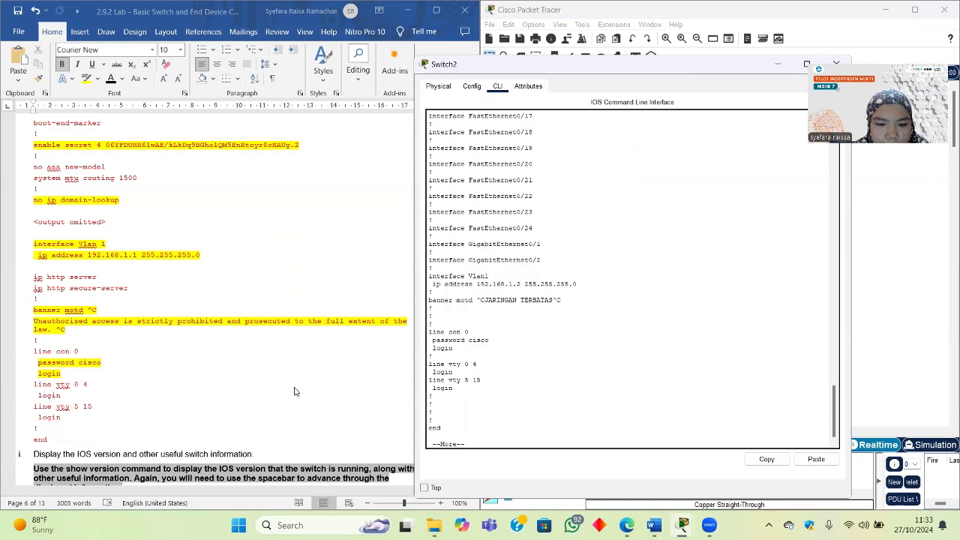
{"action": "scroll", "coordinate": [169, 246], "scroll_direction": "down", "scroll_amount": 6}
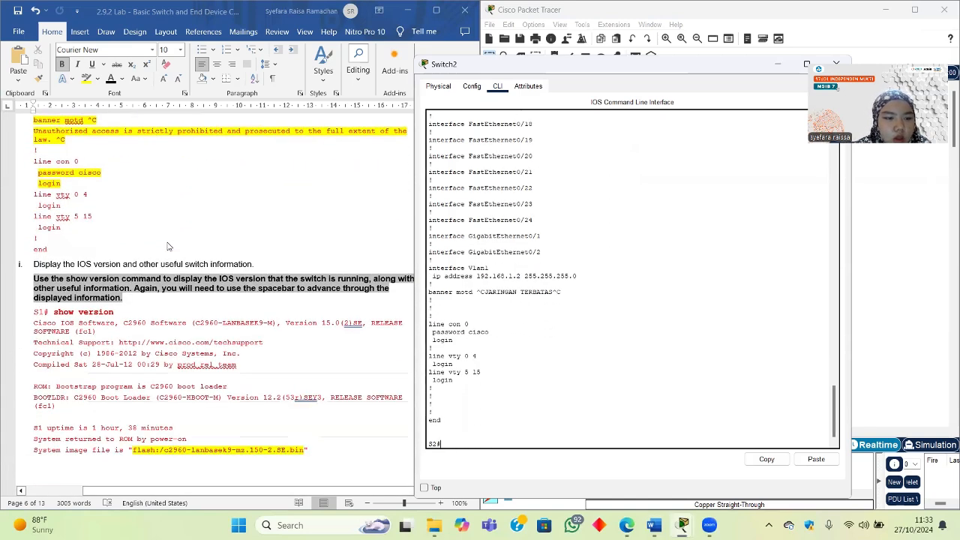
{"action": "scroll", "coordinate": [168, 246], "scroll_direction": "down", "scroll_amount": 1}
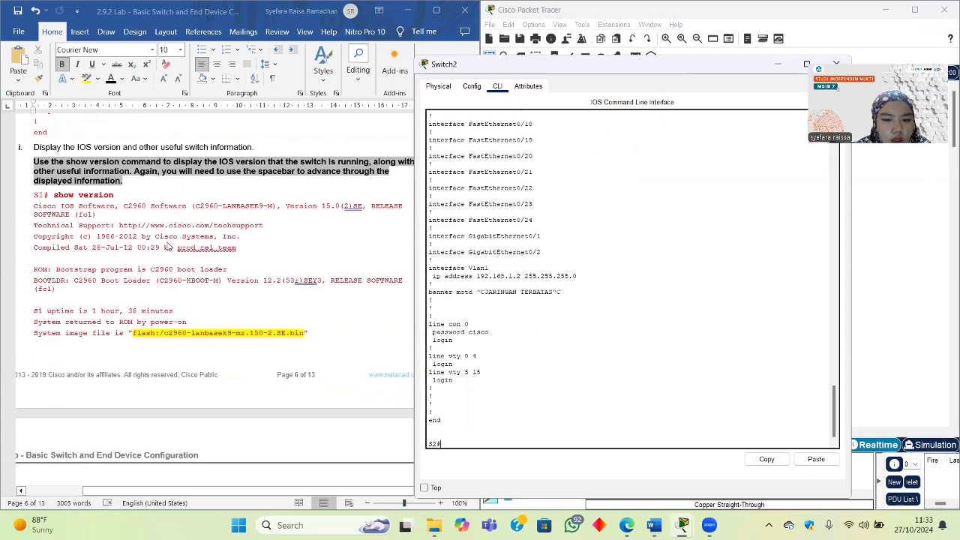
{"action": "scroll", "coordinate": [297, 353], "scroll_direction": "down", "scroll_amount": 1}
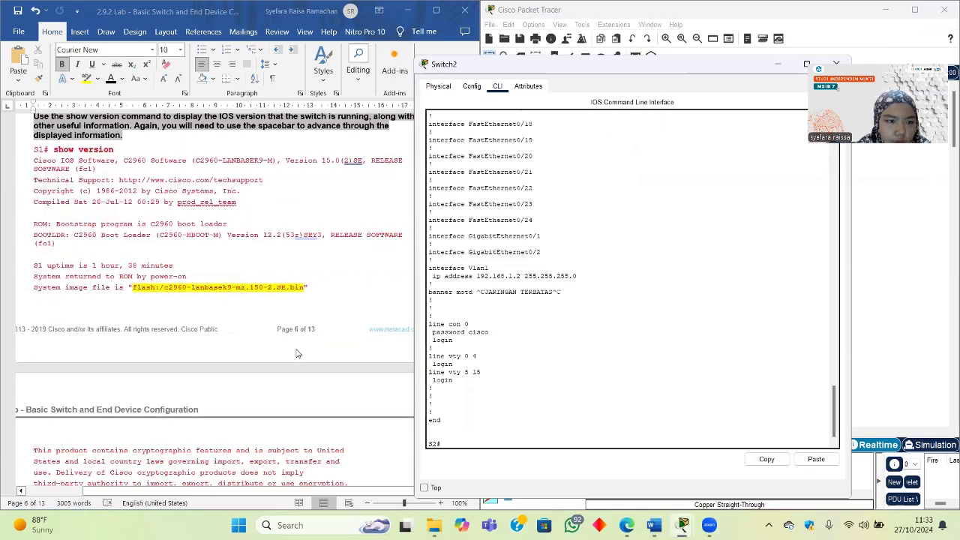
{"action": "scroll", "coordinate": [165, 185], "scroll_direction": "up", "scroll_amount": 1}
{"action": "left_click", "coordinate": [148, 199]}
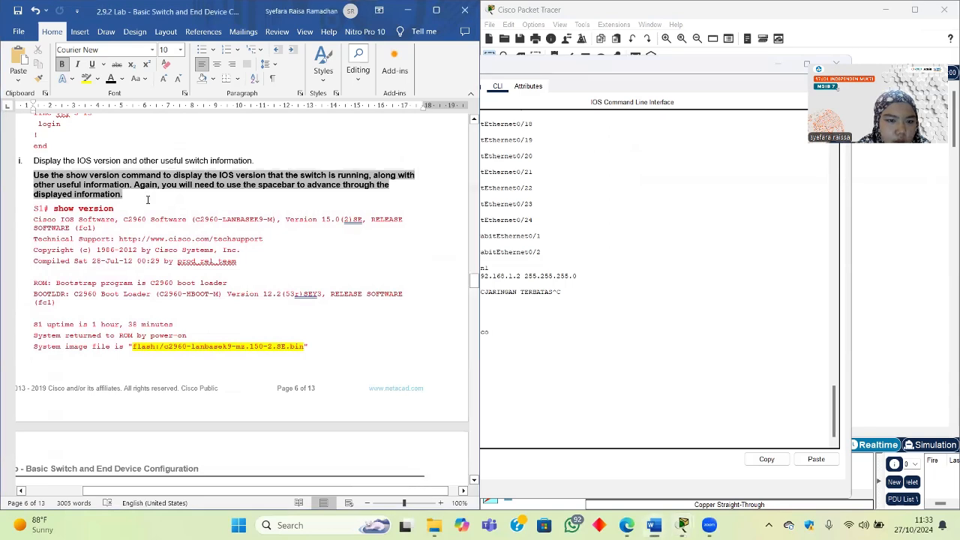
{"action": "scroll", "coordinate": [187, 328], "scroll_direction": "down", "scroll_amount": 1}
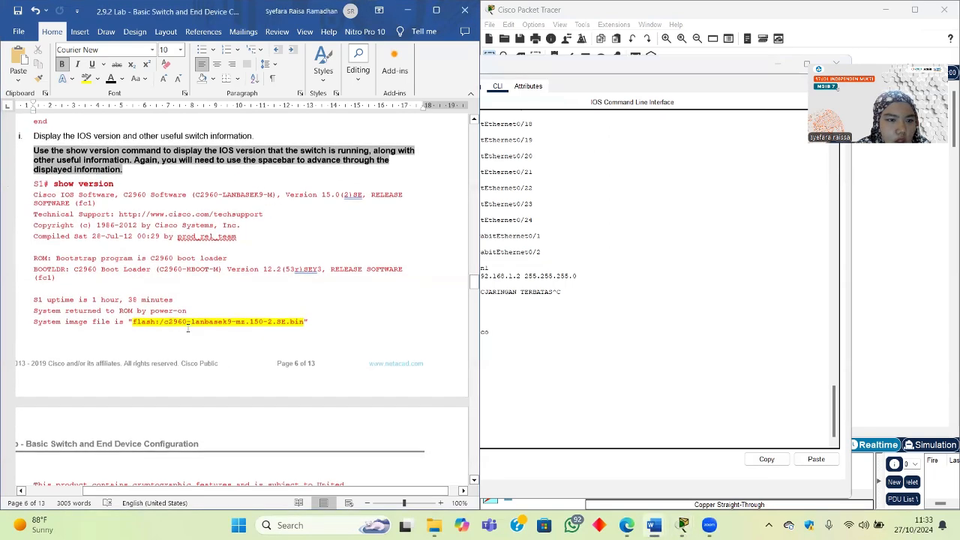
{"action": "left_click", "coordinate": [501, 344]}
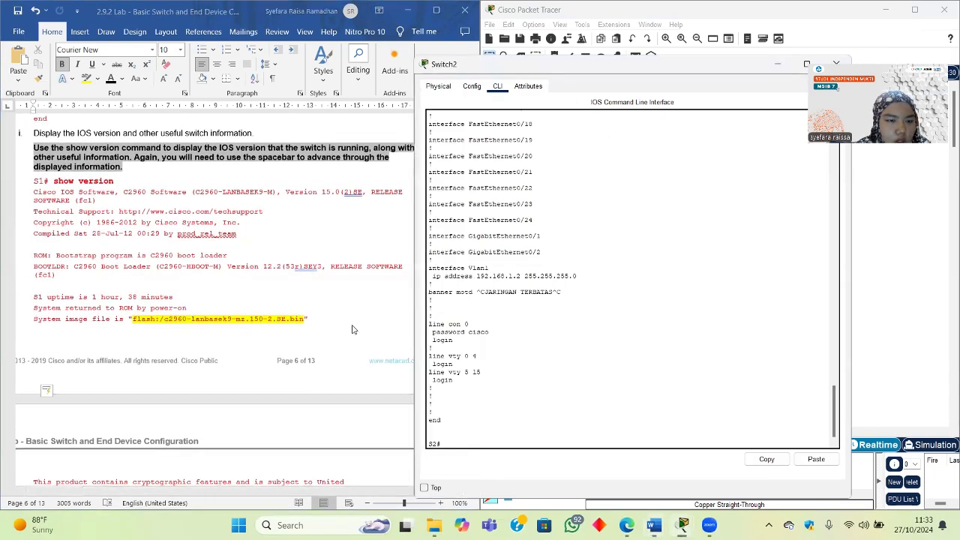
{"action": "scroll", "coordinate": [353, 330], "scroll_direction": "down", "scroll_amount": 1}
{"action": "scroll", "coordinate": [353, 330], "scroll_direction": "down", "scroll_amount": 15}
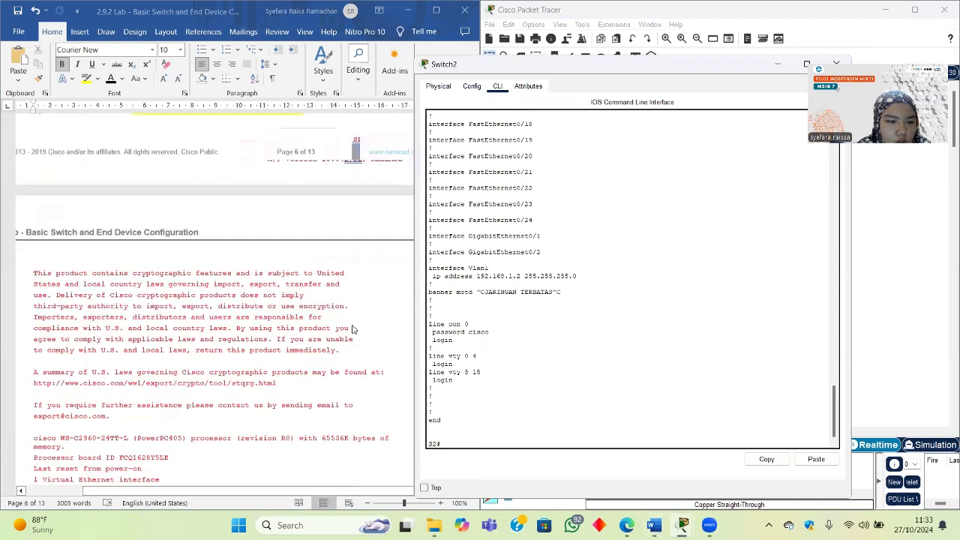
{"action": "scroll", "coordinate": [354, 329], "scroll_direction": "down", "scroll_amount": 8}
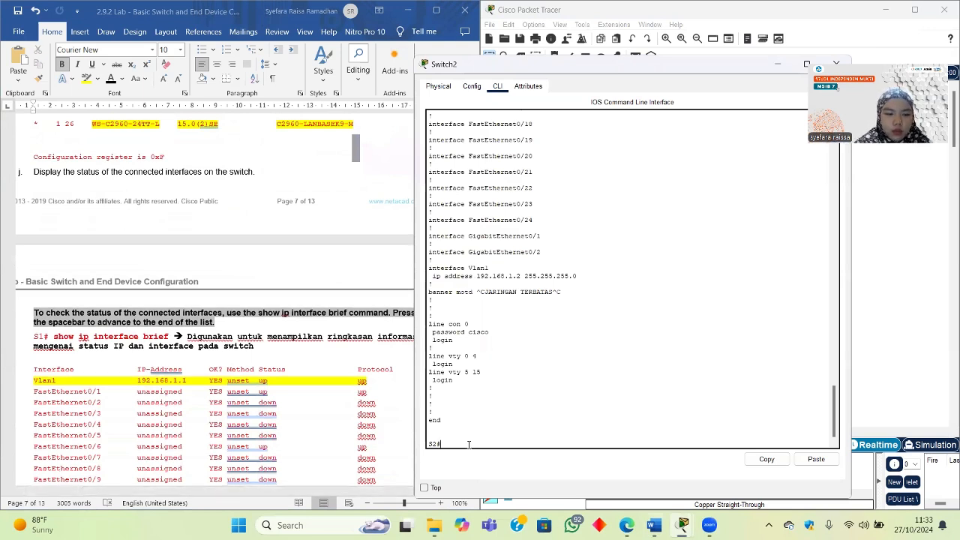
Step: Run show ip interface brief on S2 and page through to Vlan1 192.168.1.2 up
{"action": "type", "text": "show ip"}
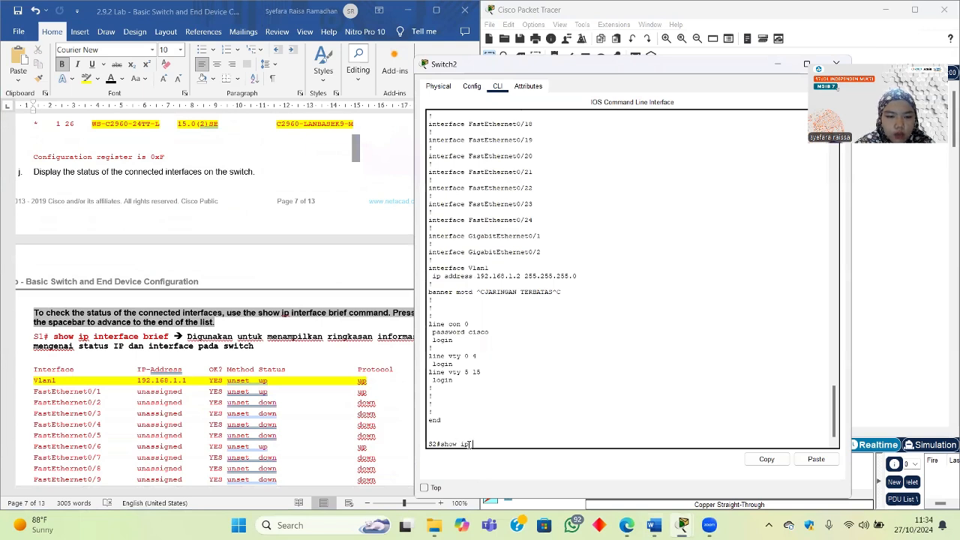
{"action": "type", "text": " in"}
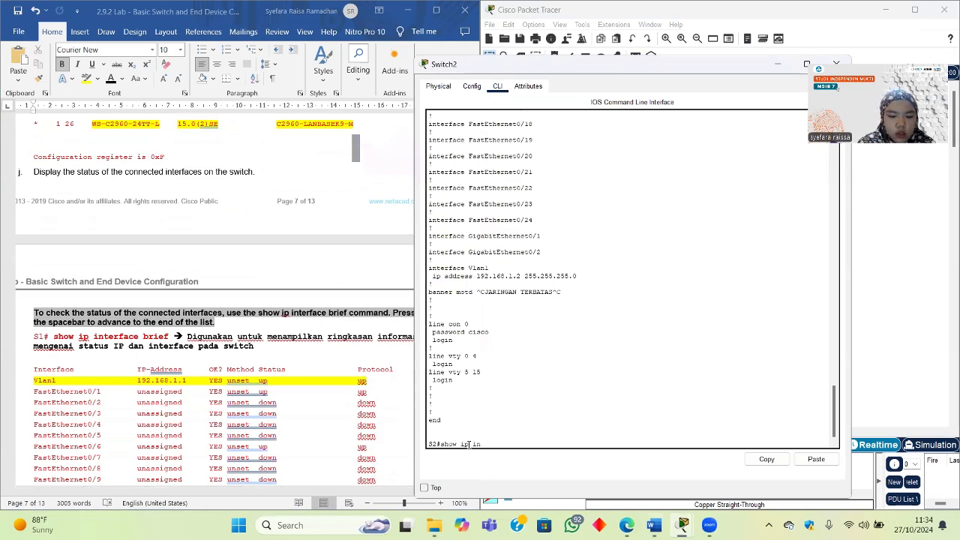
{"action": "type", "text": "terface"}
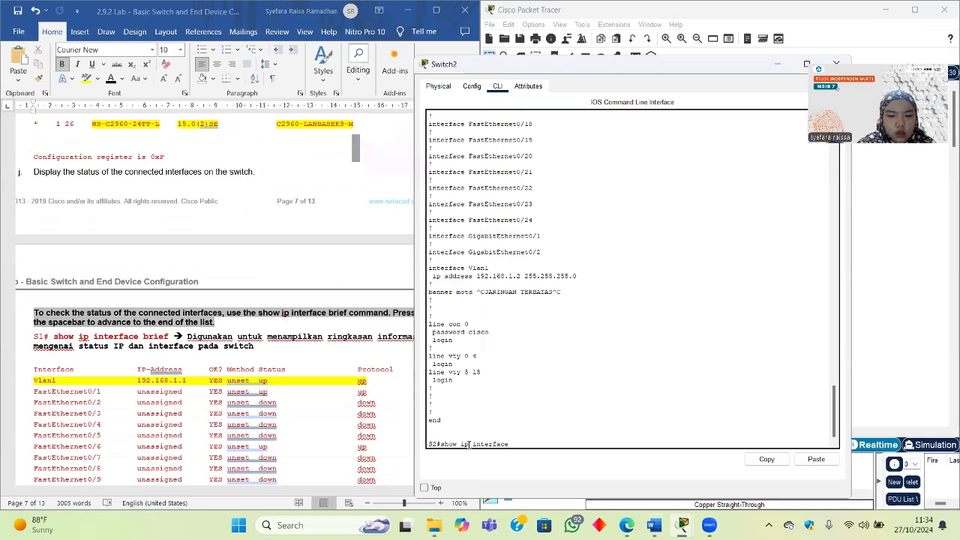
{"action": "type", "text": " brief"}
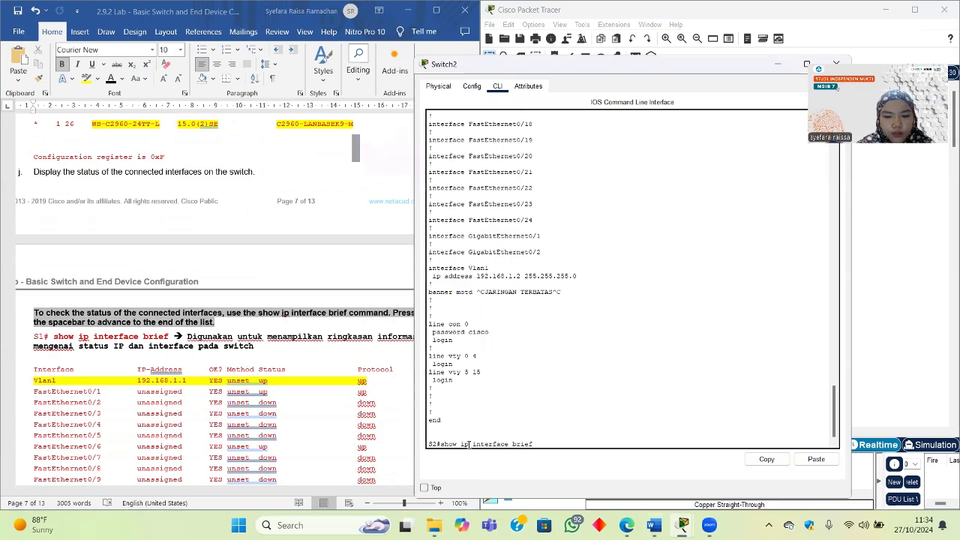
{"action": "key", "text": "Return"}
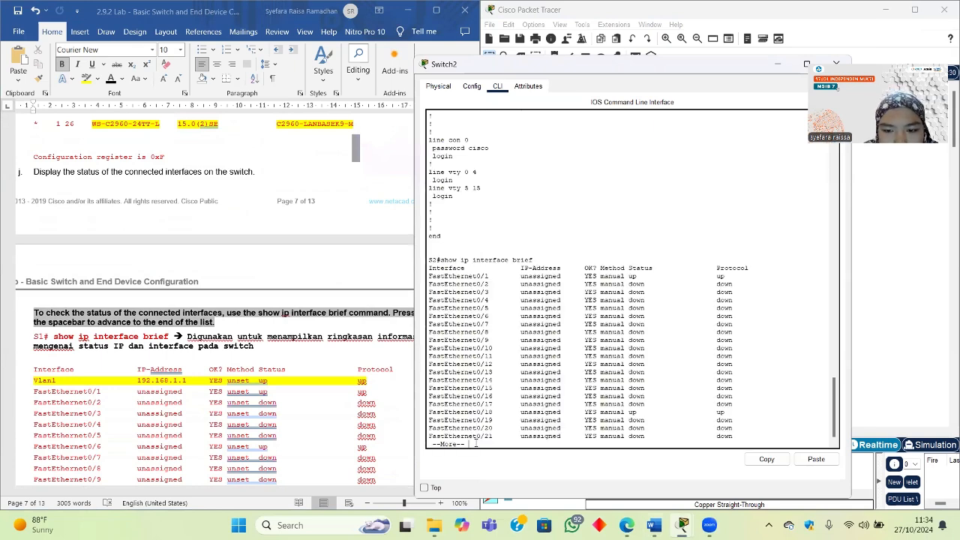
{"action": "scroll", "coordinate": [294, 392], "scroll_direction": "down", "scroll_amount": 3}
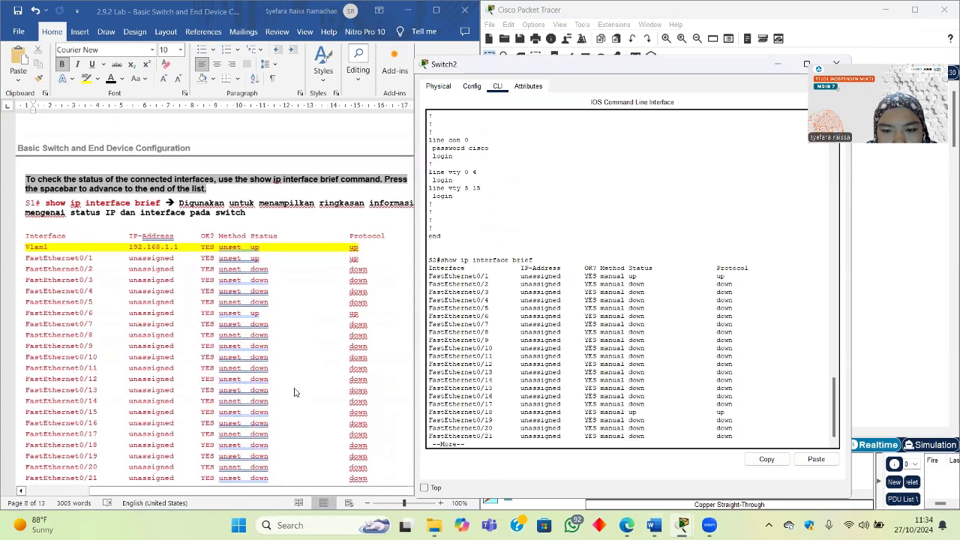
{"action": "scroll", "coordinate": [295, 392], "scroll_direction": "right", "scroll_amount": 1}
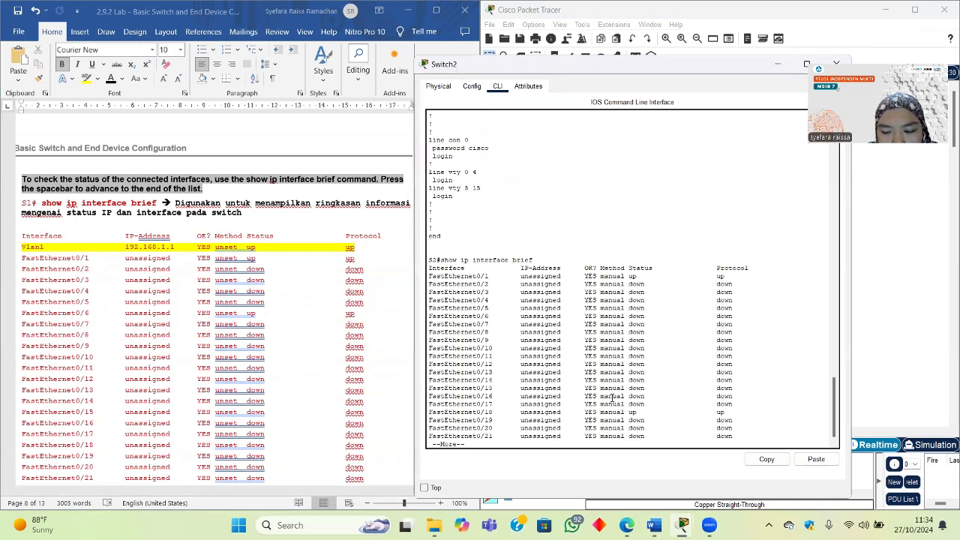
{"action": "key", "text": "Return"}
{"action": "key", "text": "Return"}
{"action": "key", "text": "Return"}
{"action": "key", "text": "Return"}
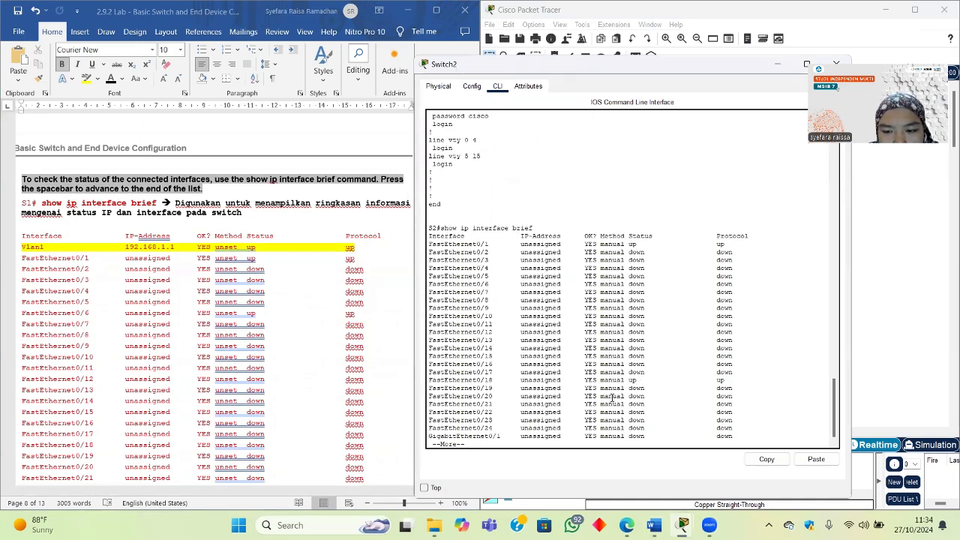
{"action": "key", "text": "space"}
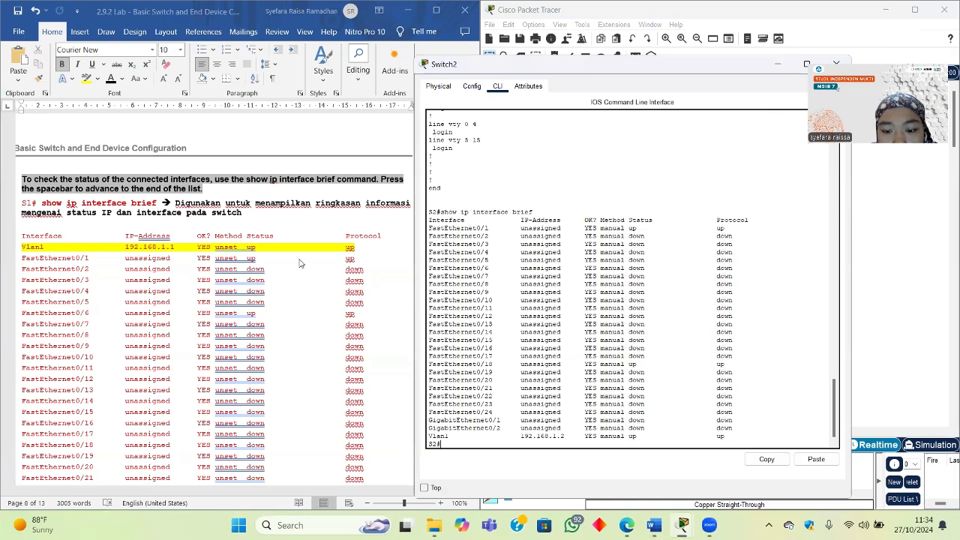
{"action": "scroll", "coordinate": [298, 263], "scroll_direction": "up", "scroll_amount": 10}
{"action": "scroll", "coordinate": [299, 259], "scroll_direction": "up", "scroll_amount": 20}
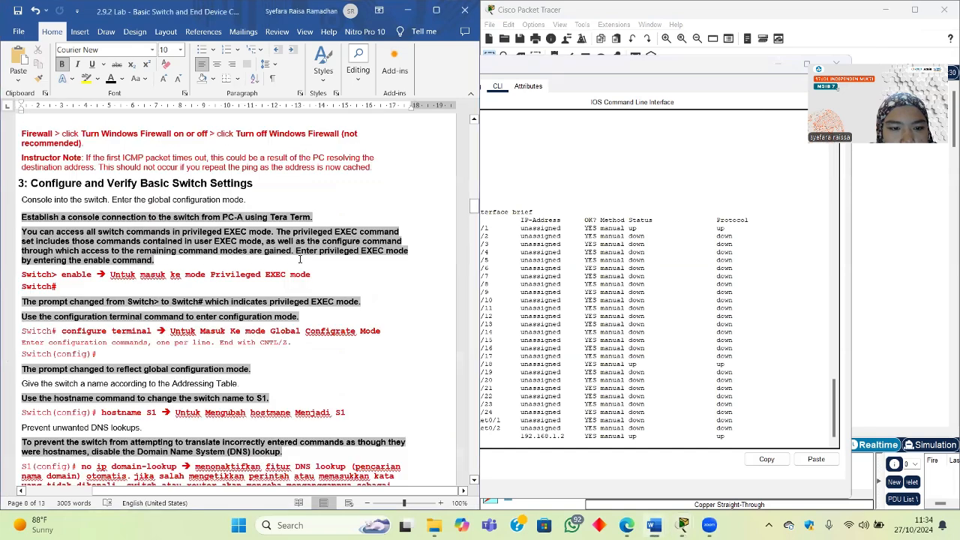
{"action": "scroll", "coordinate": [227, 252], "scroll_direction": "down", "scroll_amount": 1}
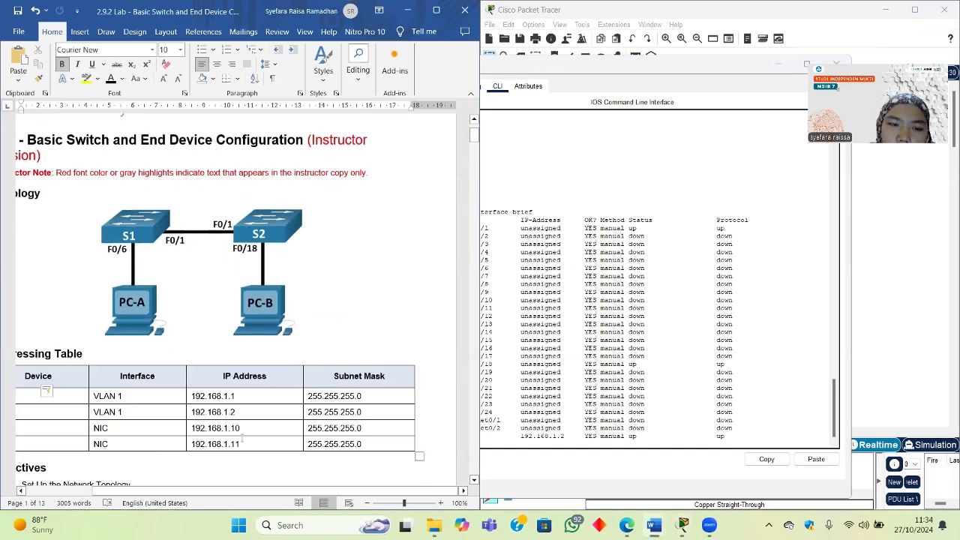
{"action": "scroll", "coordinate": [224, 218], "scroll_direction": "down", "scroll_amount": 8}
{"action": "left_click", "coordinate": [648, 343]}
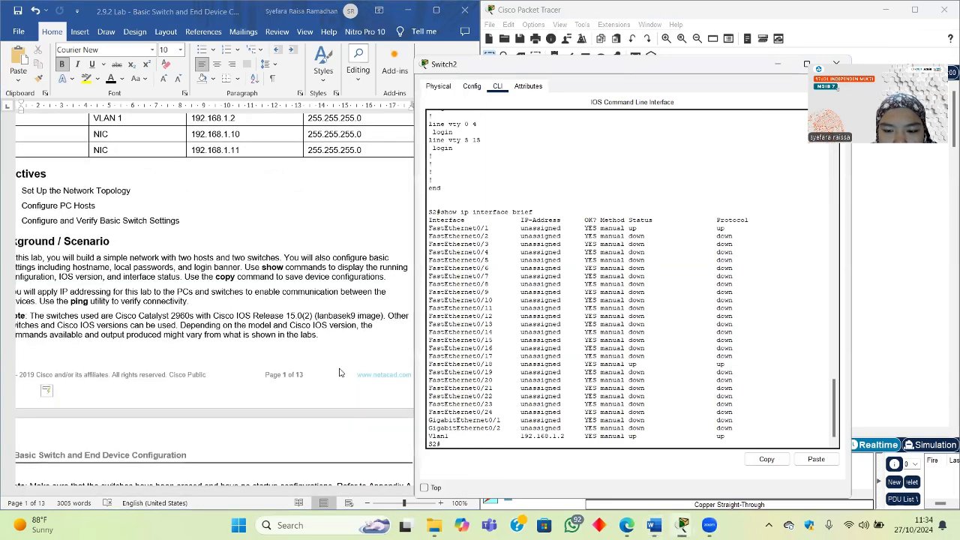
{"action": "scroll", "coordinate": [171, 337], "scroll_direction": "down", "scroll_amount": 12}
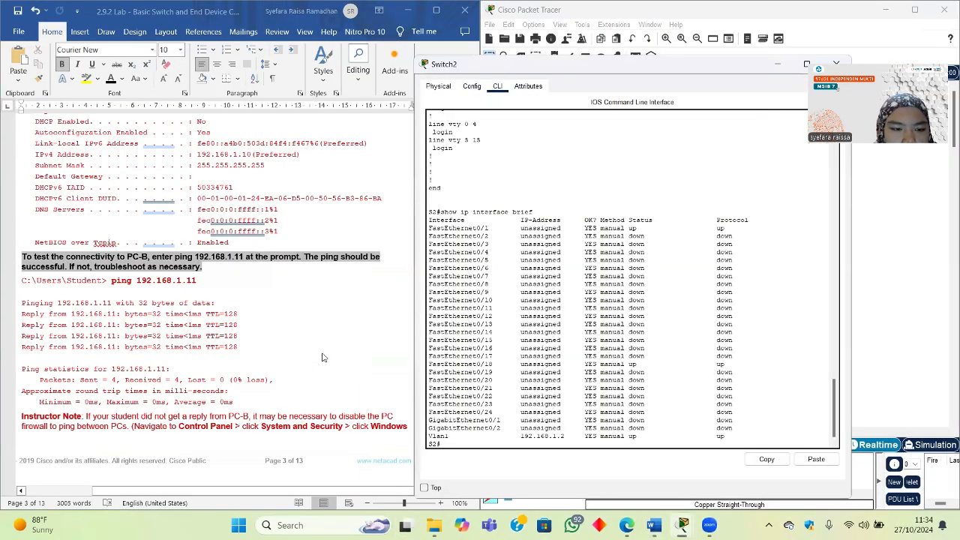
{"action": "scroll", "coordinate": [217, 337], "scroll_direction": "down", "scroll_amount": 2}
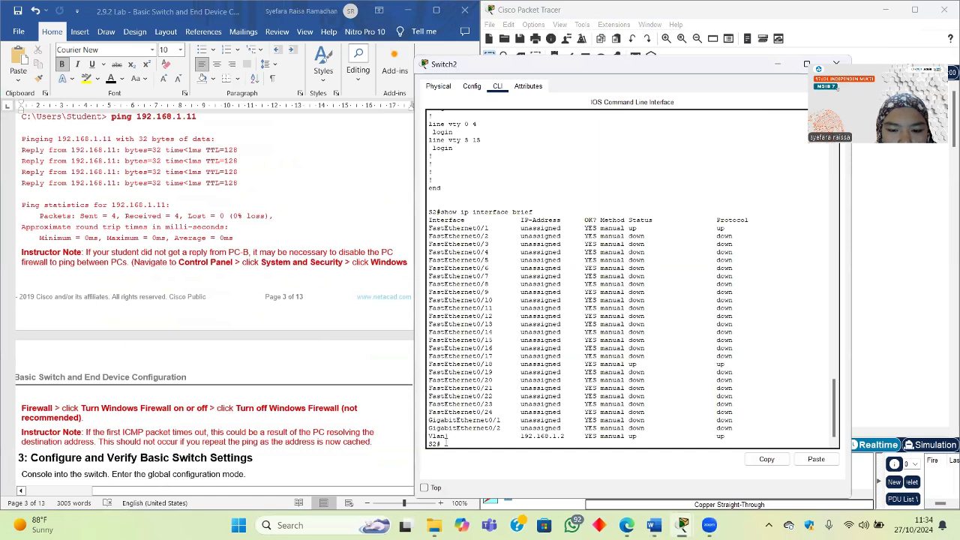
Step: Review the Vlan1 line in the output, then log out of S2 with exit and restart the console session
{"action": "left_click_drag", "start_coordinate": [454, 437], "coordinate": [428, 435]}
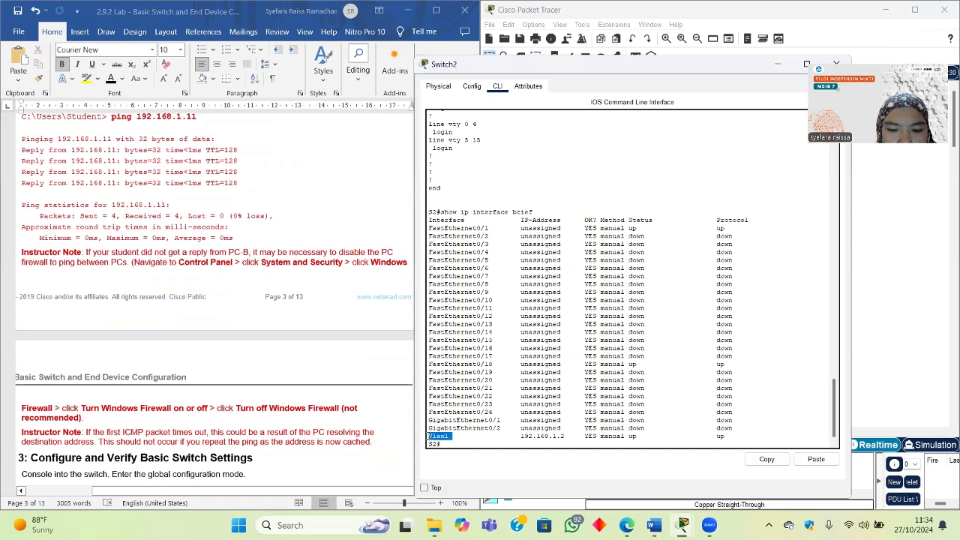
{"action": "left_click", "coordinate": [490, 443]}
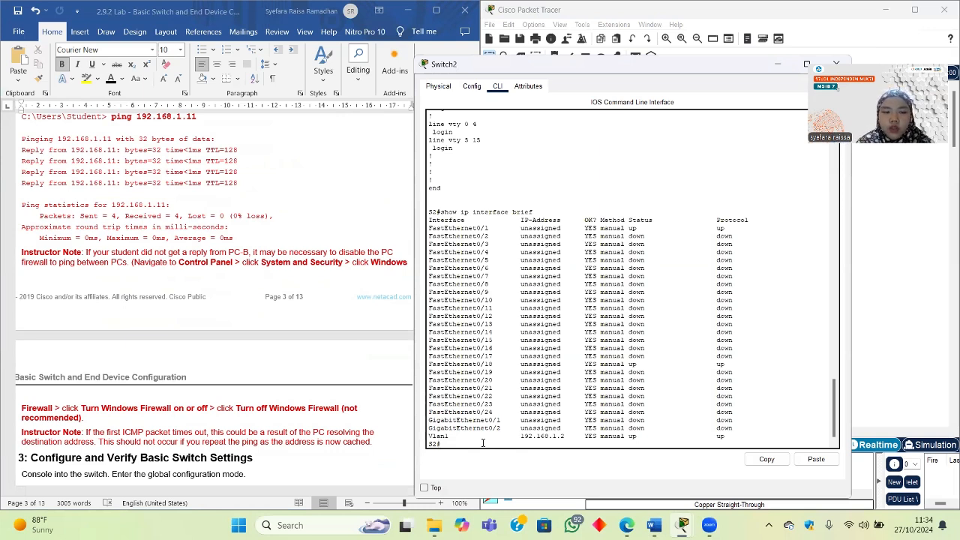
{"action": "type", "text": "exit"}
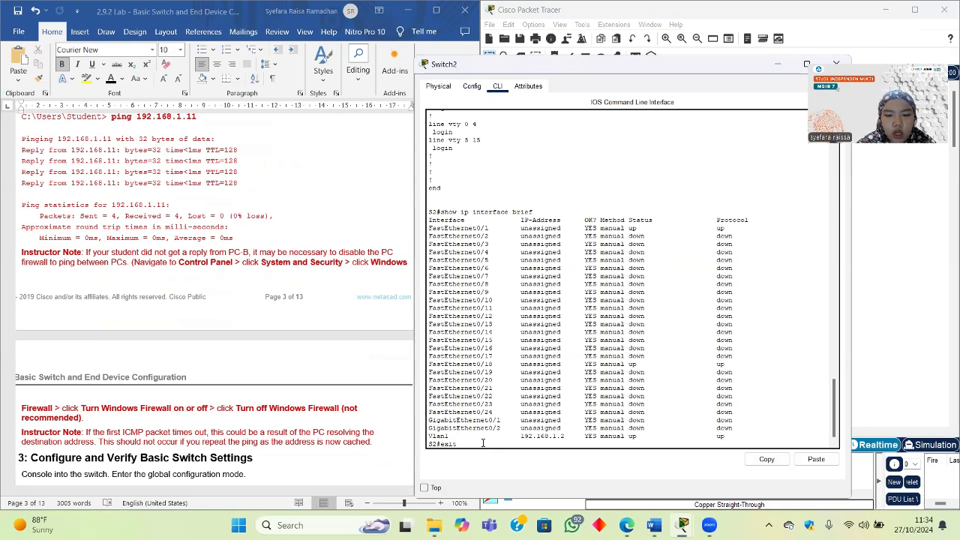
{"action": "key", "text": "Return"}
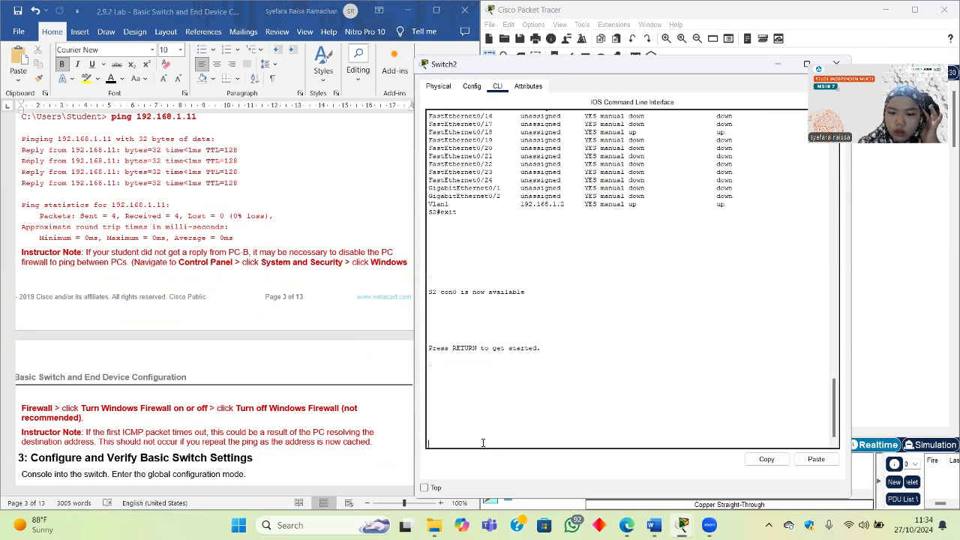
{"action": "key", "text": "Return"}
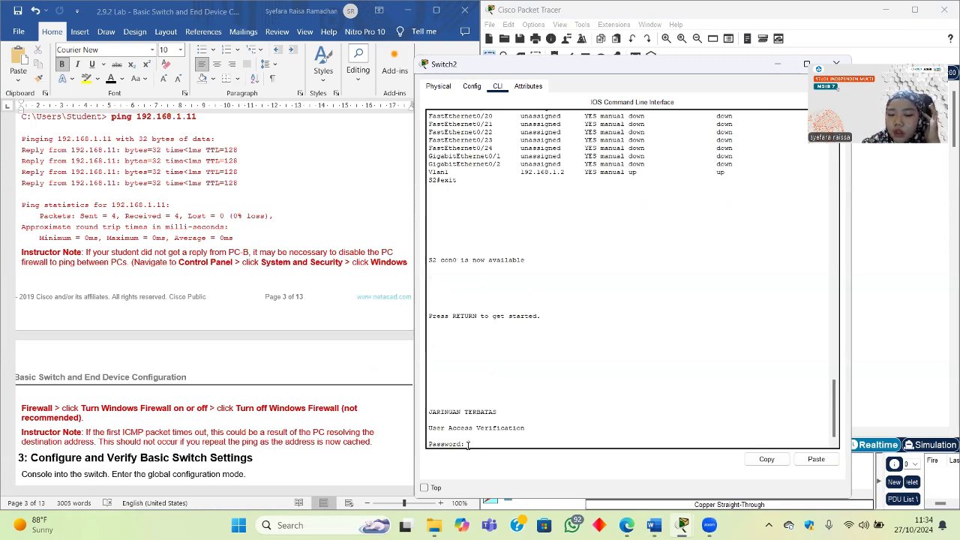
Step: Get past the JARINGAN TERBATAS banner with the console password, then use en and the enable password to reach S2#
{"action": "left_click_drag", "start_coordinate": [498, 412], "coordinate": [429, 413]}
{"action": "left_click", "coordinate": [470, 444]}
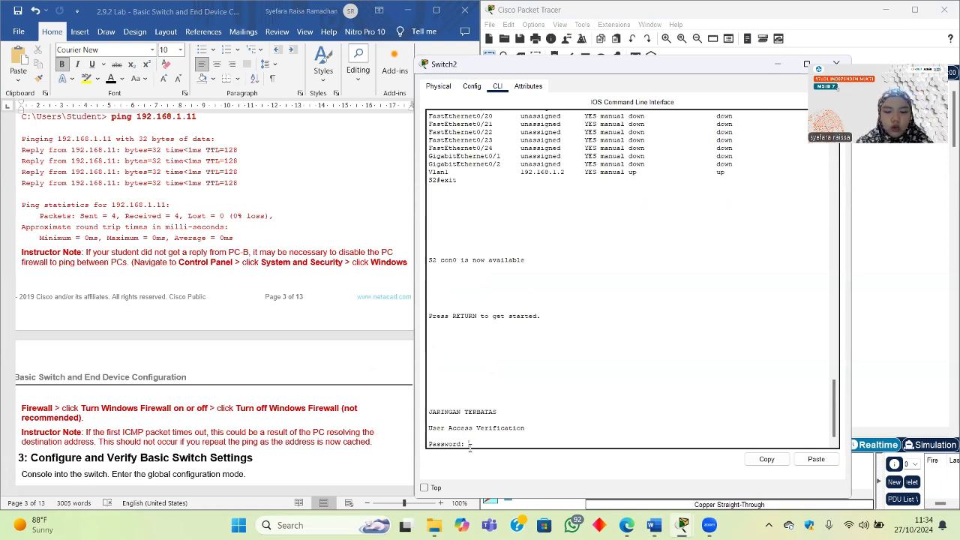
{"action": "key", "text": "Return"}
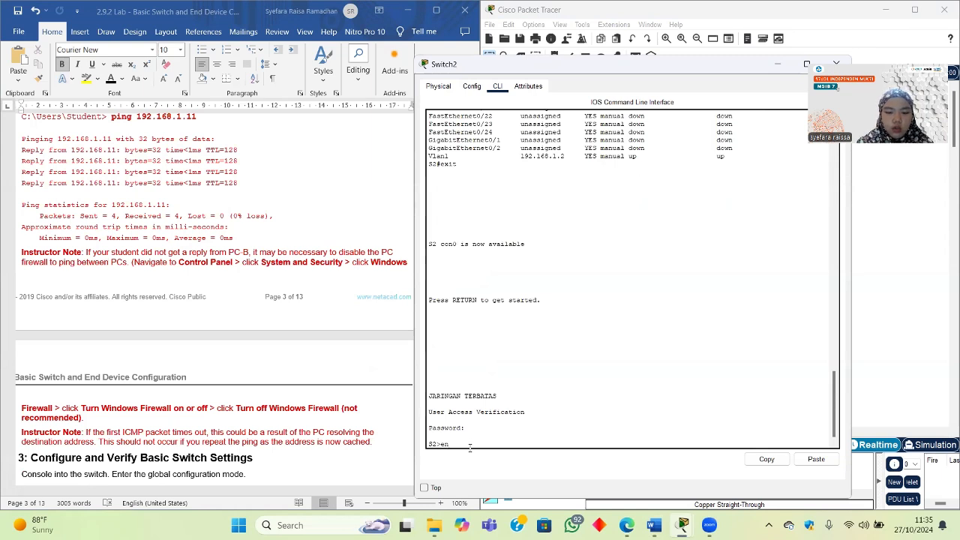
{"action": "key", "text": "Return"}
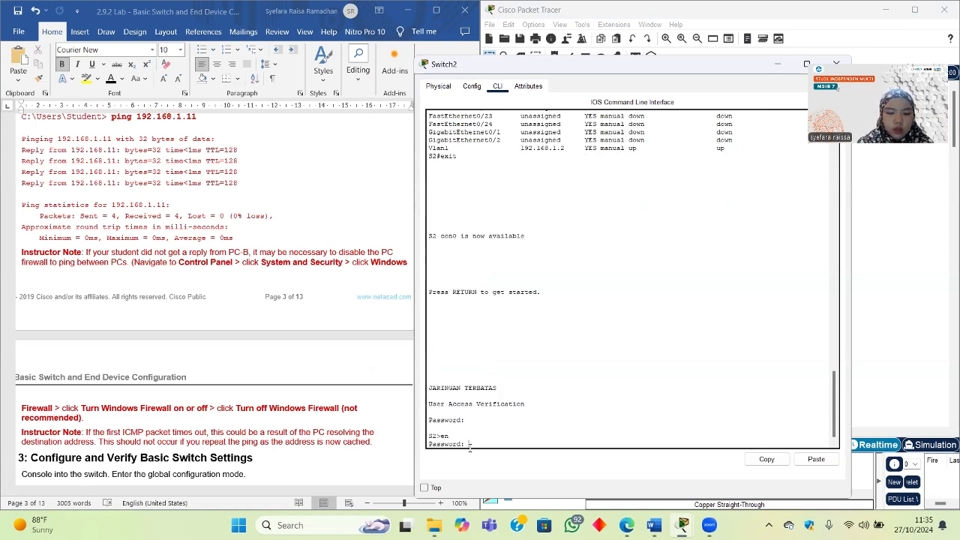
{"action": "key", "text": "Return"}
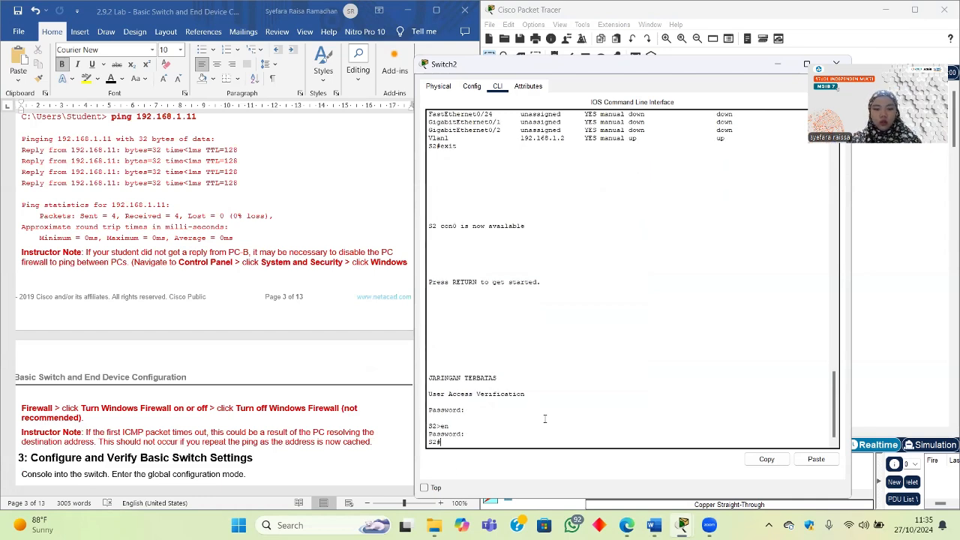
Step: Close the Switch2 console, move the topology view to PC A, and open PC A's device window
{"action": "left_click", "coordinate": [836, 64]}
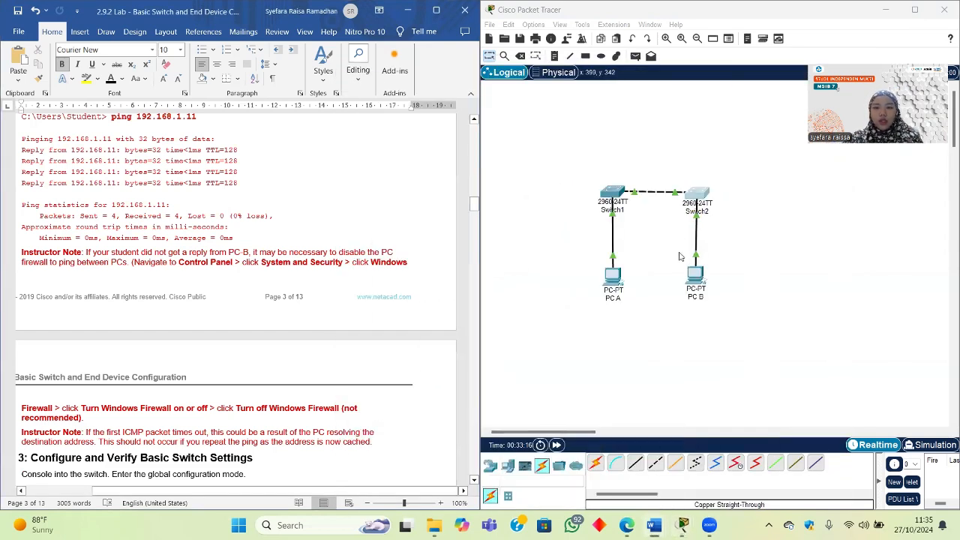
{"action": "scroll", "coordinate": [321, 255], "scroll_direction": "down", "scroll_amount": 8}
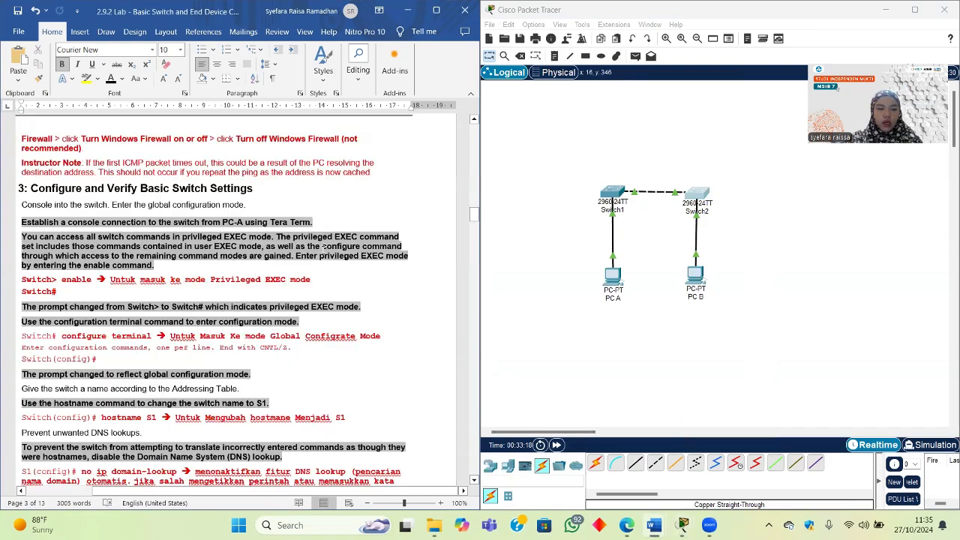
{"action": "scroll", "coordinate": [474, 251], "scroll_direction": "down", "scroll_amount": 6}
{"action": "scroll", "coordinate": [475, 251], "scroll_direction": "up", "scroll_amount": 3}
{"action": "left_click_drag", "start_coordinate": [475, 224], "coordinate": [465, 142]}
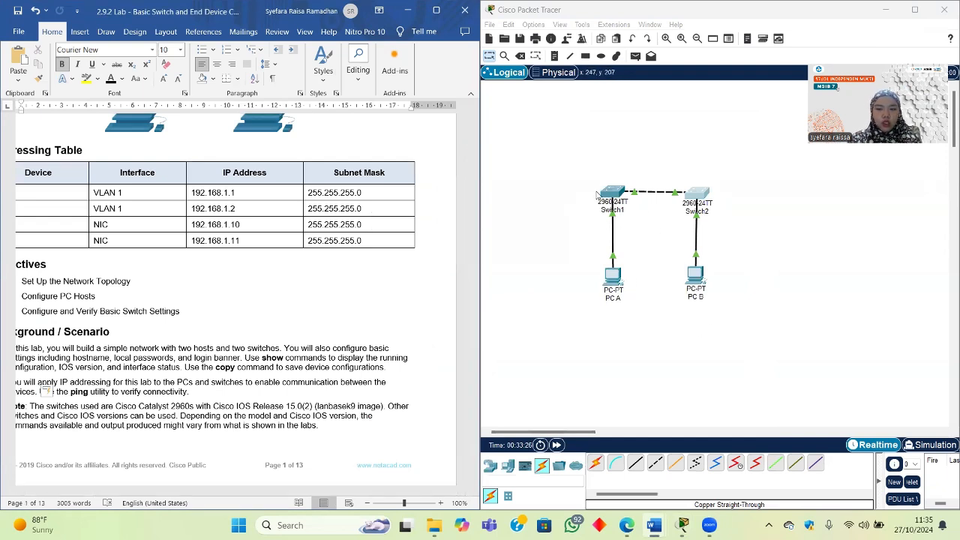
{"action": "scroll", "coordinate": [237, 306], "scroll_direction": "left", "scroll_amount": 3}
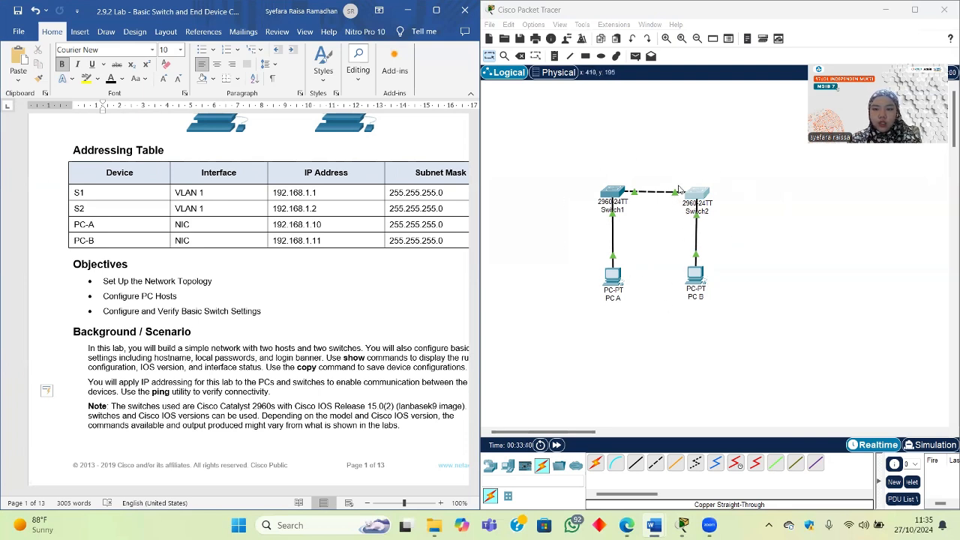
{"action": "left_click", "coordinate": [615, 279]}
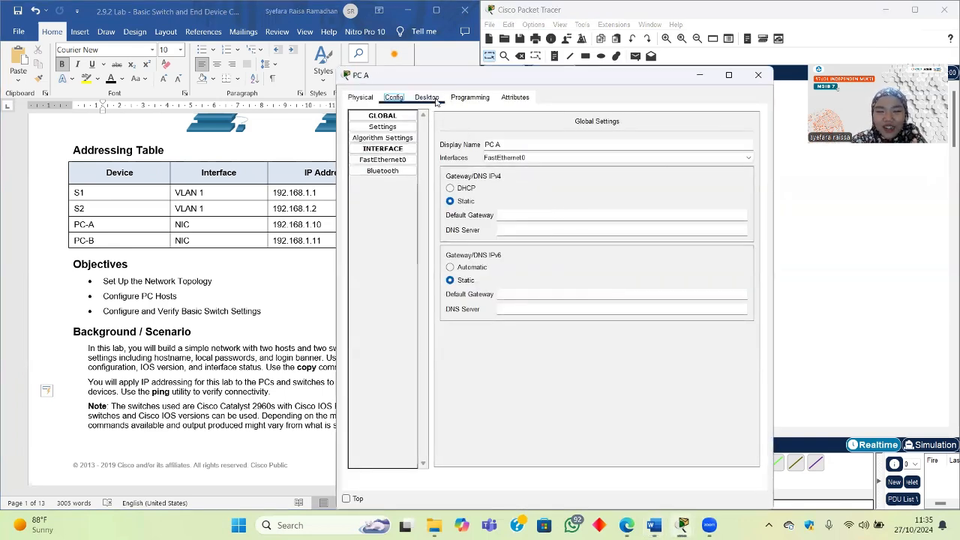
Step: In PC A's Desktop Command Prompt, run ping 192.168.1.1 to reach S1
{"action": "left_click", "coordinate": [433, 99]}
{"action": "left_click", "coordinate": [649, 142]}
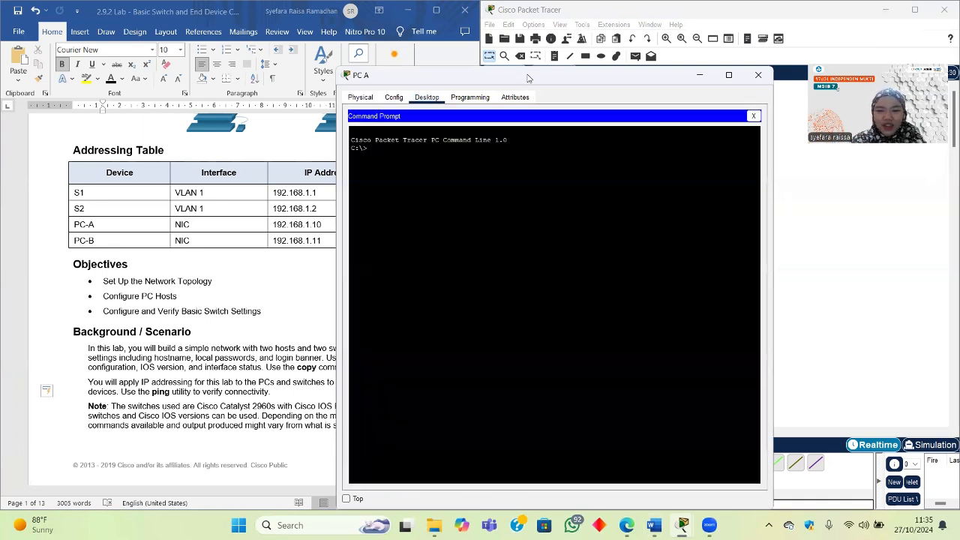
{"action": "left_click_drag", "start_coordinate": [527, 77], "coordinate": [660, 97]}
{"action": "type", "text": "ping 1"}
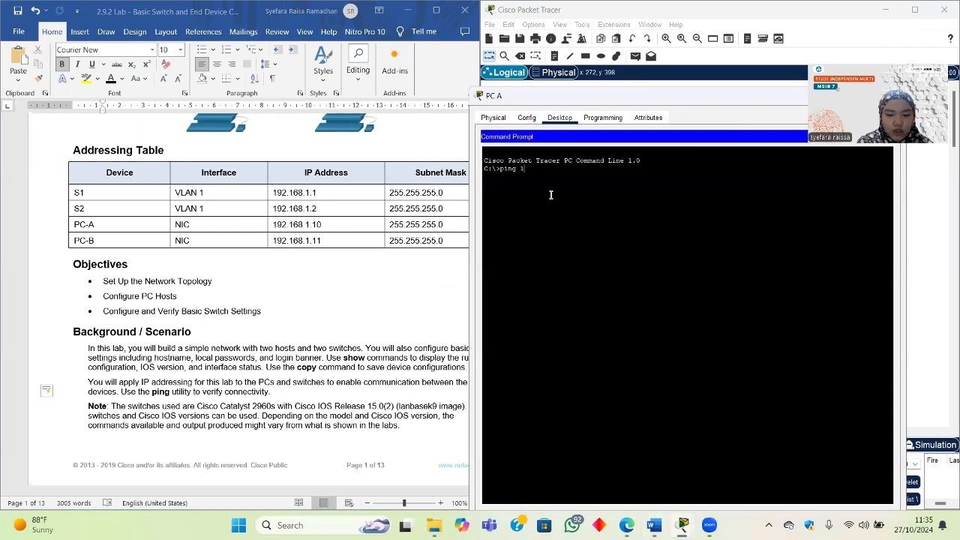
{"action": "type", "text": "92.168.1.1"}
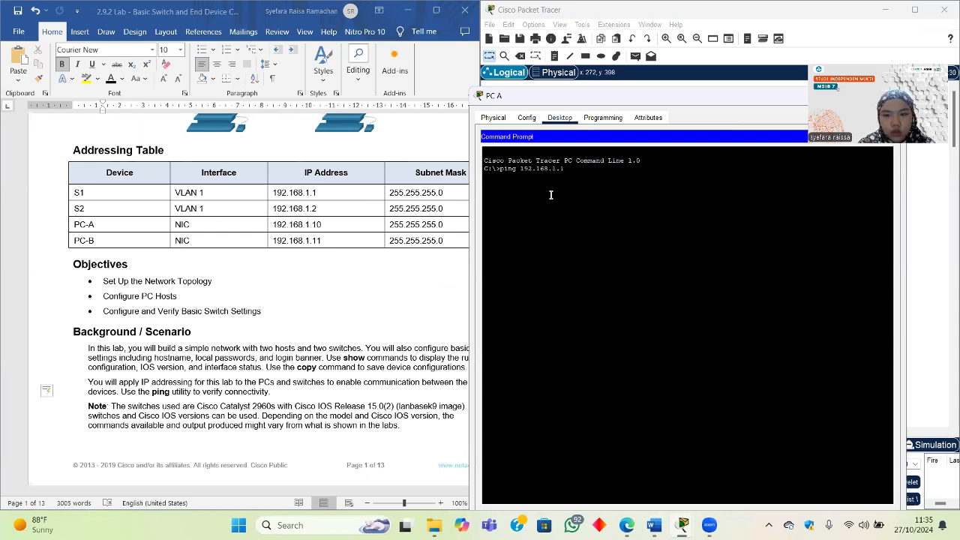
{"action": "key", "text": "Return"}
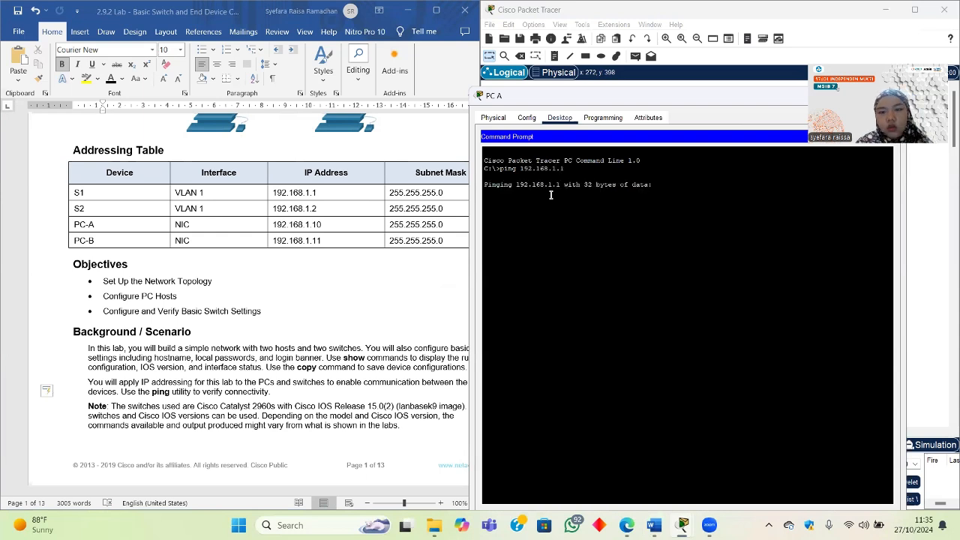